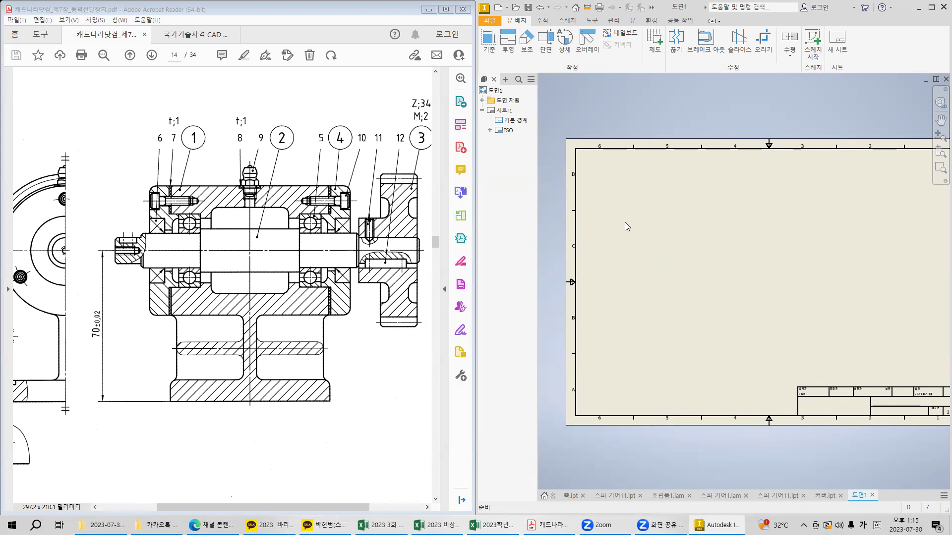
Examine the sectioned front view of the bearing housing assembly in the PDF drawing.
scroll(635, 228, up, 1)
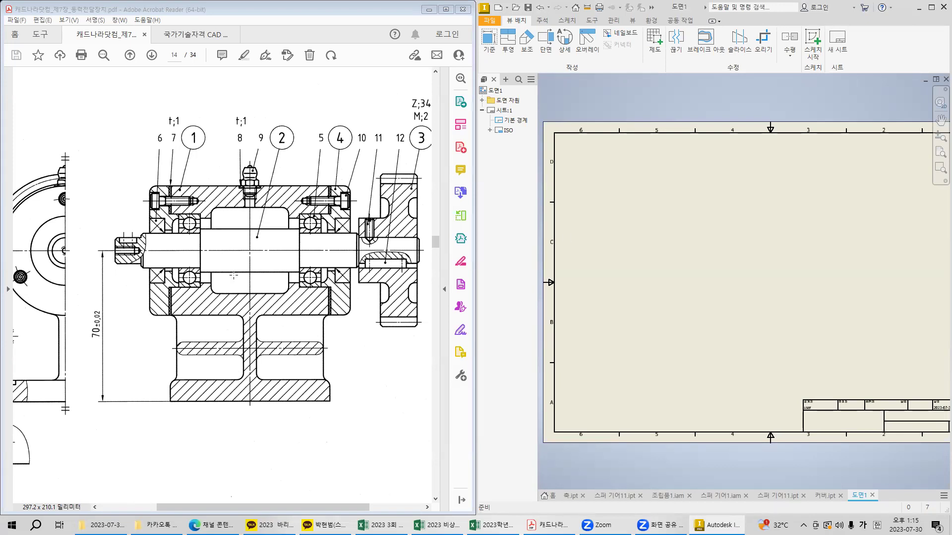
click(195, 380)
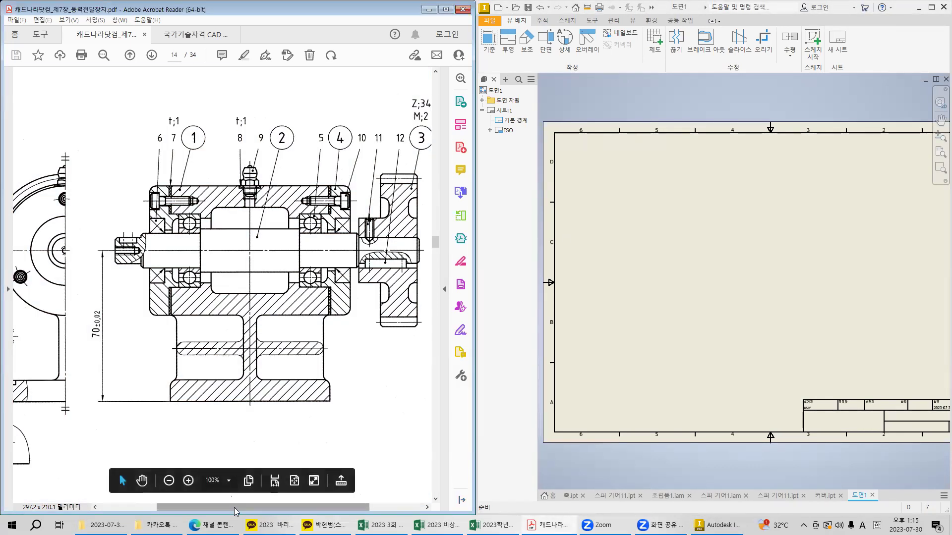
scroll(229, 513, left, 1)
ctrl+scroll(290, 315, down, 1)
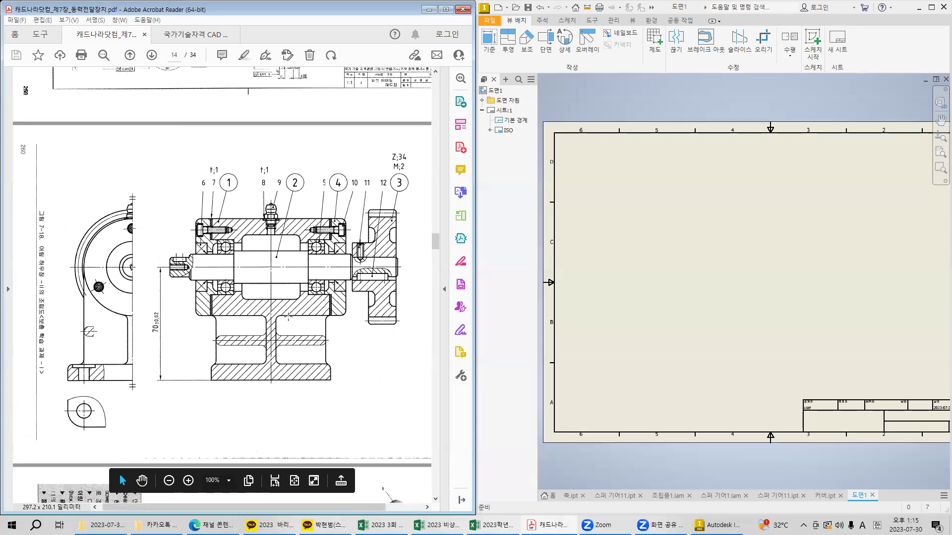
scroll(287, 305, up, 1)
scroll(294, 307, down, 1)
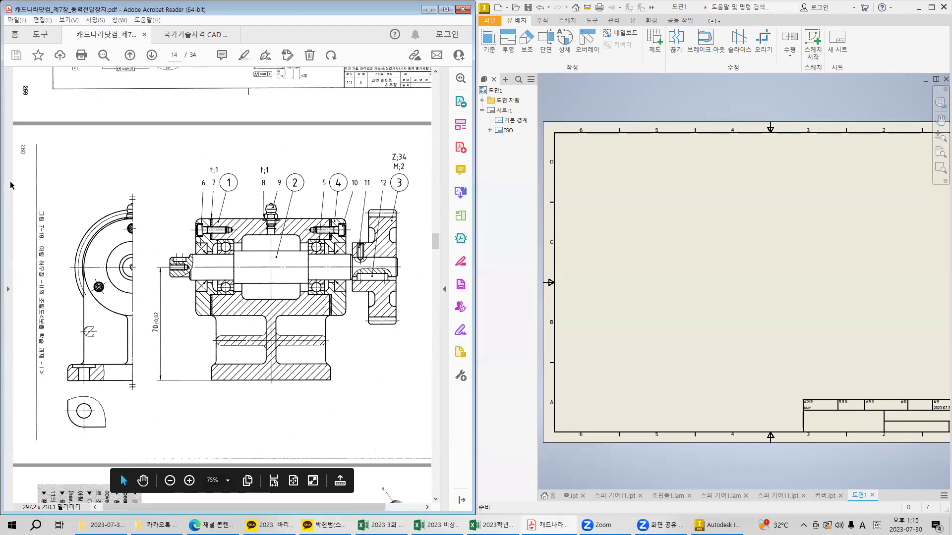
mouse_move(198, 175)
mouse_down()
mouse_move(376, 364)
mouse_move(372, 404)
mouse_move(430, 445)
mouse_up()
click(332, 343)
mouse_move(147, 165)
mouse_down()
mouse_move(395, 401)
mouse_move(427, 401)
mouse_up()
click(333, 321)
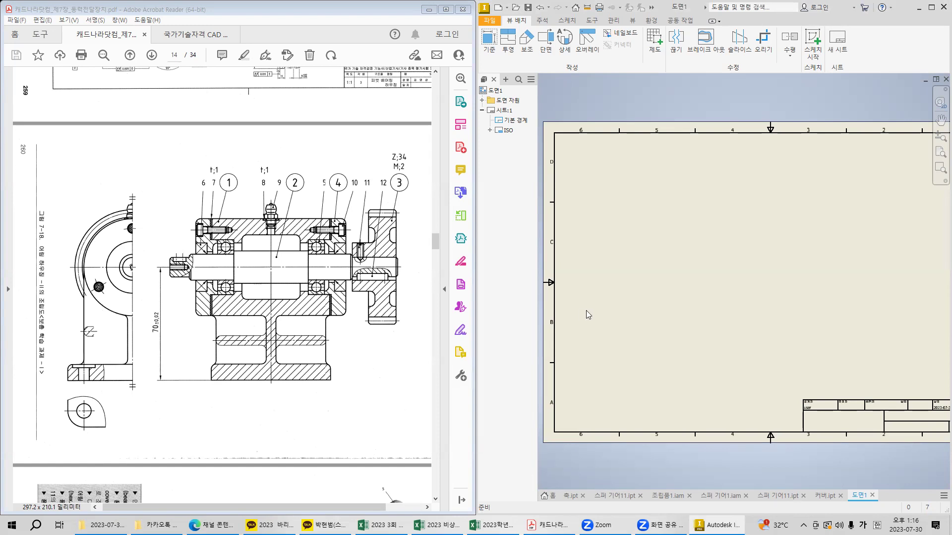
middle_drag(677, 317, 649, 316)
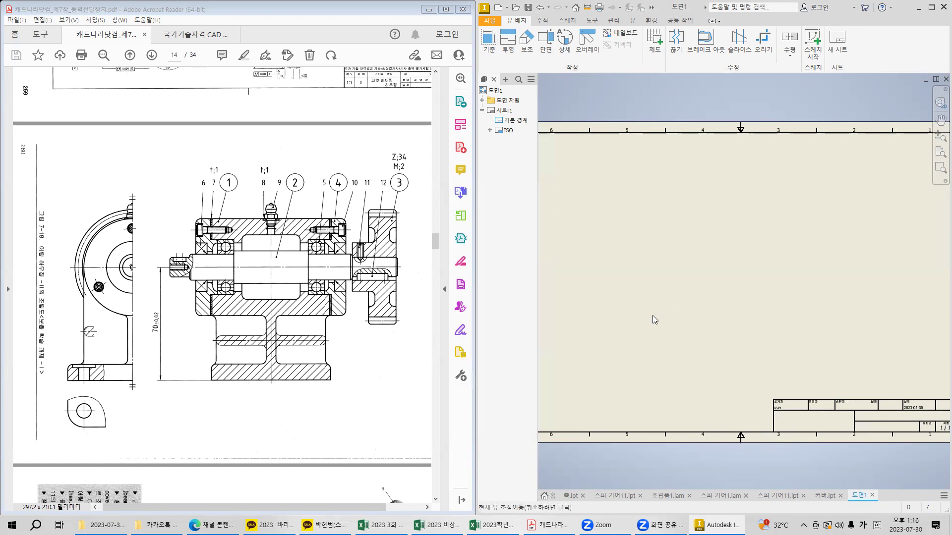
scroll(686, 312, down, 3)
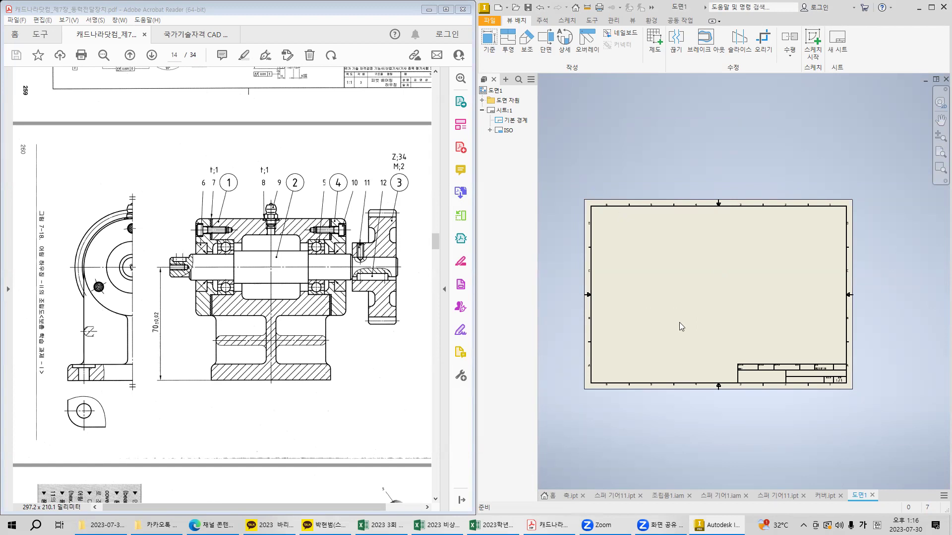
scroll(686, 320, up, 3)
scroll(687, 320, down, 2)
middle_drag(688, 320, 706, 300)
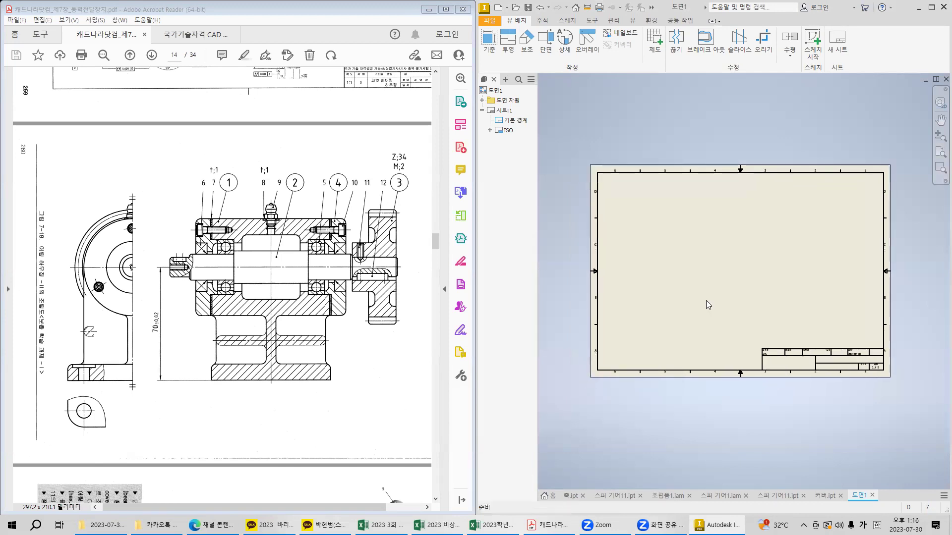
Examine the half side view, the base corner hole detail and the free area below the section in the PDF drawing.
mouse_move(150, 168)
mouse_down()
mouse_move(317, 304)
mouse_move(432, 419)
mouse_move(66, 396)
mouse_move(432, 417)
mouse_move(430, 397)
mouse_move(50, 387)
mouse_up()
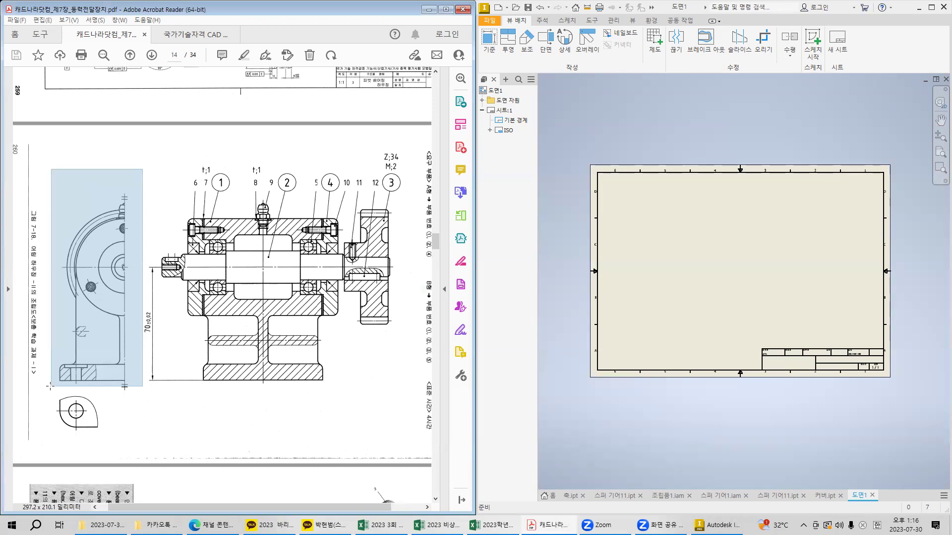
mouse_move(50, 386)
mouse_down()
mouse_move(352, 418)
mouse_move(355, 402)
mouse_move(41, 404)
mouse_up()
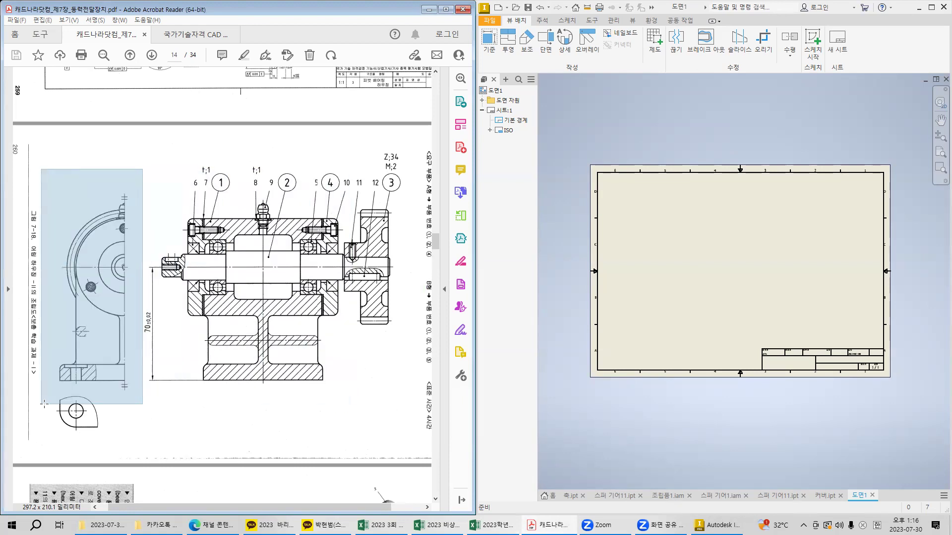
drag(44, 404, 44, 404)
click(350, 403)
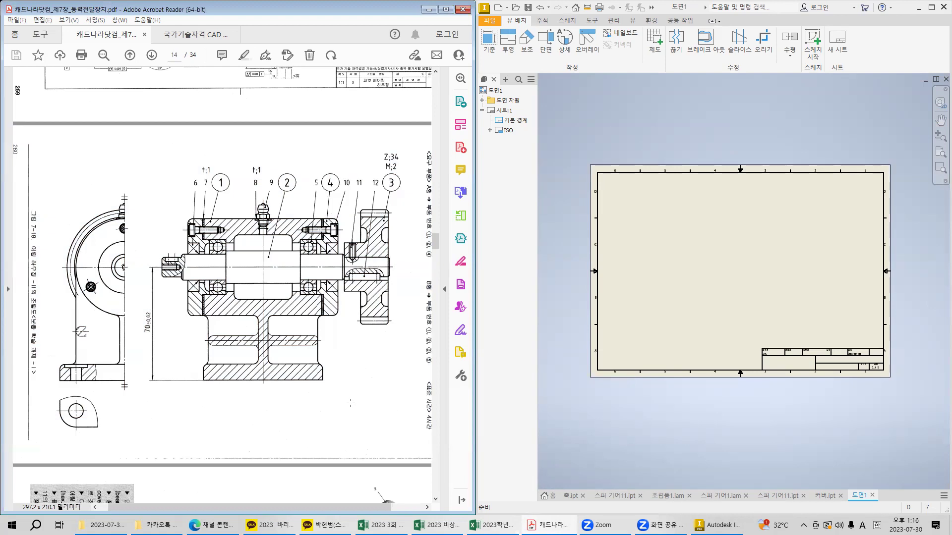
scroll(350, 403, down, 3)
drag(53, 317, 113, 369)
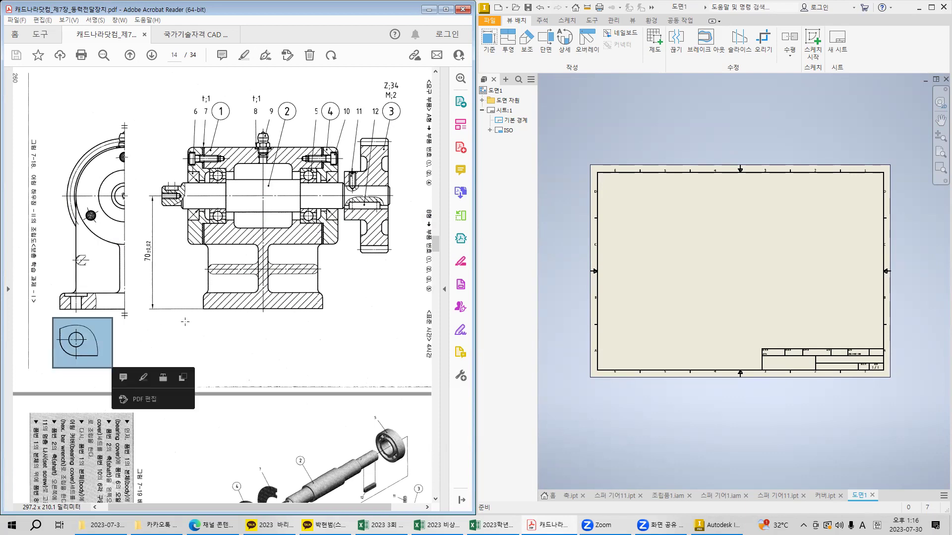
drag(175, 313, 343, 402)
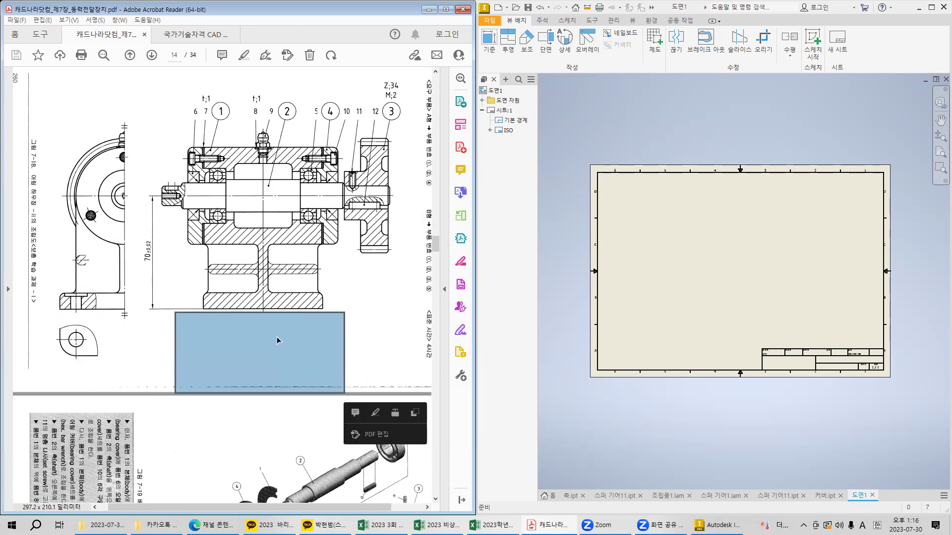
click(249, 333)
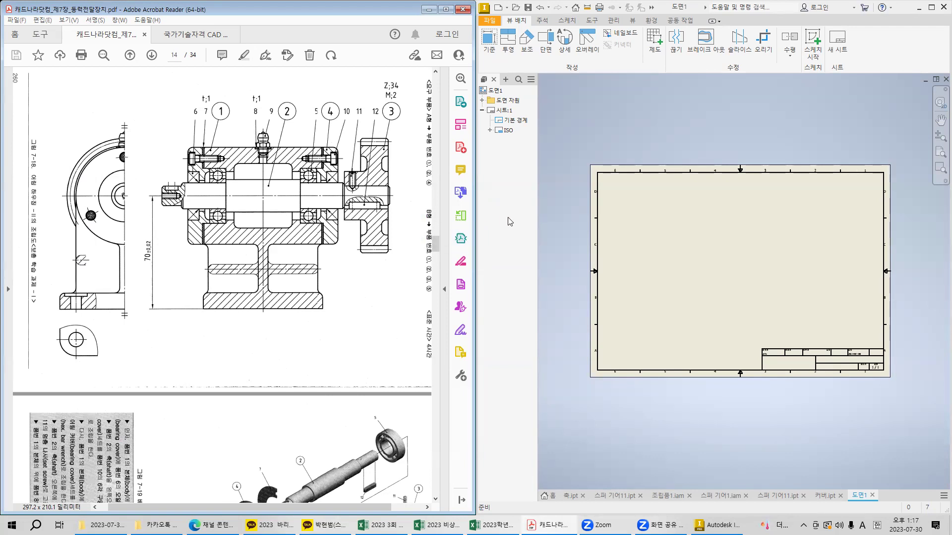
scroll(648, 239, up, 3)
scroll(649, 239, down, 2)
click(488, 40)
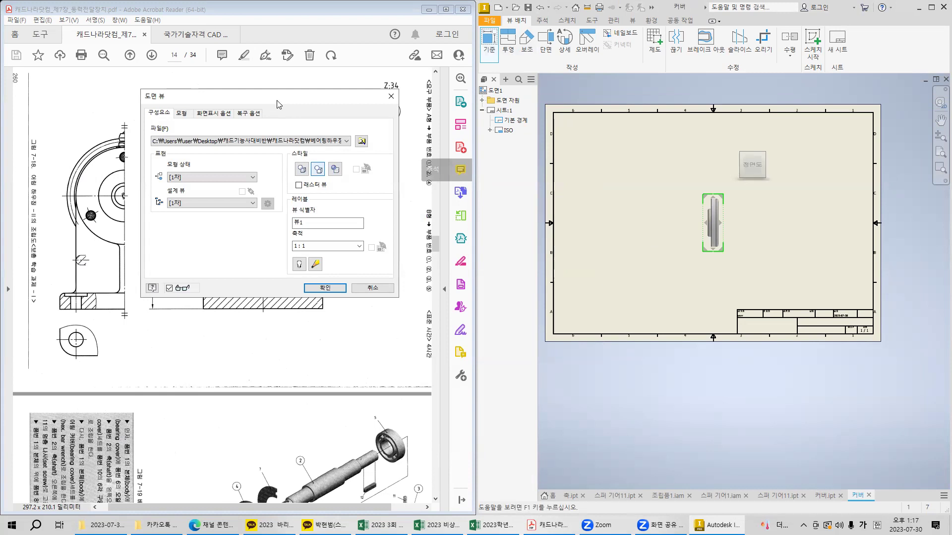
drag(276, 101, 303, 276)
key(Escape)
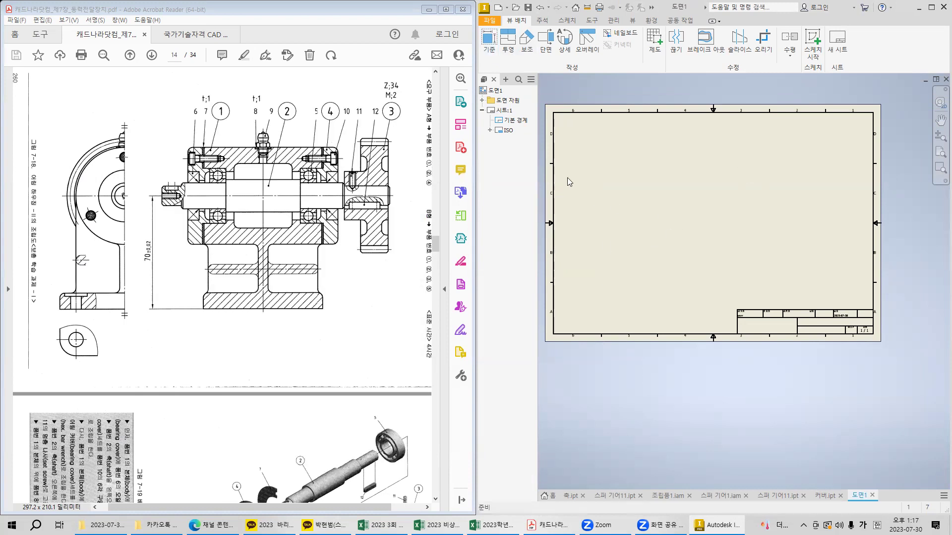
Change the size of the drawing sheet 시트:1 to A2.
right_click(507, 109)
click(709, 195)
right_click(502, 110)
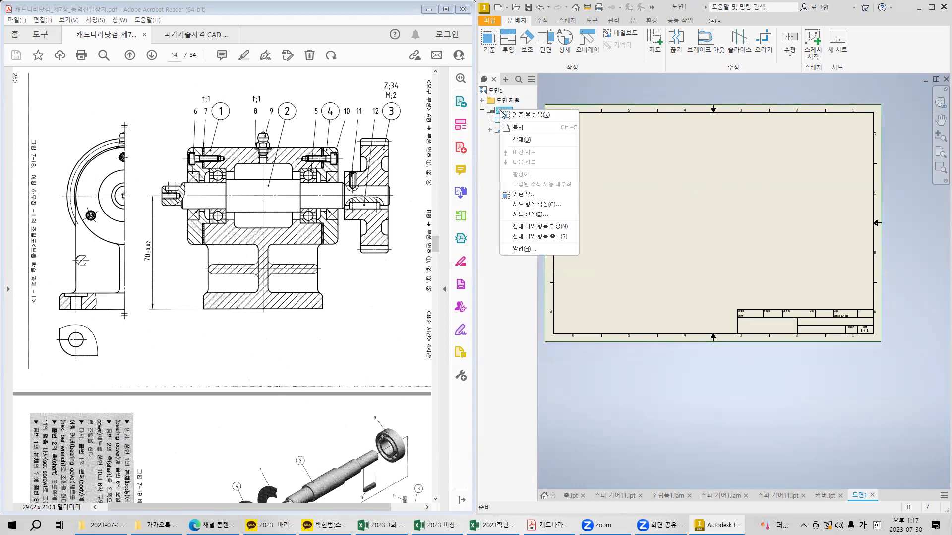
click(529, 214)
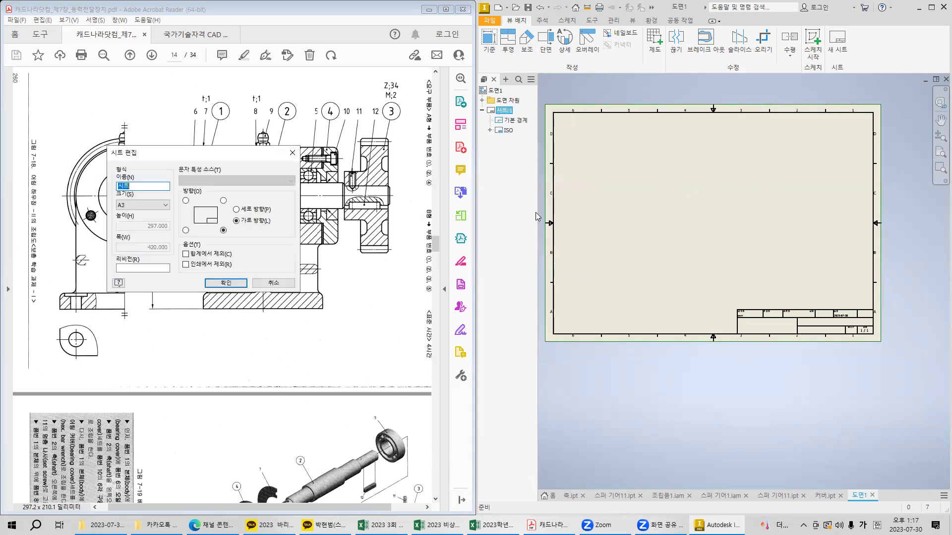
click(163, 205)
click(151, 275)
click(221, 284)
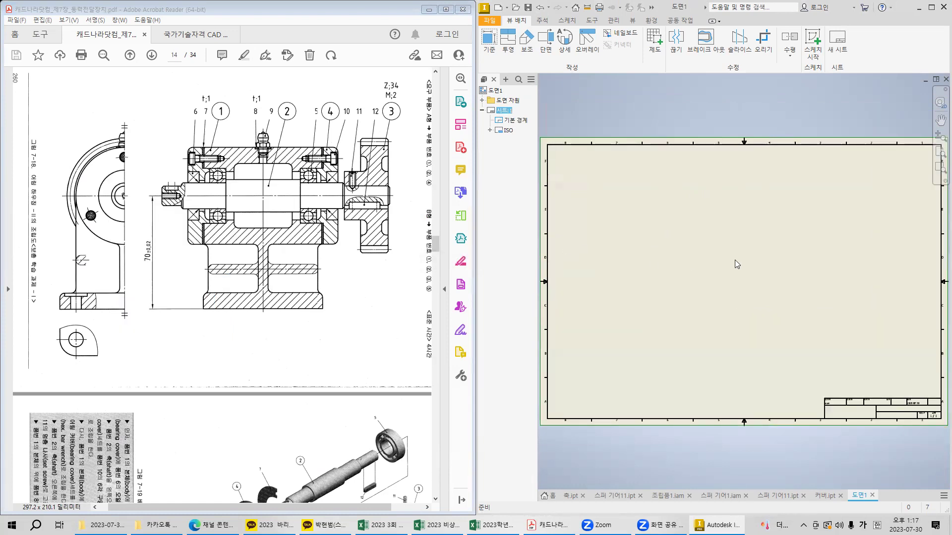
Delete the default border (기본 경계) and the ISO title block from the sheet.
middle_drag(735, 263, 728, 211)
scroll(729, 211, down, 3)
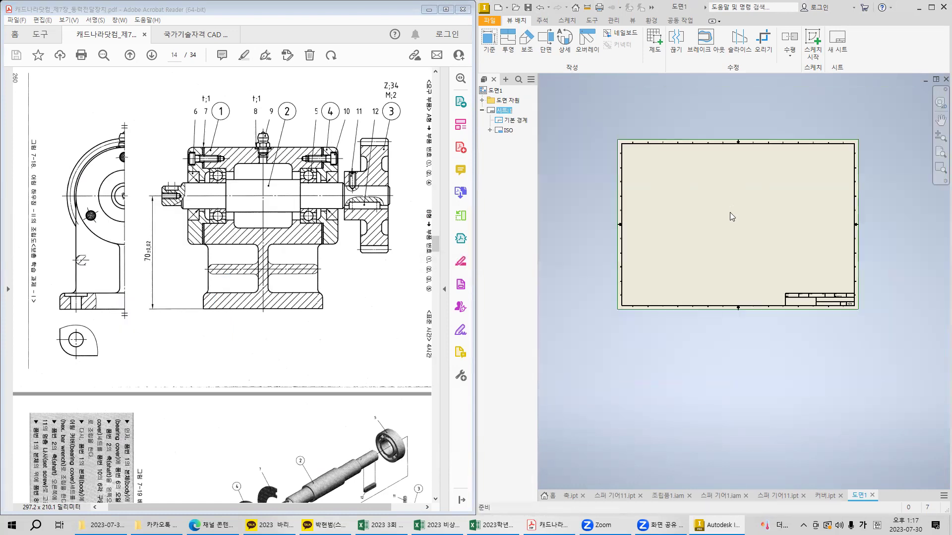
right_click(512, 123)
click(536, 144)
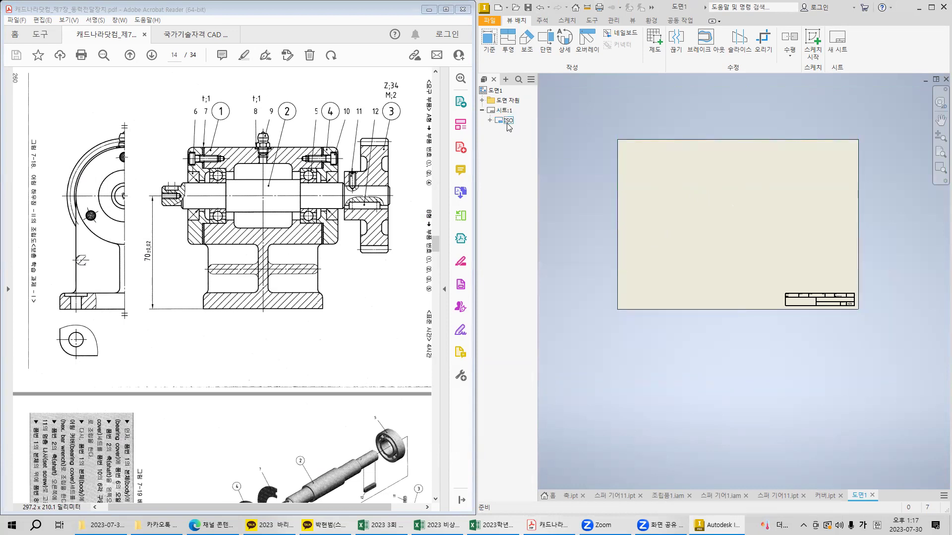
right_click(508, 124)
click(527, 139)
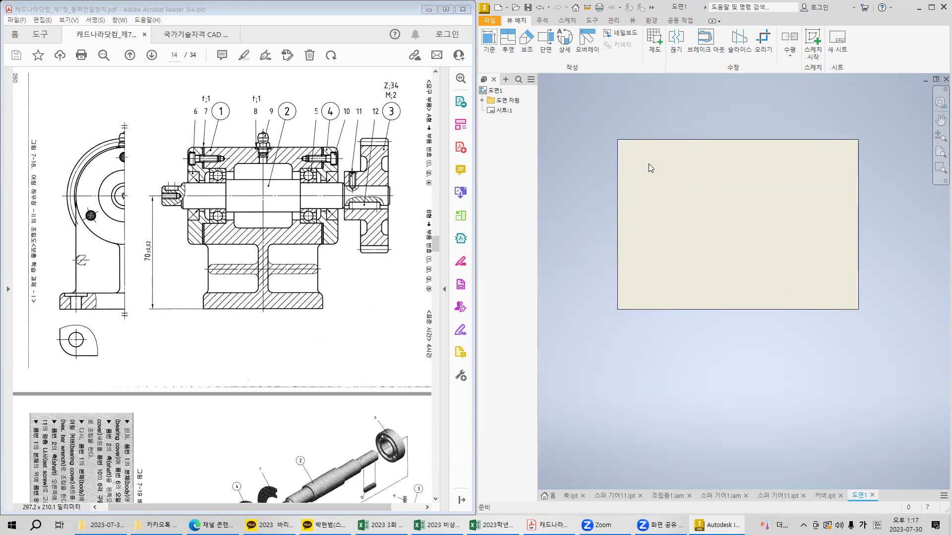
middle_drag(704, 215, 713, 206)
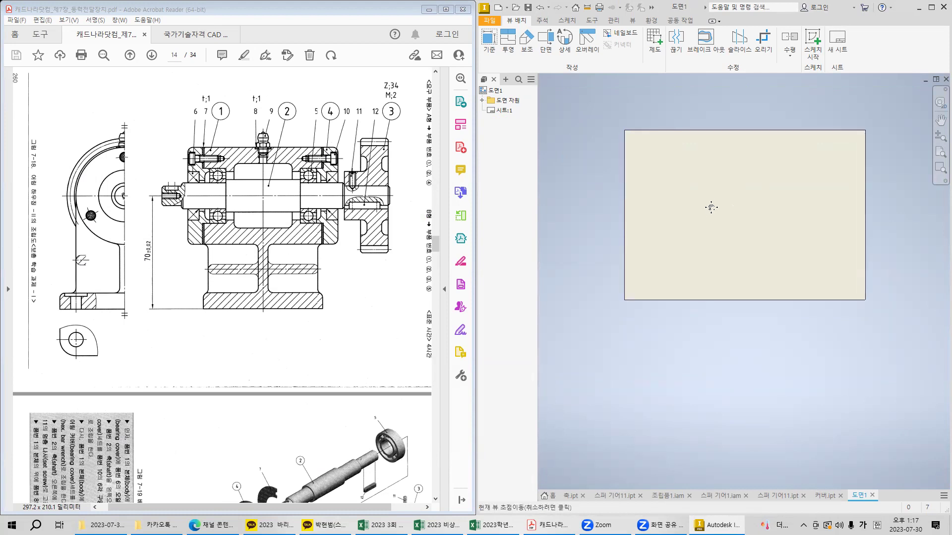
click(488, 40)
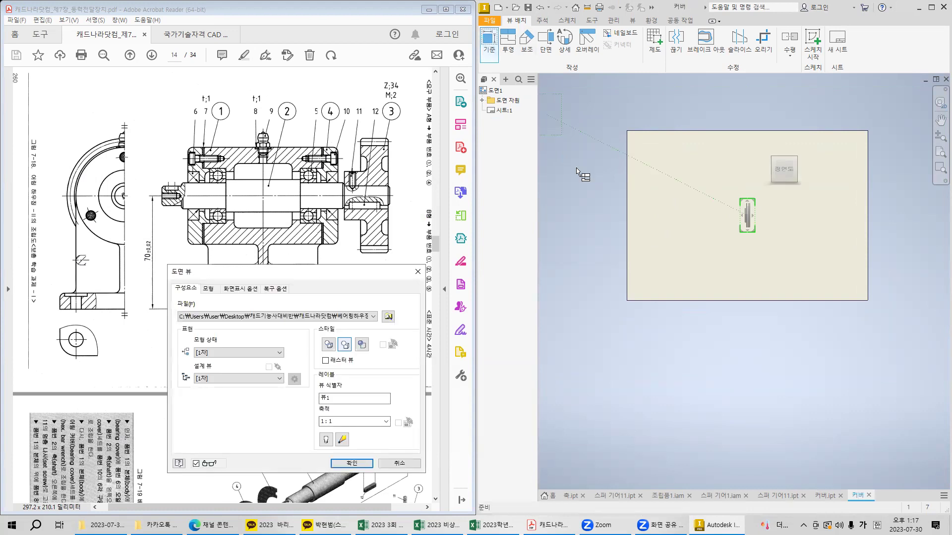
click(388, 316)
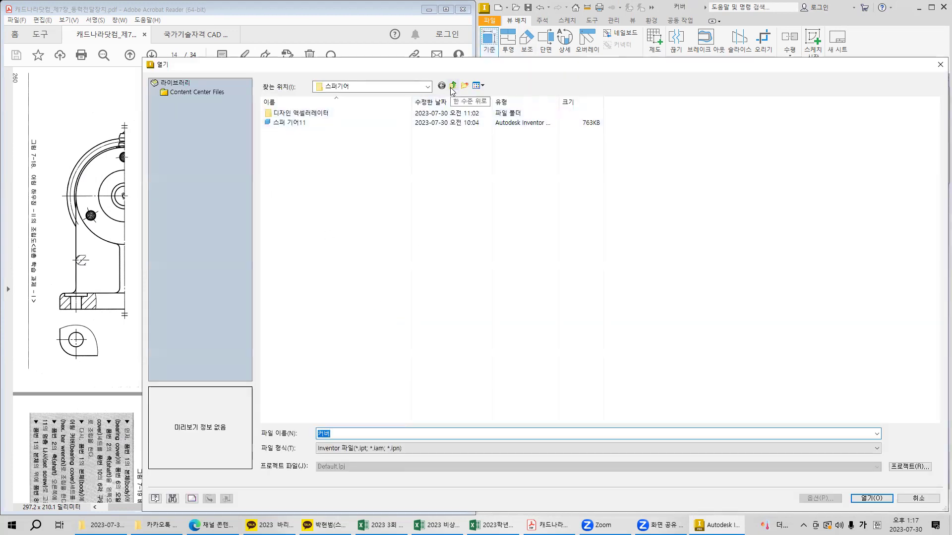
click(453, 86)
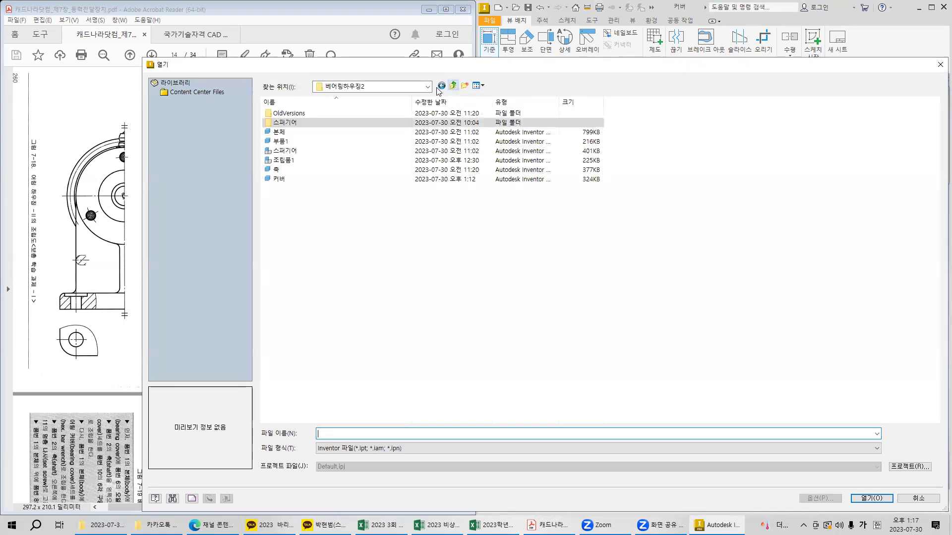
double_click(277, 132)
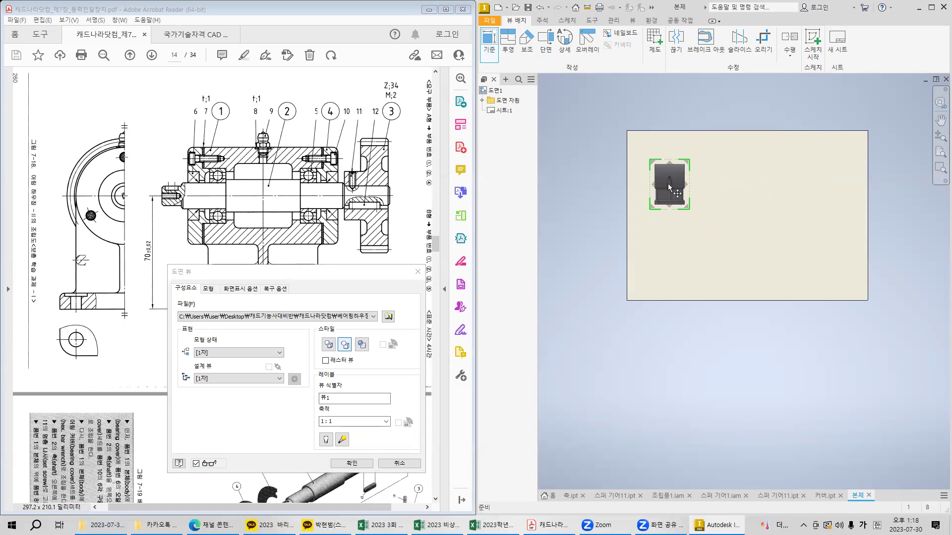
click(699, 182)
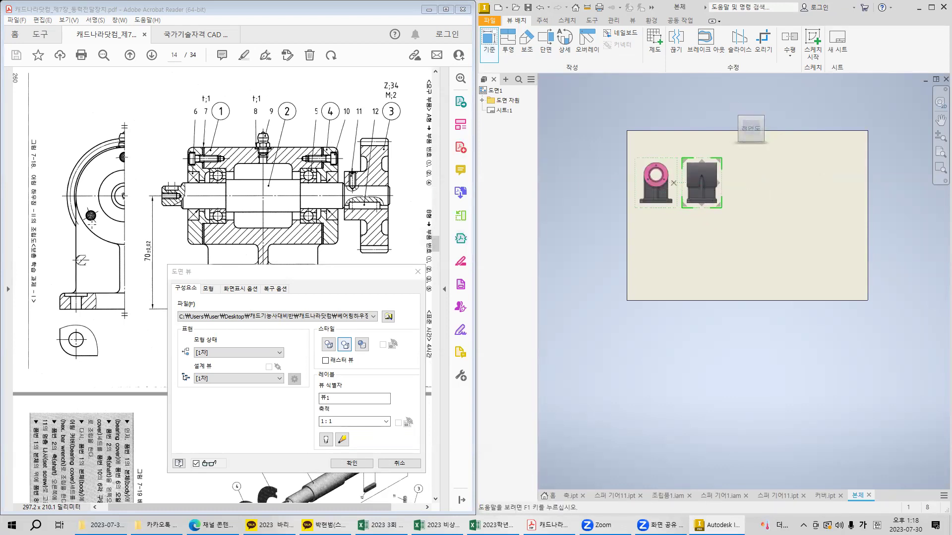
key(Escape)
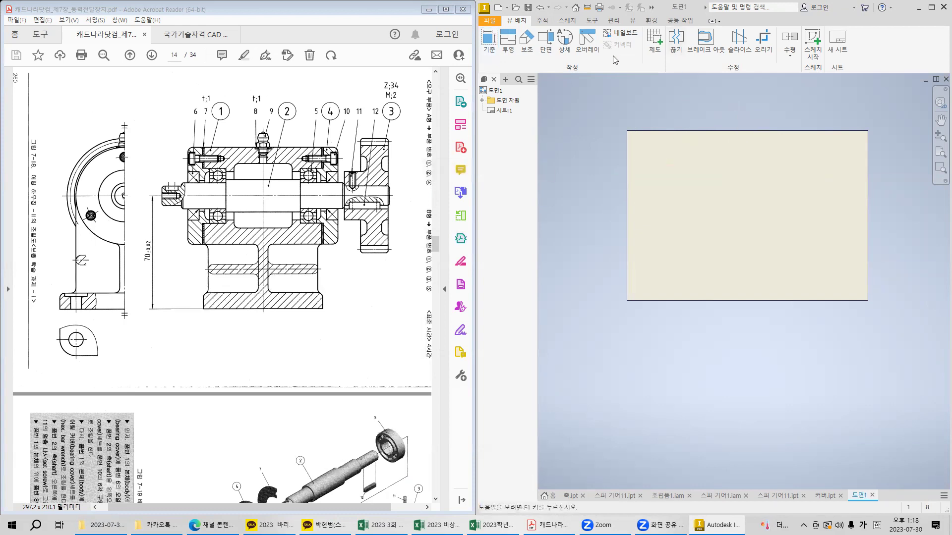
Set the decimal marker of the 기본 표준 (ISO) drawing standard to a period (마침표) and save the standard.
click(614, 22)
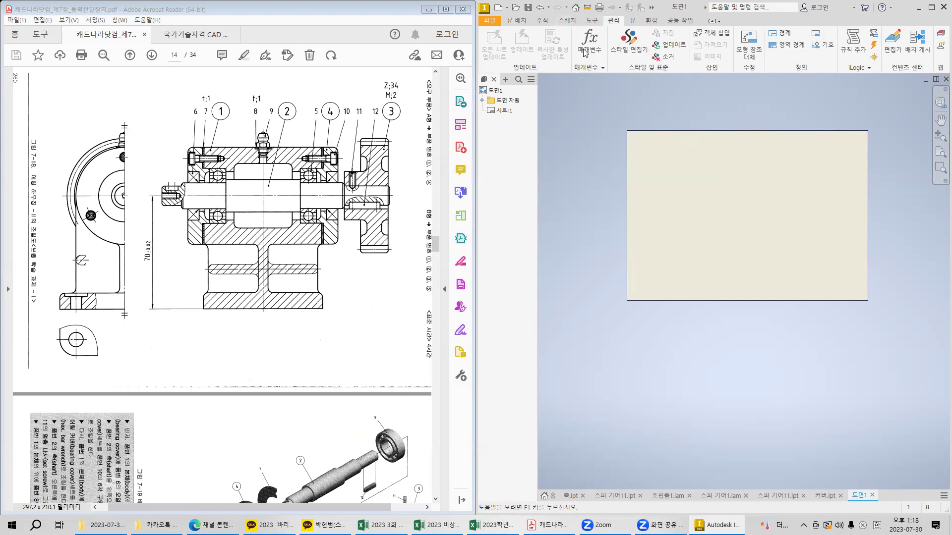
click(630, 42)
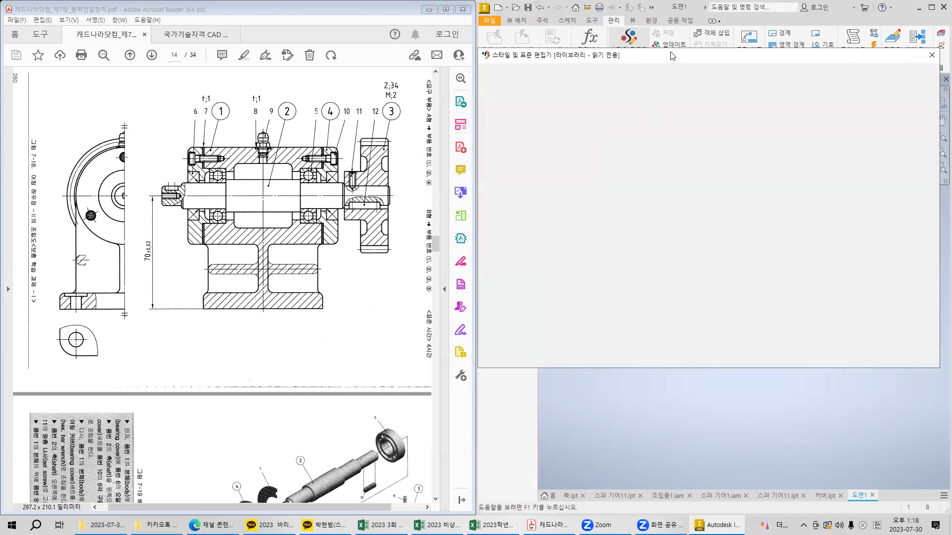
drag(537, 59, 415, 61)
click(412, 82)
click(553, 107)
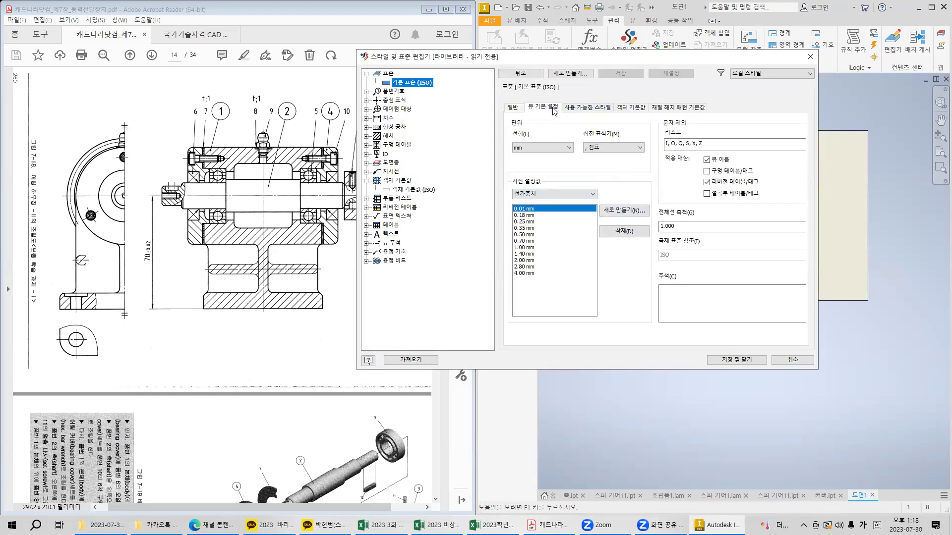
click(661, 287)
click(516, 107)
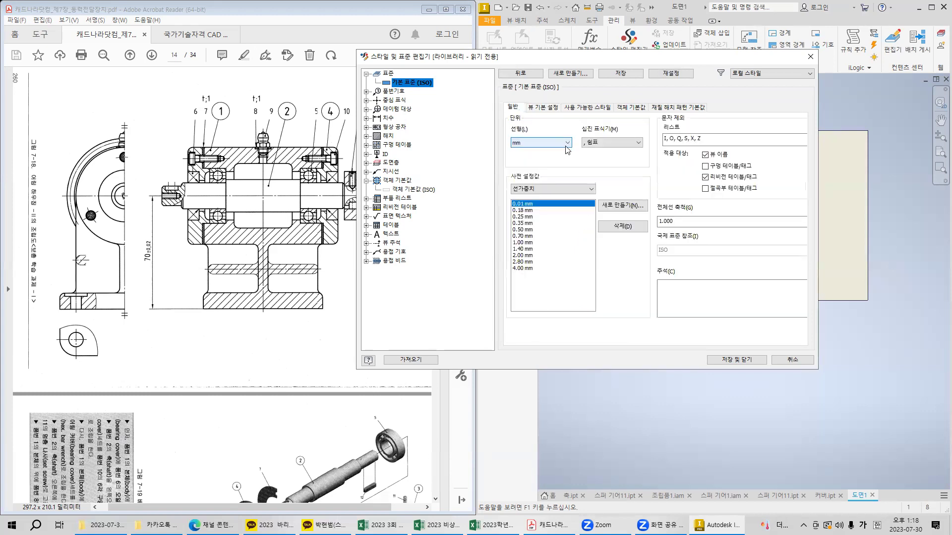
click(622, 144)
click(619, 157)
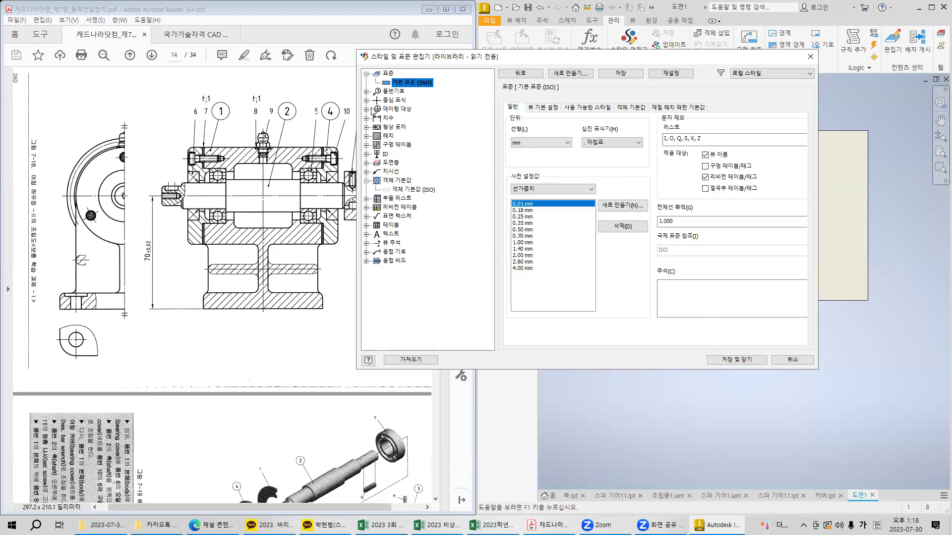
click(620, 74)
Set the 기본값 (ISO) dimension style's decimal marker to a period (마침표) and turn off trailing zeros for linear dimensions.
click(389, 119)
double_click(544, 149)
click(565, 180)
click(558, 197)
click(745, 180)
Set the text size to 2 in the text settings of the 기본값 (ISO) dimension style.
click(604, 106)
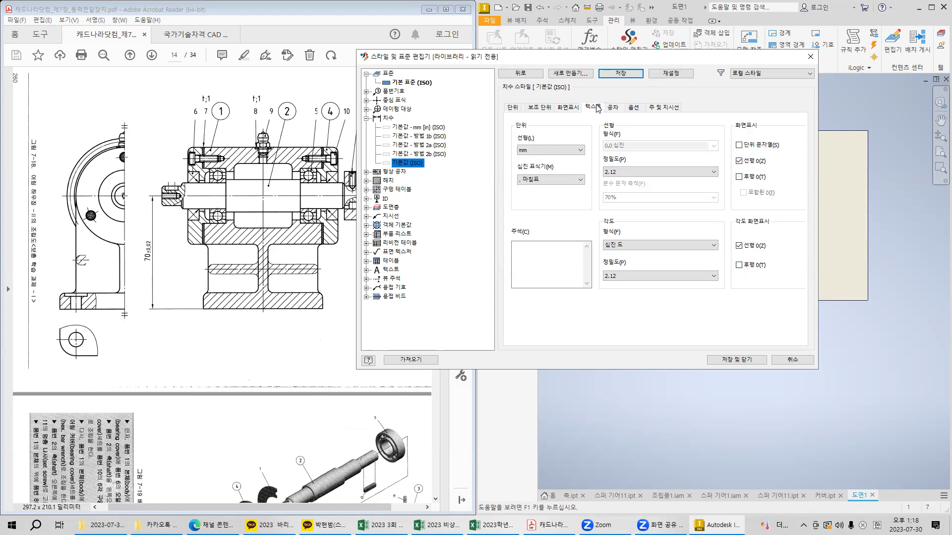
triple_click(602, 196)
text(2)
click(614, 110)
Turn off trailing zeros for tolerances in the 기본값 (ISO) dimension style, choose another stacked tolerance format, and save and close the styles.
click(618, 112)
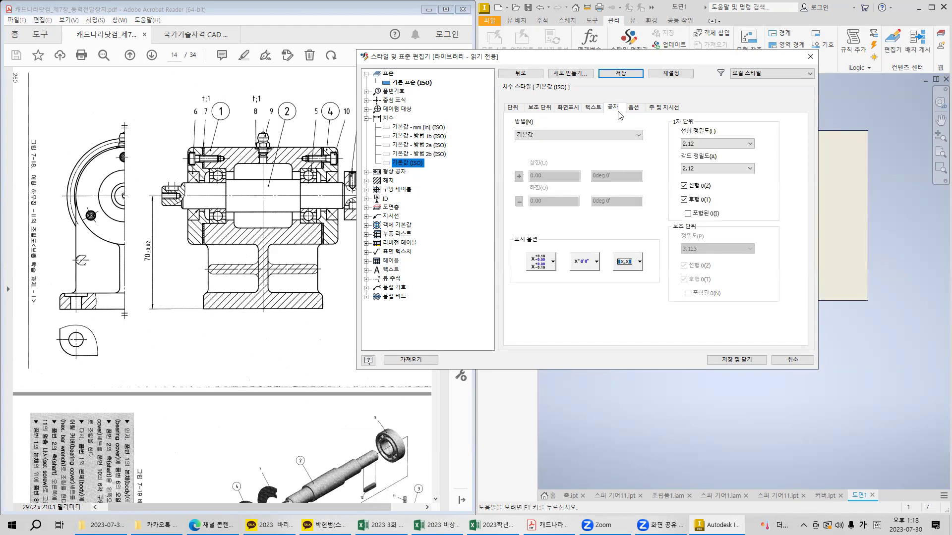
click(684, 200)
click(551, 261)
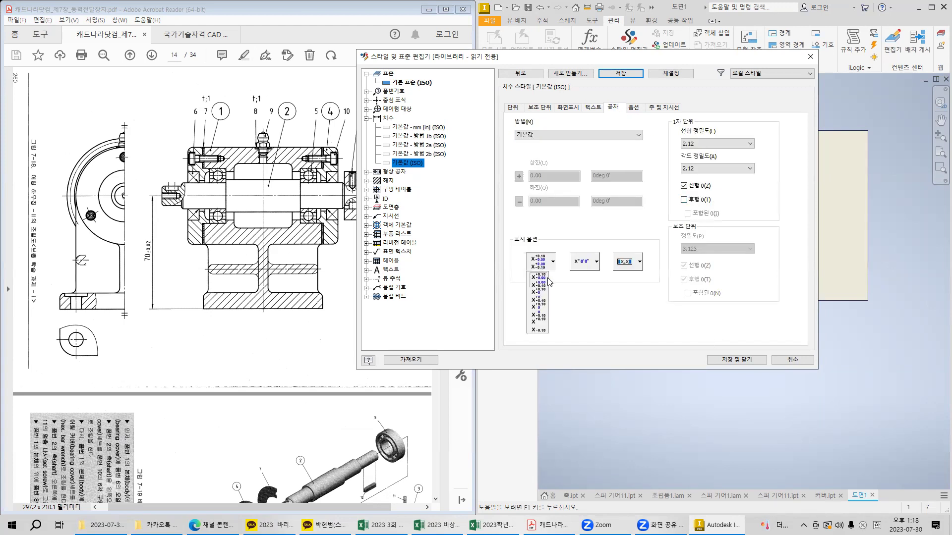
click(543, 308)
click(739, 359)
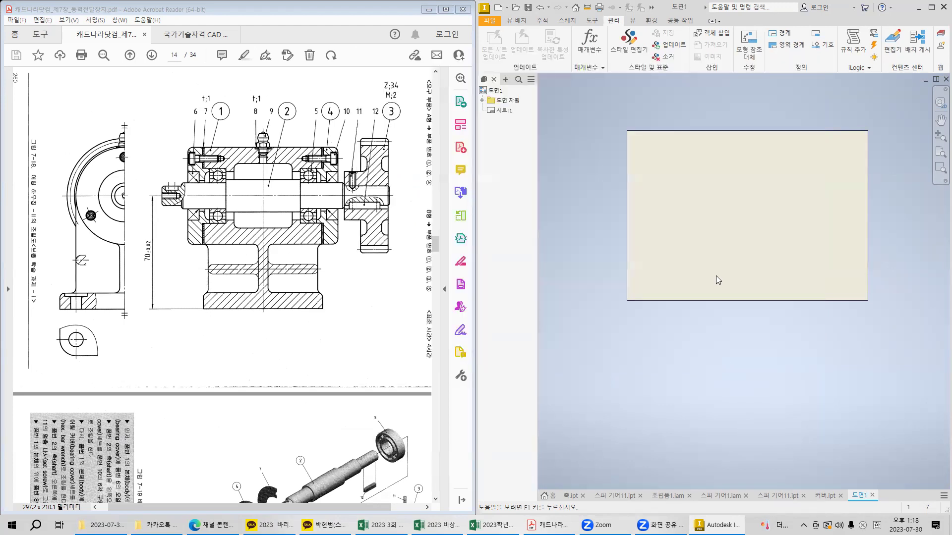
Place a 1:1 base view of 본체 in the sheet's upper-left area with a projected view on its left, and remove their shading.
click(516, 20)
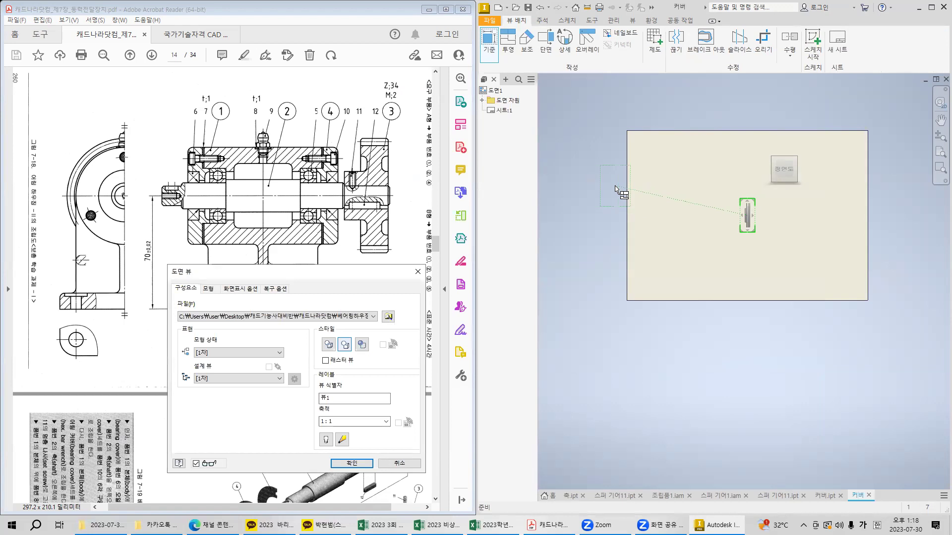
drag(390, 270, 365, 187)
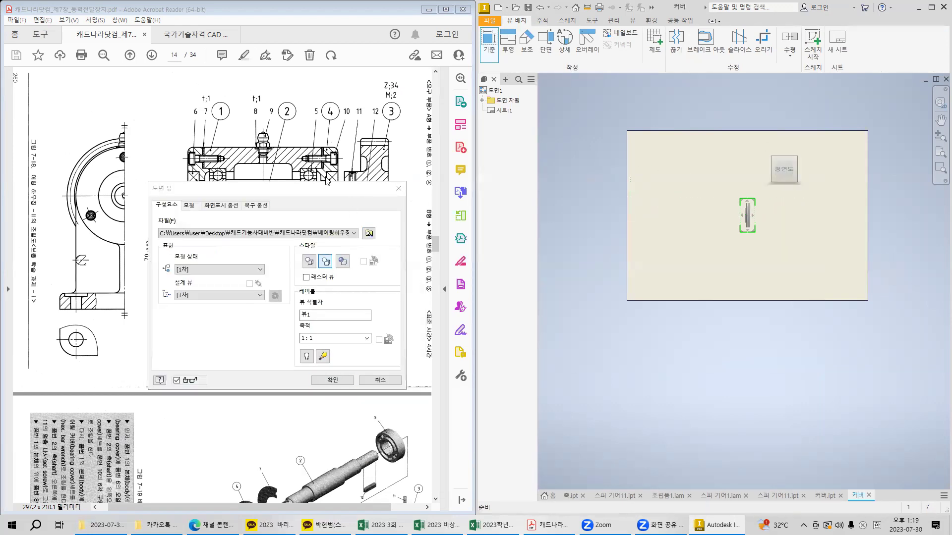
click(369, 233)
key(Escape)
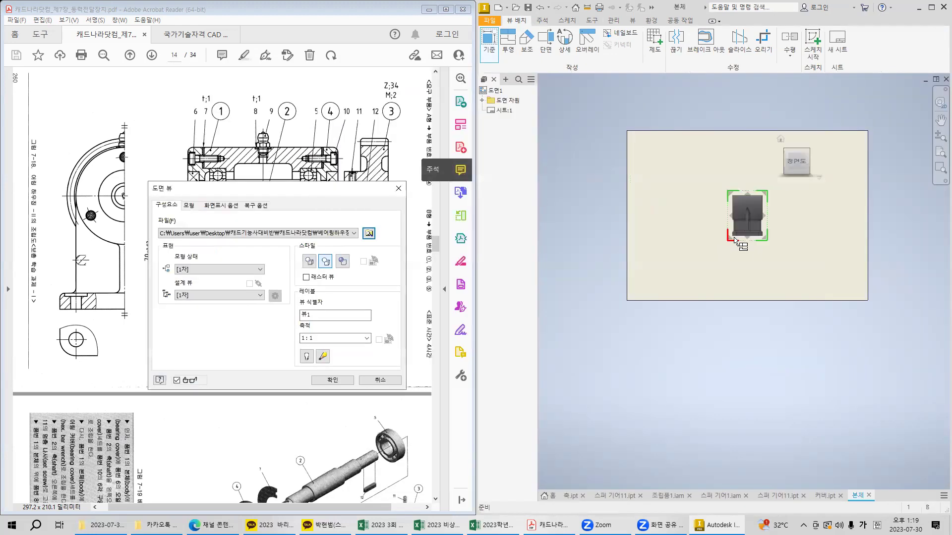
drag(746, 216, 697, 177)
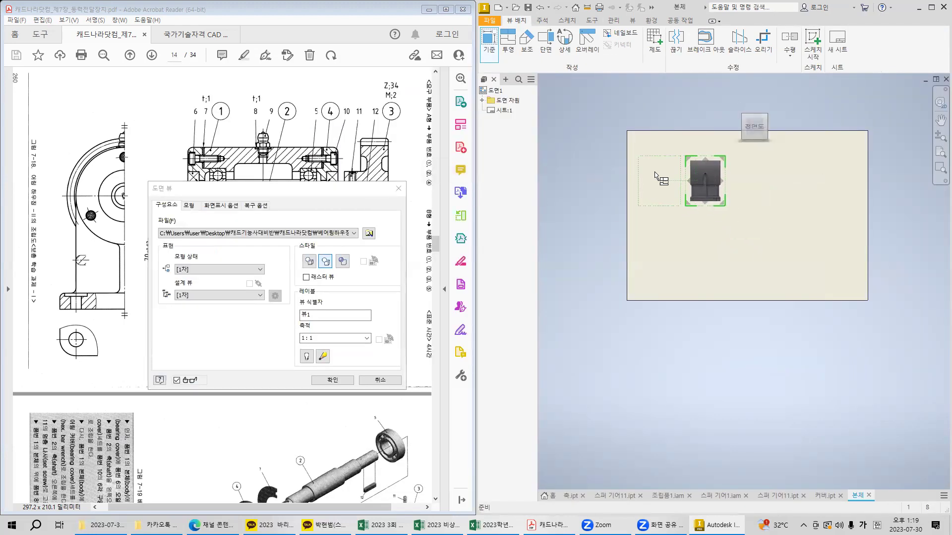
click(656, 177)
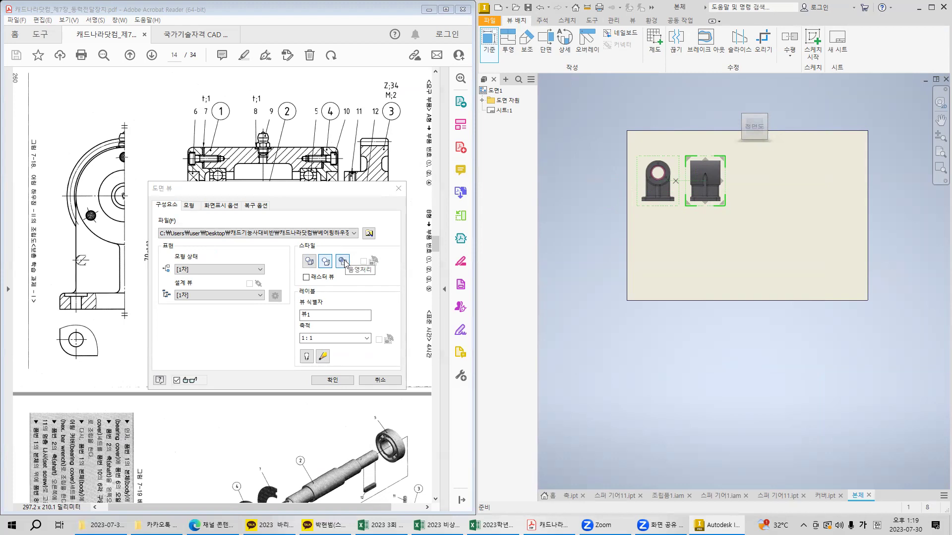
click(332, 381)
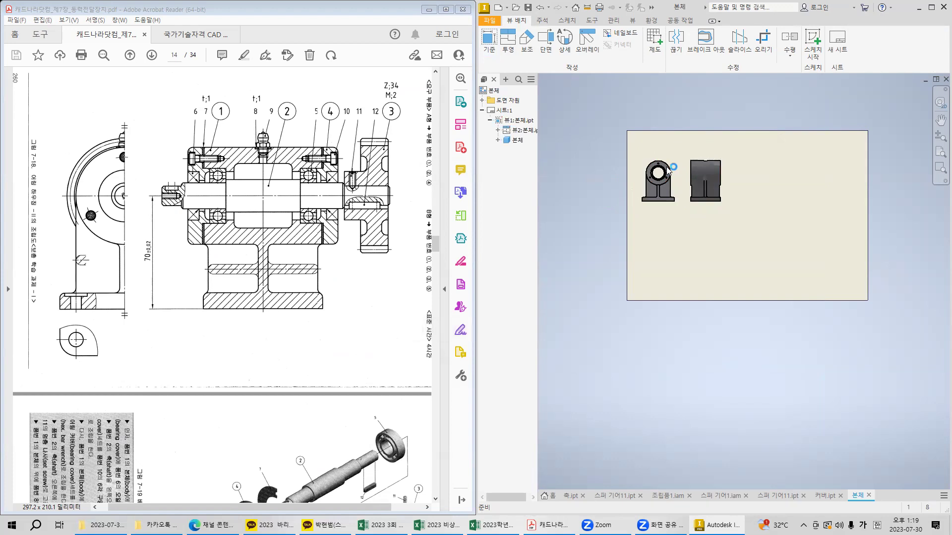
double_click(707, 171)
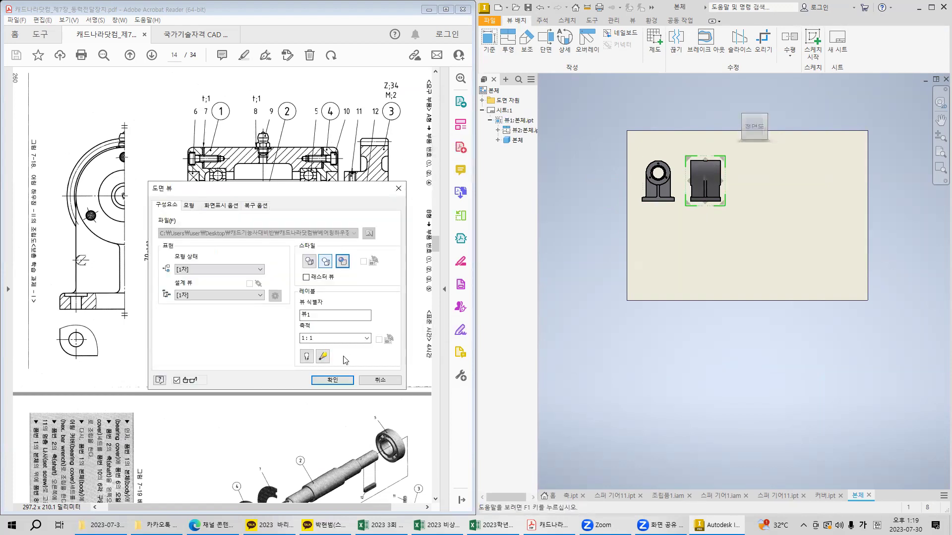
click(332, 379)
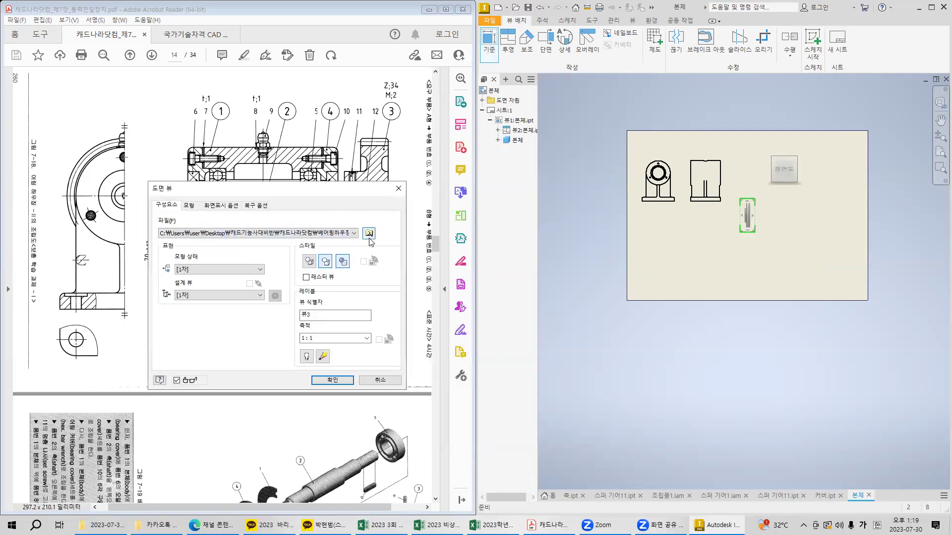
Start a 1:1 base view of the shaft part 축 from the 베어링하우징2 folder.
click(368, 233)
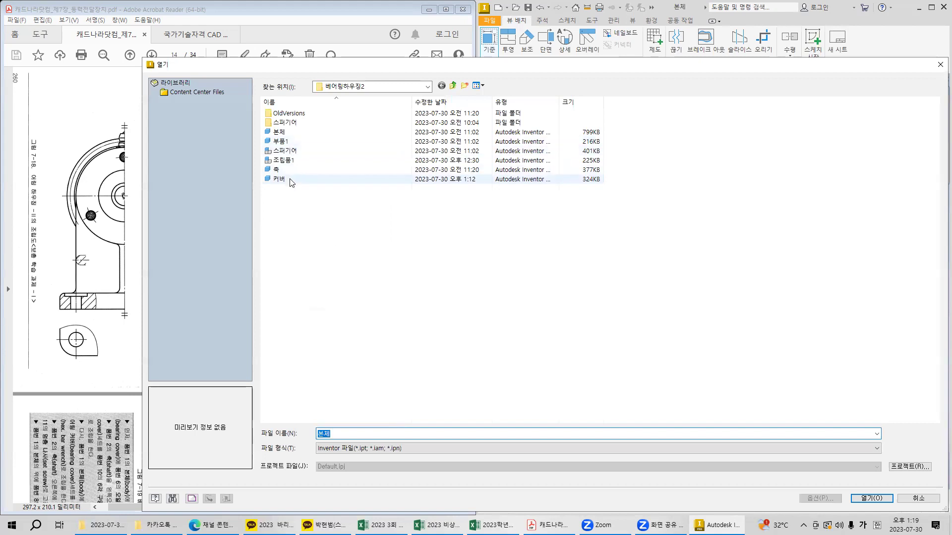
double_click(277, 170)
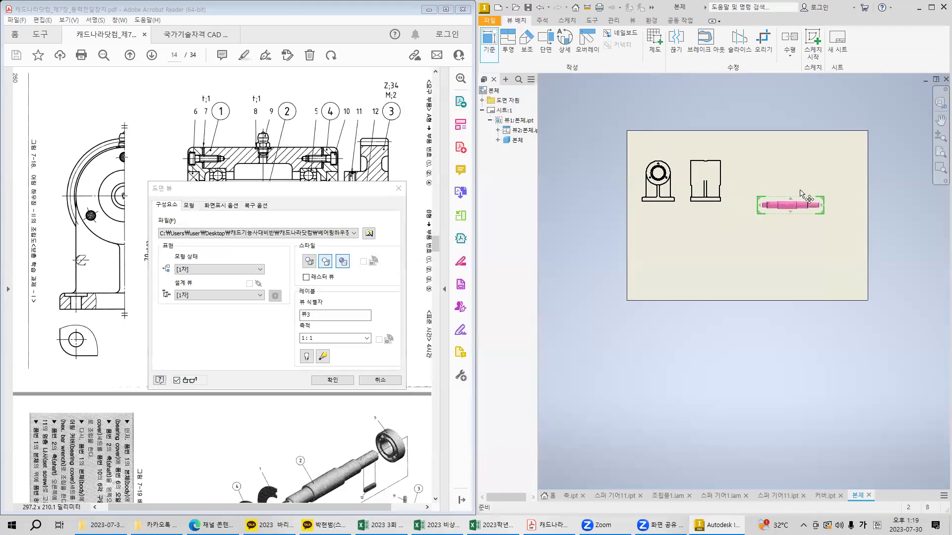
scroll(818, 188, up, 3)
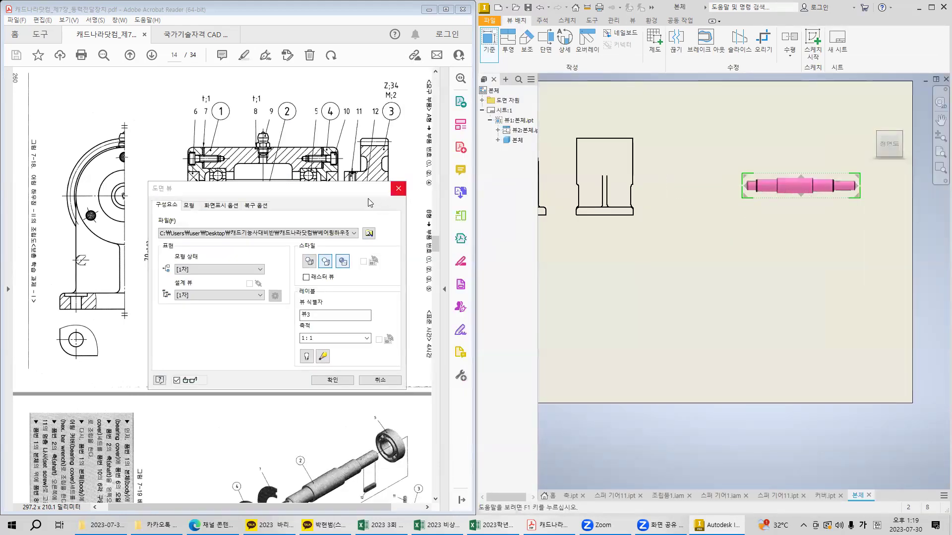
drag(368, 188, 600, 308)
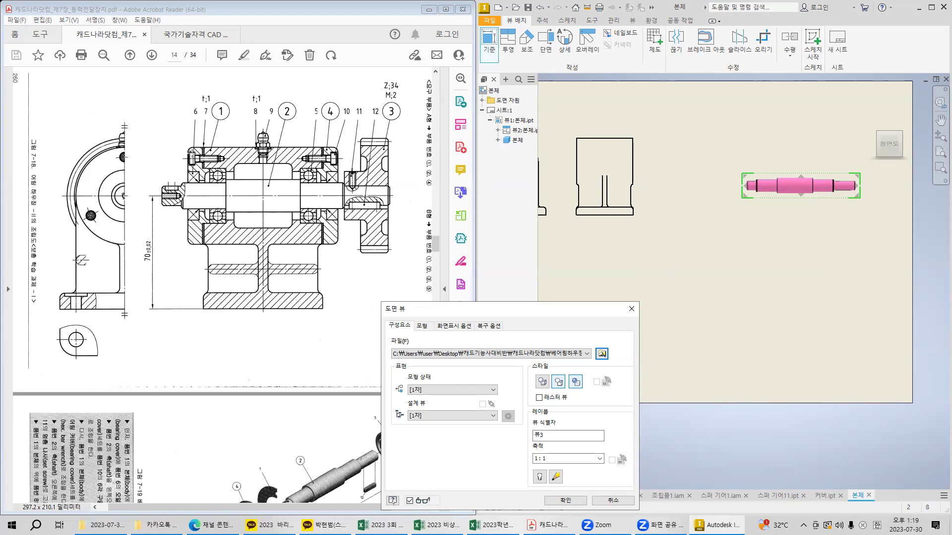
scroll(191, 153, up, 1)
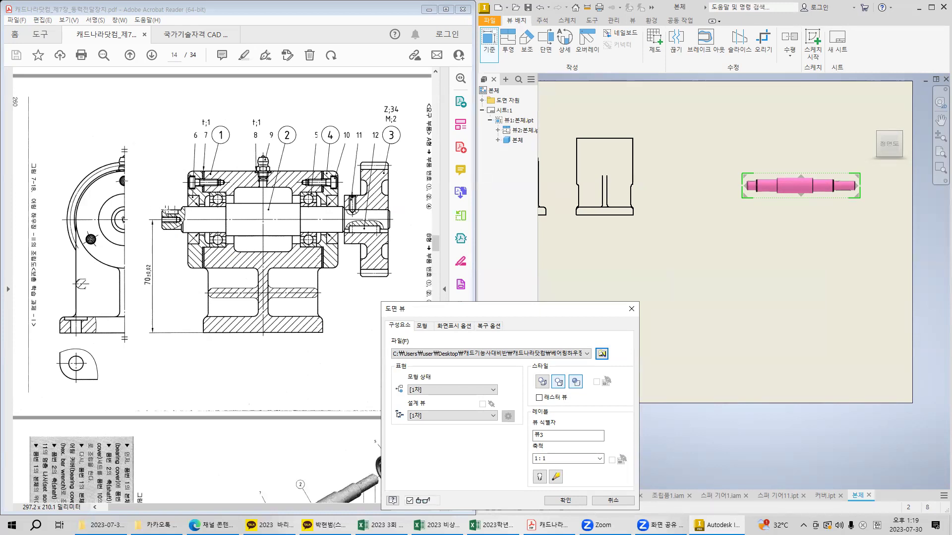
scroll(781, 191, down, 5)
middle_drag(781, 190, 729, 186)
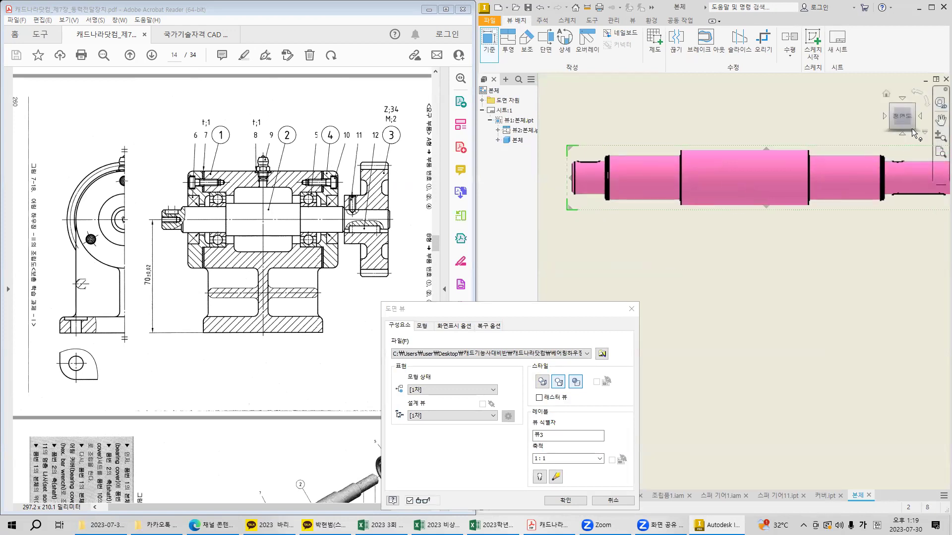
Check the shaft's orientation, add a projected view above its front view (정면도), and create both views.
click(902, 100)
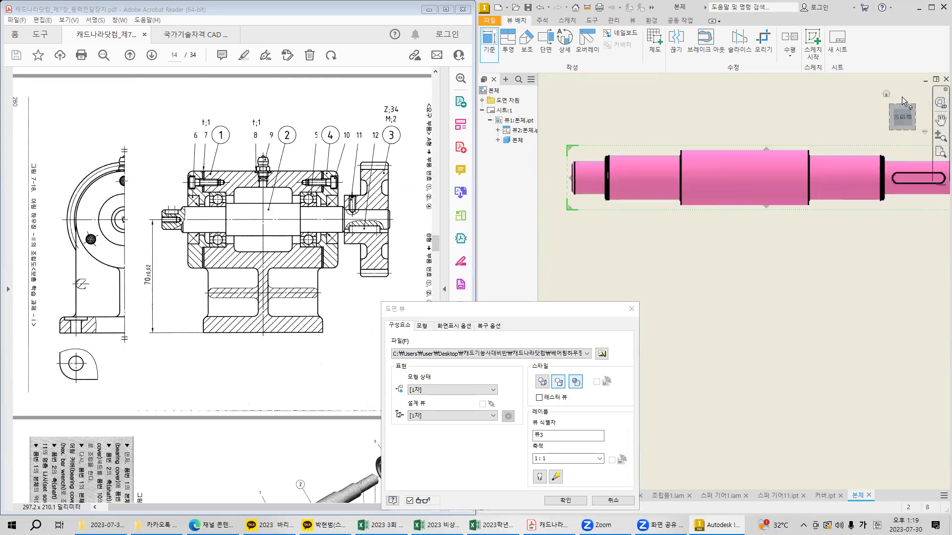
click(902, 99)
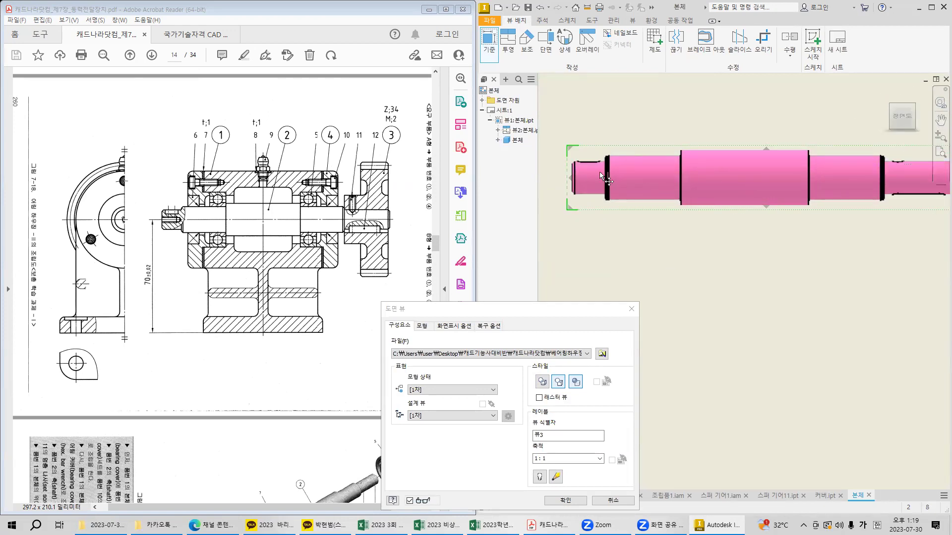
scroll(679, 183, up, 2)
scroll(686, 185, down, 6)
middle_drag(694, 191, 697, 209)
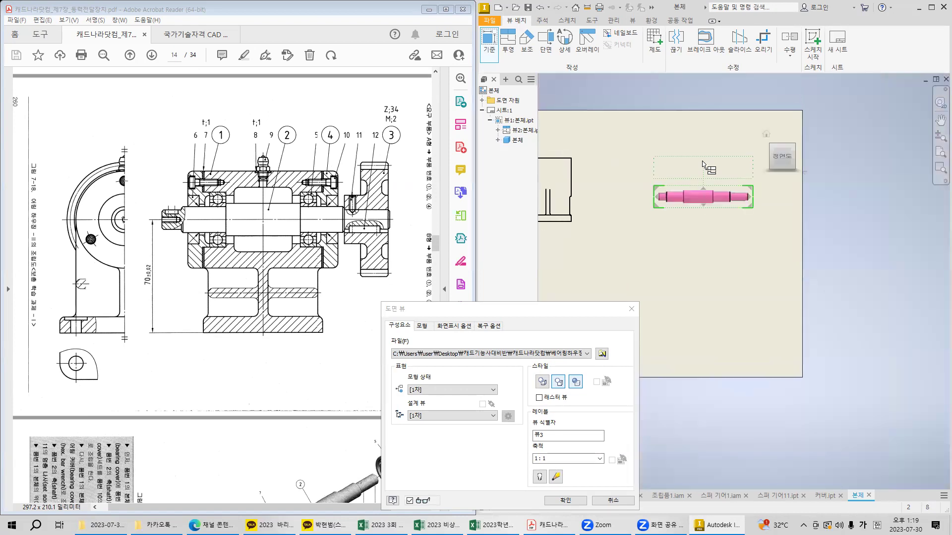
click(702, 160)
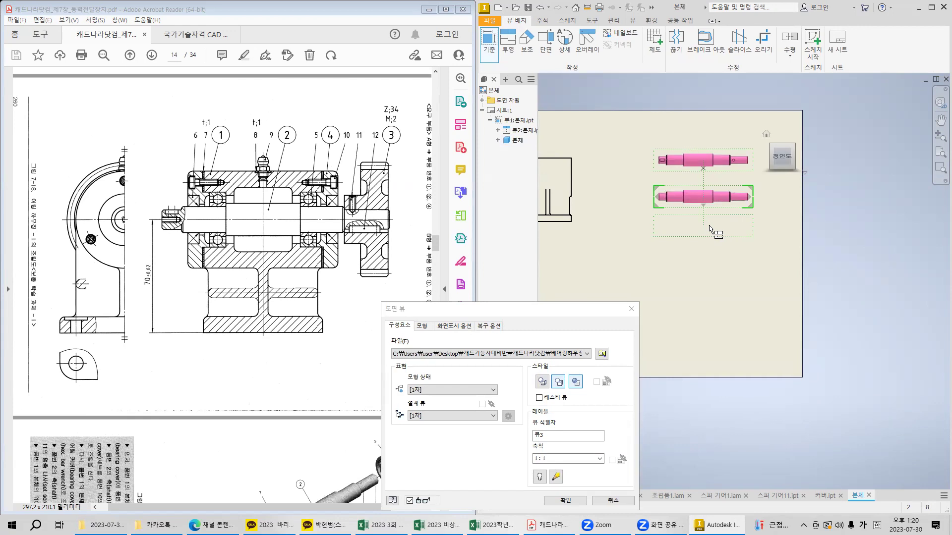
click(565, 501)
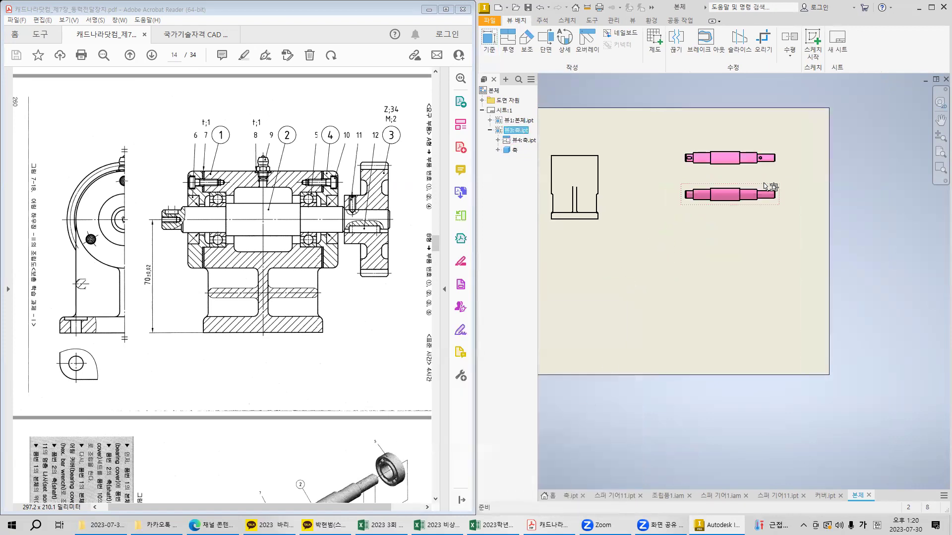
Turn off shading for the shaft views.
double_click(682, 194)
click(575, 381)
click(565, 501)
Start a 1:1 base view of the spur gear part from the 스퍼기어 folder and position it below the housing and shaft views.
drag(665, 177, 791, 219)
middle_drag(567, 282, 672, 244)
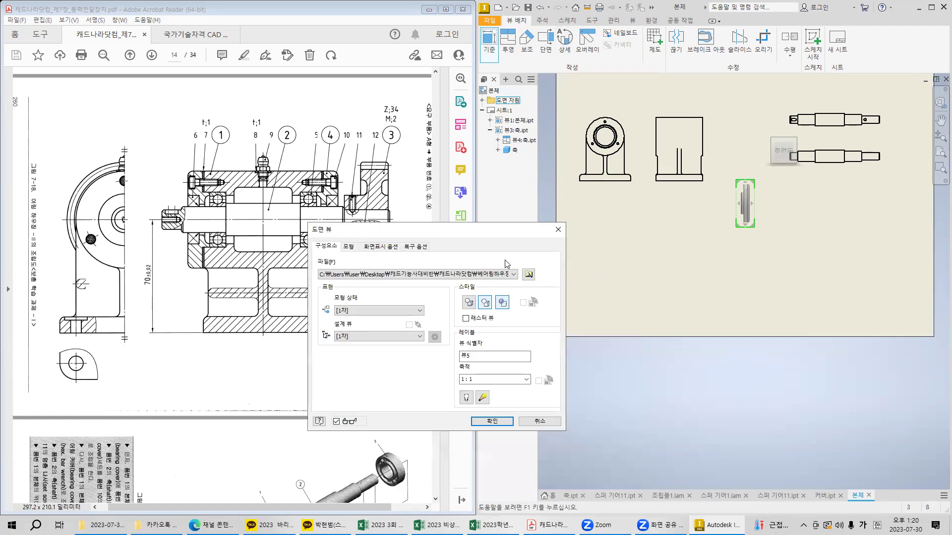
click(528, 275)
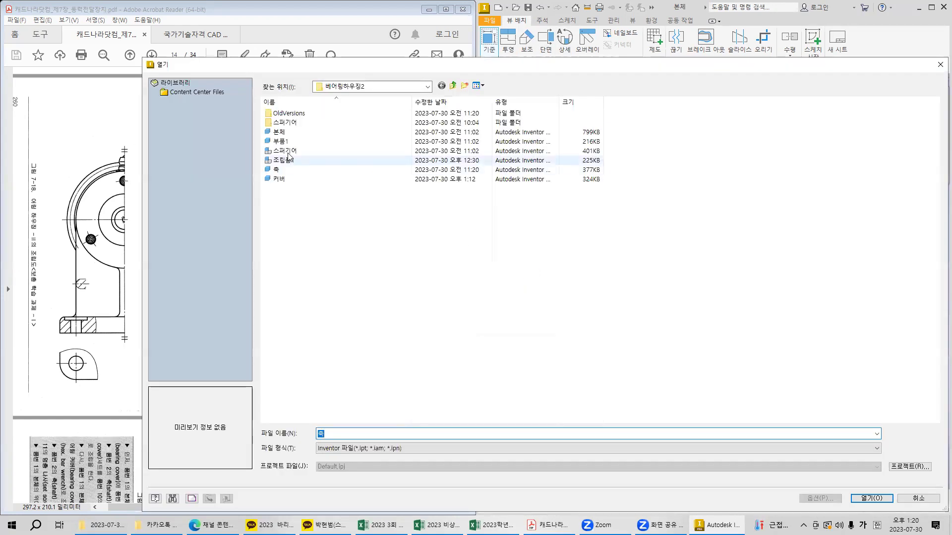
double_click(286, 123)
double_click(303, 123)
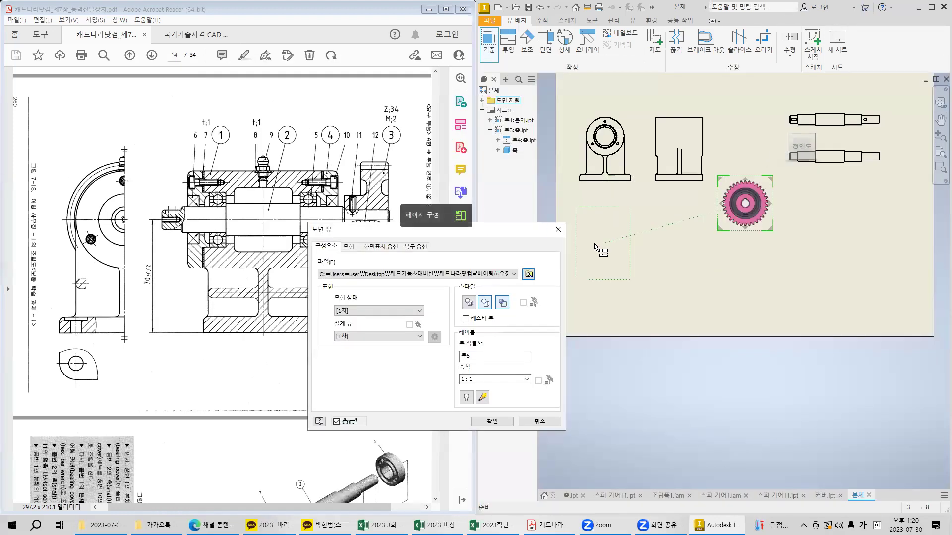
drag(511, 229, 371, 242)
drag(748, 205, 742, 271)
Orient the spur gear base view to the right side view (우측면도), with the hub facing left.
click(813, 212)
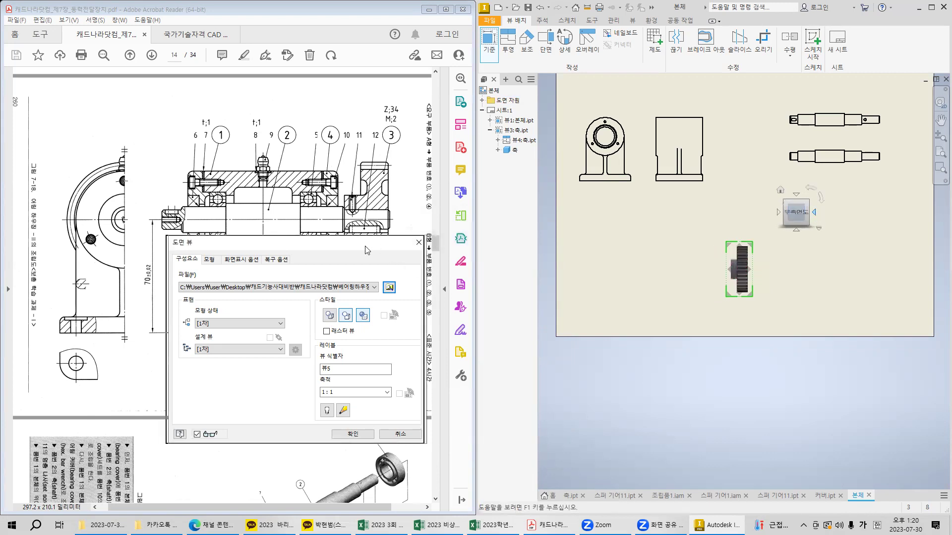
drag(382, 250, 262, 298)
click(800, 213)
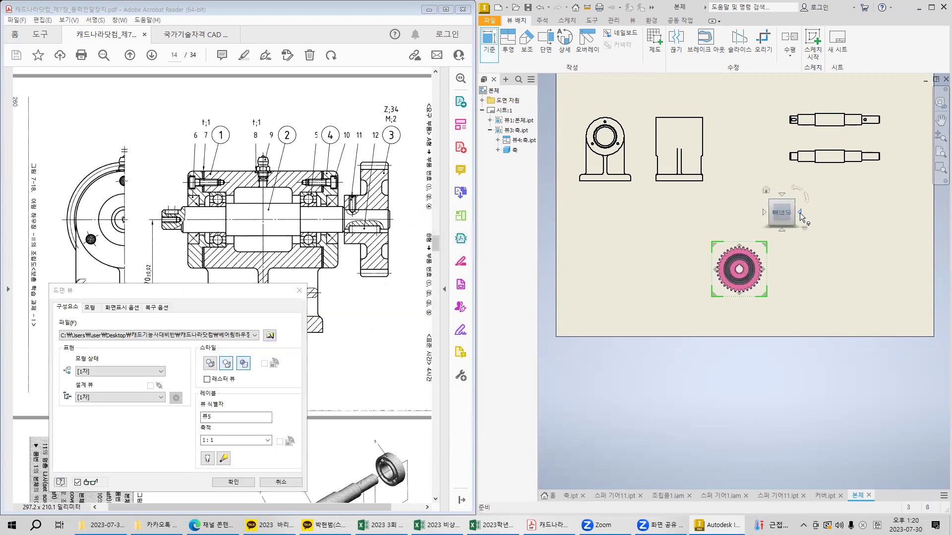
click(799, 213)
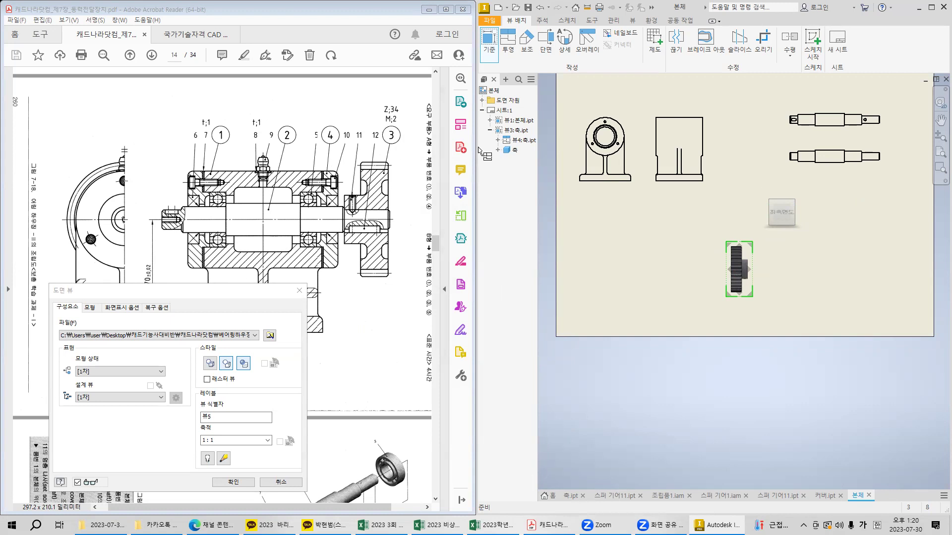
click(798, 213)
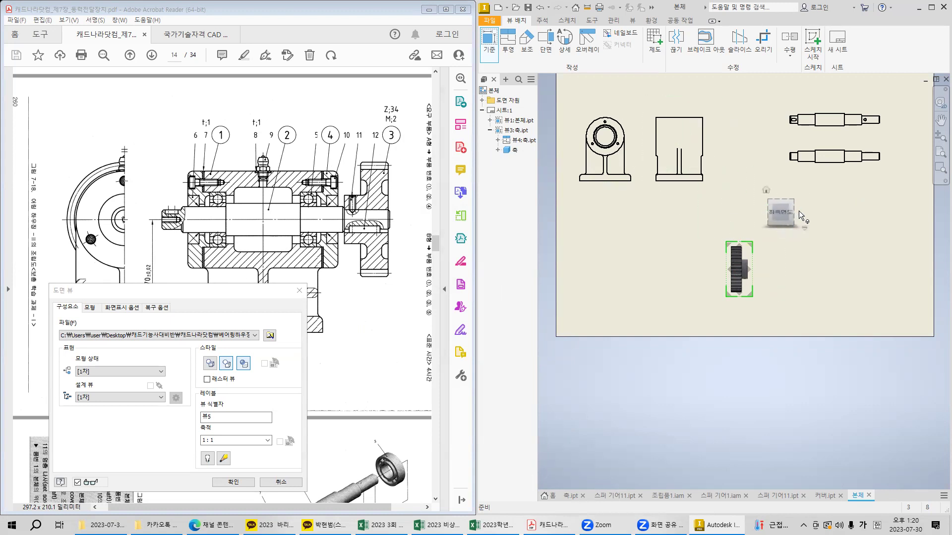
click(799, 215)
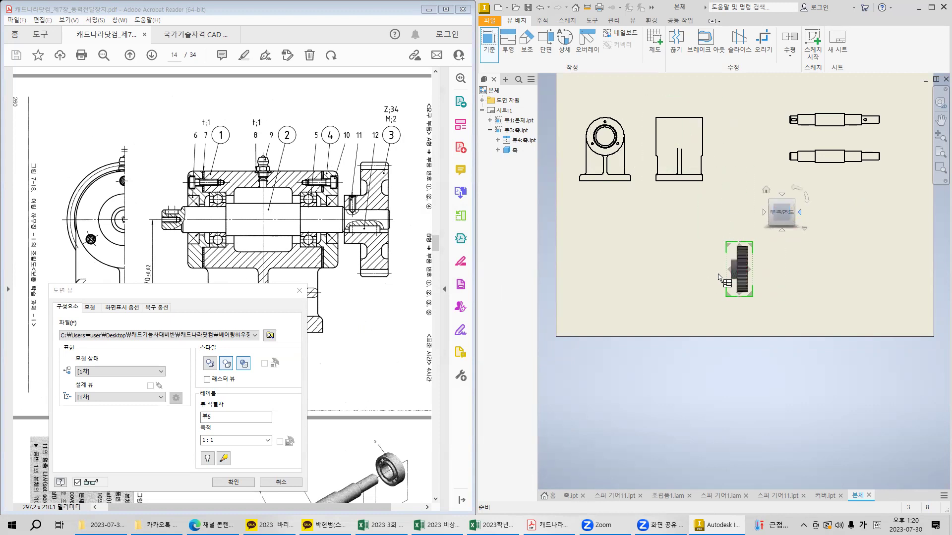
Create the gear's side view and a projected view on its left without shading, and move both further left on the sheet.
click(666, 268)
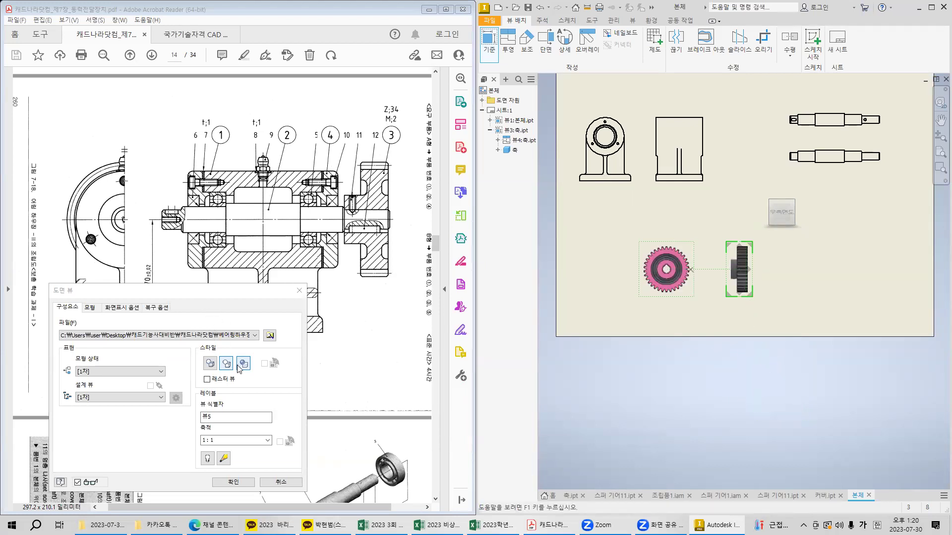
click(237, 482)
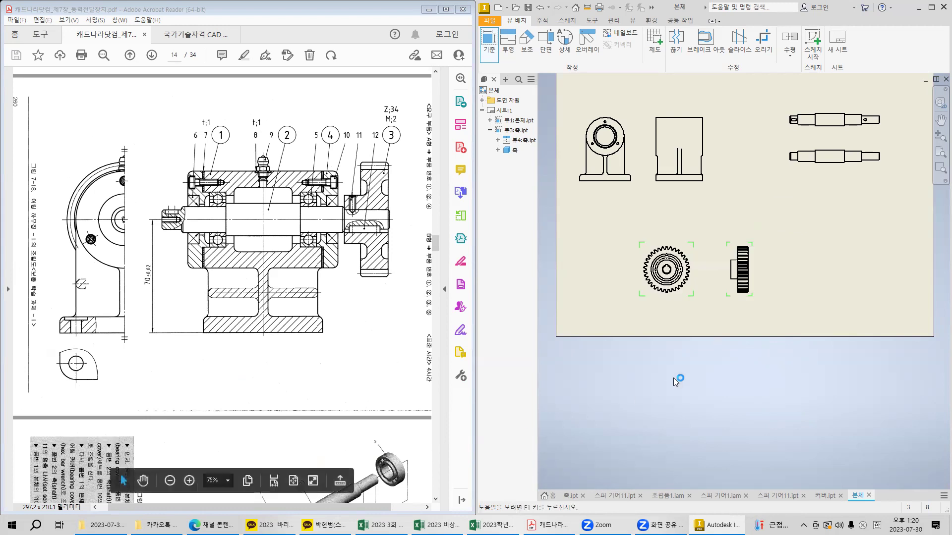
mouse_move(832, 272)
middle_down()
mouse_move(694, 263)
mouse_move(729, 257)
middle_up()
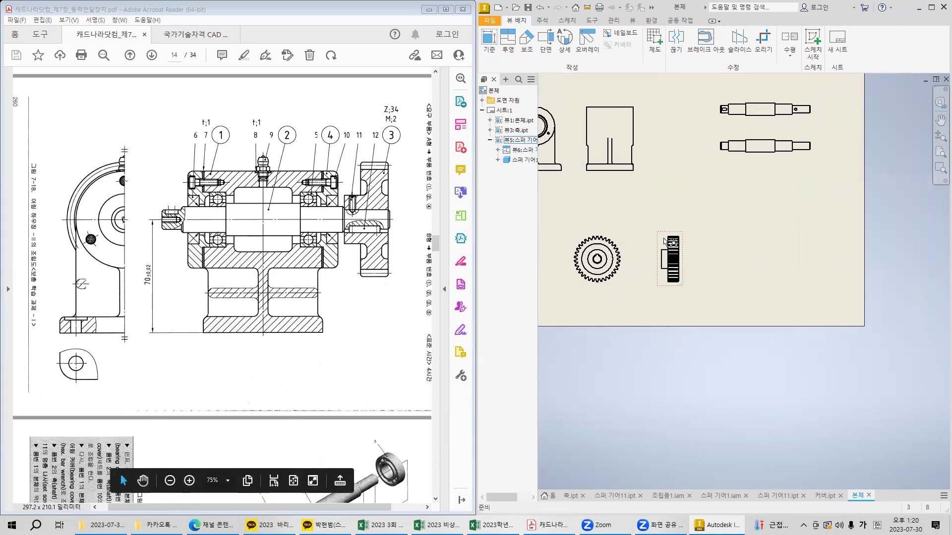
drag(665, 237, 598, 237)
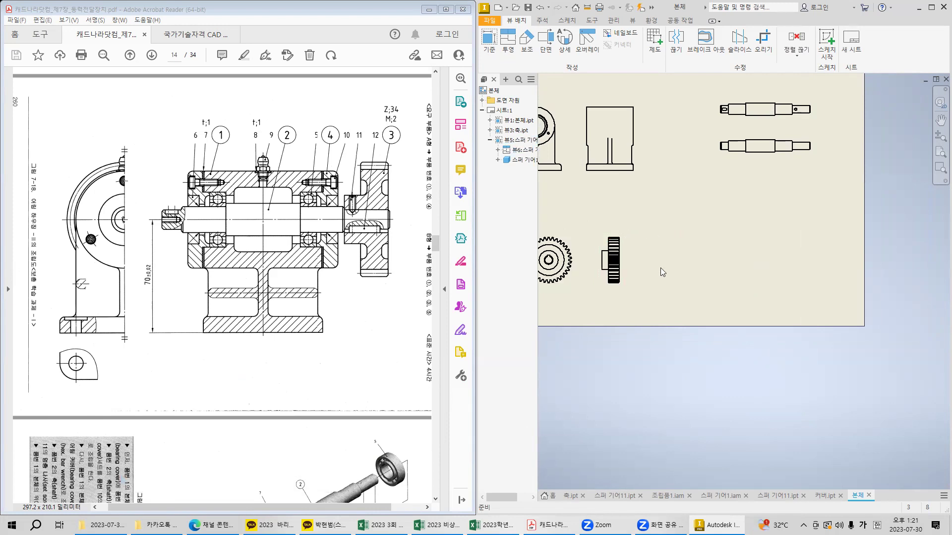
Place a 1:1 base view of the cover part (커버) below the shaft views, with a projected view on its left.
middle_drag(661, 270, 654, 263)
click(489, 39)
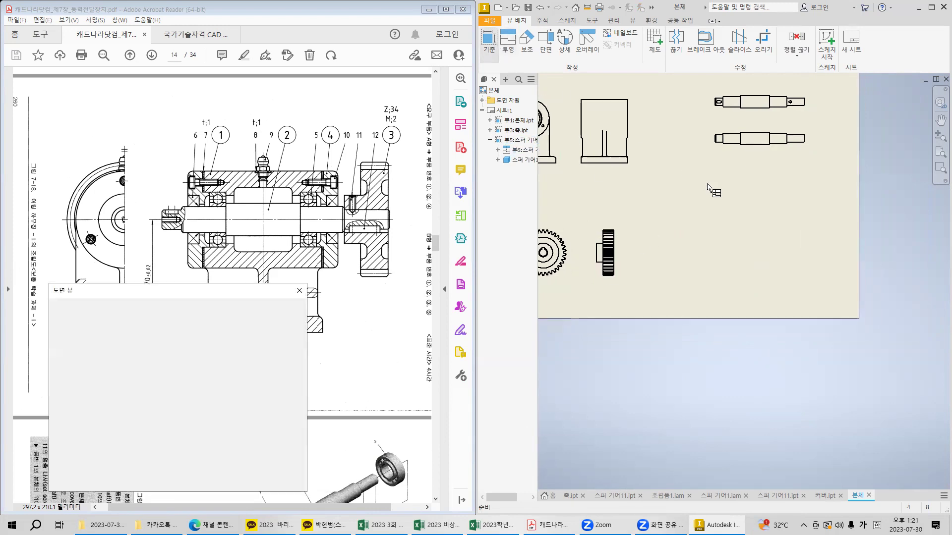
drag(671, 199, 756, 227)
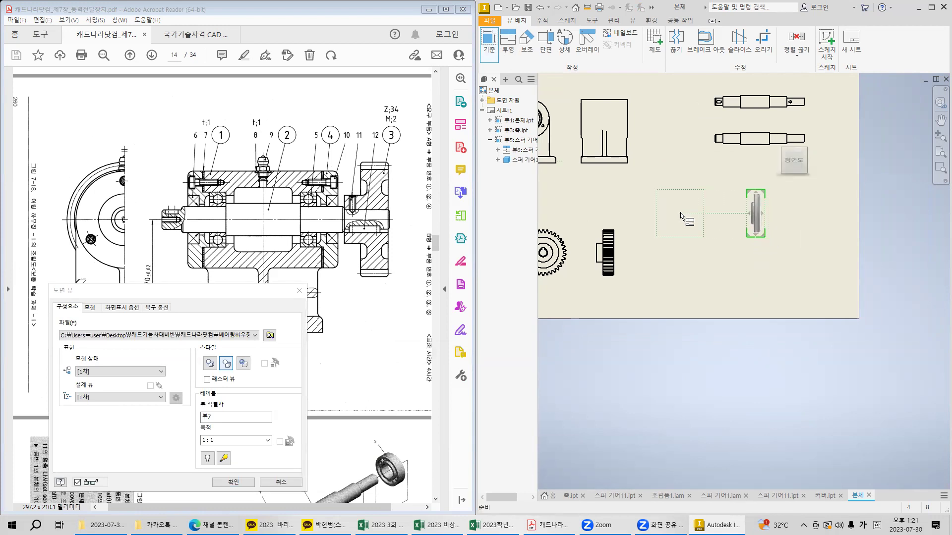
click(695, 212)
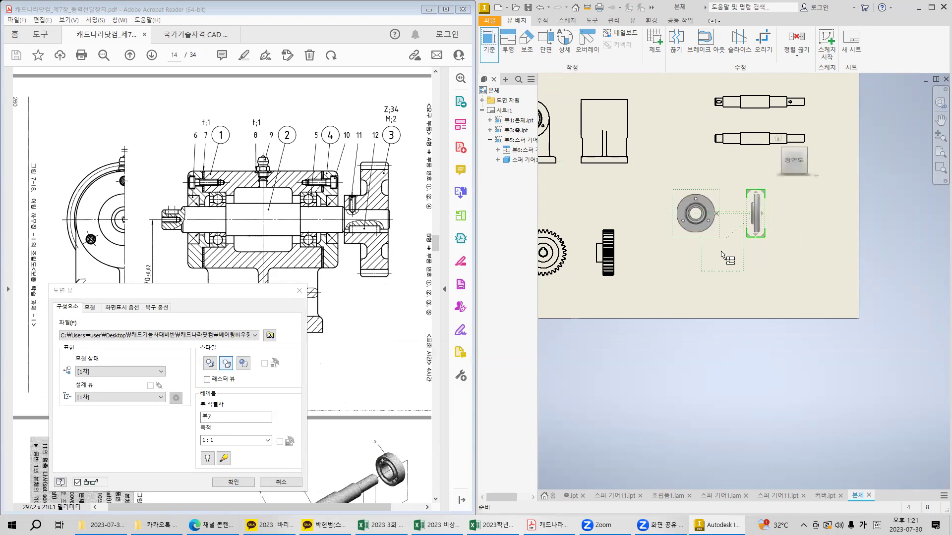
click(247, 483)
scroll(747, 220, up, 3)
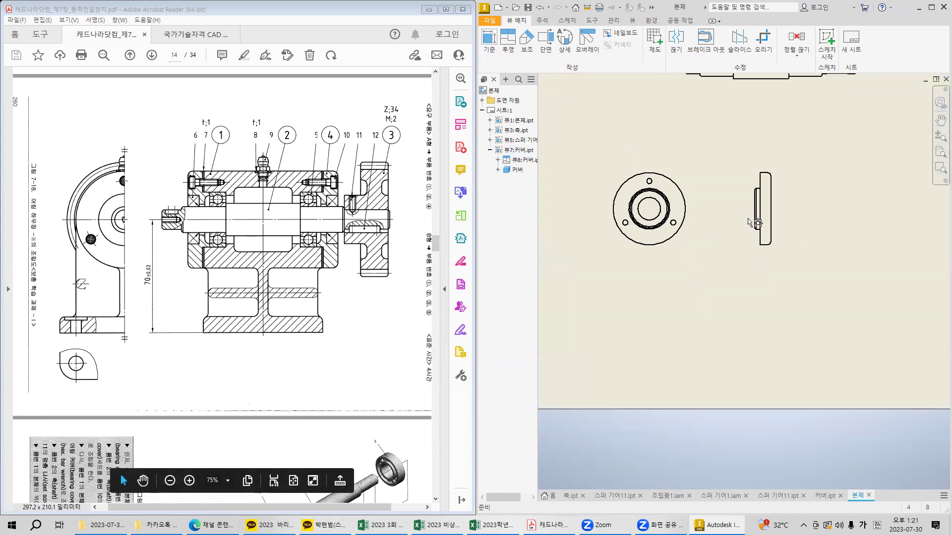
Examine the cover's side view and left projected view, including the upper bolt hole.
drag(691, 175, 727, 177)
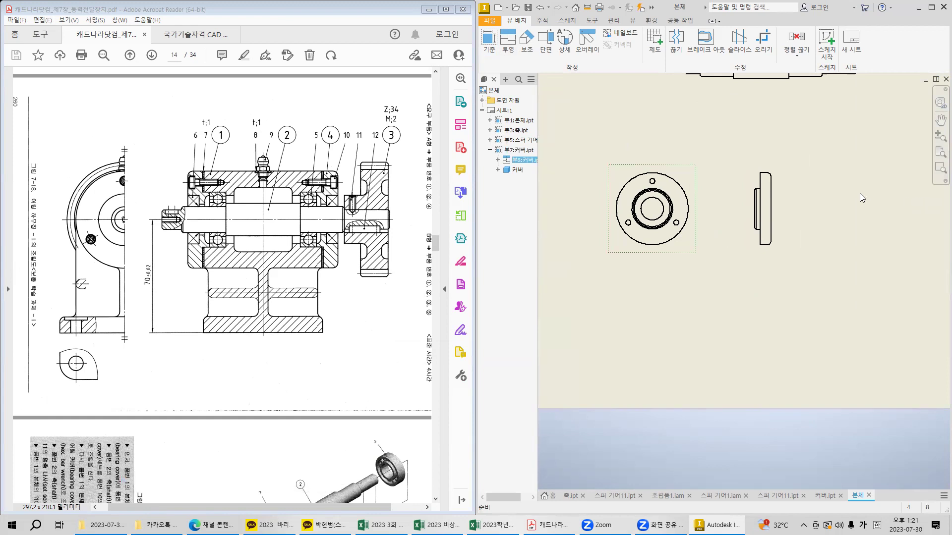
drag(703, 235, 723, 271)
click(723, 270)
scroll(712, 264, up, 3)
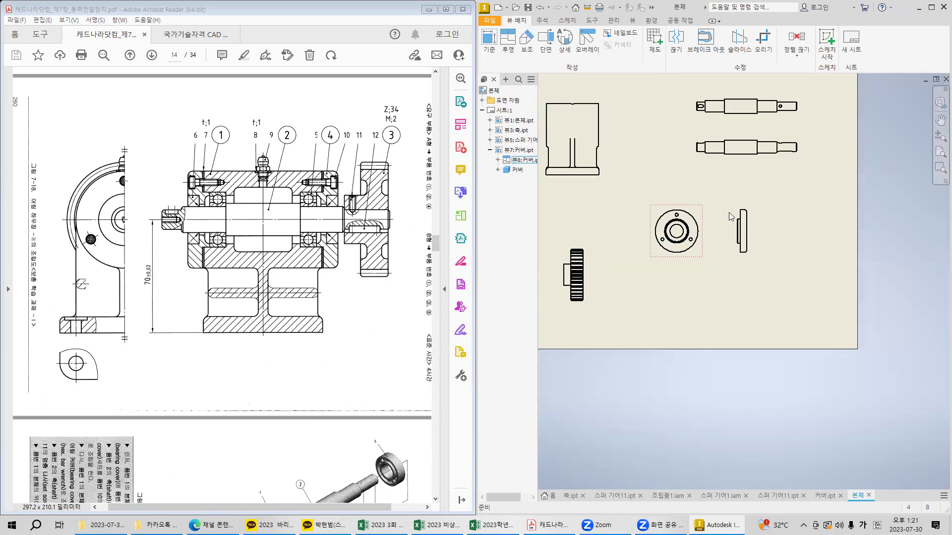
drag(767, 206, 825, 260)
scroll(684, 236, down, 5)
drag(647, 148, 677, 170)
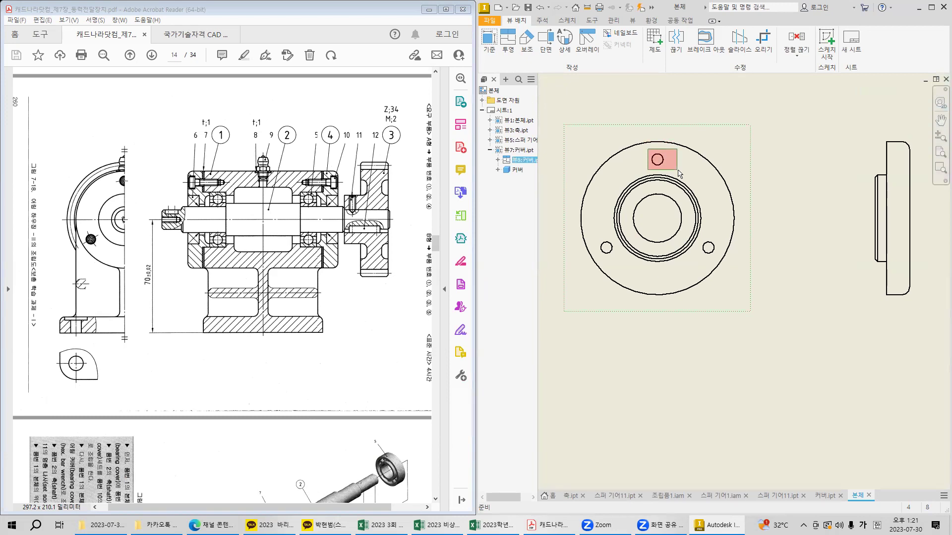
drag(678, 172, 678, 171)
scroll(775, 247, up, 3)
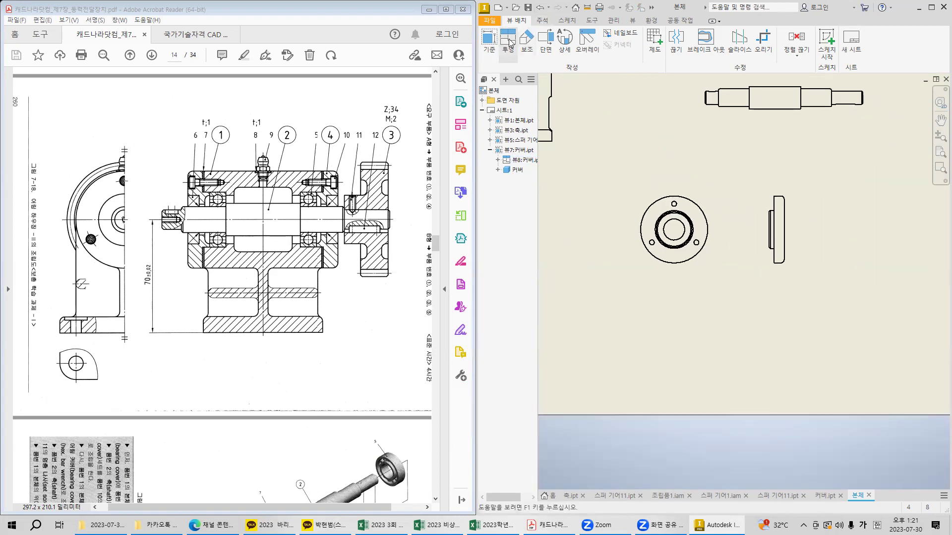
Create a projected view of the cover to the right of its side view.
click(508, 42)
click(781, 218)
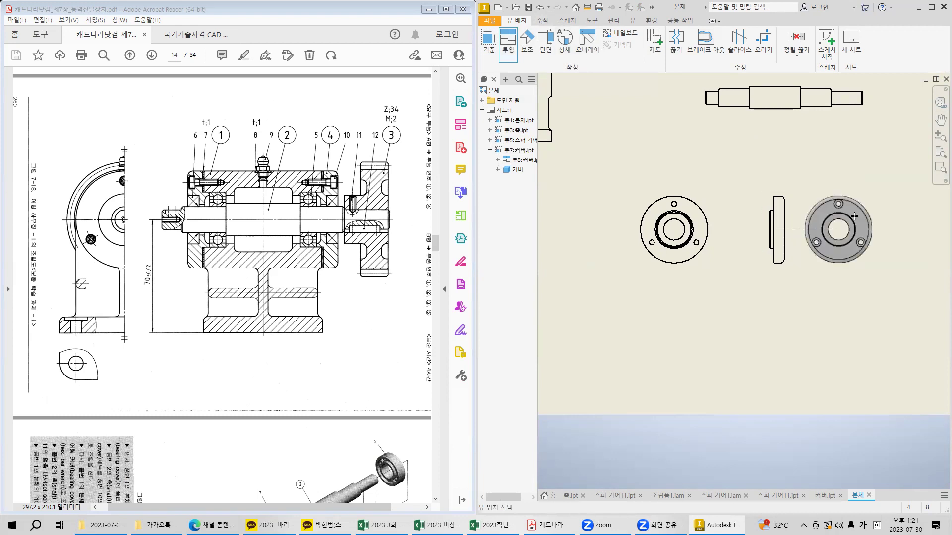
click(861, 216)
right_click(861, 217)
click(813, 215)
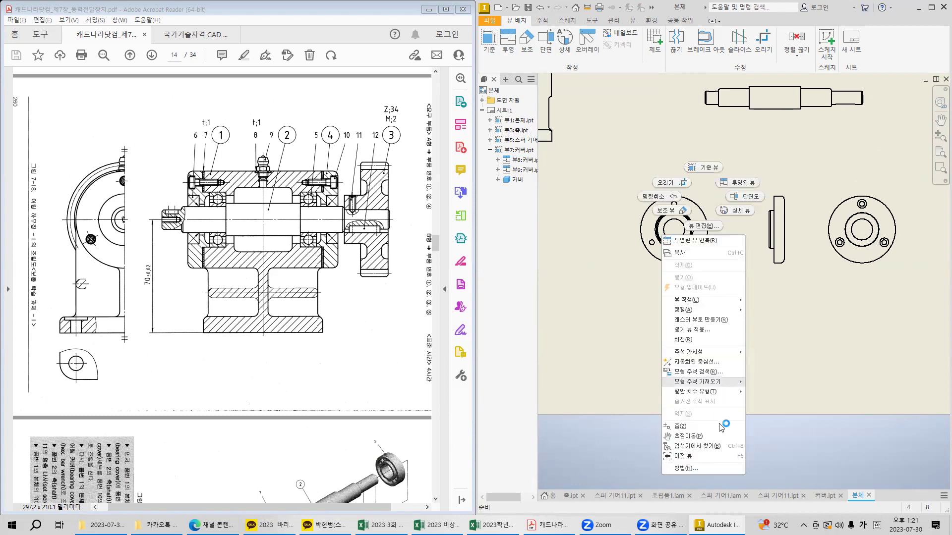
Suppress the cover's projected view on the left of its side view.
click(677, 239)
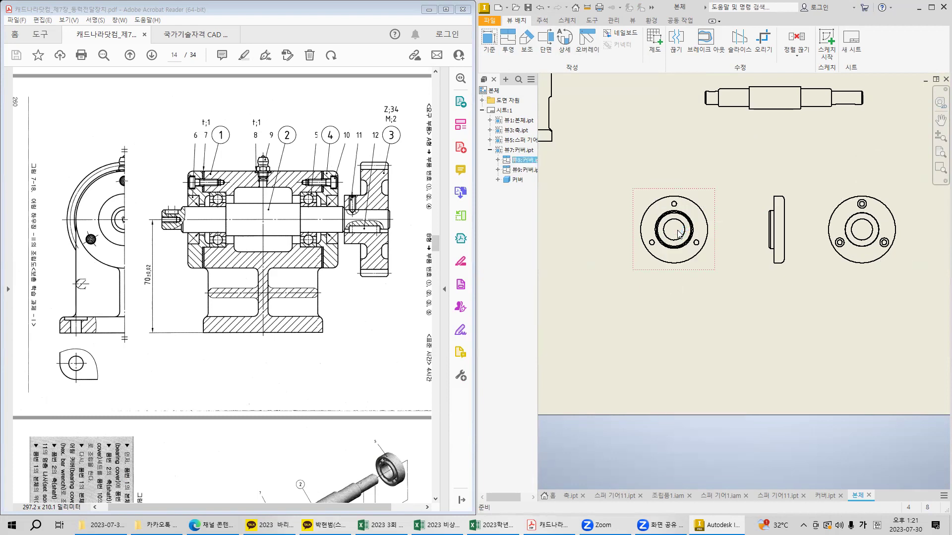
right_click(679, 234)
click(674, 445)
right_click(674, 229)
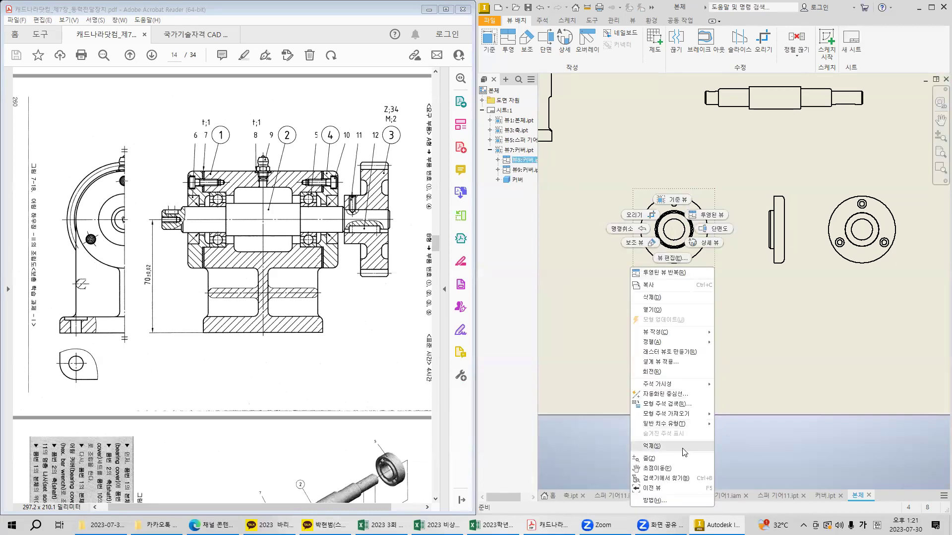
click(684, 446)
Move the cover's side view and right projected view further left on the sheet.
drag(784, 196, 667, 194)
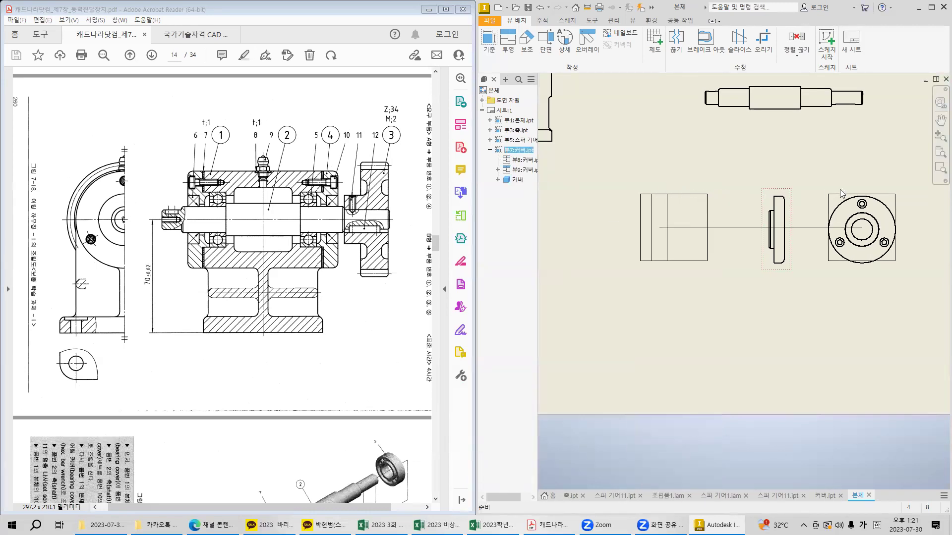
drag(893, 196, 788, 197)
middle_drag(777, 302, 646, 281)
drag(602, 261, 825, 370)
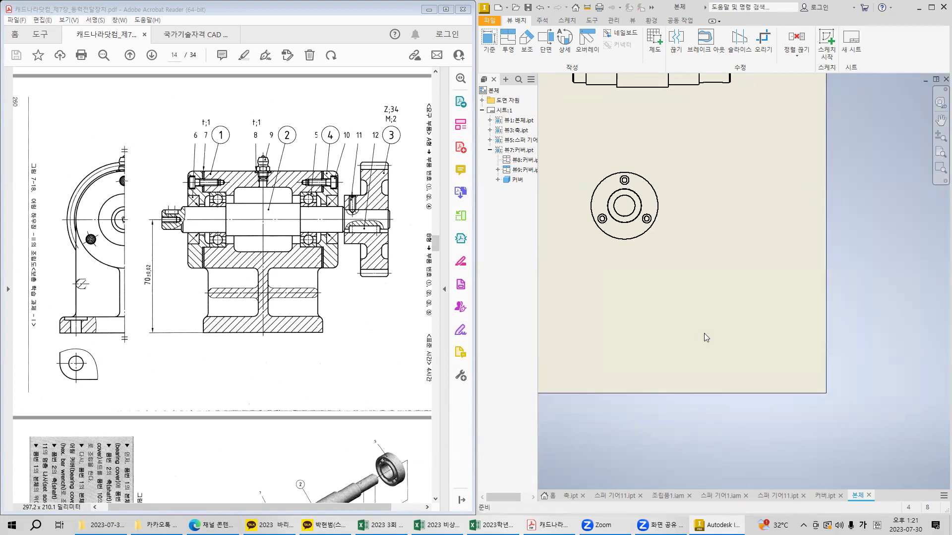
middle_drag(704, 333, 888, 366)
drag(724, 204, 657, 200)
drag(835, 198, 782, 192)
middle_drag(738, 269, 836, 289)
scroll(717, 262, down, 3)
scroll(717, 263, down, 8)
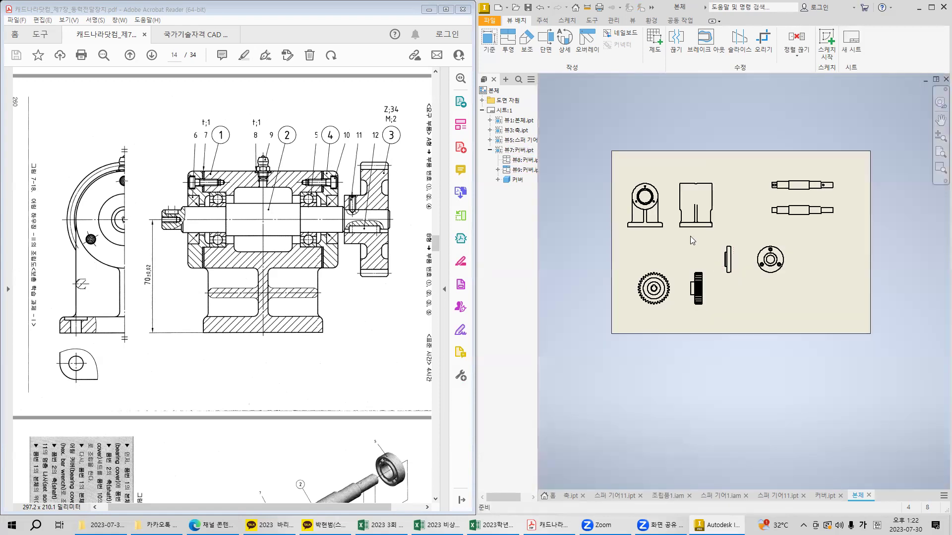
Create a full-depth 1:1 section view A-A along a horizontal line through the ribs of the body's side view, placed below it.
scroll(669, 221, up, 3)
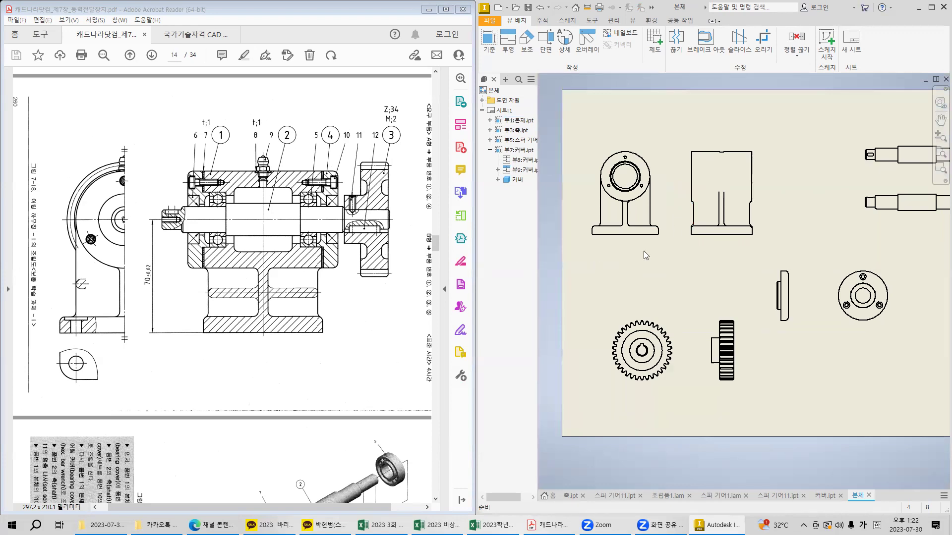
drag(680, 245, 764, 309)
click(545, 39)
scroll(694, 189, up, 3)
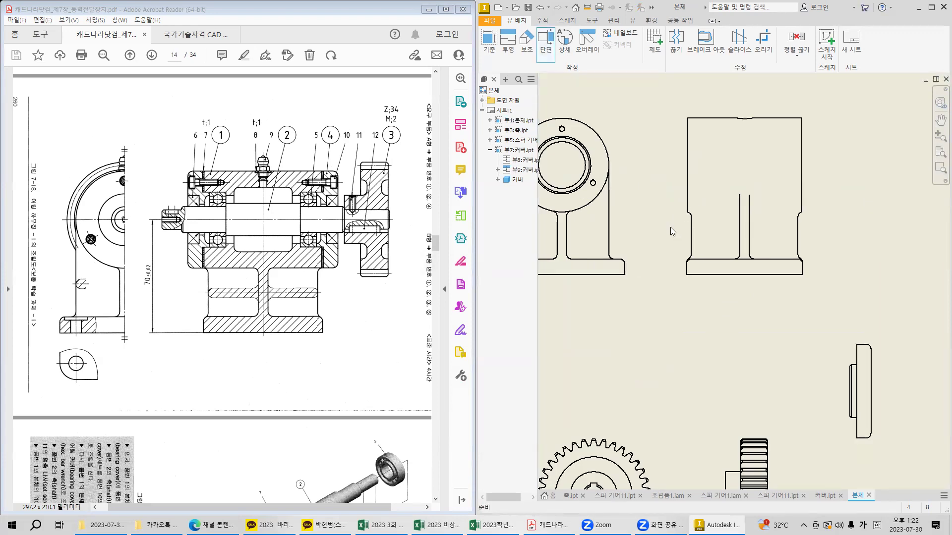
click(671, 226)
click(829, 222)
right_click(786, 227)
click(856, 220)
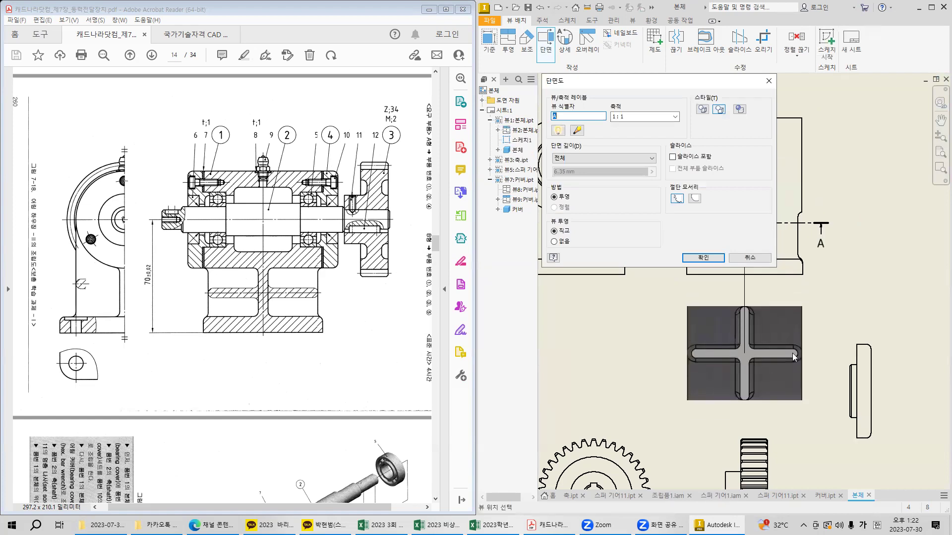
middle_drag(794, 354, 860, 384)
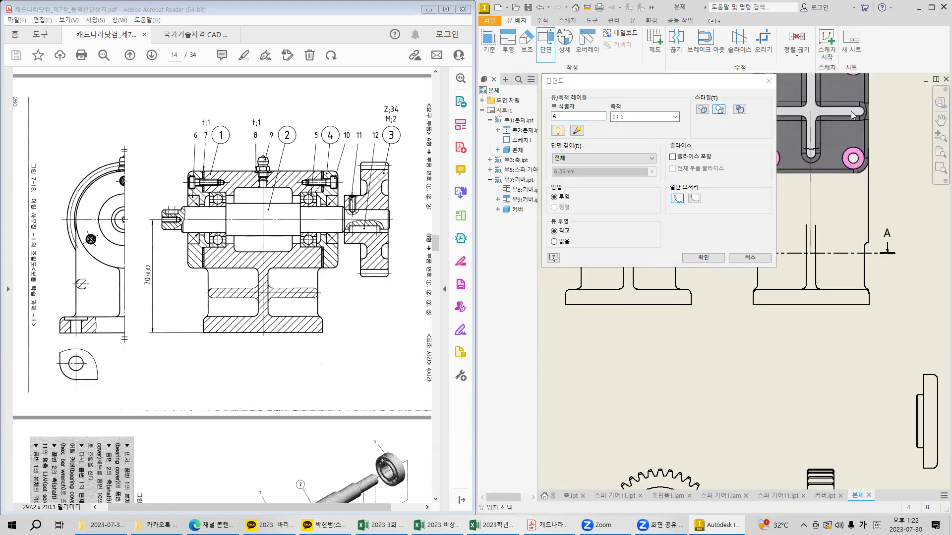
click(851, 115)
drag(853, 113, 892, 379)
middle_drag(892, 377, 876, 319)
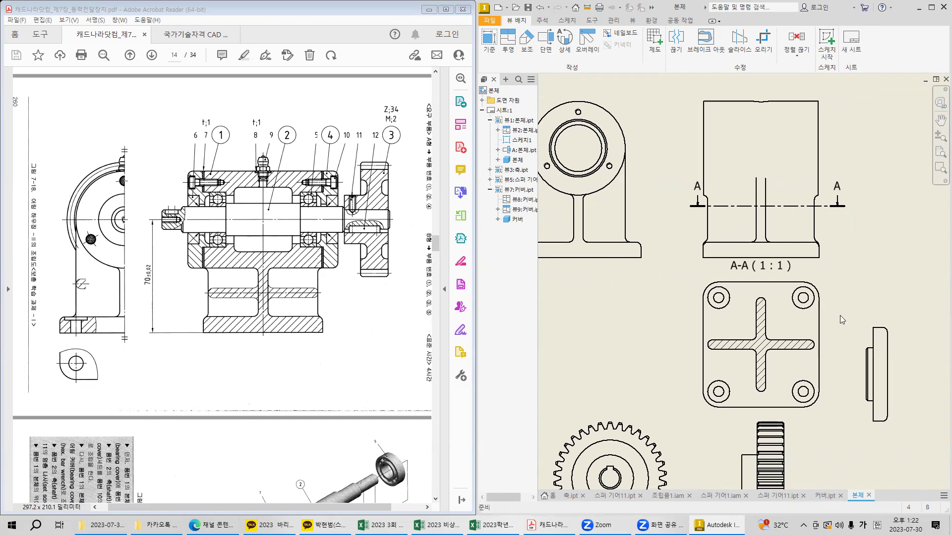
Undo the A-A section view of the body.
key(ctrl+z)
key(ctrl+z)
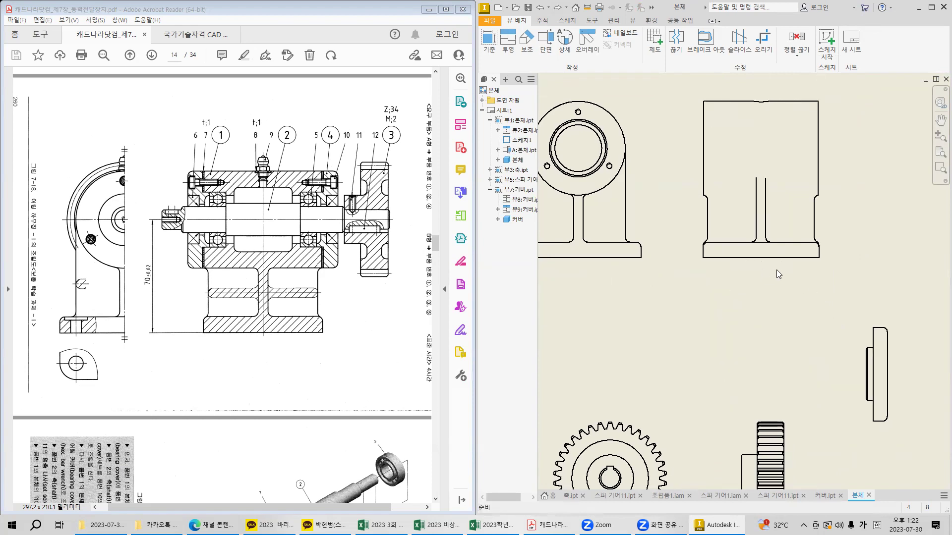
drag(667, 90, 885, 322)
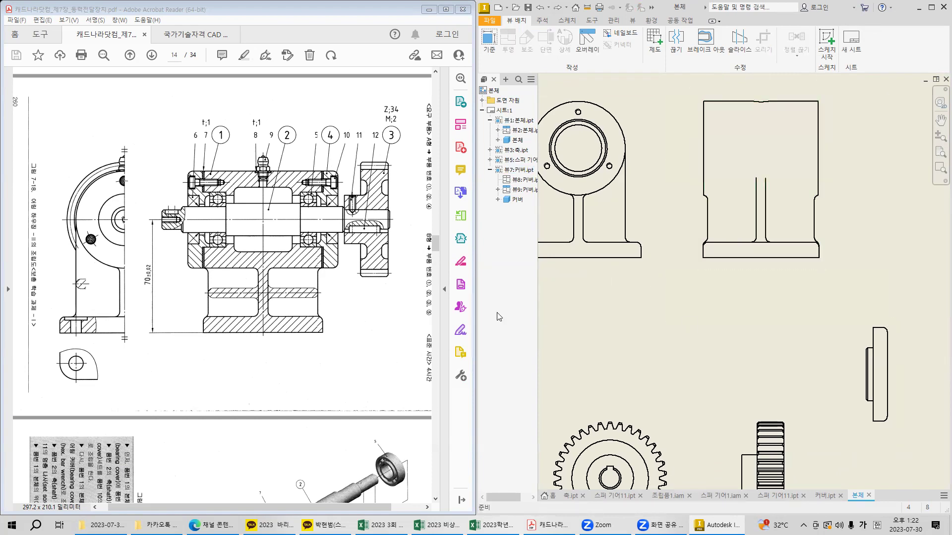
Examine the partial base-corner detail in the reference drawing and the free space below the body's front view.
mouse_move(37, 114)
mouse_down()
mouse_move(171, 278)
mouse_move(425, 390)
mouse_up()
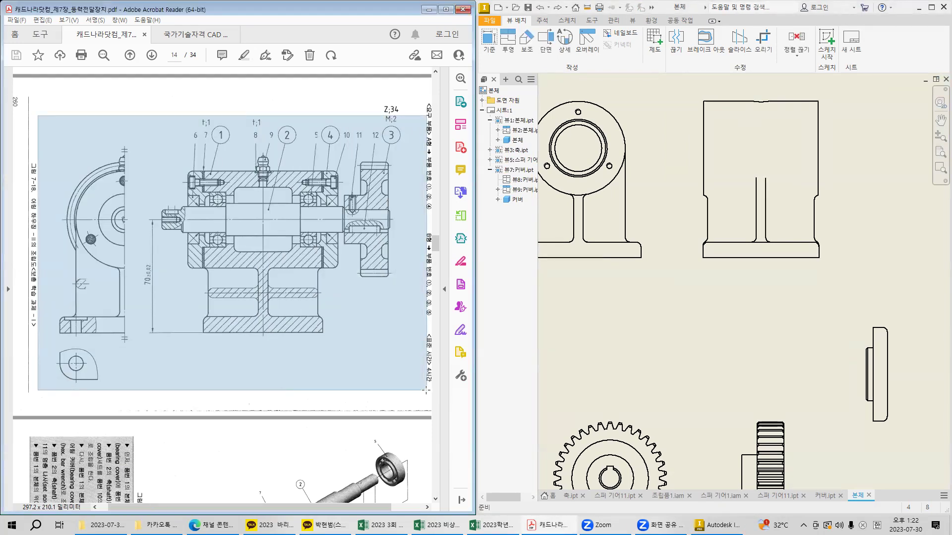
drag(29, 341, 119, 398)
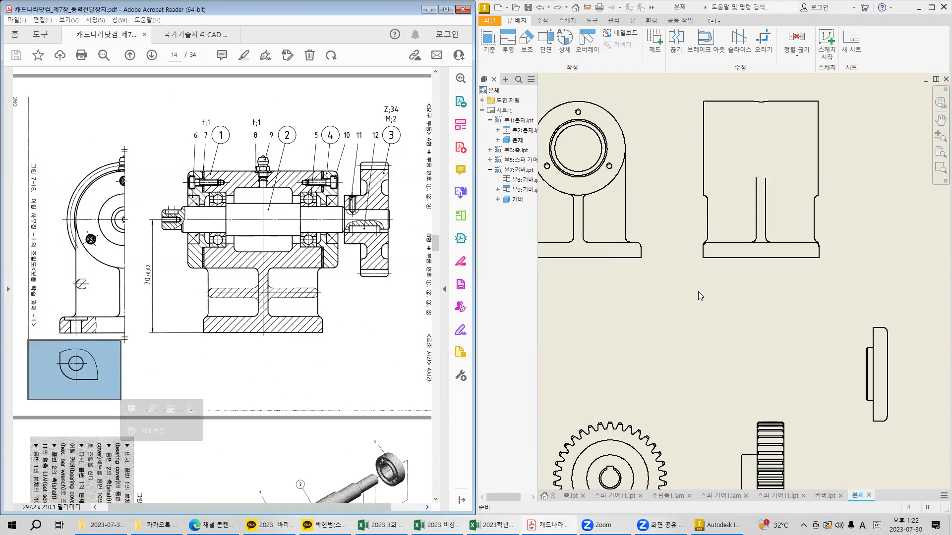
click(651, 291)
middle_drag(651, 292, 769, 278)
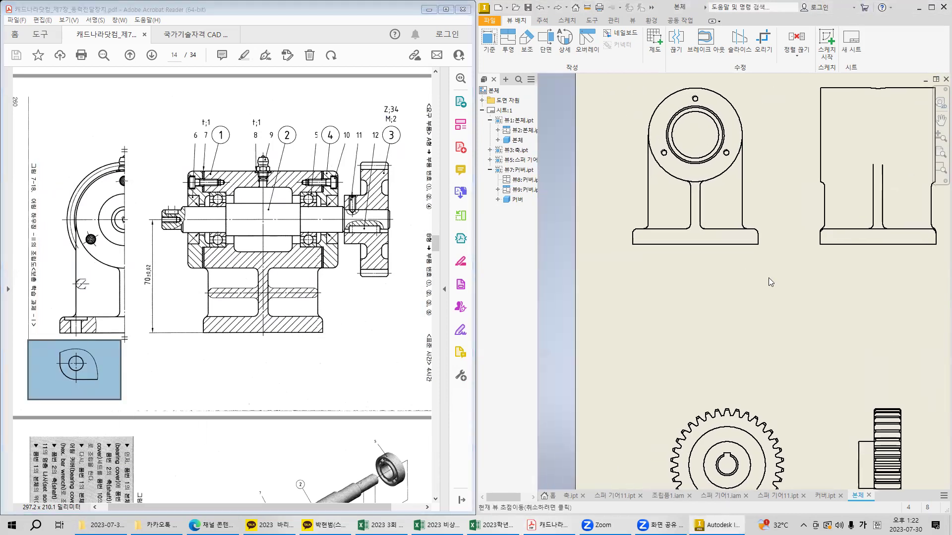
click(507, 43)
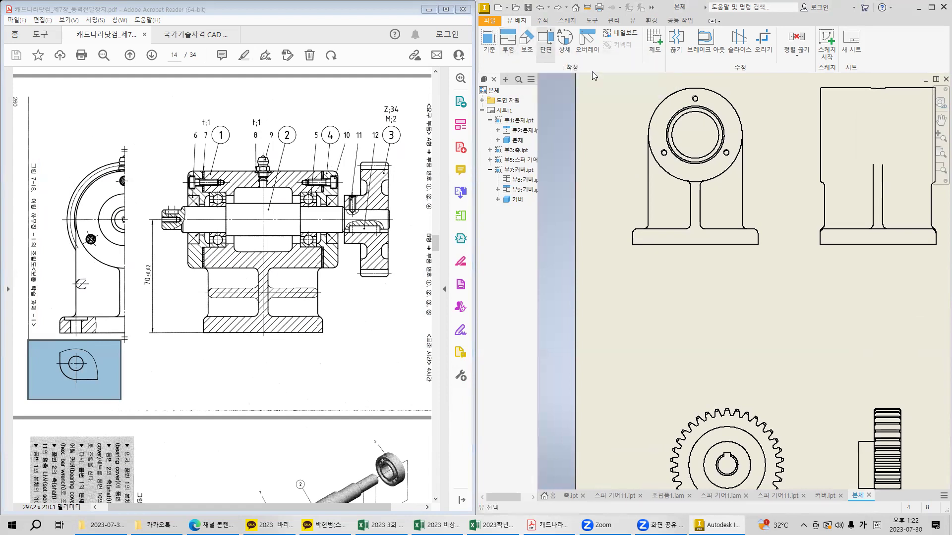
click(704, 190)
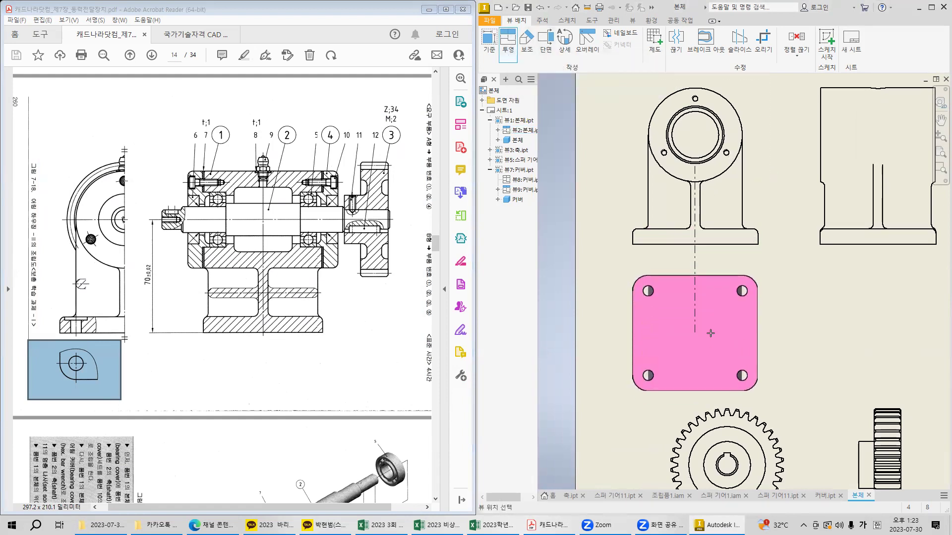
click(710, 327)
middle_drag(720, 314, 744, 481)
click(700, 141)
key(Escape)
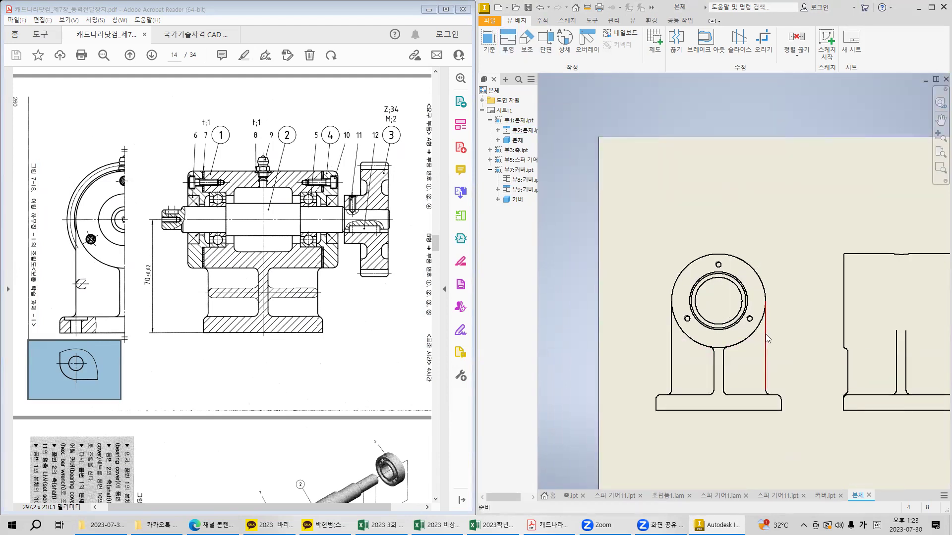
Create a projected view of the body directly above its front view.
middle_drag(768, 340, 756, 263)
click(507, 42)
click(731, 303)
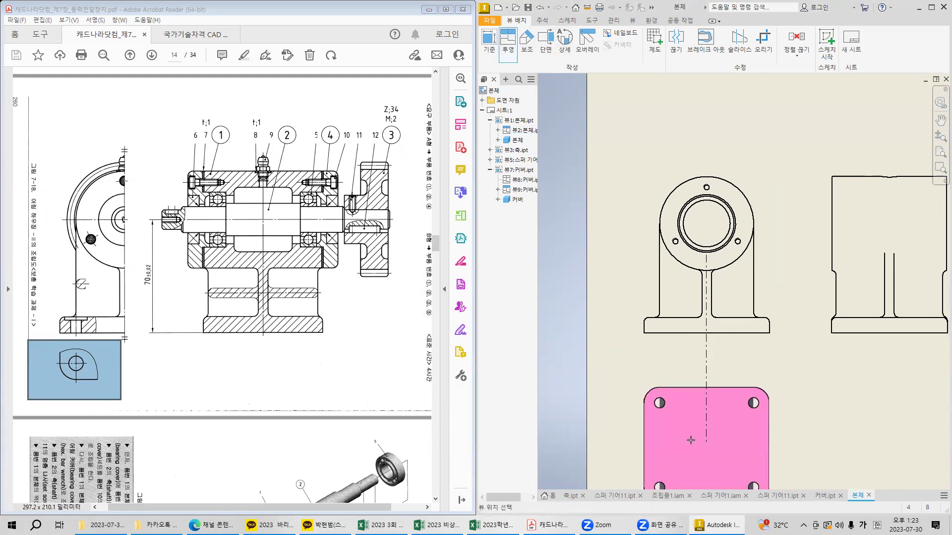
right_click(682, 109)
click(717, 111)
middle_drag(744, 178, 738, 220)
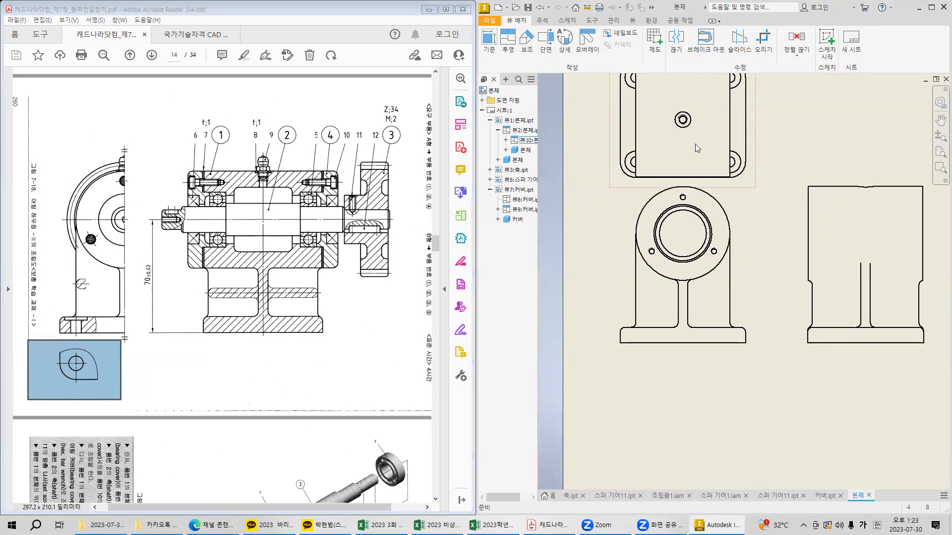
Create a projected view of the body's base directly below its front view.
mouse_move(677, 156)
middle_down()
mouse_move(686, 130)
mouse_move(679, 115)
mouse_move(699, 167)
mouse_move(690, 172)
middle_up()
click(508, 40)
click(719, 246)
click(693, 430)
right_click(693, 429)
click(725, 427)
middle_drag(744, 152, 744, 236)
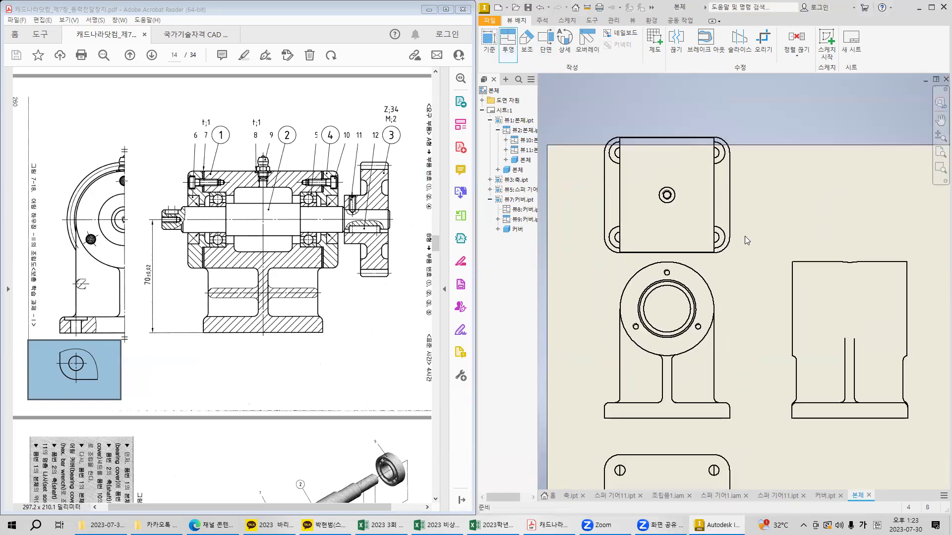
Suppress the projected view above the body's front view.
right_click(740, 206)
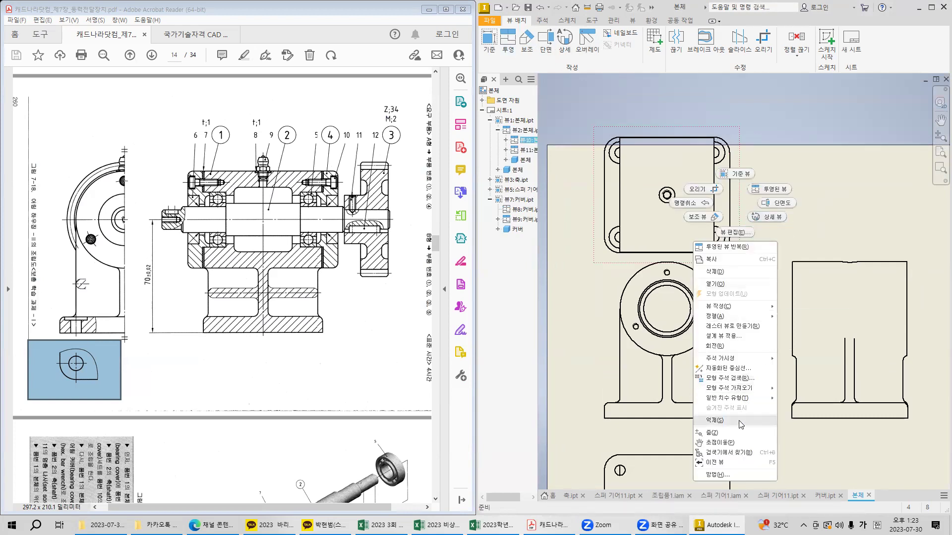
click(718, 424)
middle_drag(743, 429, 752, 256)
Move the body's projected base view up, close beneath the front view.
drag(52, 345, 130, 401)
drag(578, 356, 661, 416)
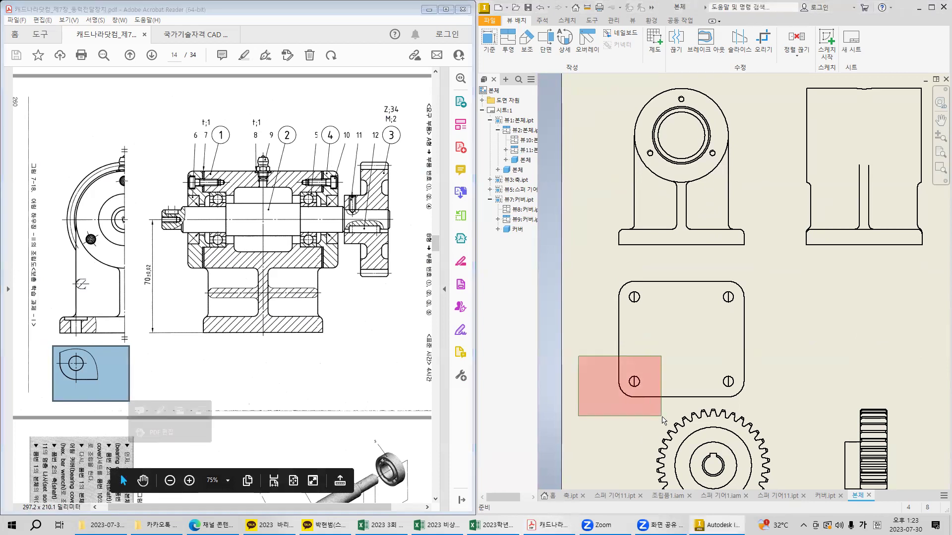
middle_drag(693, 392, 689, 355)
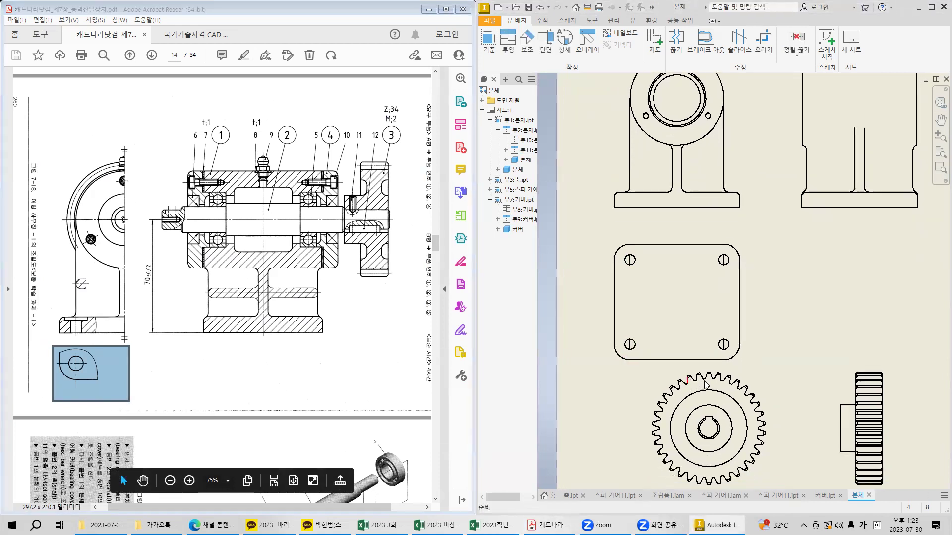
click(741, 296)
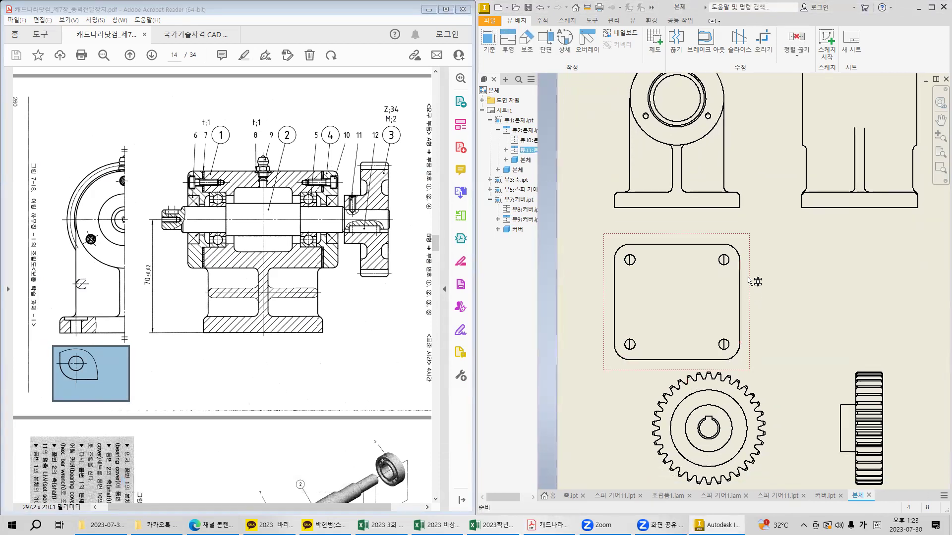
drag(742, 296, 742, 264)
Crop the base view with a rectangle around its lower-left corner hole.
click(763, 40)
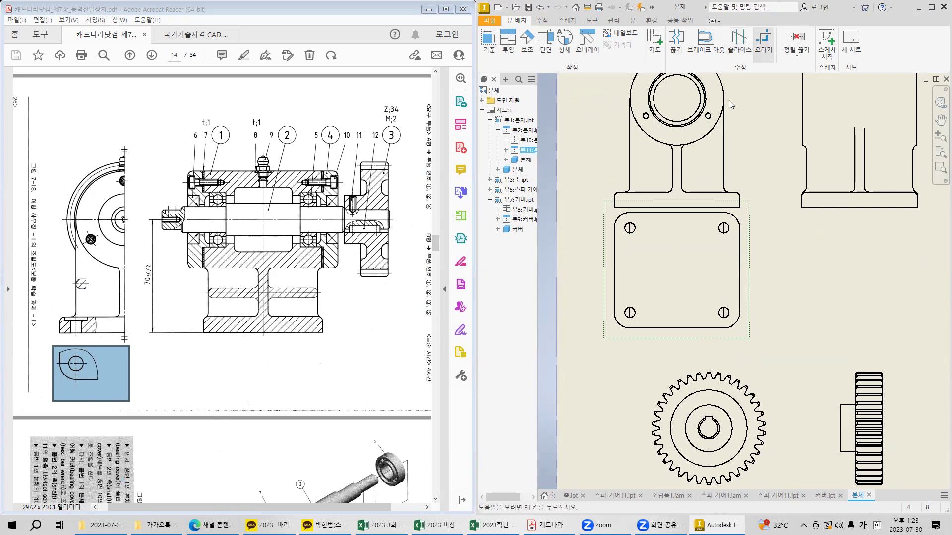
click(601, 290)
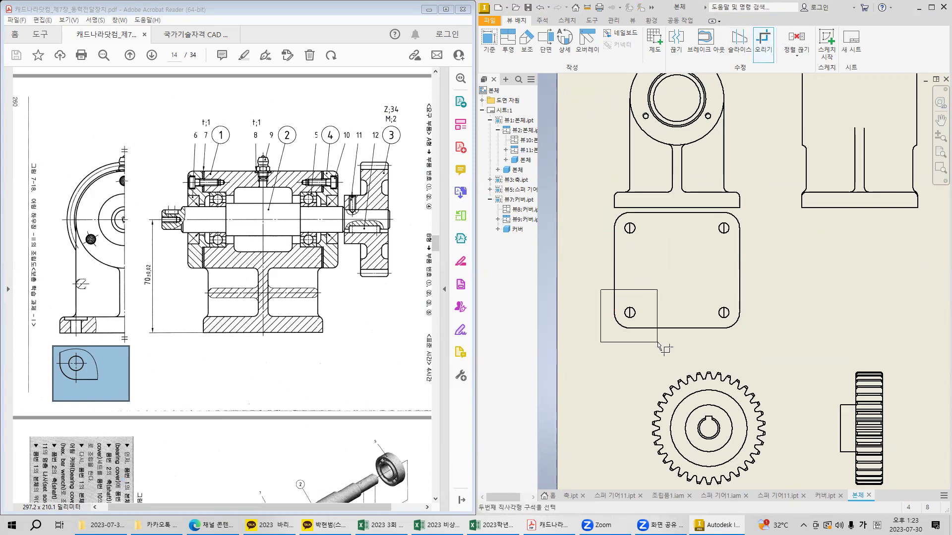
click(658, 342)
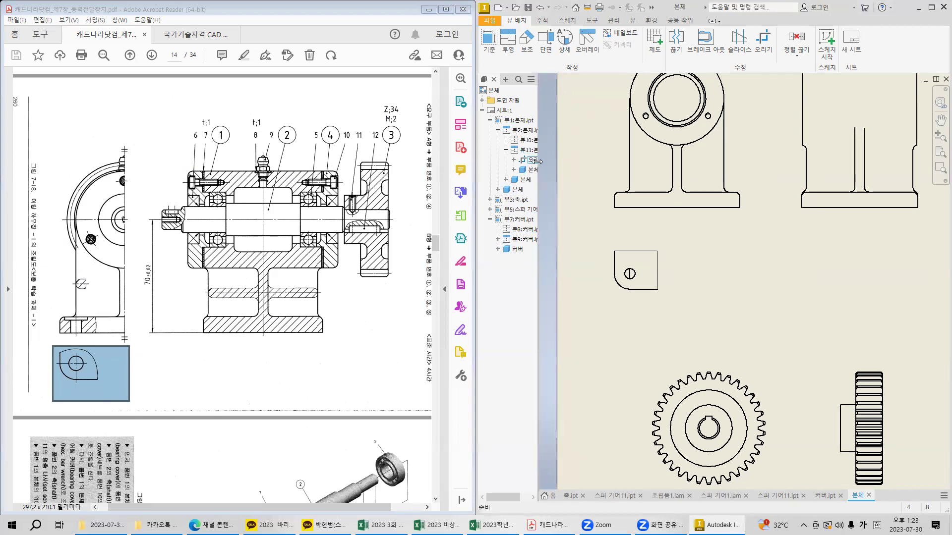
Open the crop boundary's sketch for editing and delete the rectangle's top and right lines.
click(514, 160)
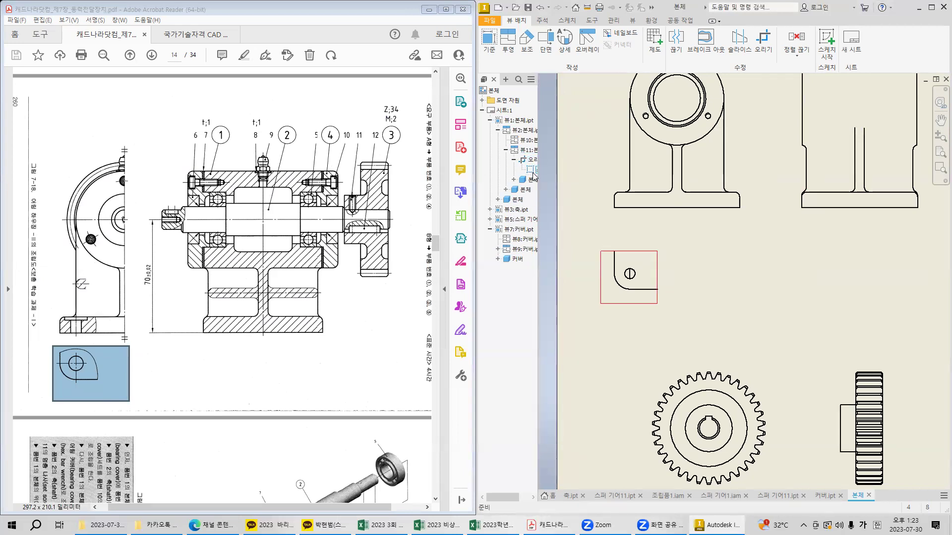
right_click(533, 174)
click(552, 214)
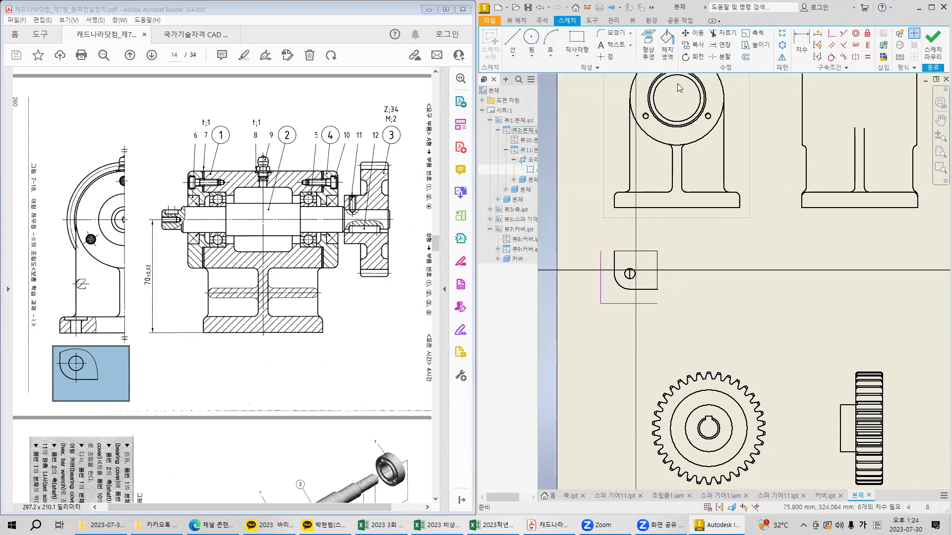
Draw a control-point spline curving around the hole from the left line's upper end to the bottom line's right end, and finish the crop sketch.
click(512, 55)
click(530, 79)
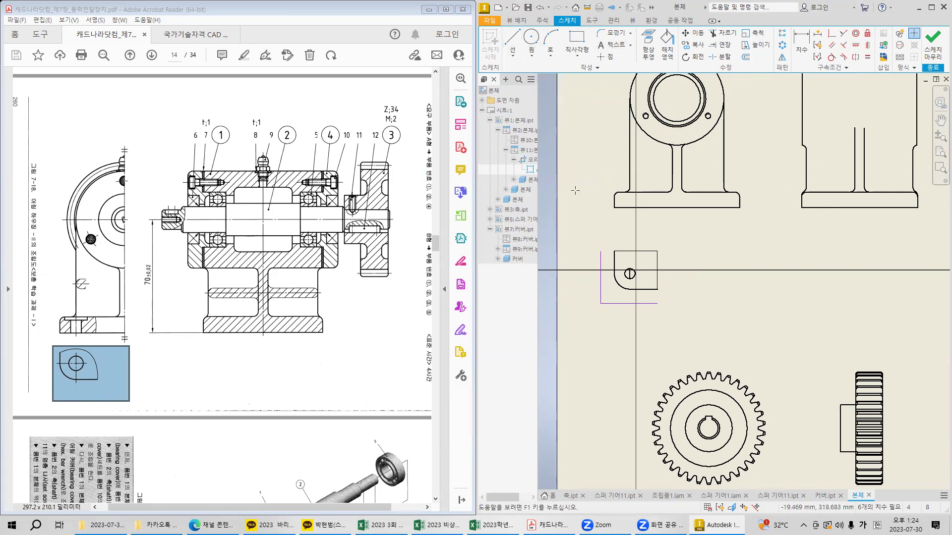
scroll(588, 241, up, 3)
scroll(614, 254, up, 3)
click(605, 259)
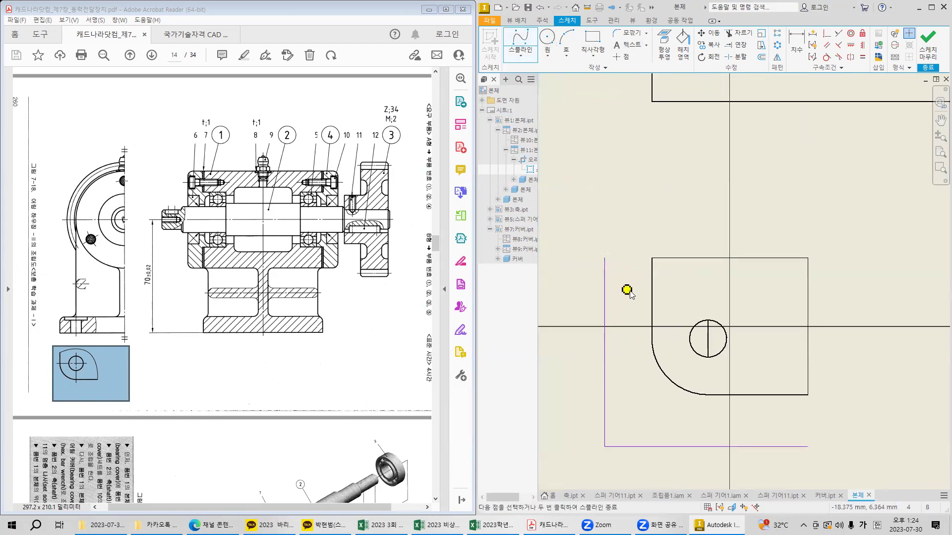
click(684, 264)
click(751, 274)
click(782, 325)
click(792, 355)
click(801, 410)
click(808, 446)
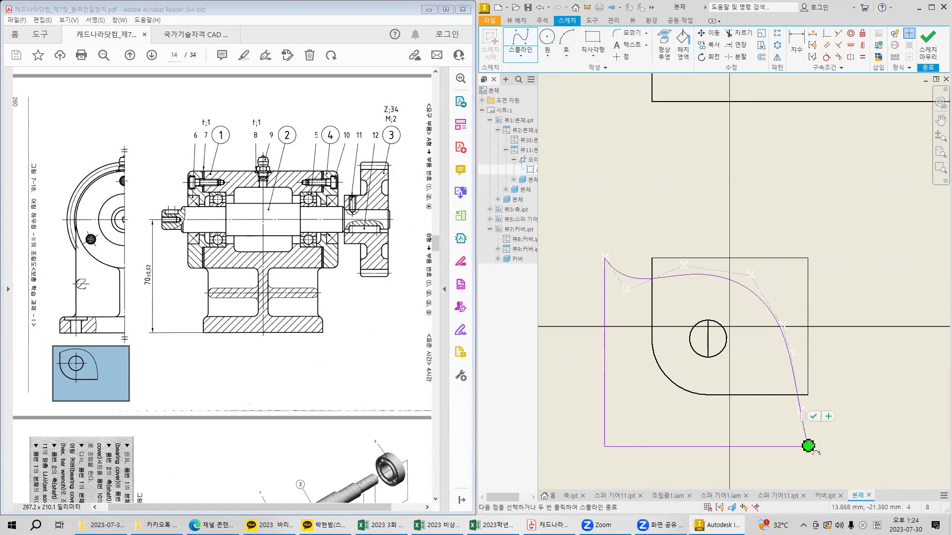
double_click(809, 445)
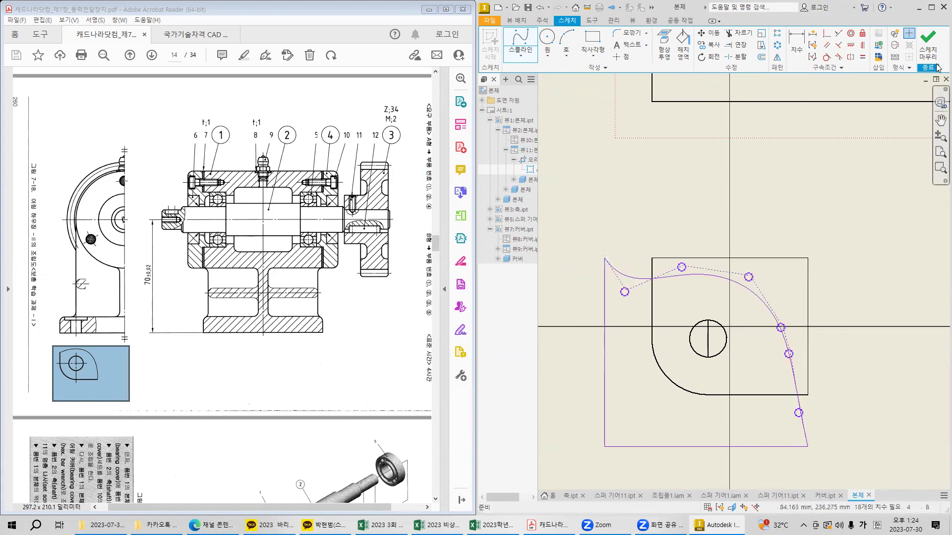
click(930, 48)
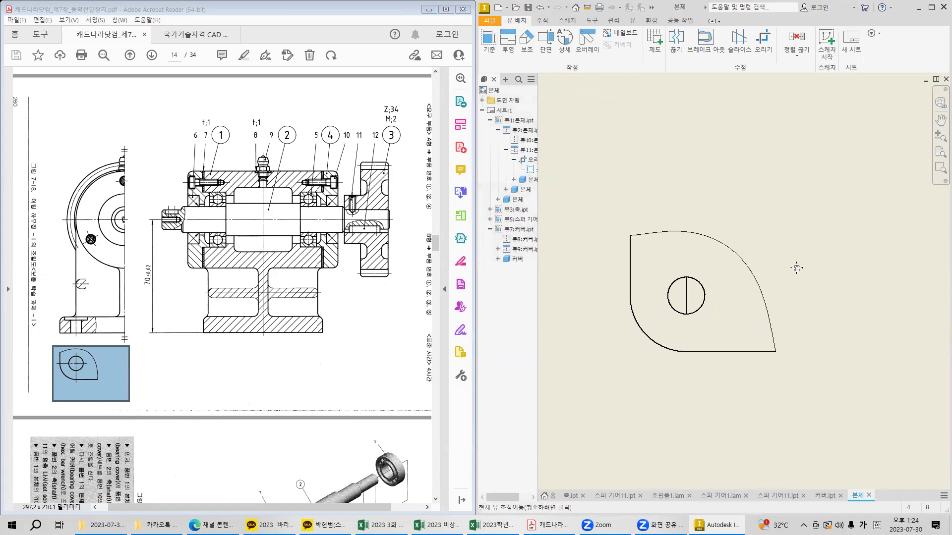
Hide the vertical line inside the hole and turn on hidden lines for the cropped base view.
right_click(669, 287)
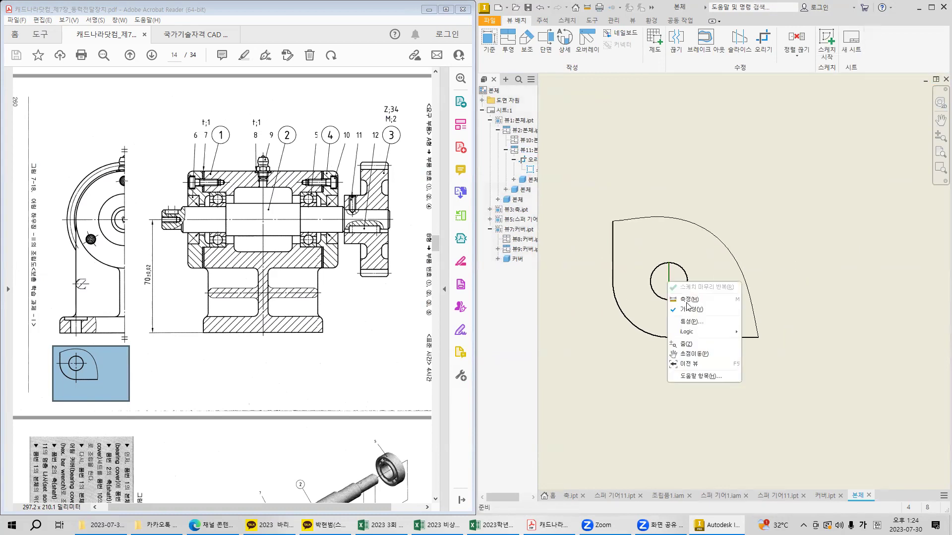
click(689, 306)
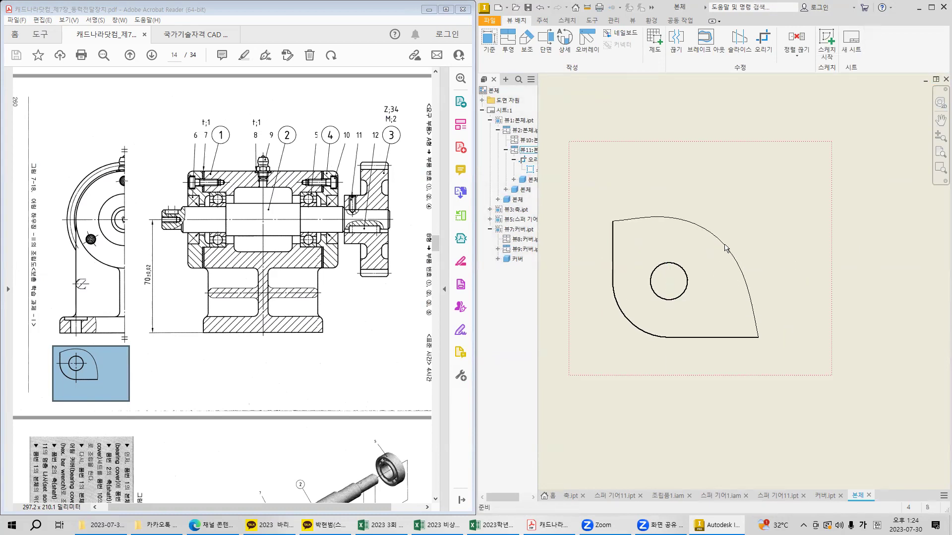
double_click(770, 239)
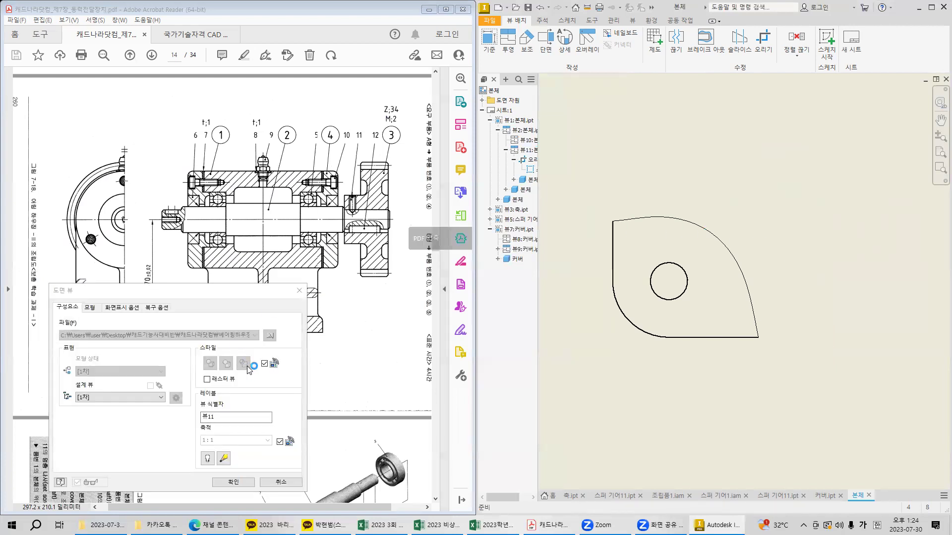
click(233, 482)
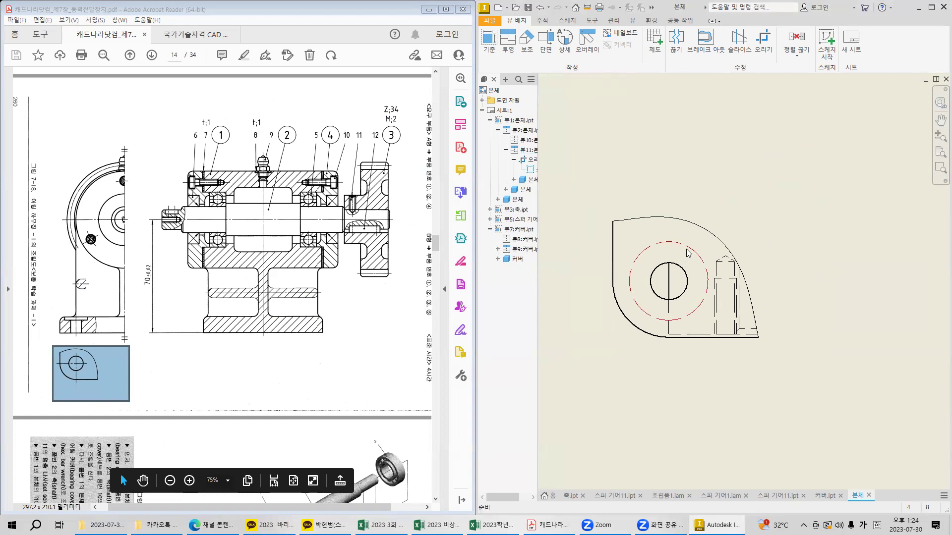
Hide the vertical line crossing the hole, the dashed tapped-hole outline and the short vertical line below the hole.
click(66, 352)
drag(620, 232, 712, 338)
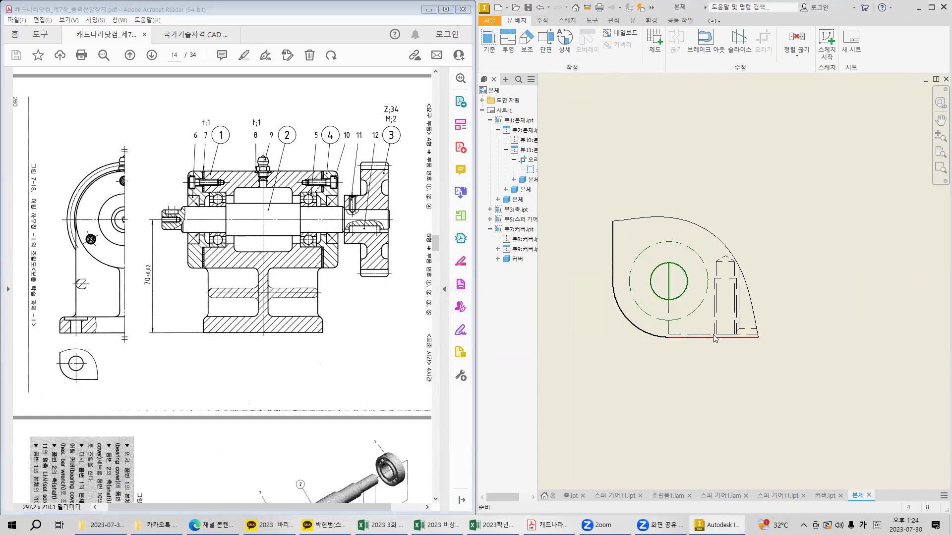
right_click(669, 283)
click(699, 298)
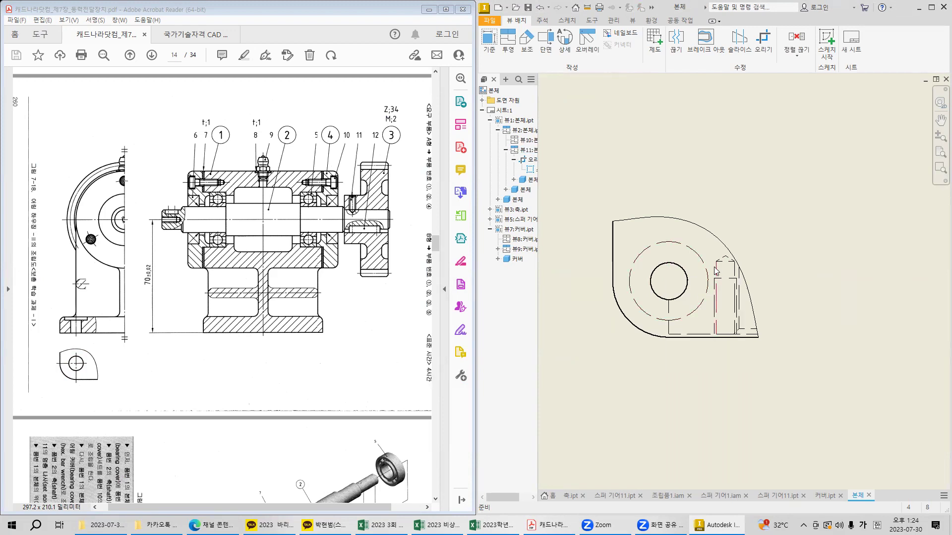
drag(710, 248, 758, 346)
right_click(742, 303)
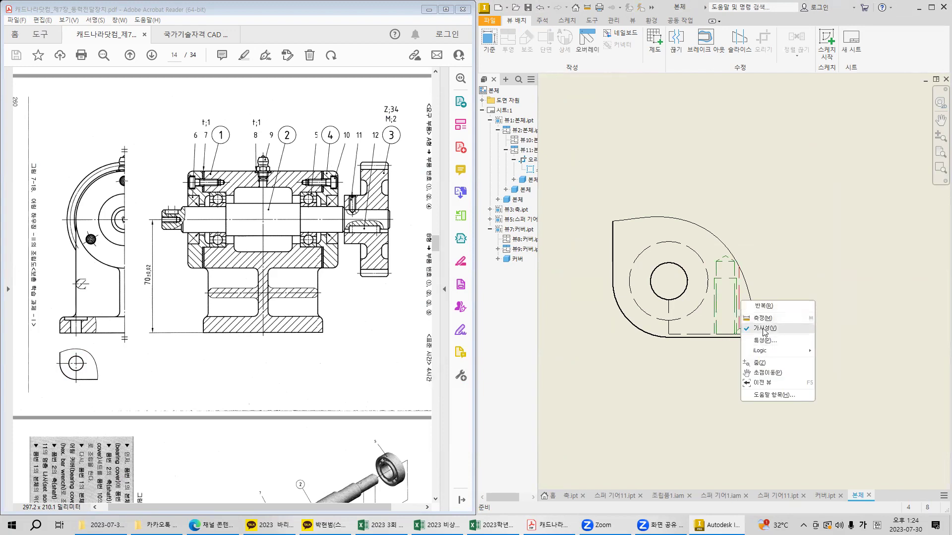
click(745, 344)
drag(659, 288, 765, 348)
right_click(669, 310)
click(671, 351)
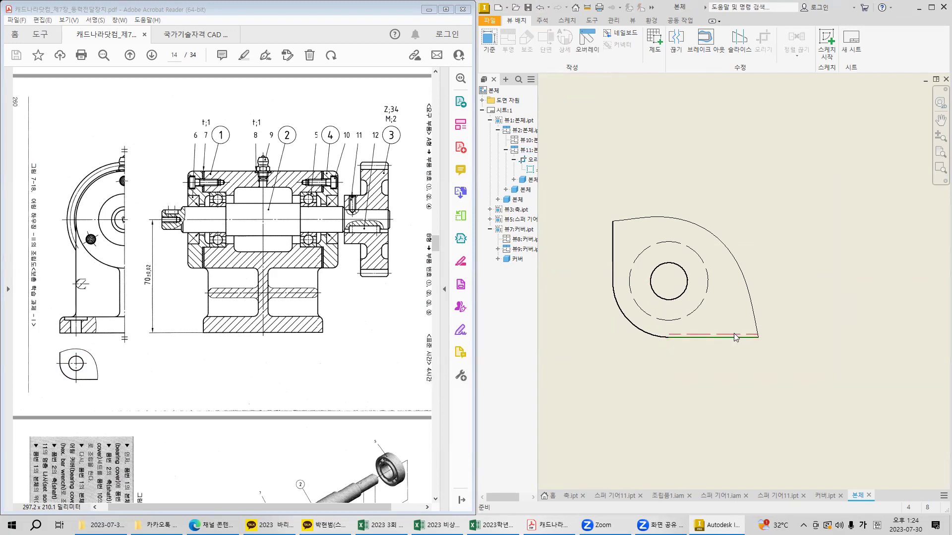
Try to hide the dashed line running along the base corner's bottom edge.
right_click(734, 335)
click(759, 354)
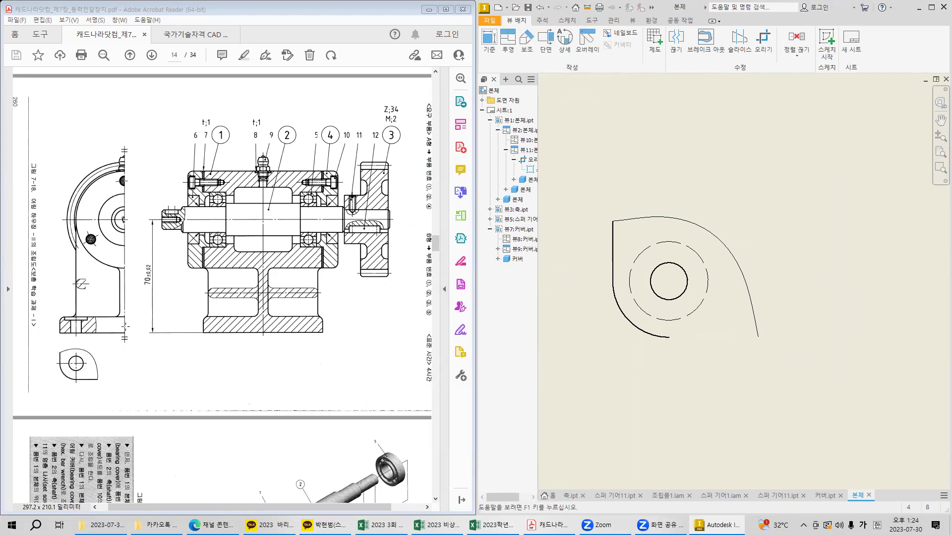
click(75, 356)
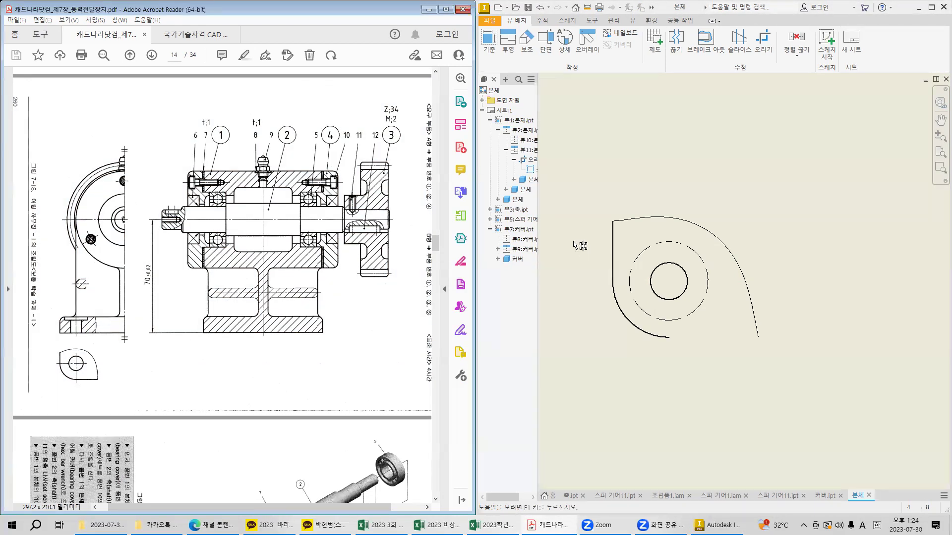
drag(627, 229, 715, 332)
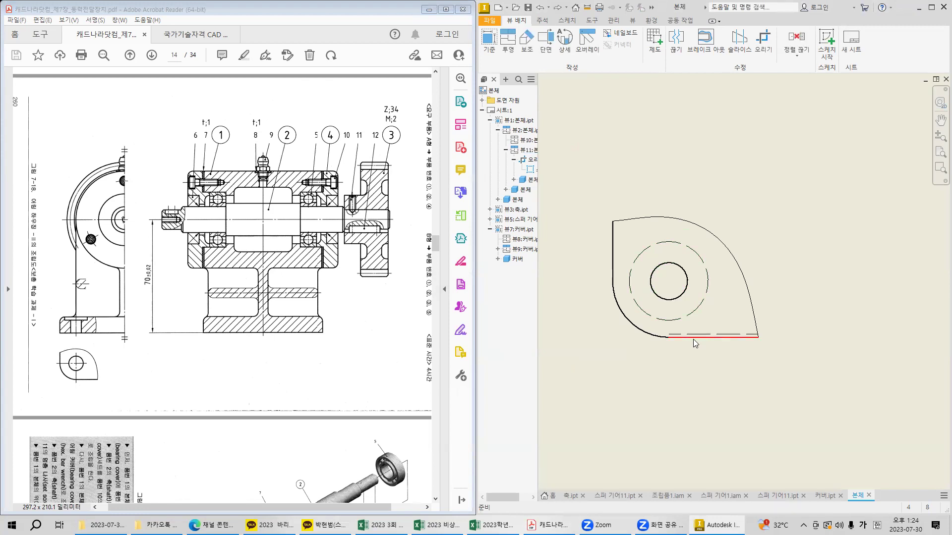
Hide only the dashed line just above the base corner's solid bottom edge.
drag(659, 328, 773, 337)
right_click(744, 333)
click(764, 361)
Suppress the cropped base-corner view below the body's front view.
scroll(784, 353, up, 2)
scroll(784, 353, down, 6)
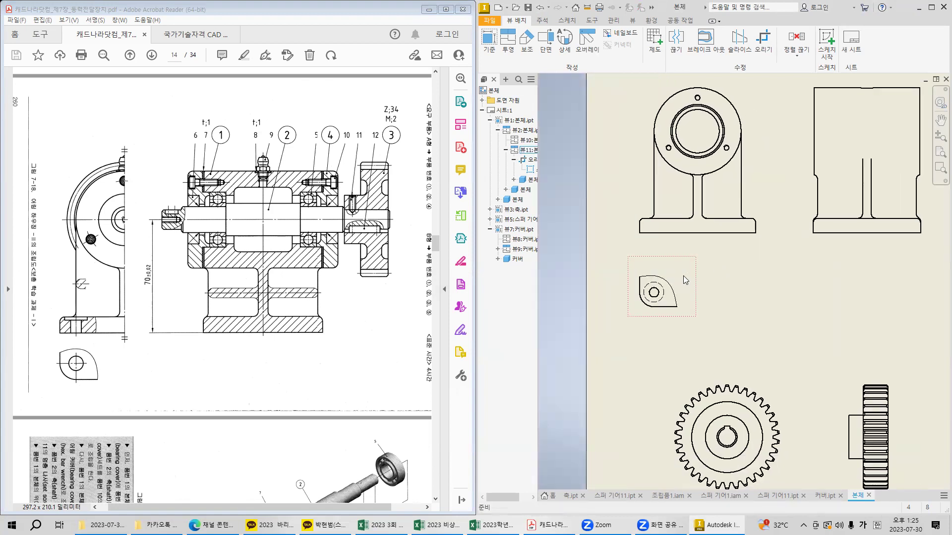
right_click(683, 276)
click(701, 451)
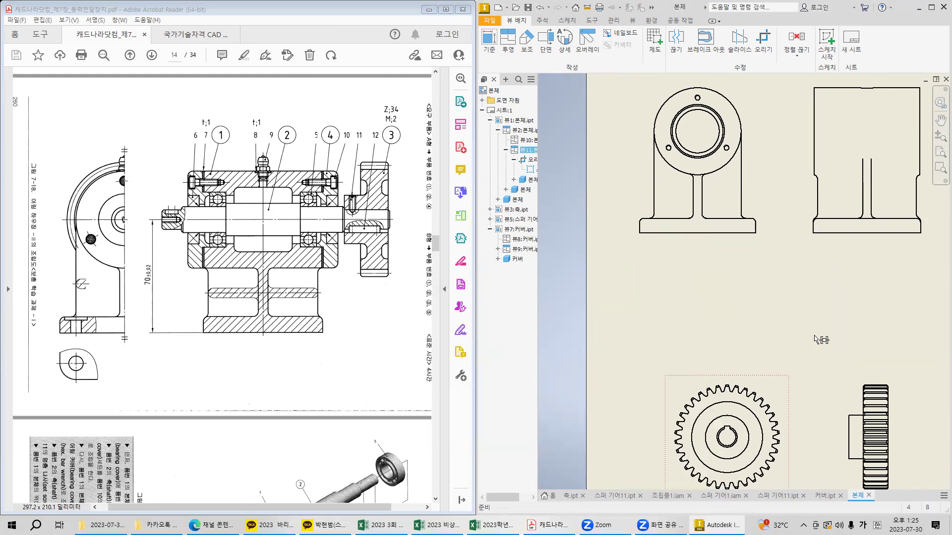
Create section view A at 1:1 from a horizontal cutting line across the ribs in the lower part of the body's side view.
click(549, 36)
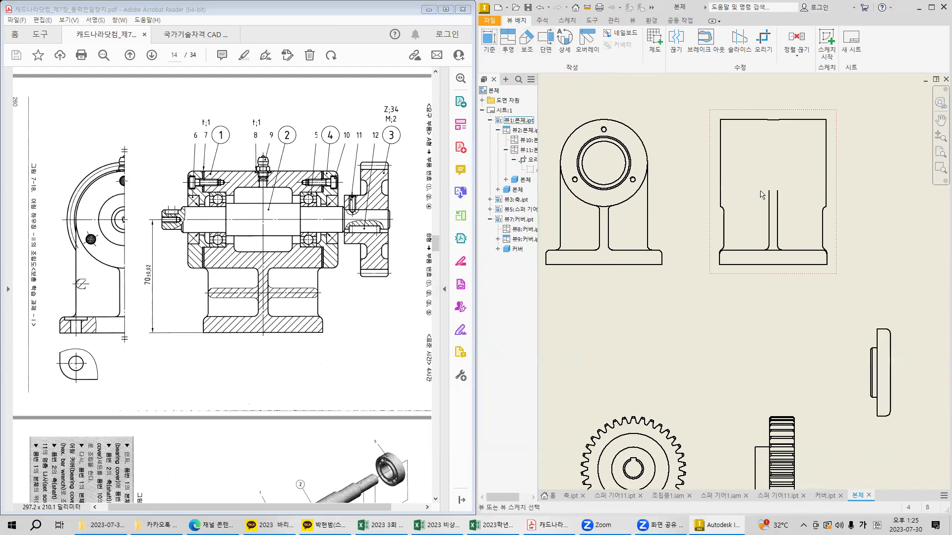
click(707, 228)
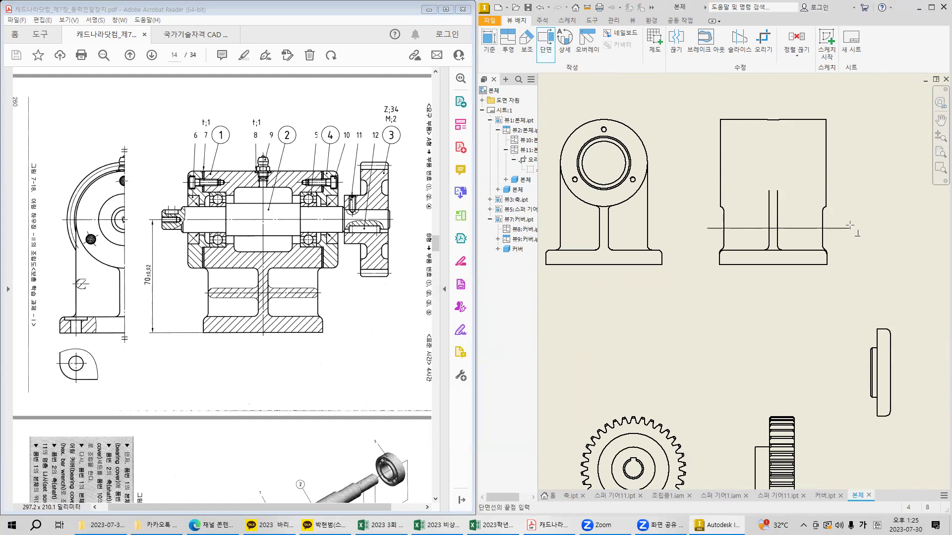
click(850, 226)
right_click(850, 228)
click(823, 268)
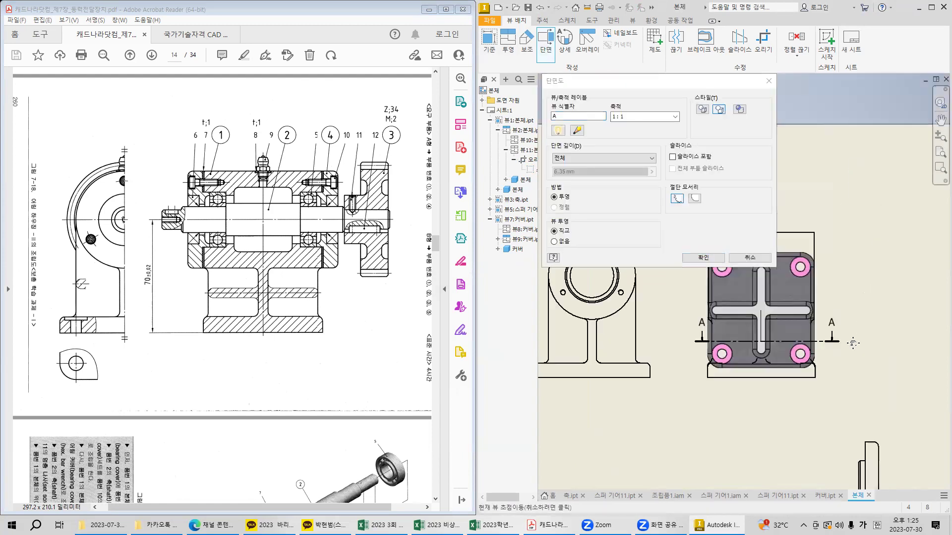
middle_drag(852, 342, 839, 383)
click(811, 173)
Move the section view directly below the body's side view and shift the body's views up the sheet.
mouse_move(812, 130)
mouse_down()
mouse_move(779, 493)
mouse_move(793, 465)
mouse_up()
middle_drag(811, 441, 807, 365)
scroll(808, 367, down, 3)
drag(791, 257, 790, 237)
drag(803, 357, 805, 338)
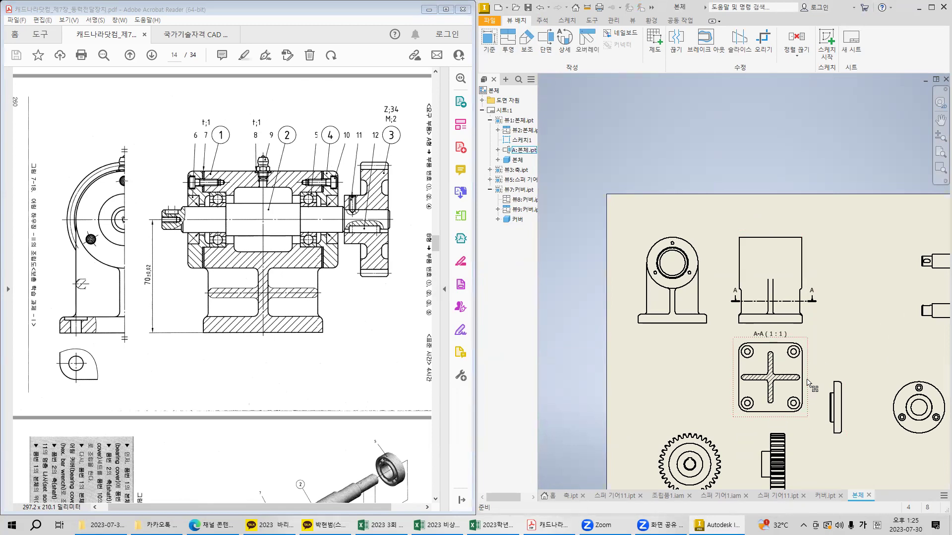
Shift the cover's front and side views to the right, away from the section view.
scroll(808, 382, down, 3)
drag(796, 346, 812, 347)
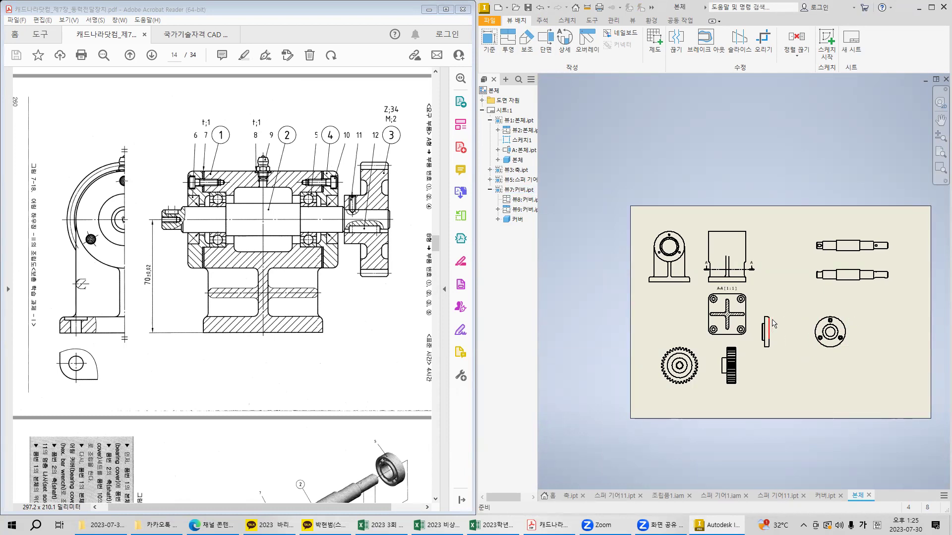
drag(773, 321, 789, 321)
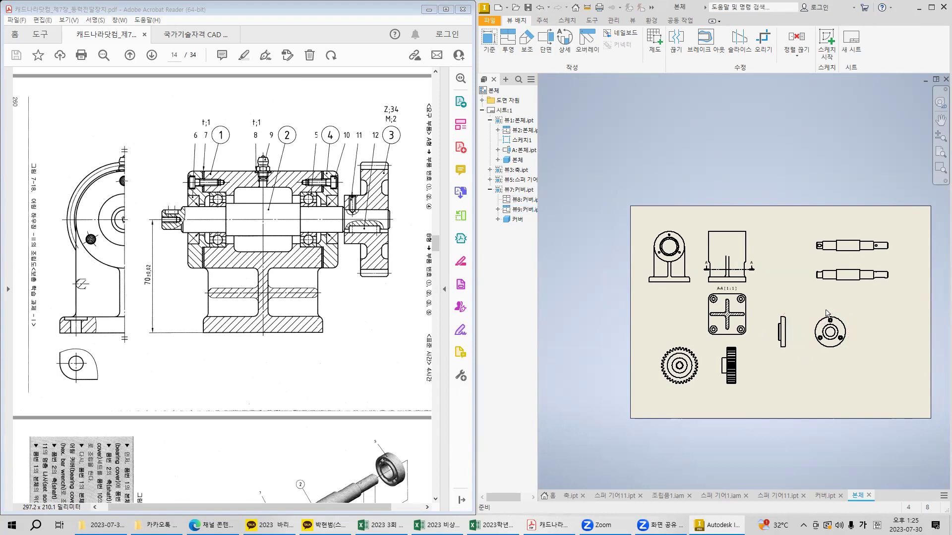
scroll(880, 248, up, 5)
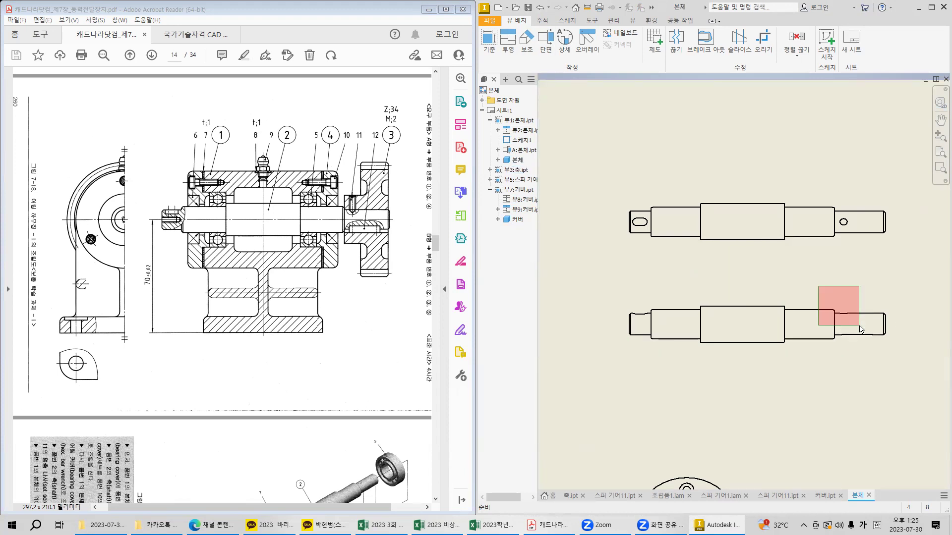
drag(859, 326, 859, 326)
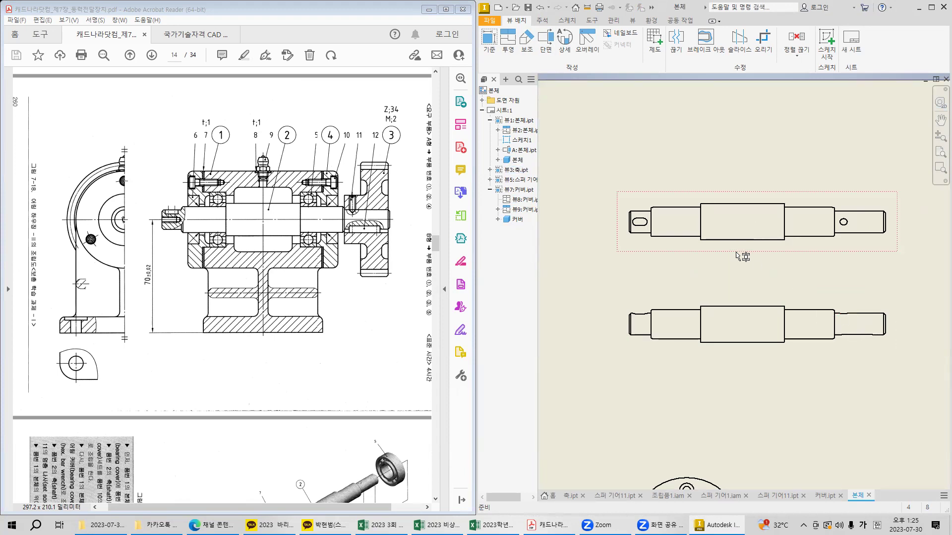
middle_drag(676, 223, 654, 216)
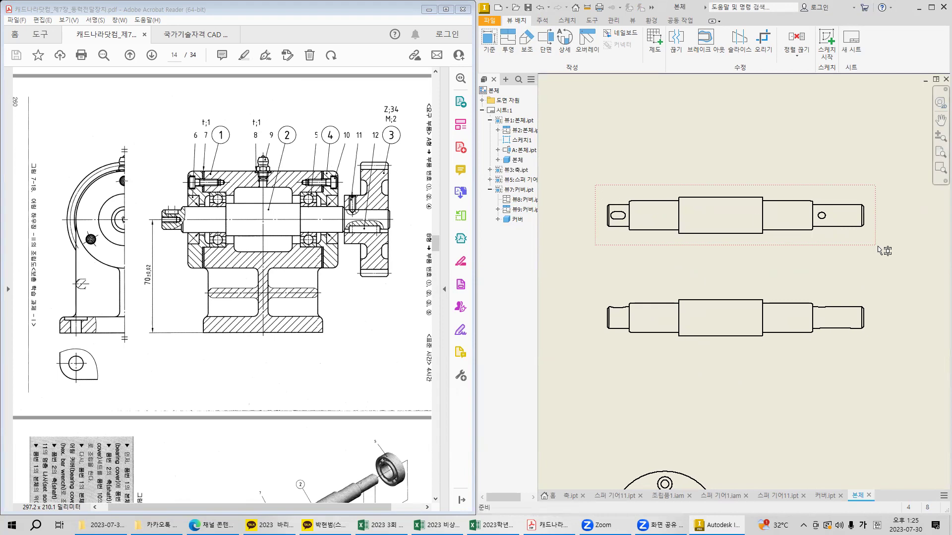
Shift the shaft's top view slightly down and hide its body outline, keeping only the slot and round hole.
mouse_move(865, 241)
mouse_down()
mouse_move(846, 216)
mouse_move(857, 246)
mouse_up()
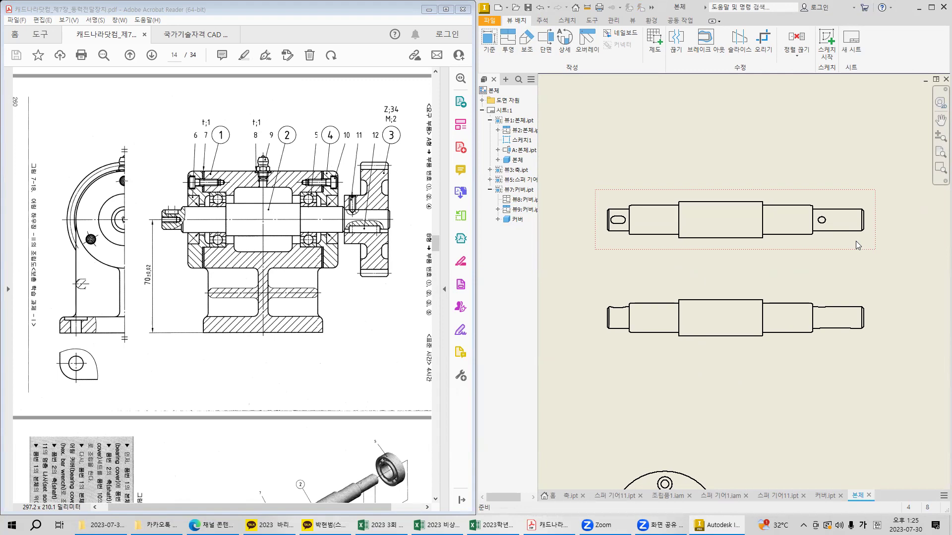
drag(867, 242, 840, 208)
right_click(845, 208)
click(866, 238)
drag(816, 243, 608, 194)
right_click(643, 210)
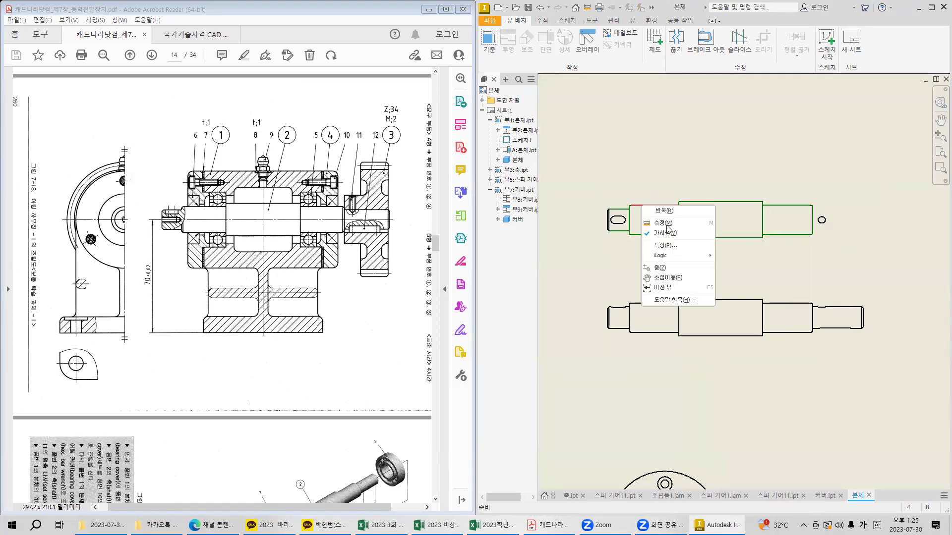
click(658, 238)
Hide the leftover edge lines beside the slot at the end of the shaft's top view.
middle_drag(606, 233, 679, 244)
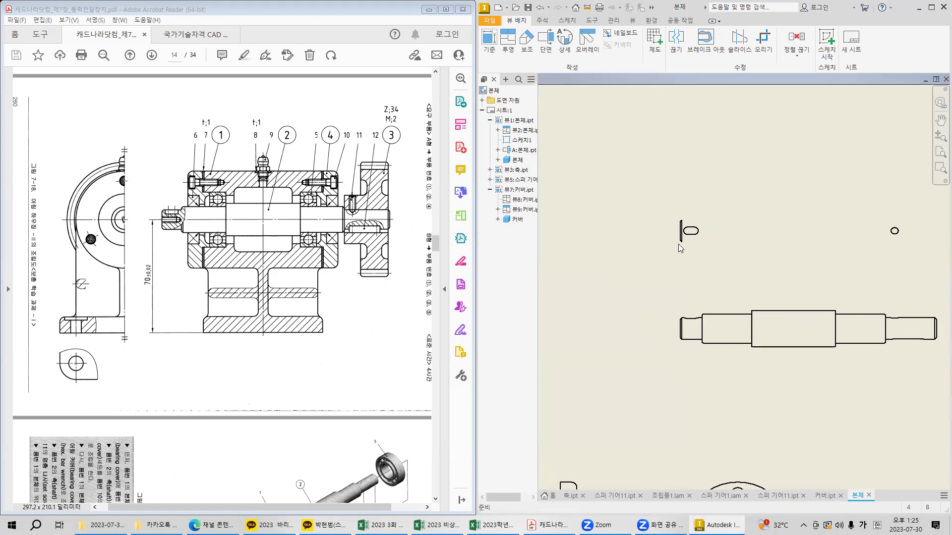
scroll(681, 250, up, 5)
drag(688, 241, 657, 215)
right_click(674, 216)
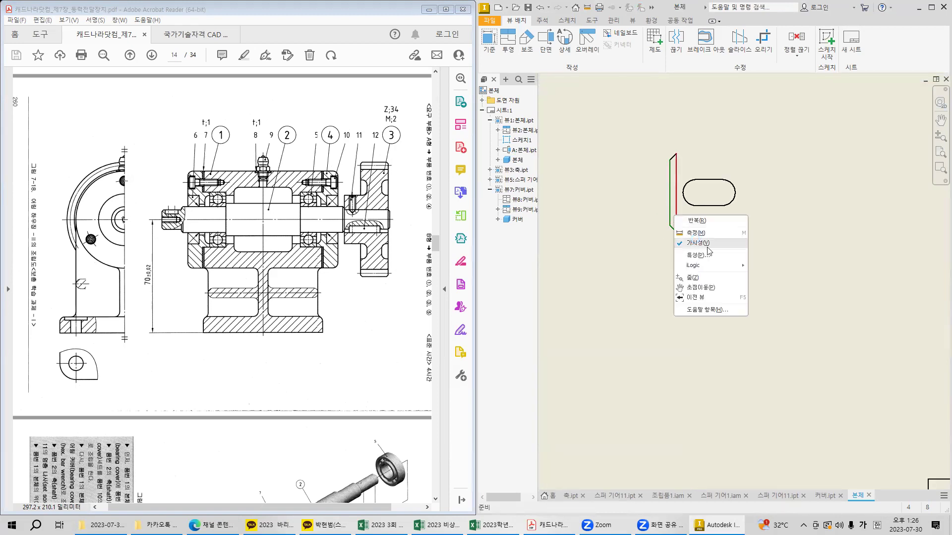
click(707, 243)
scroll(755, 262, down, 4)
scroll(747, 251, up, 6)
right_click(719, 218)
click(743, 247)
Move the view with the slot and round hole down, closer to the shaft's front view.
scroll(802, 321, down, 4)
middle_drag(818, 335, 702, 227)
drag(849, 248, 856, 299)
Start a sketch on the shaft's front view.
middle_drag(856, 300, 706, 237)
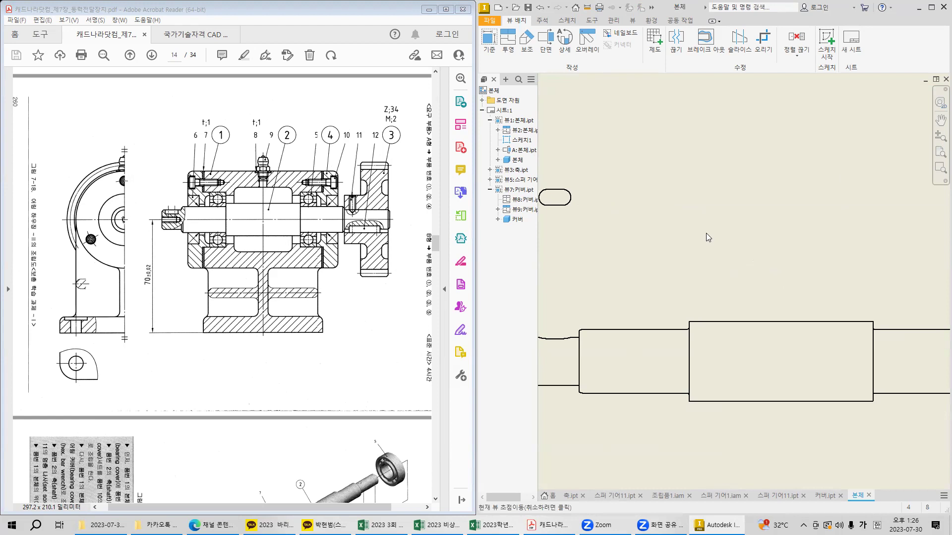
scroll(764, 256, down, 4)
middle_drag(783, 285, 742, 281)
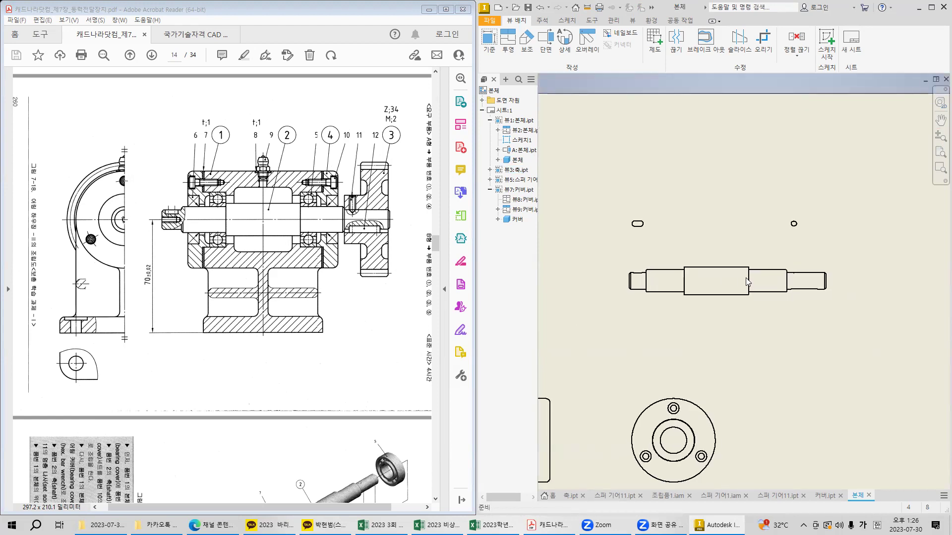
click(826, 41)
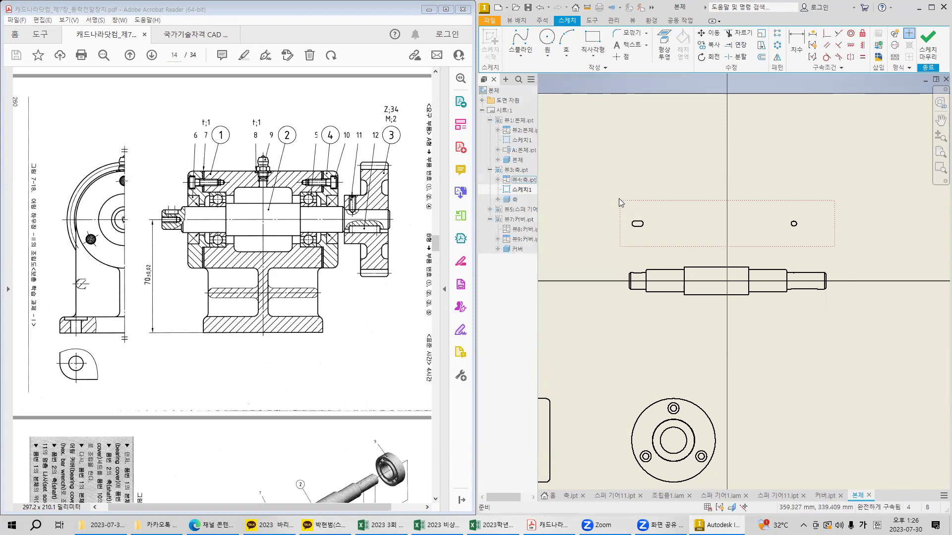
drag(602, 174, 883, 353)
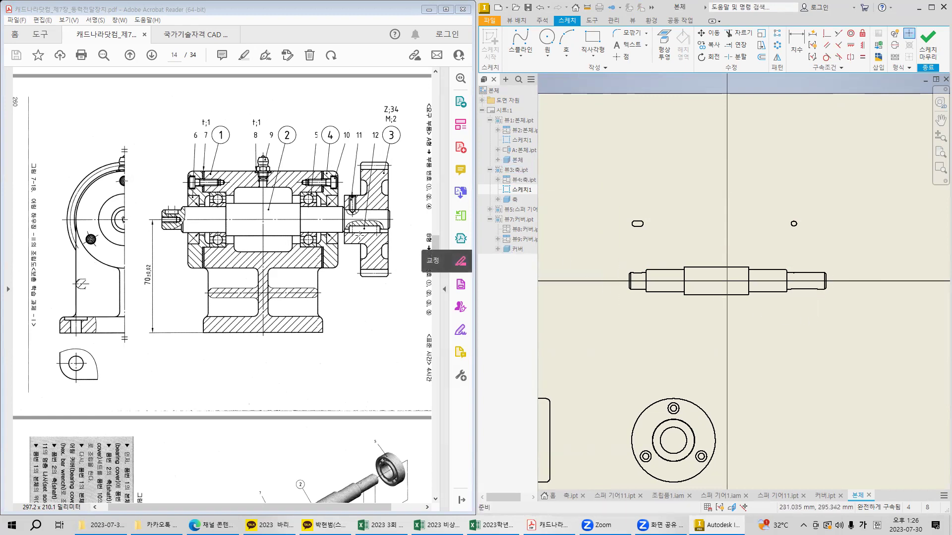
Examine the local sections around the set screw and key on the shaft in the reference assembly drawing.
click(269, 229)
click(269, 230)
ctrl+scroll(269, 230, up, 1)
ctrl+scroll(275, 285, up, 2)
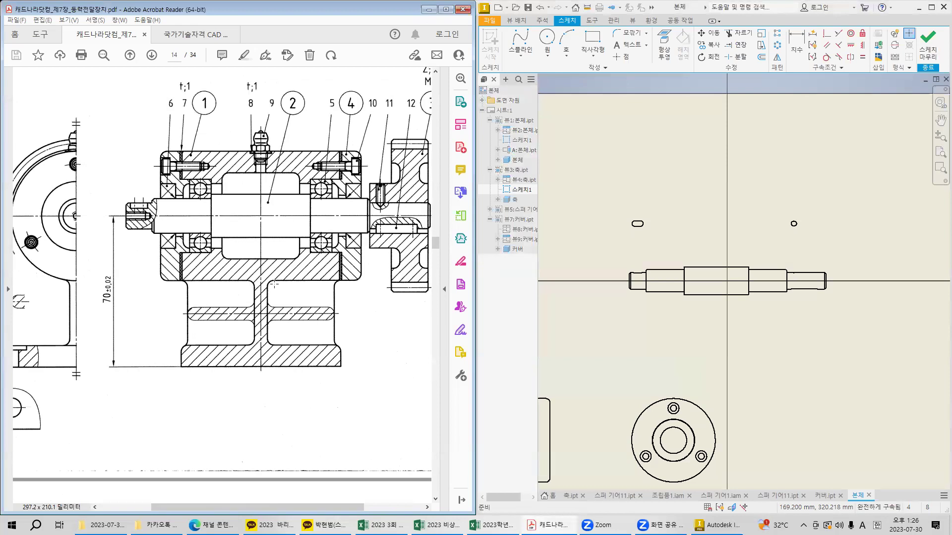
drag(282, 507, 307, 507)
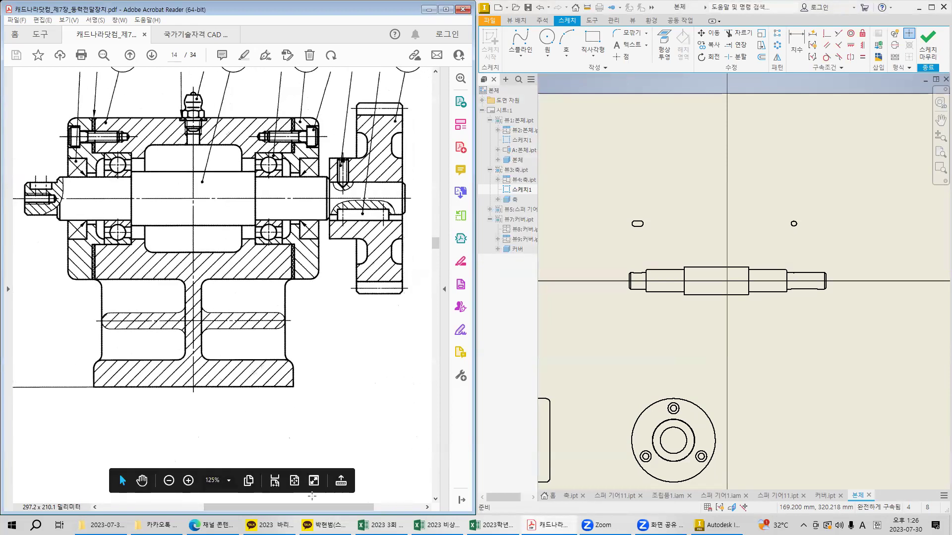
mouse_move(20, 153)
mouse_down()
mouse_move(281, 301)
mouse_move(382, 400)
mouse_move(397, 228)
mouse_up()
click(373, 210)
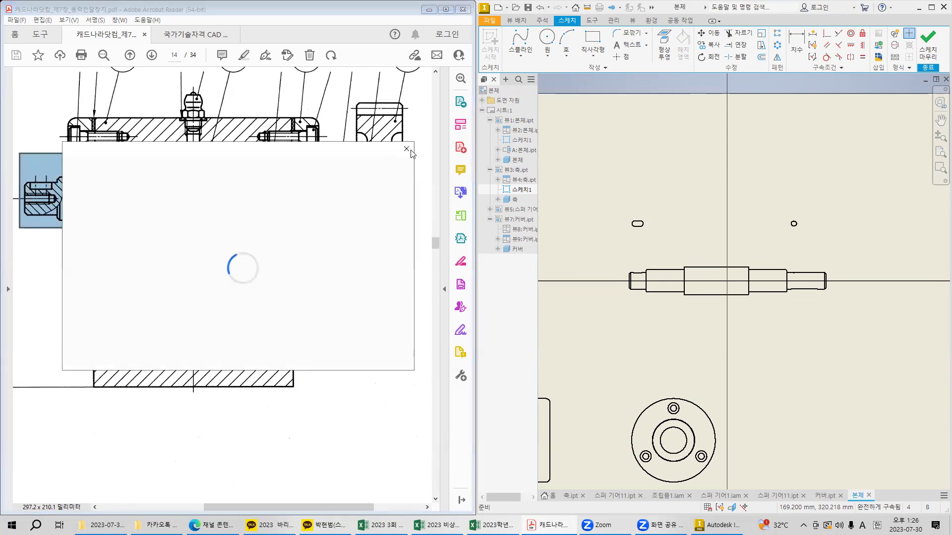
click(409, 151)
click(356, 206)
ctrl+scroll(353, 197, up, 1)
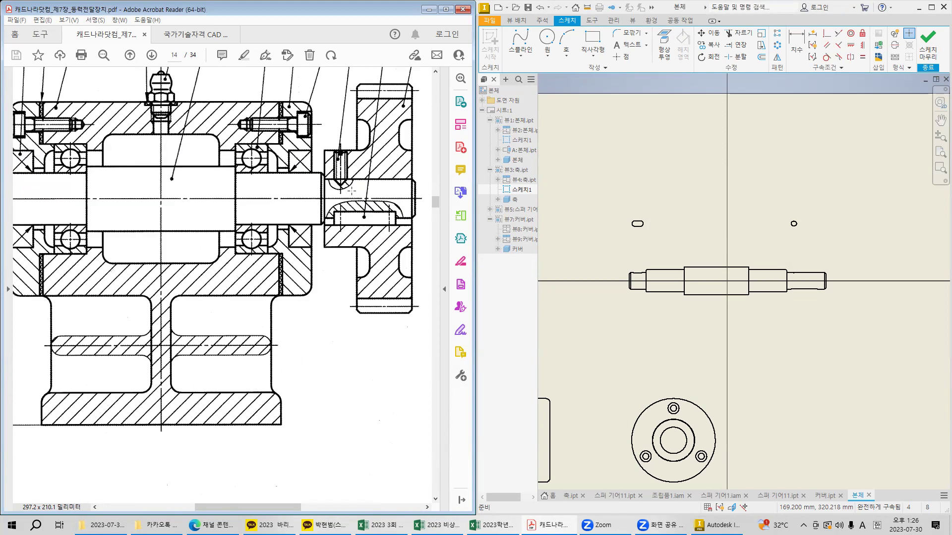
click(351, 190)
click(349, 191)
drag(282, 145, 321, 190)
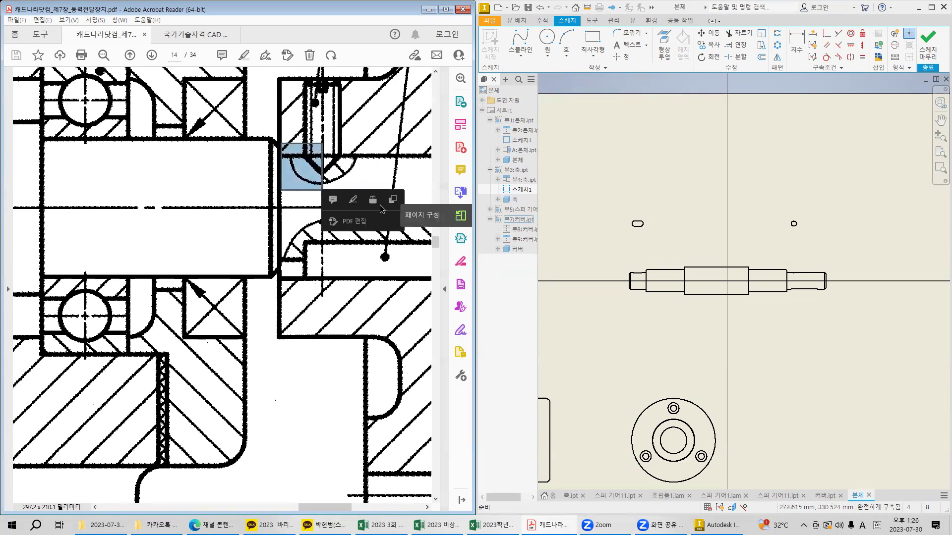
click(309, 275)
click(281, 255)
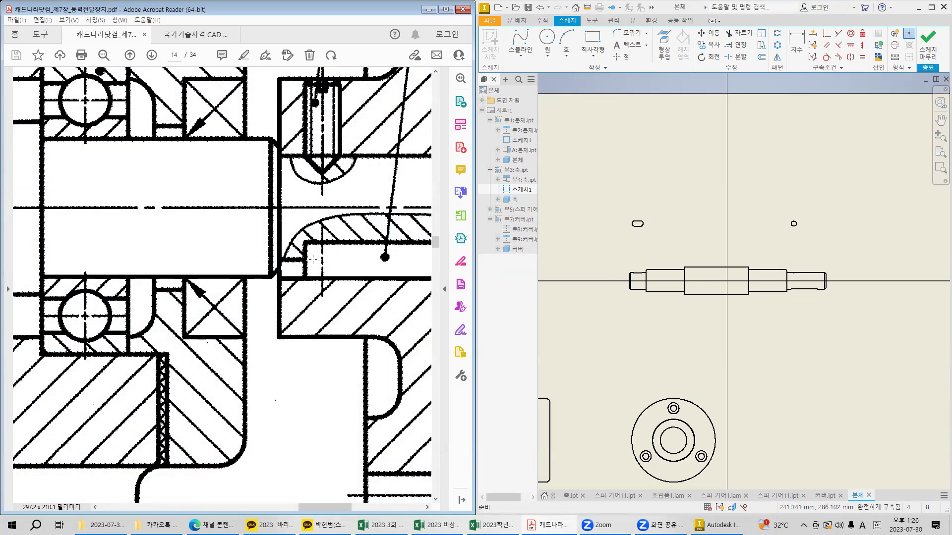
ctrl+scroll(313, 260, down, 1)
Sketch a closed spline, place it around the set-screw hole on the shaft's front view, and finish the sketch.
scroll(788, 292, down, 3)
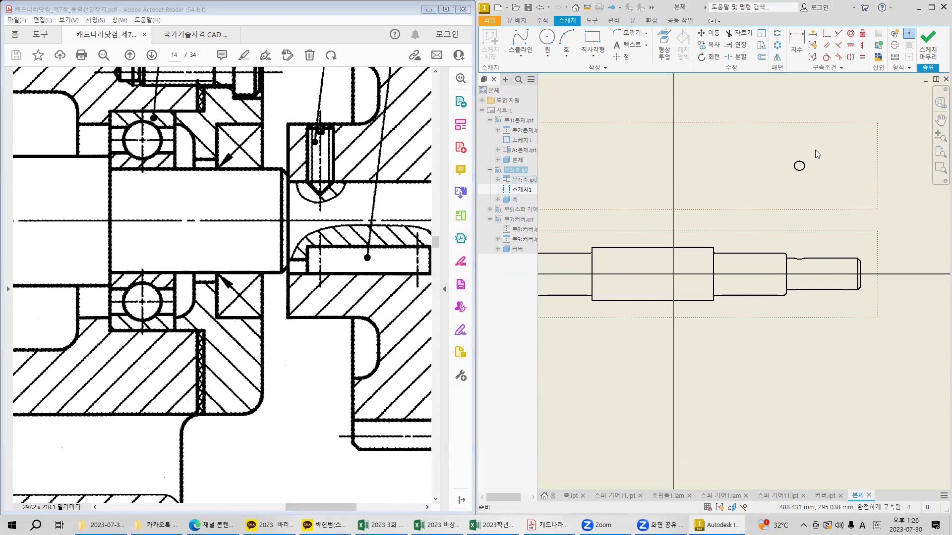
click(520, 40)
click(866, 152)
click(838, 182)
click(866, 205)
click(904, 176)
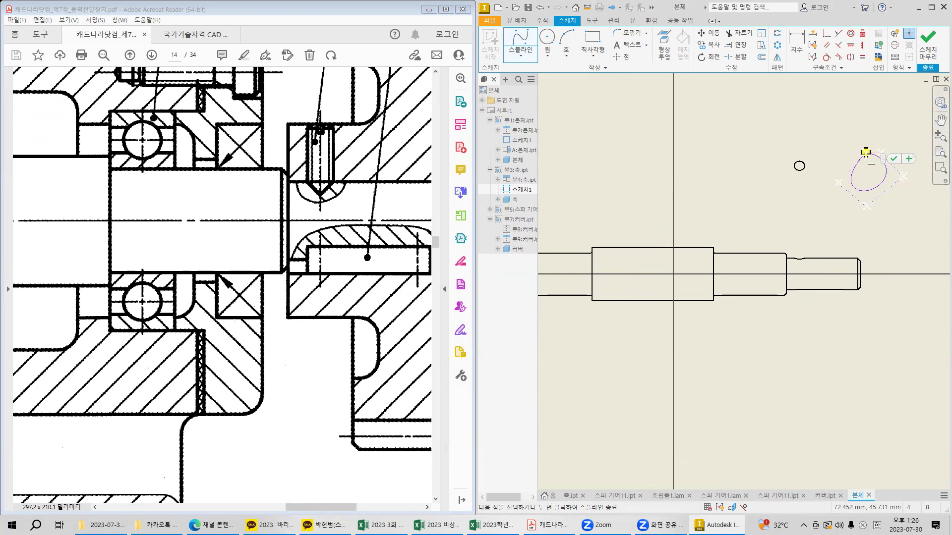
click(866, 153)
drag(884, 161, 816, 254)
click(927, 45)
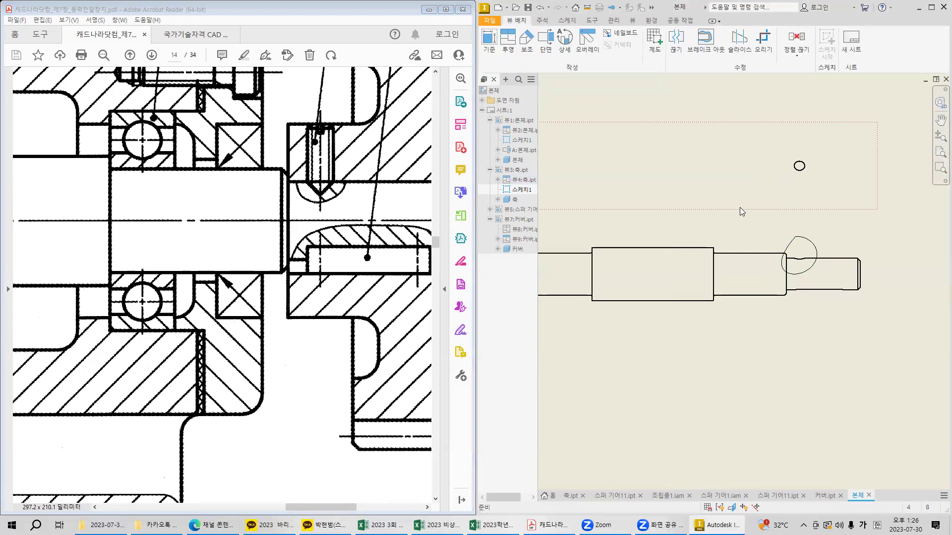
click(705, 42)
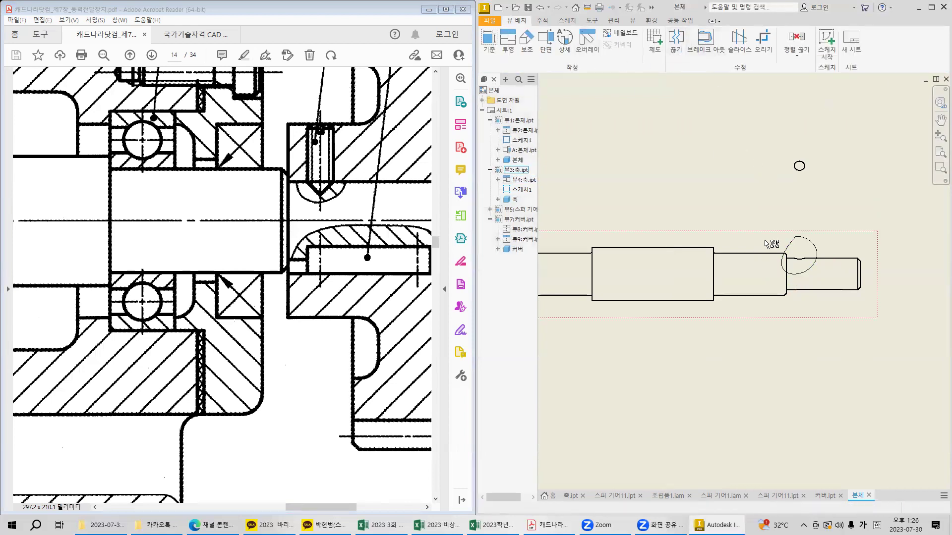
click(782, 258)
scroll(827, 294, up, 3)
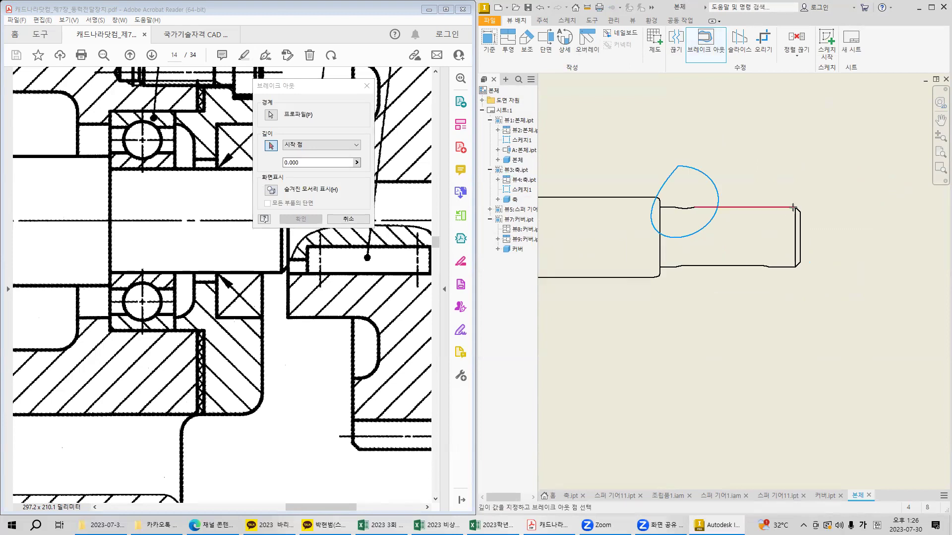
click(795, 206)
scroll(712, 217, up, 3)
scroll(648, 227, down, 1)
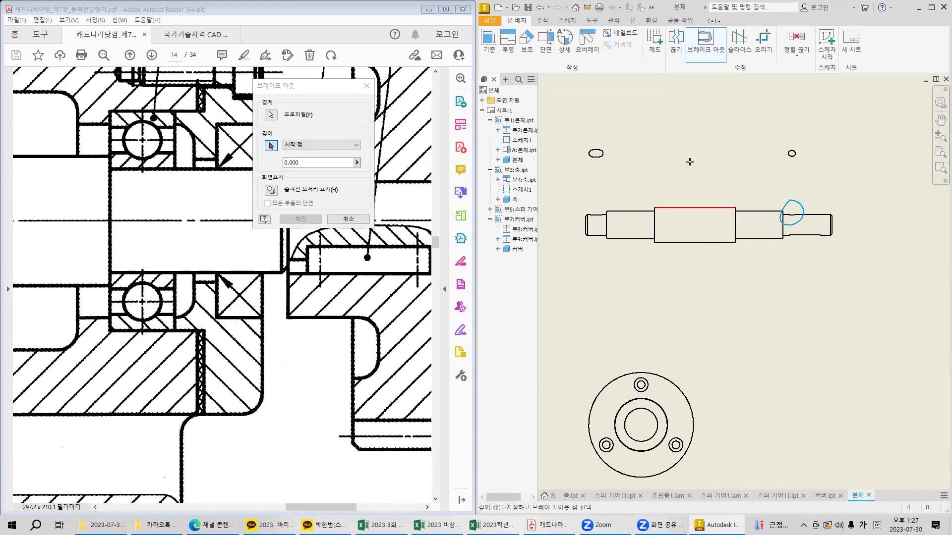
key(Escape)
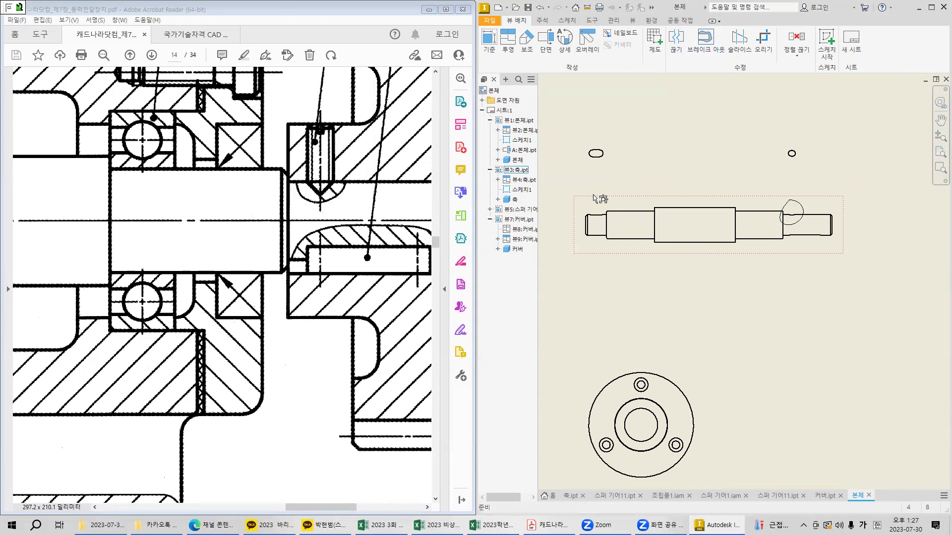
key(super+shift+s)
drag(587, 195, 617, 233)
Add a second closed spline to the shaft's sketch, place it around the slotted shaft end, and finish the sketch.
double_click(797, 204)
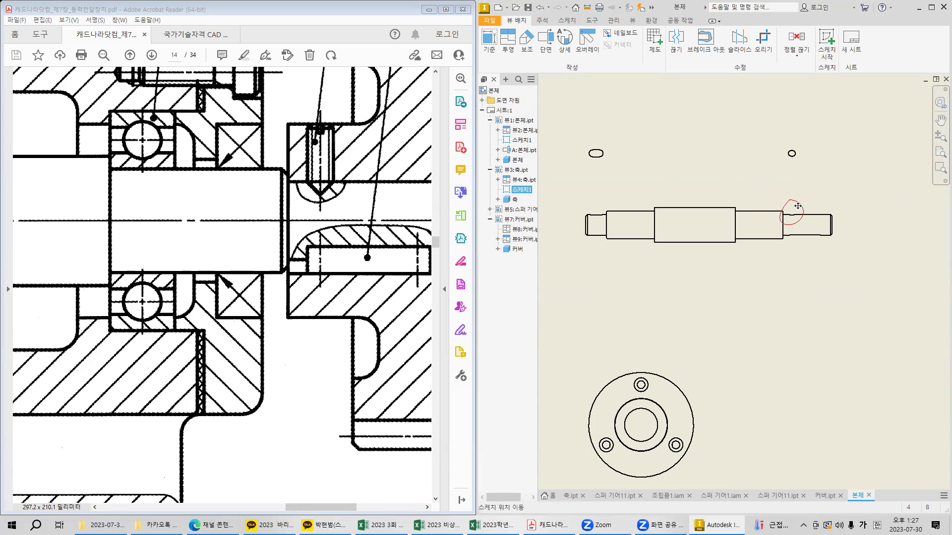
click(620, 160)
click(596, 177)
click(633, 199)
click(659, 178)
click(635, 201)
click(596, 177)
click(643, 149)
key(Return)
key(Escape)
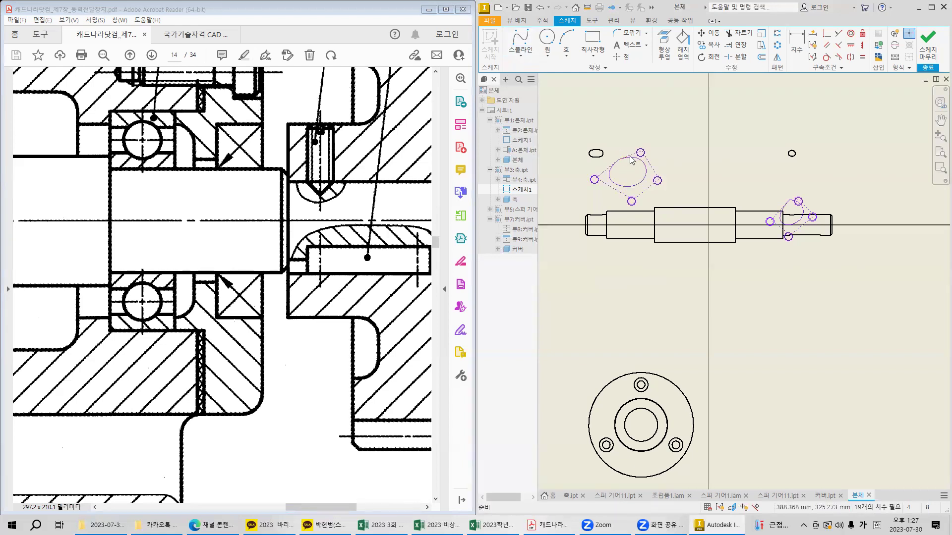
drag(635, 160, 610, 204)
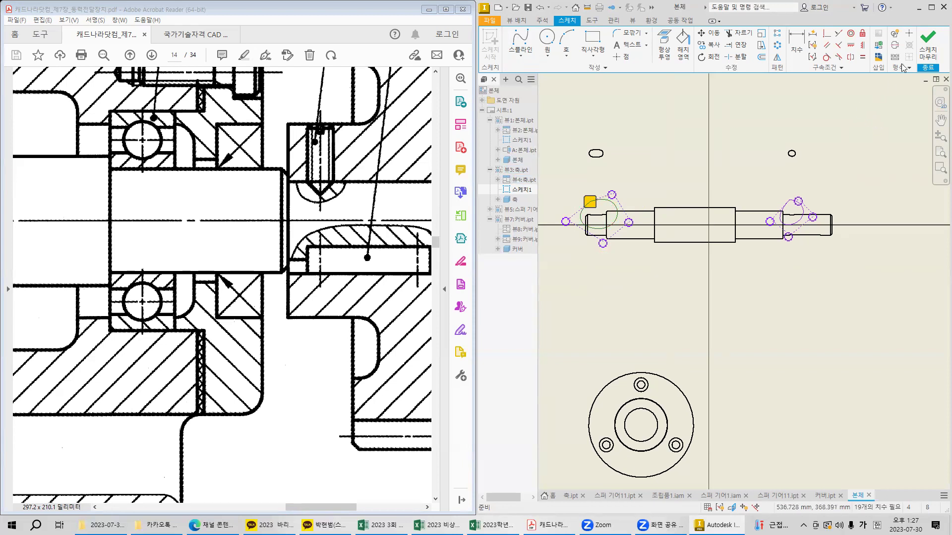
click(927, 45)
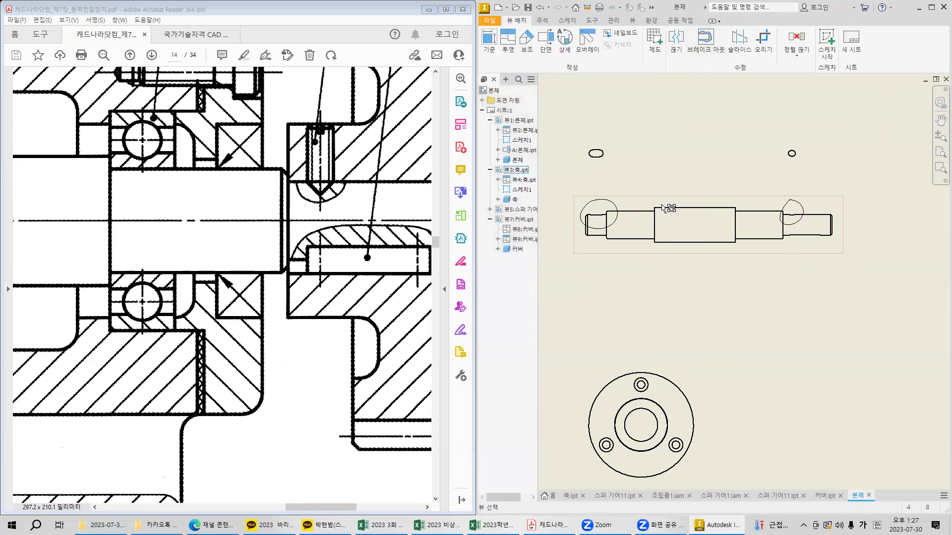
Start a Break Out on the shaft's front view with both closed splines as boundary profiles.
click(706, 222)
scroll(647, 248, up, 3)
scroll(644, 247, up, 2)
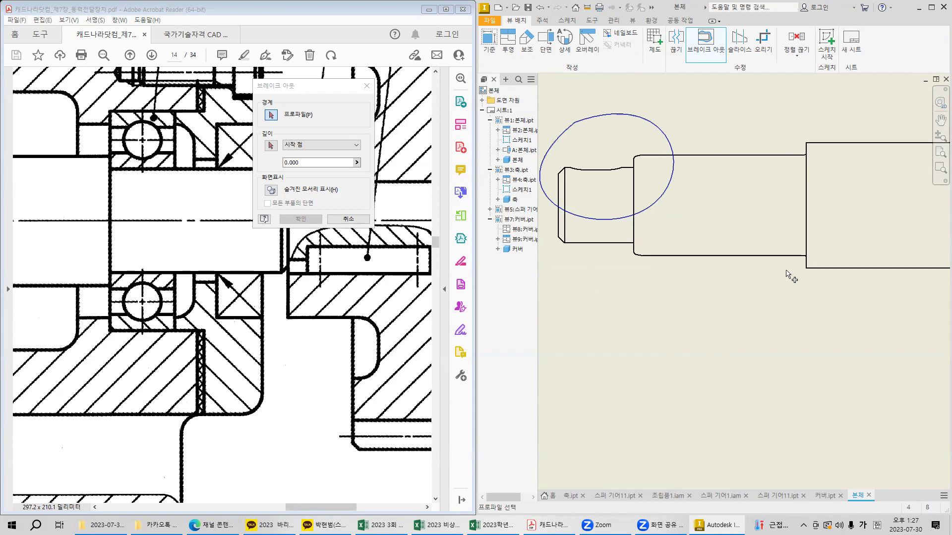
scroll(791, 278, down, 2)
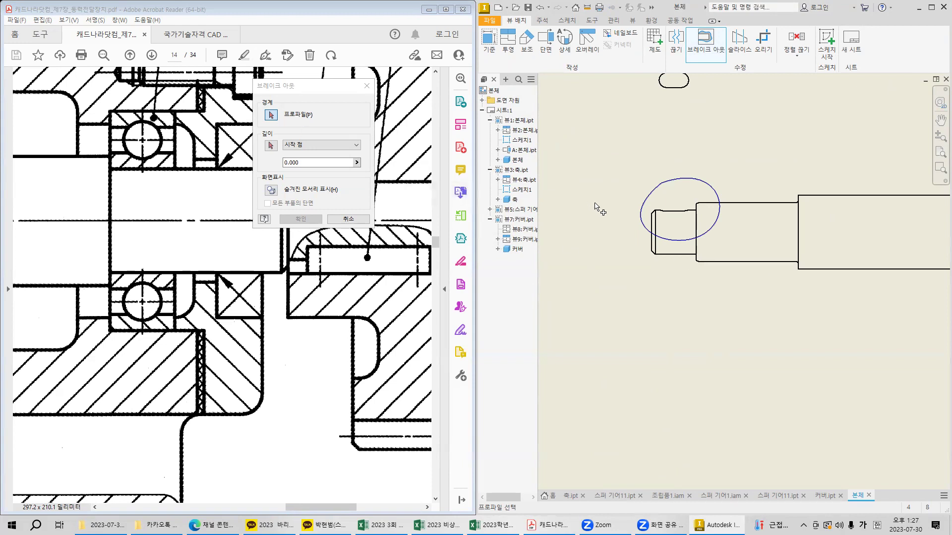
scroll(812, 271, down, 2)
middle_drag(832, 288, 698, 236)
click(270, 115)
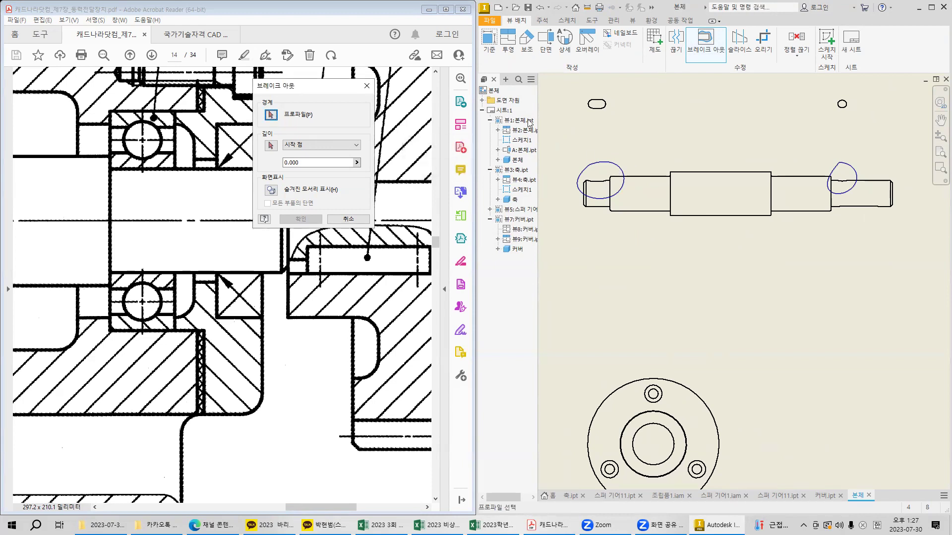
click(615, 166)
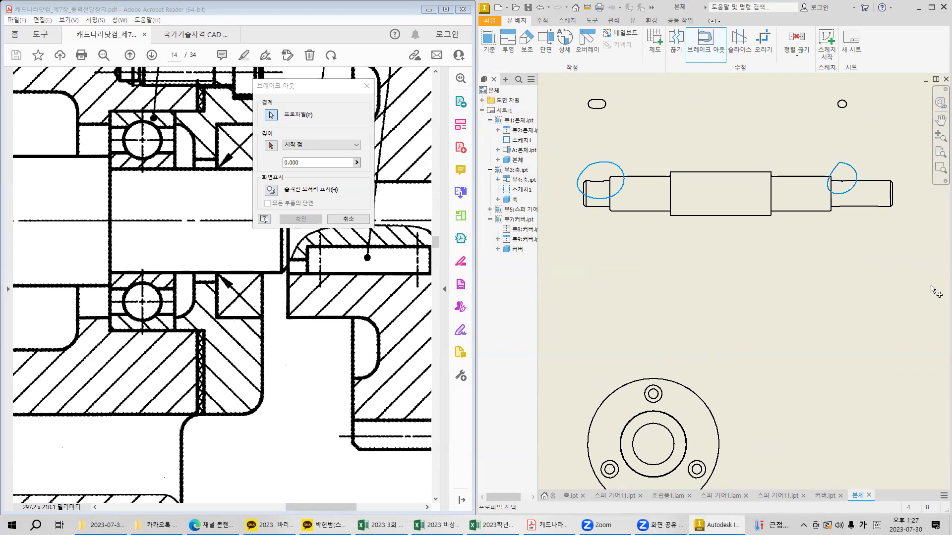
Take the break-out depth from the chamfer corner at the shaft's set-screw-hole end with depth 0.000, and create it.
click(271, 146)
scroll(900, 195, up, 5)
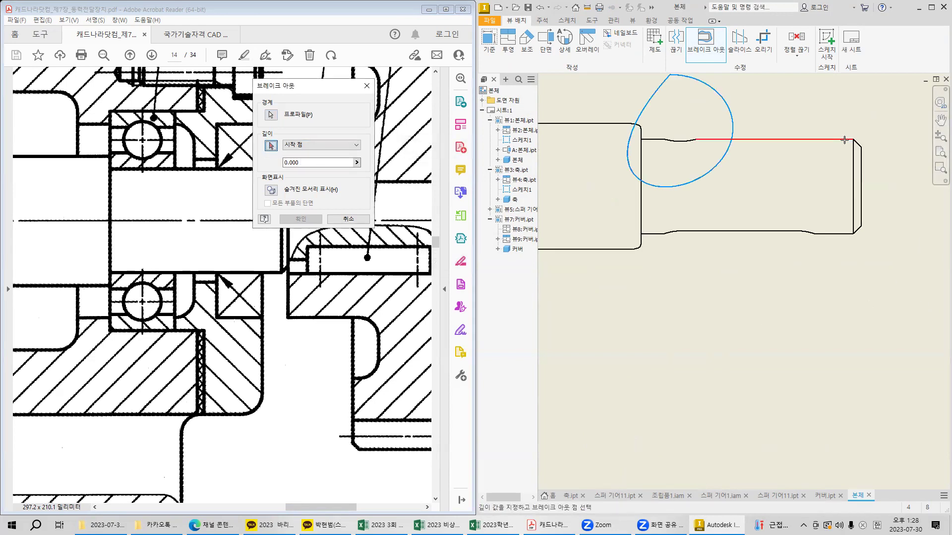
click(853, 139)
scroll(776, 282, down, 3)
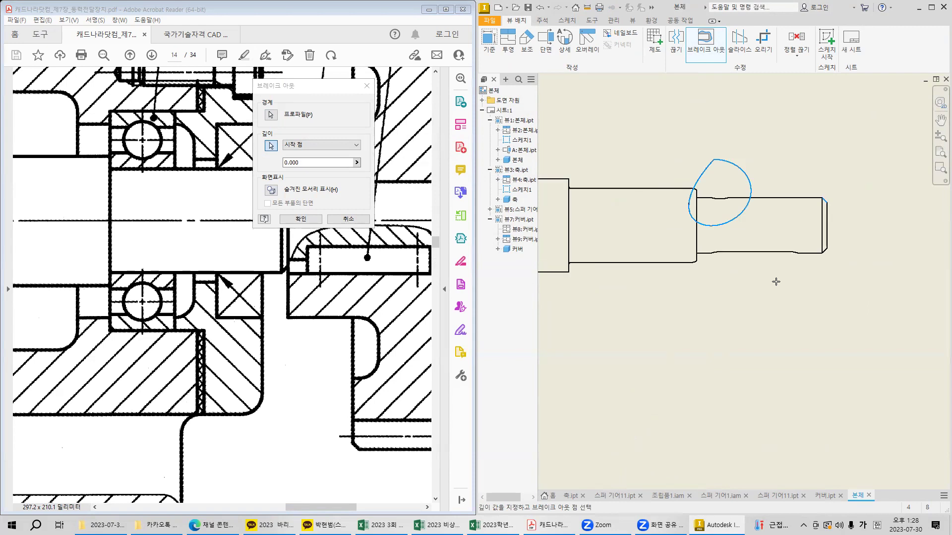
click(301, 219)
scroll(854, 319, up, 4)
middle_drag(853, 318, 830, 306)
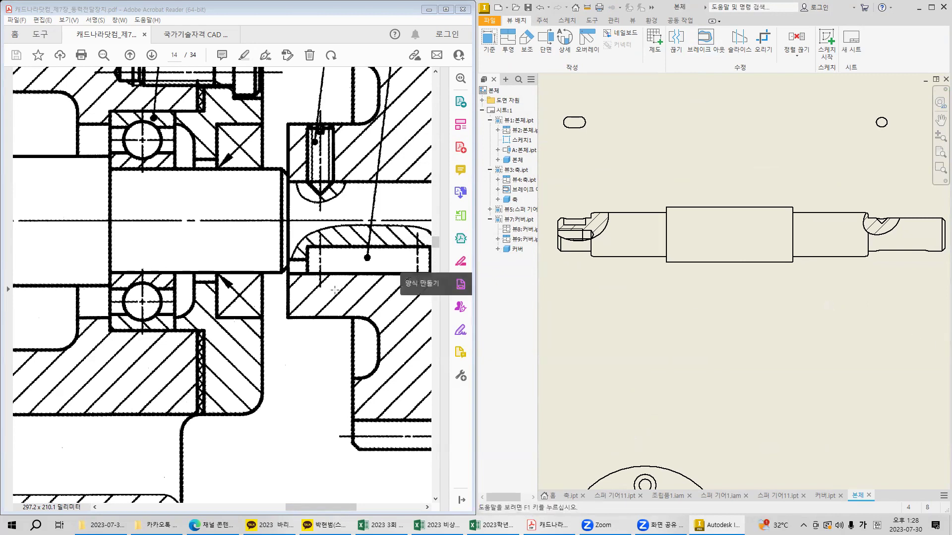
Start another sketch on the shaft's front view for the next local section.
middle_drag(794, 296, 725, 275)
click(818, 228)
click(826, 45)
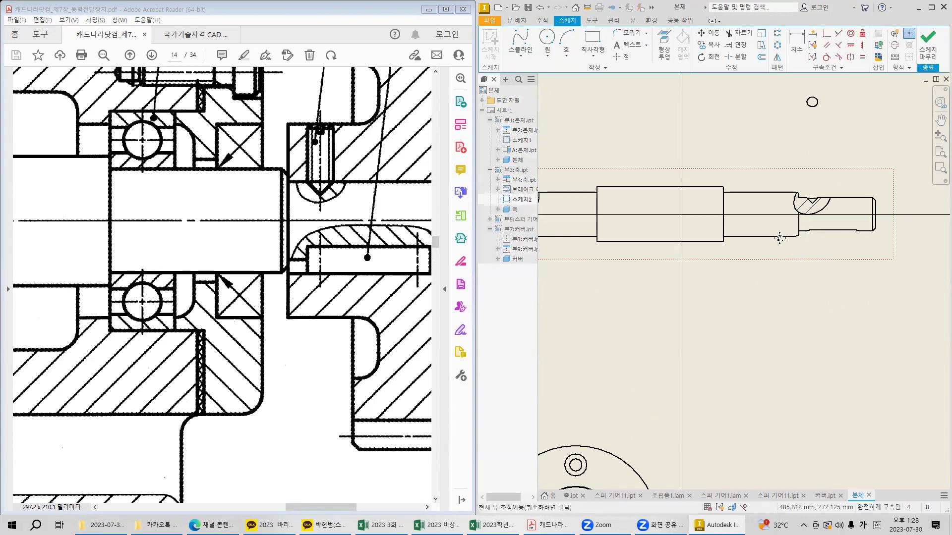
middle_drag(779, 239, 742, 224)
click(520, 42)
click(765, 253)
click(724, 283)
click(800, 330)
click(822, 280)
click(765, 253)
key(Escape)
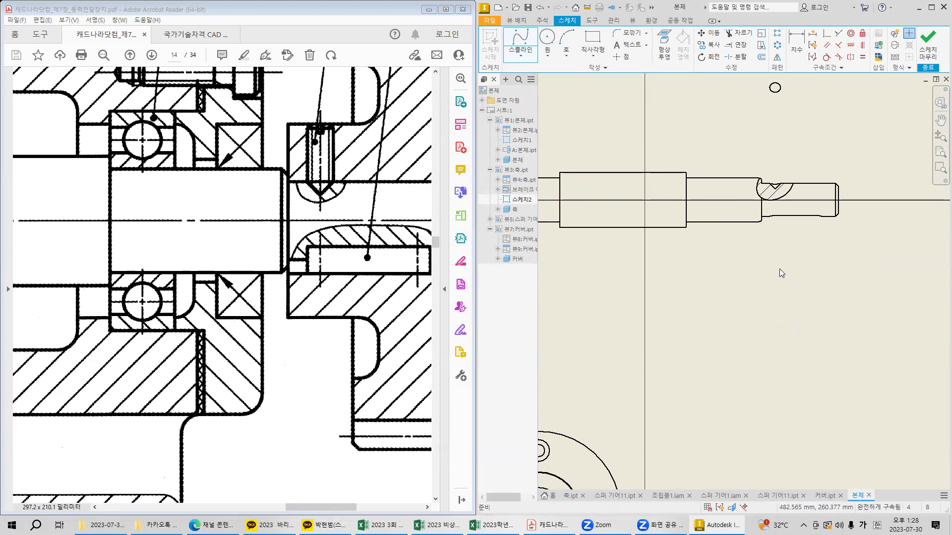
Draw a closed control-vertex spline below the shaft's set-screw-hole end in the front view's sketch.
click(520, 42)
click(736, 241)
click(693, 295)
click(732, 336)
click(809, 292)
click(783, 238)
click(737, 245)
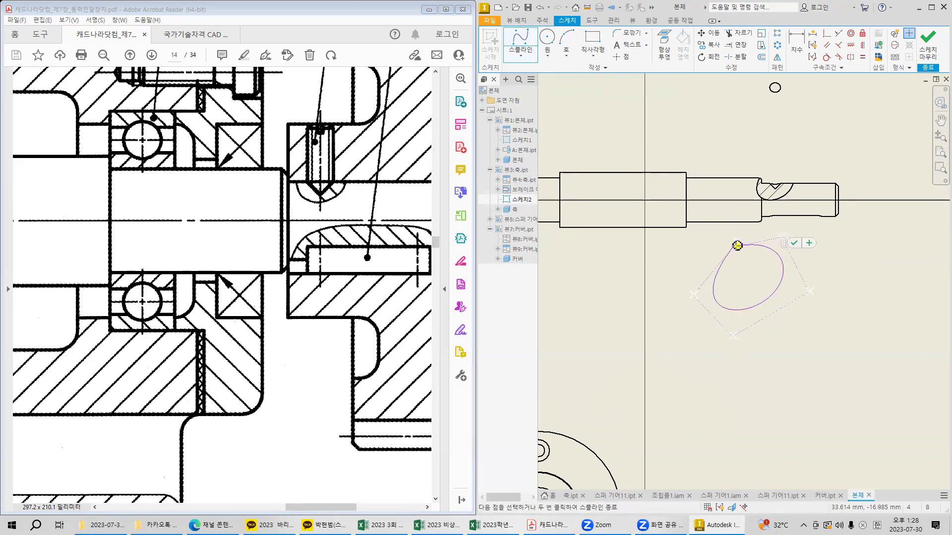
click(793, 243)
key(Escape)
Reshape the closed spline to enclose the keyway along the shaft end's lower side, and finish the sketch.
drag(780, 259, 816, 222)
drag(842, 257, 890, 200)
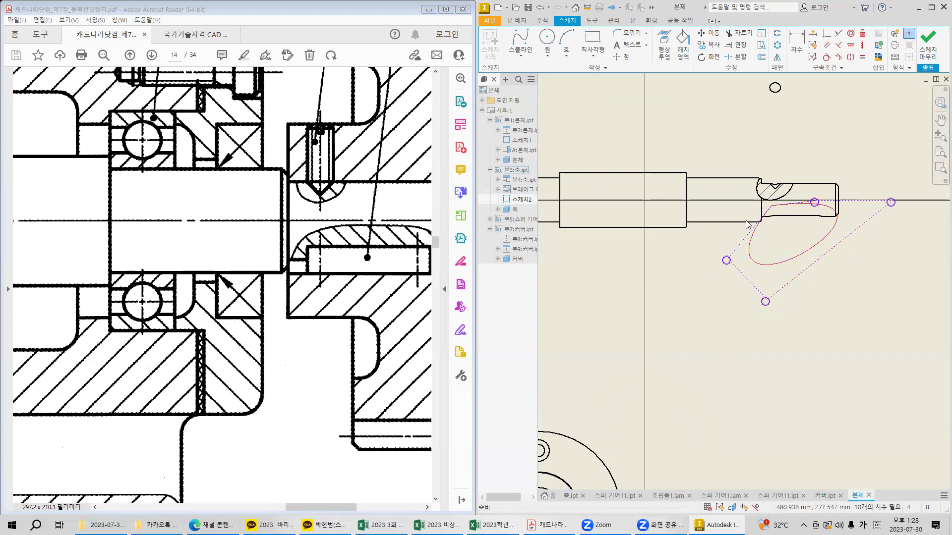
drag(814, 202, 802, 202)
click(918, 54)
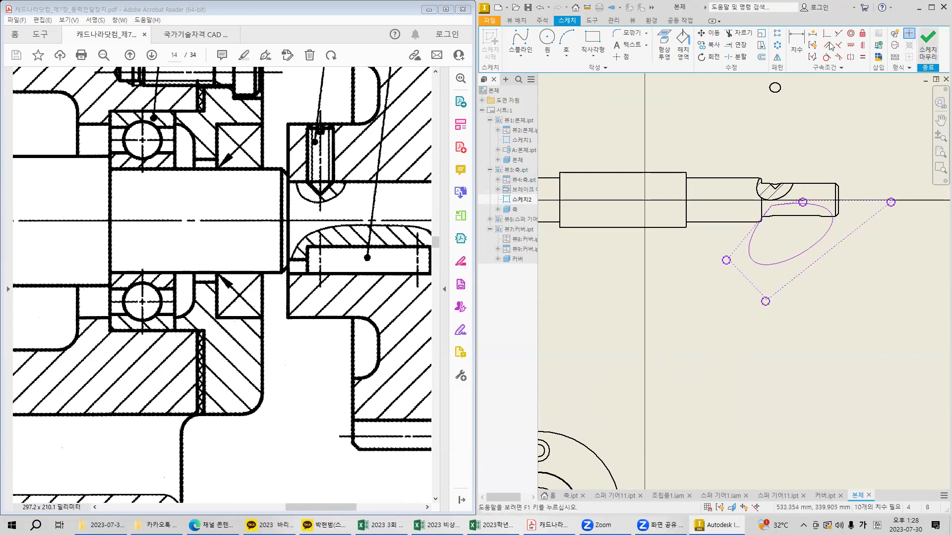
Create a Break Out on the shaft's front view from the new spline, starting at the end chamfer's corner with depth 0.000.
click(791, 222)
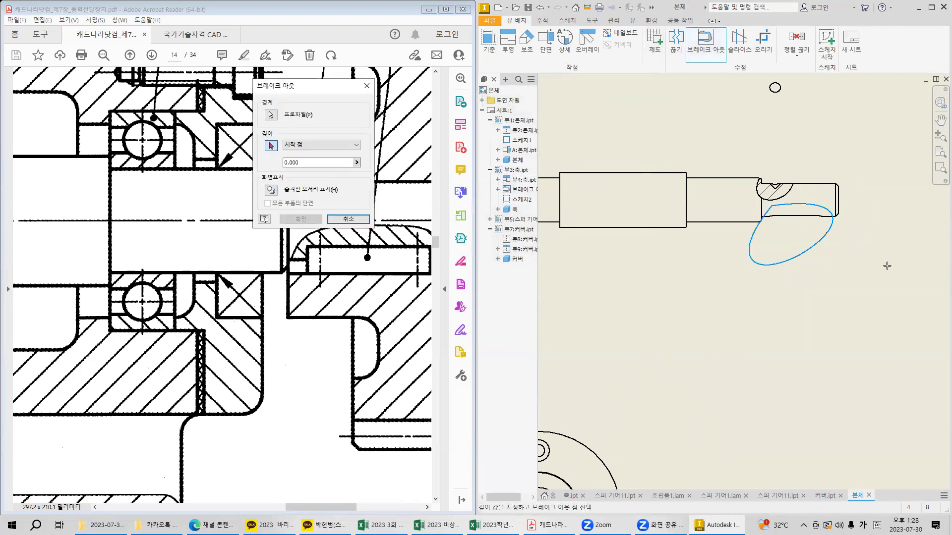
click(836, 184)
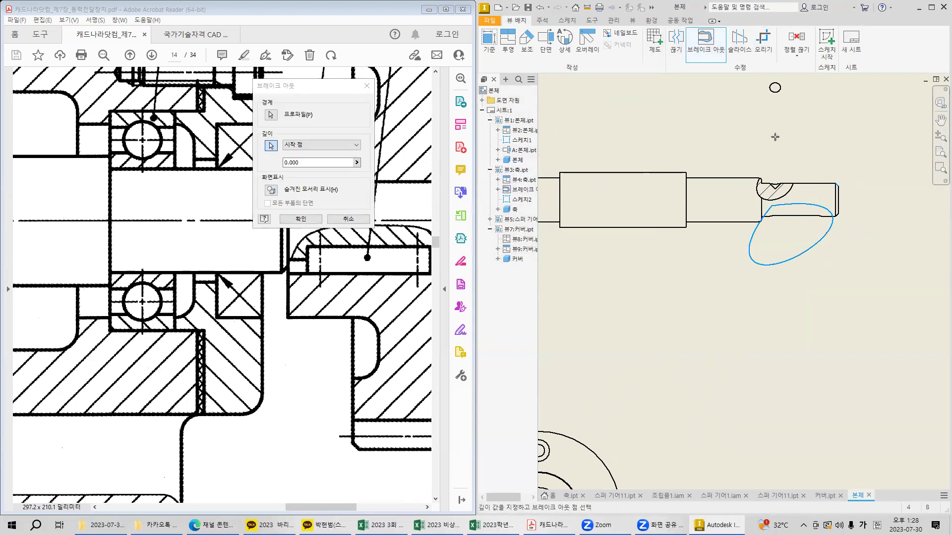
click(300, 219)
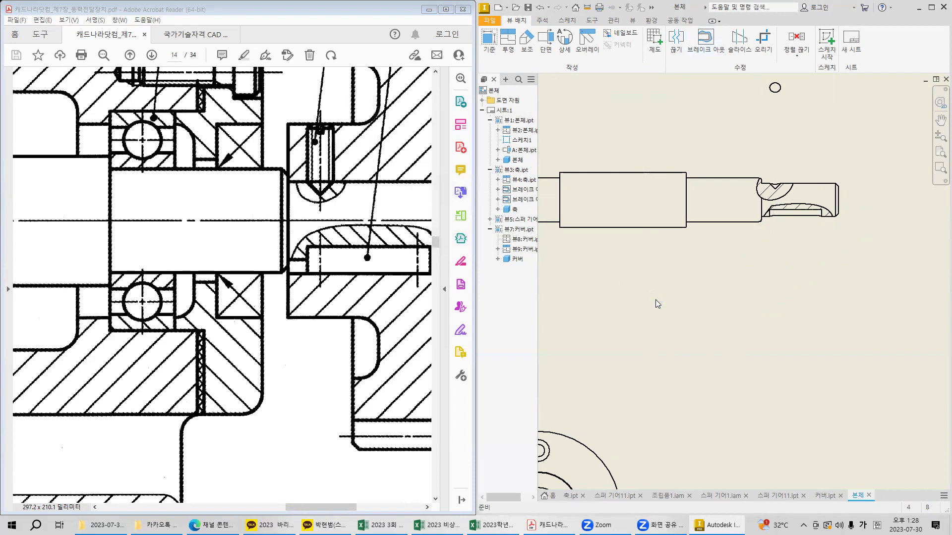
Check the shaft and body views on the sheet, and examine the body's section and web in the reference assembly drawing.
scroll(678, 313, down, 3)
mouse_move(672, 330)
middle_down()
mouse_move(749, 280)
mouse_move(745, 303)
middle_up()
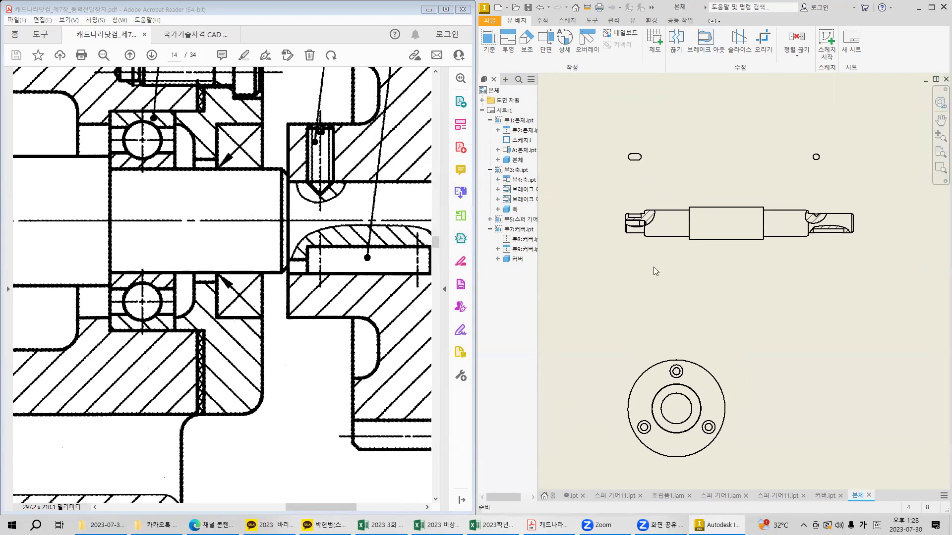
drag(577, 131, 892, 311)
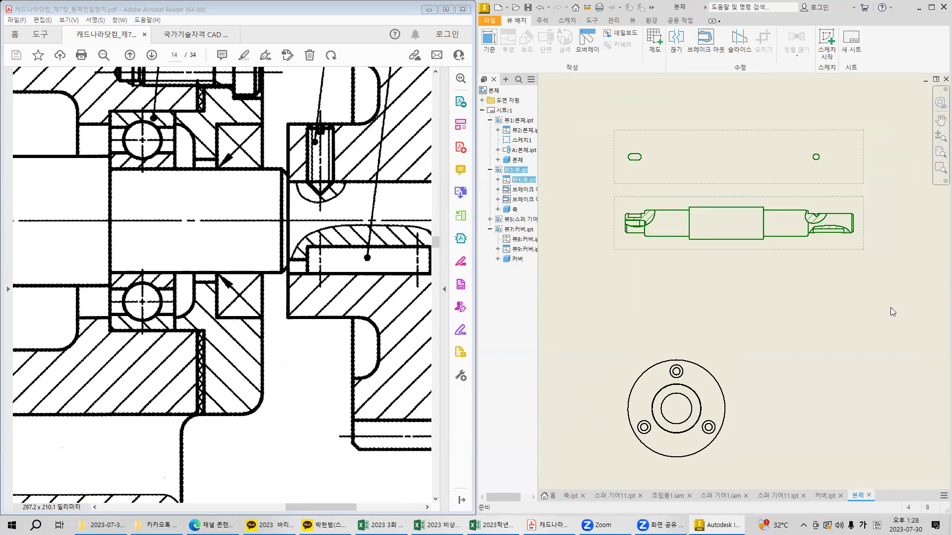
middle_drag(863, 289, 950, 172)
mouse_move(641, 302)
middle_down()
mouse_move(859, 284)
mouse_move(792, 367)
middle_up()
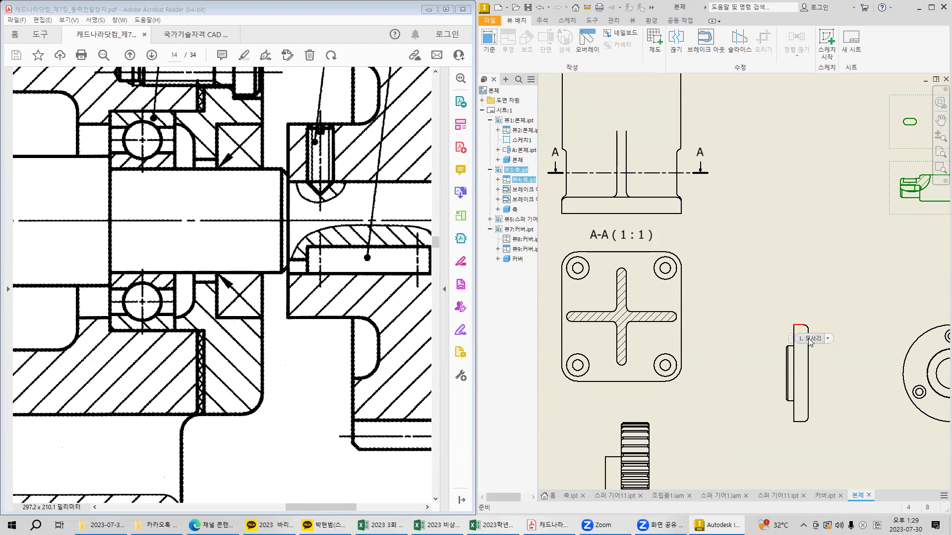
mouse_move(783, 248)
middle_down()
mouse_move(886, 344)
mouse_move(951, 349)
middle_up()
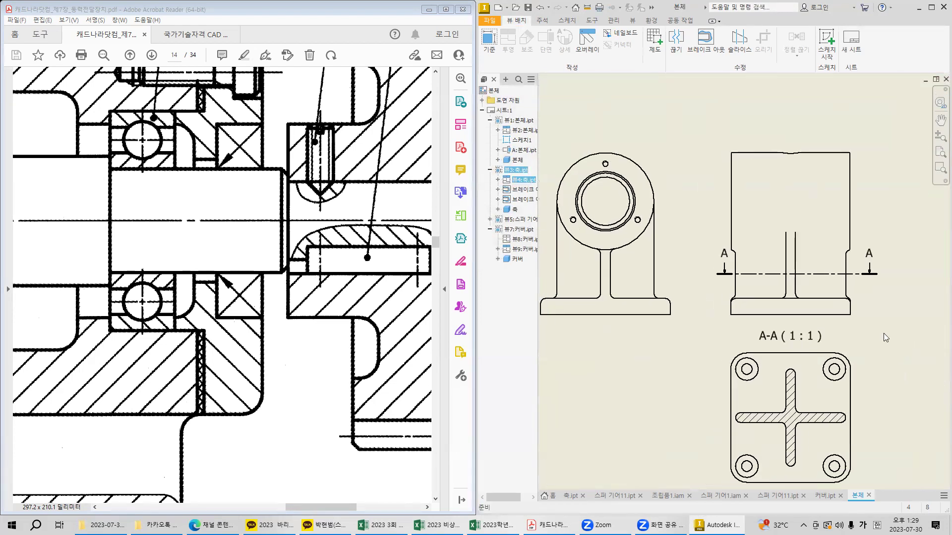
click(184, 287)
click(184, 287)
ctrl+scroll(192, 307, down, 1)
ctrl+scroll(192, 307, down, 1)
drag(355, 507, 302, 506)
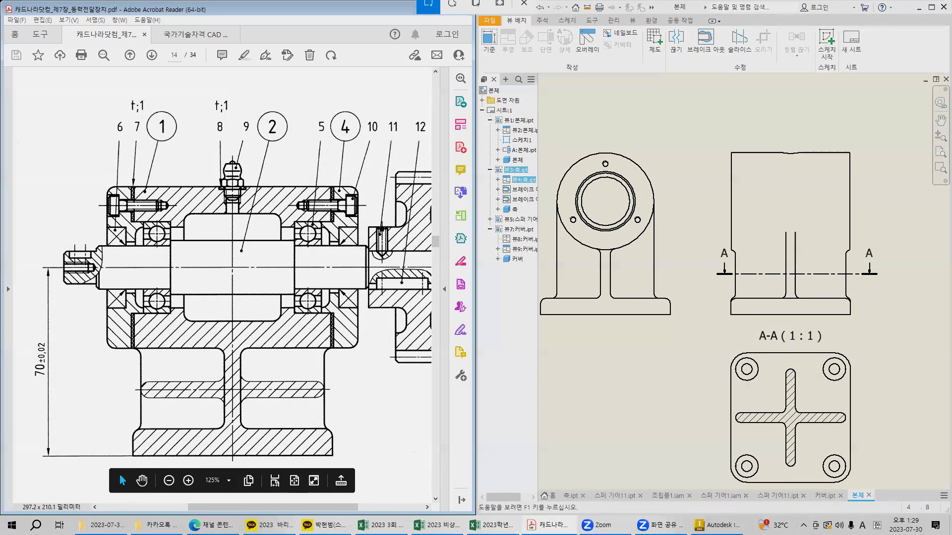
drag(123, 152, 341, 483)
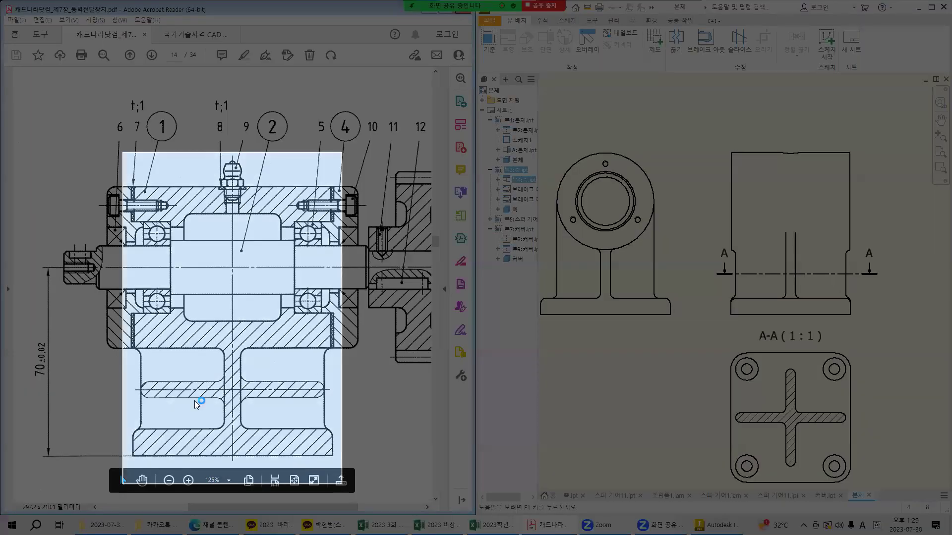
mouse_move(122, 350)
mouse_down()
mouse_move(332, 444)
mouse_move(348, 433)
mouse_up()
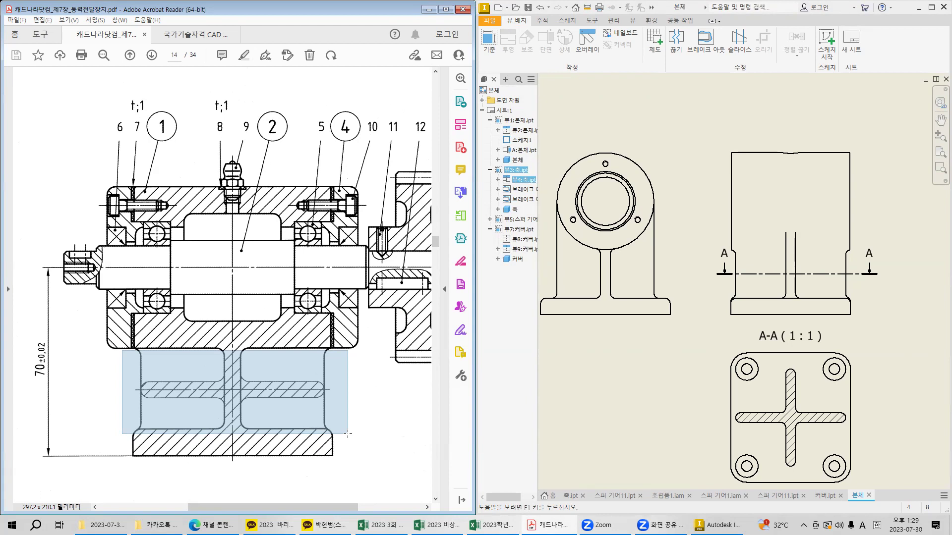
mouse_move(348, 434)
mouse_down()
mouse_move(325, 432)
mouse_move(339, 434)
mouse_move(340, 421)
mouse_up()
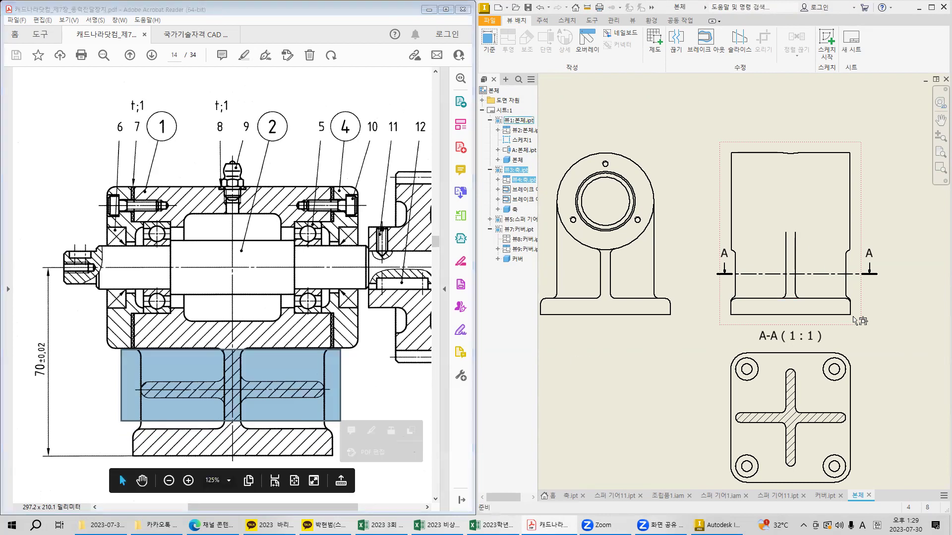
Start a sketch on the body's side view, draw a rectangle enclosing the whole view, and finish the sketch.
click(834, 174)
click(858, 147)
click(827, 41)
mouse_move(703, 107)
mouse_down()
mouse_move(831, 308)
mouse_move(880, 341)
mouse_up()
middle_drag(853, 321, 827, 301)
click(592, 39)
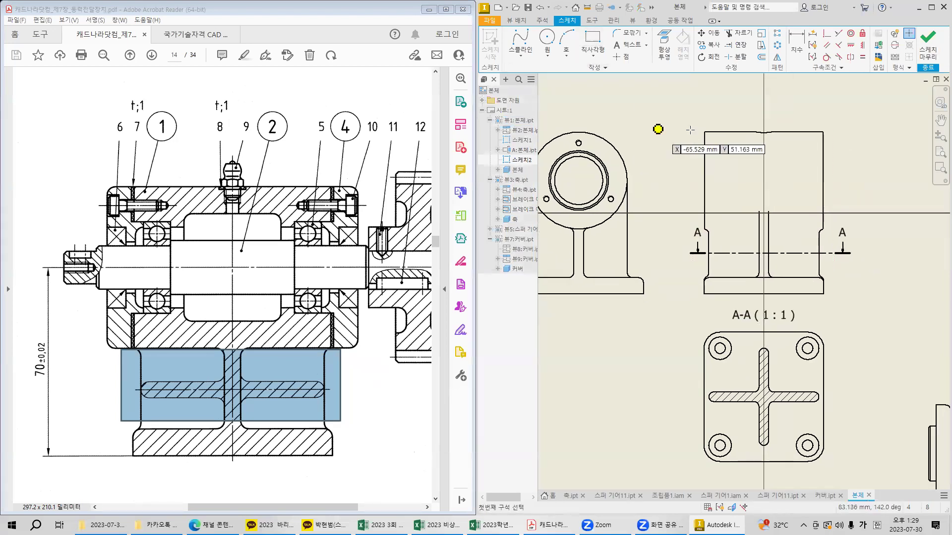
click(671, 113)
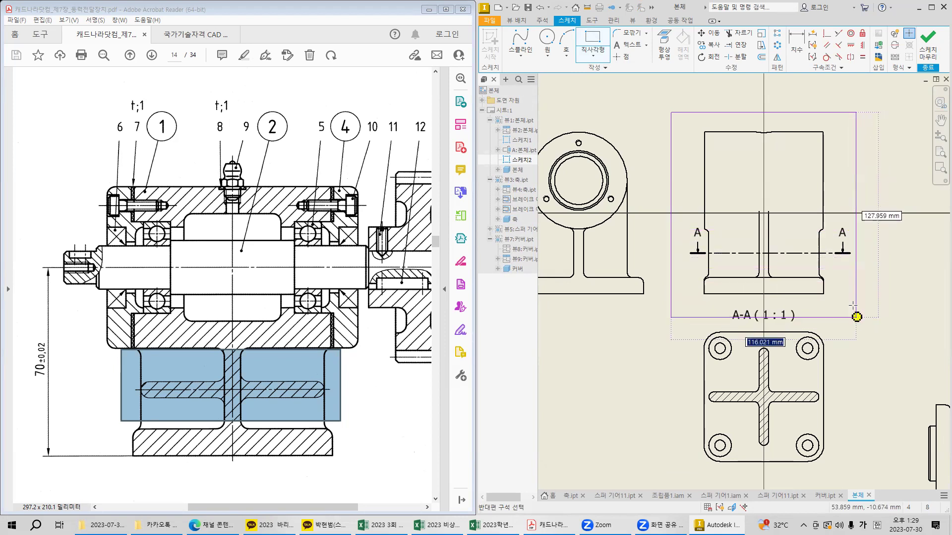
click(852, 300)
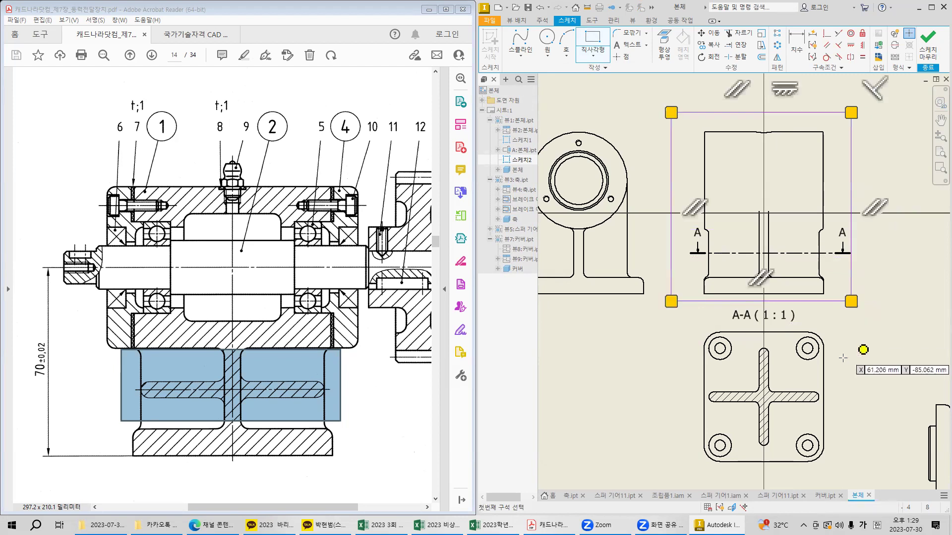
click(935, 53)
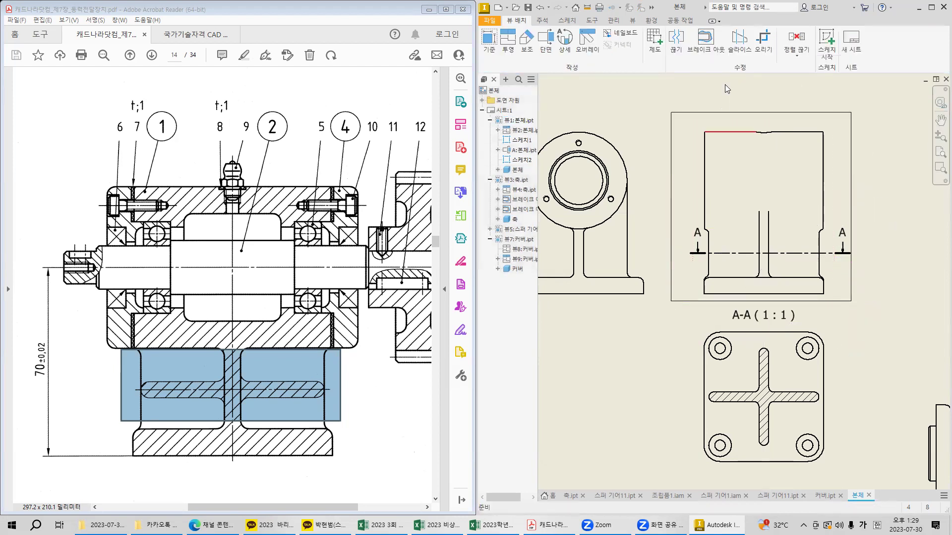
Break out the body's side view with the enclosing rectangle, starting at the front view's outer circle top point with depth 0.000.
click(779, 190)
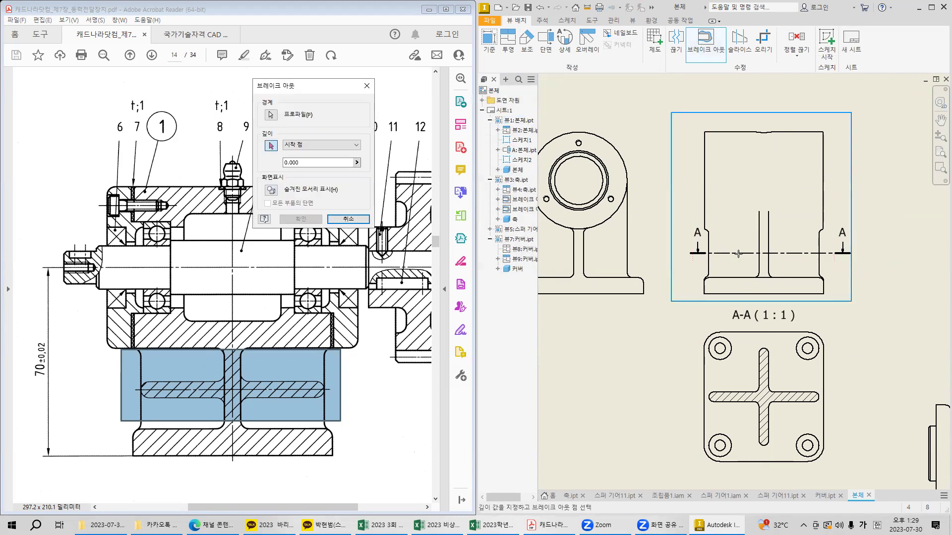
middle_drag(738, 253, 807, 271)
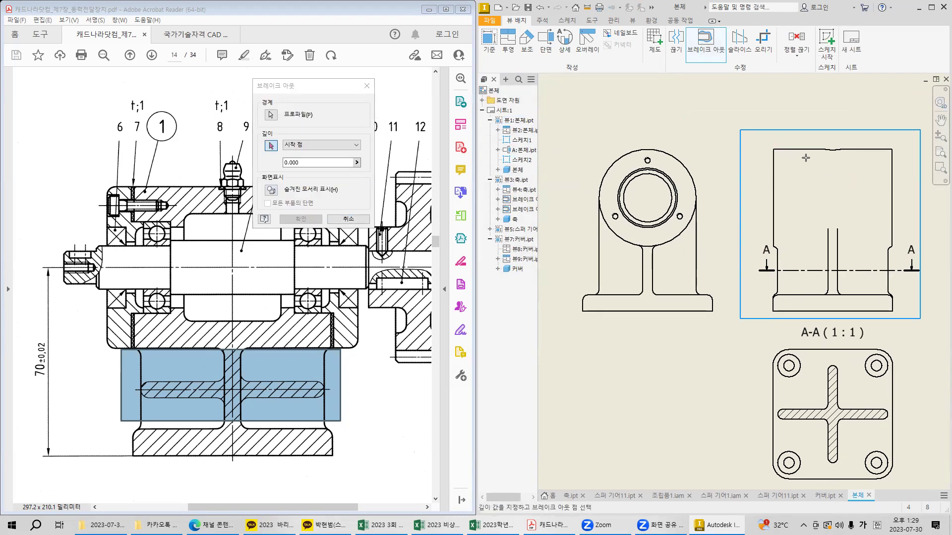
click(648, 148)
middle_drag(648, 148, 616, 122)
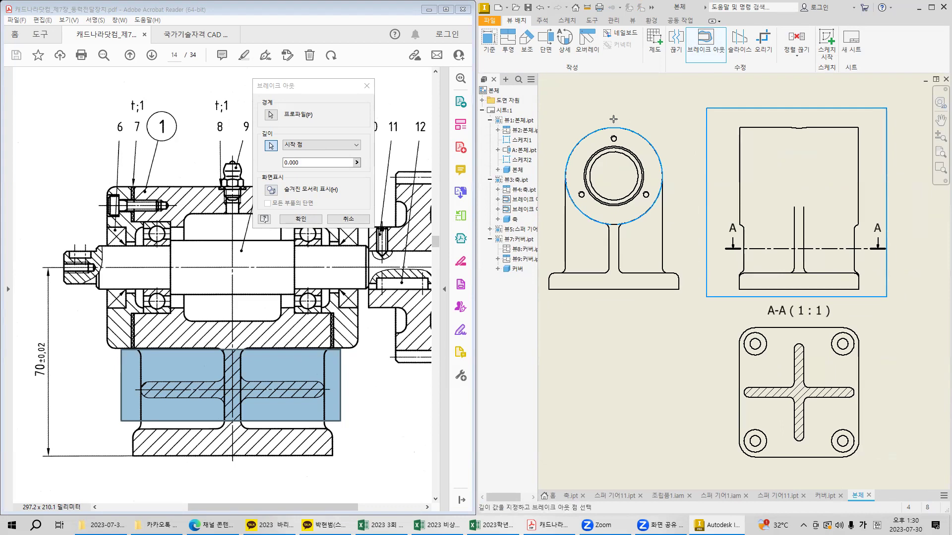
key(super+shift+s)
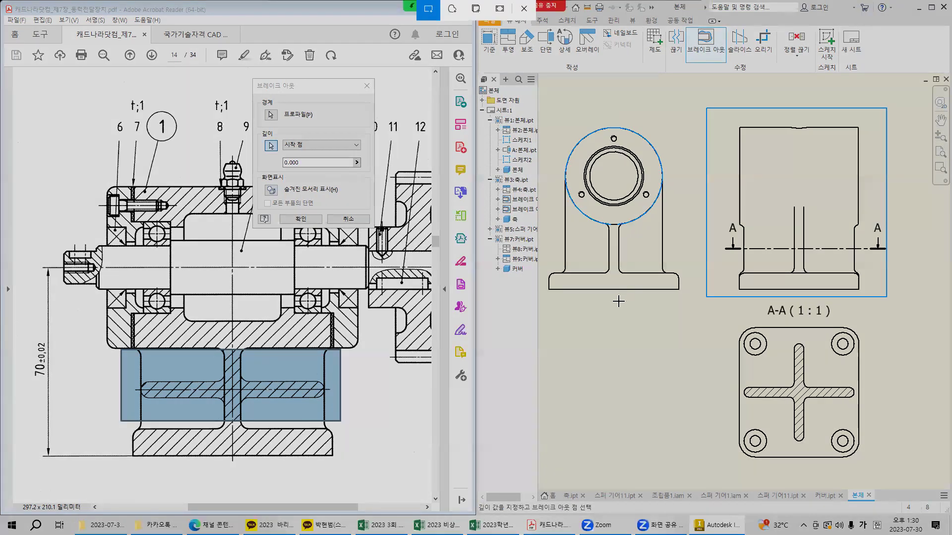
drag(611, 118, 618, 303)
click(301, 219)
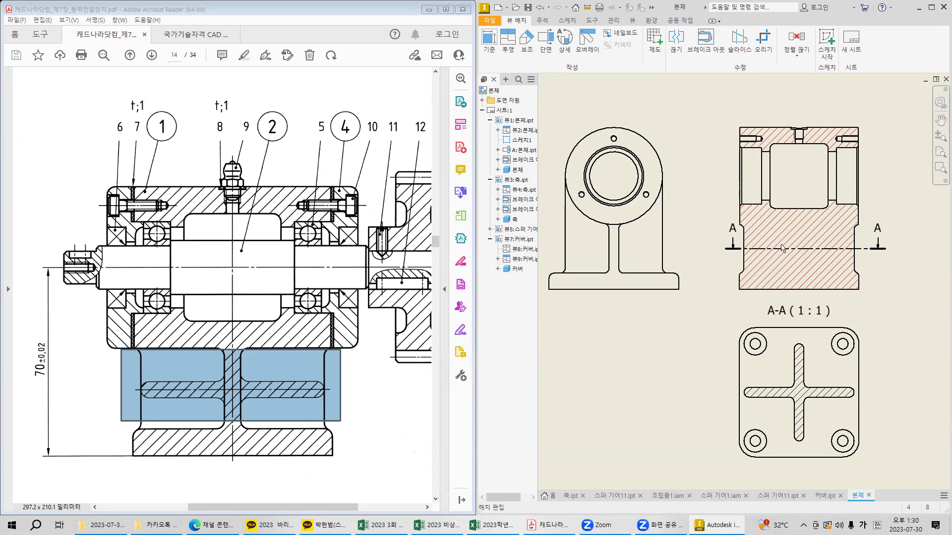
Hide the section hatching in the body's side view.
right_click(806, 224)
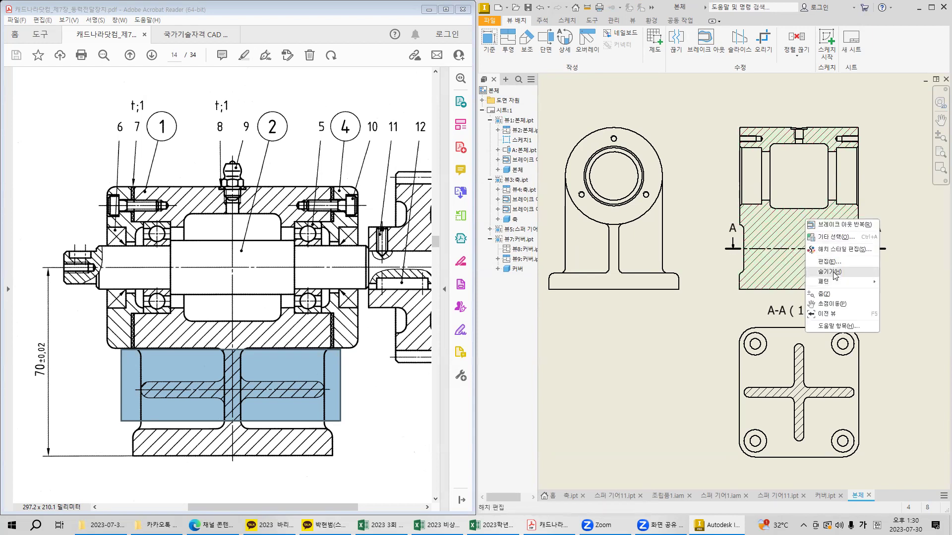
click(831, 304)
mouse_move(820, 295)
mouse_down()
mouse_move(814, 280)
mouse_move(758, 292)
mouse_up()
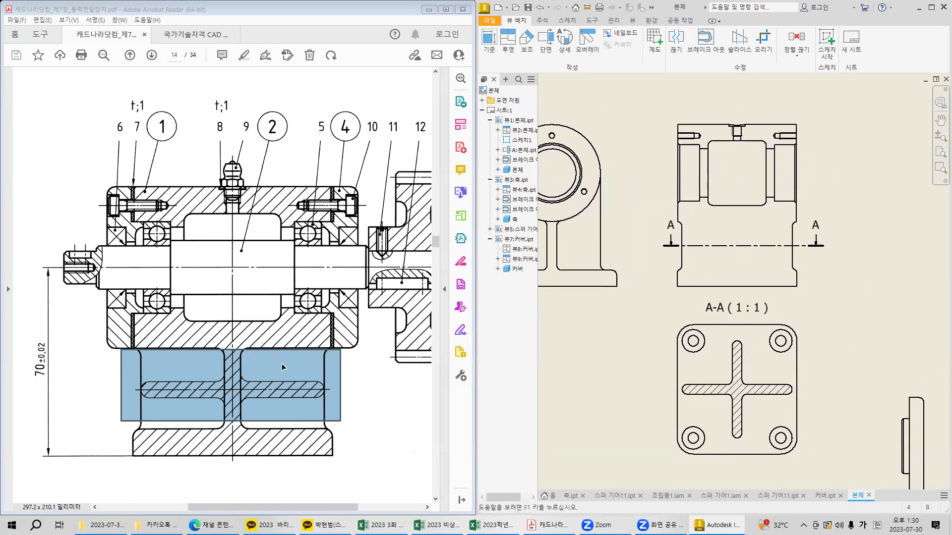
Start another sketch on the body's sectioned side view and project the view's edges into it.
click(140, 367)
drag(126, 355, 349, 463)
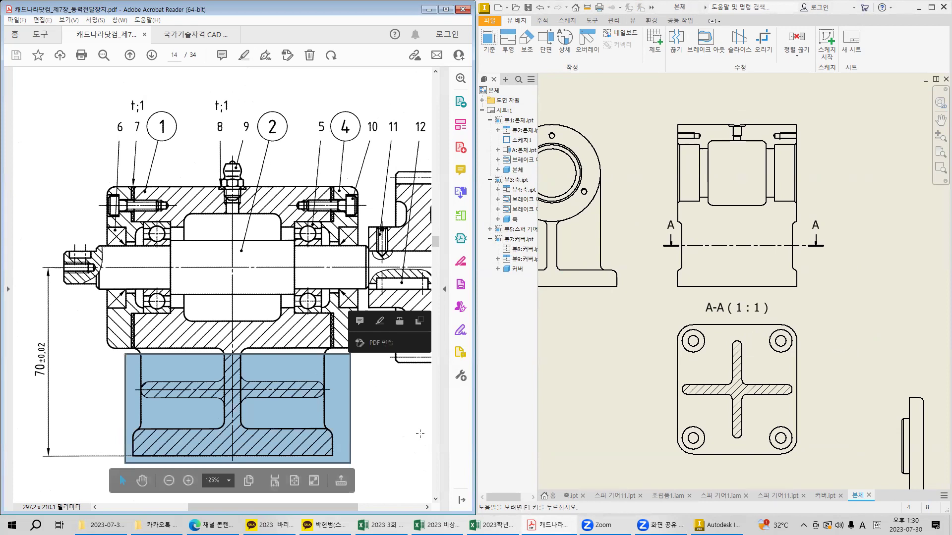
click(408, 402)
click(795, 123)
click(826, 39)
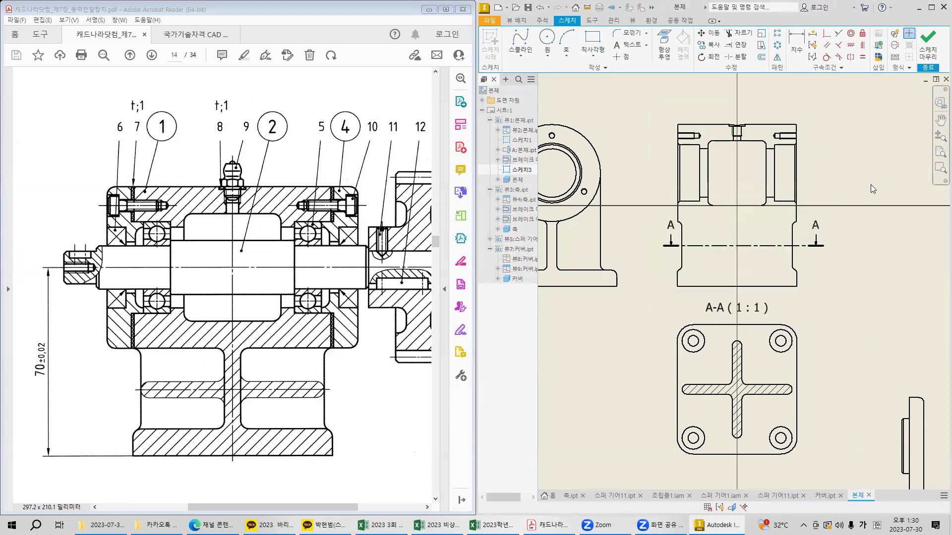
click(665, 40)
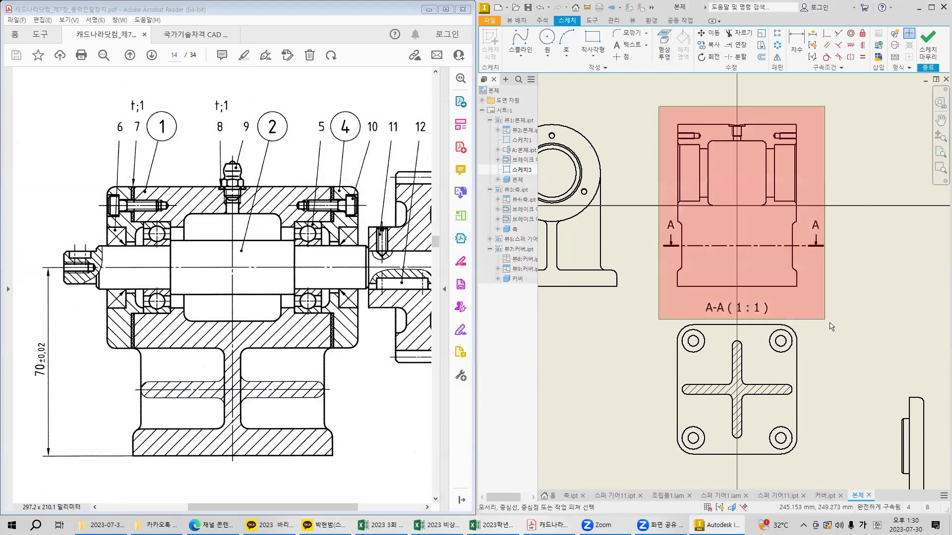
click(820, 293)
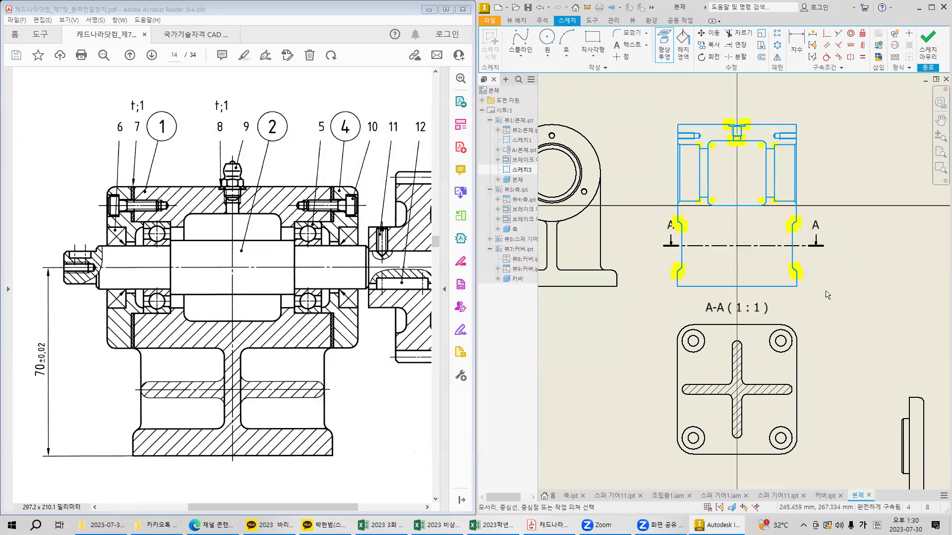
Draw a horizontal line across the body just above the base, between the ends of the lower fillets.
click(592, 38)
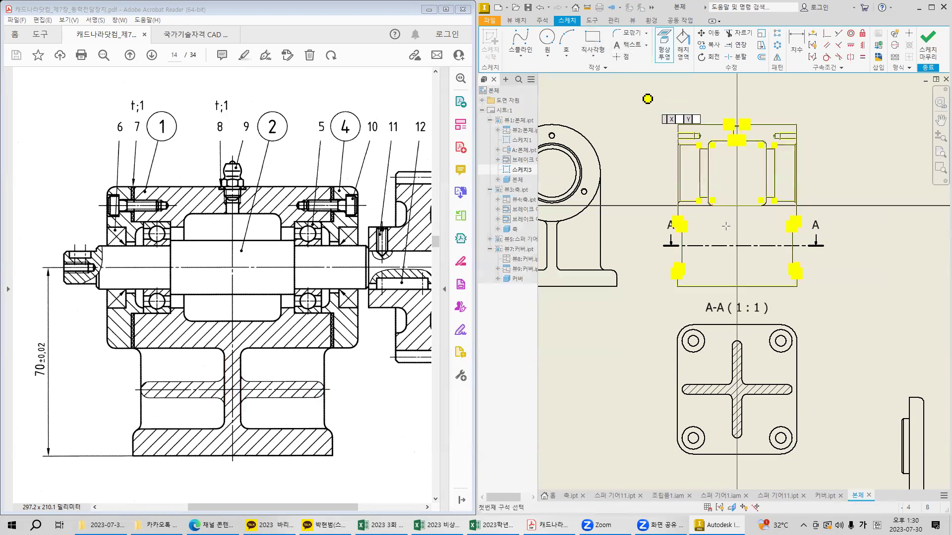
scroll(730, 250, up, 3)
middle_drag(676, 233, 684, 187)
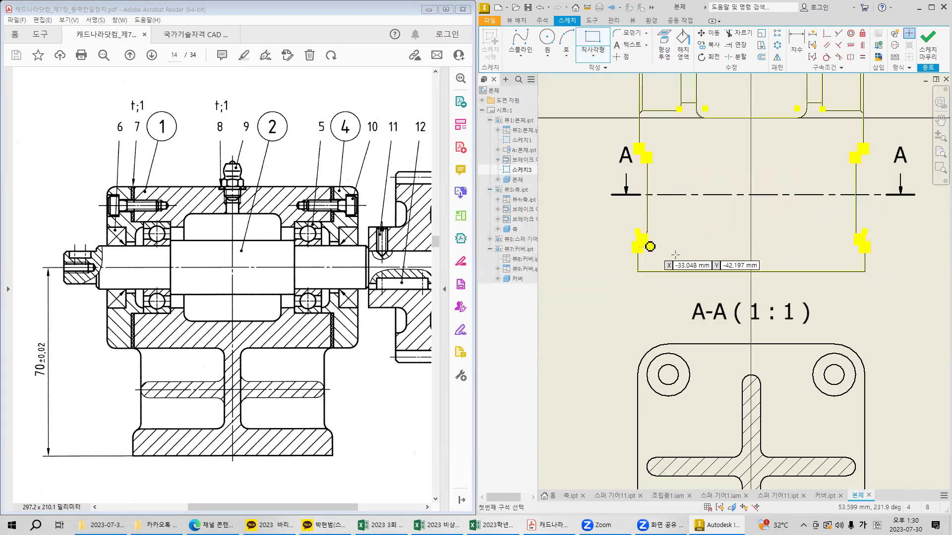
click(522, 54)
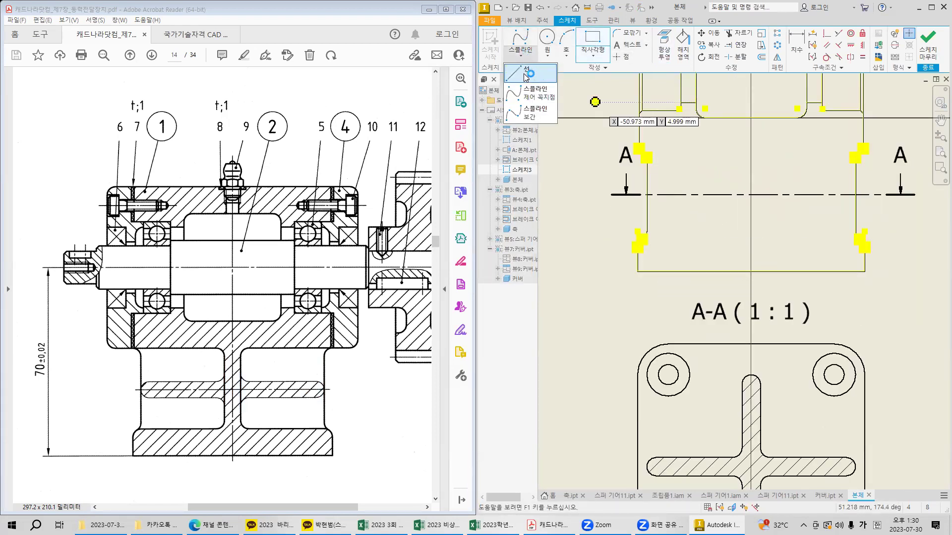
click(526, 73)
click(642, 239)
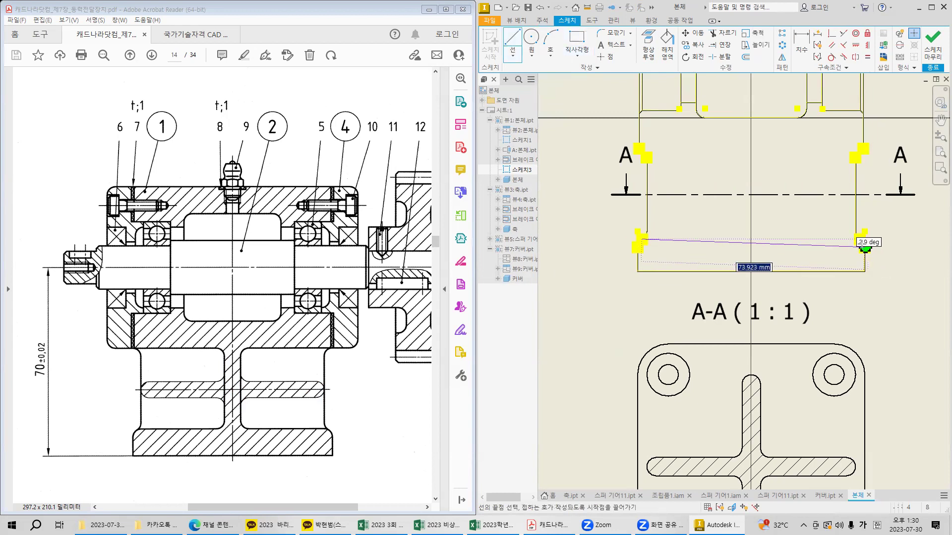
click(865, 239)
key(Escape)
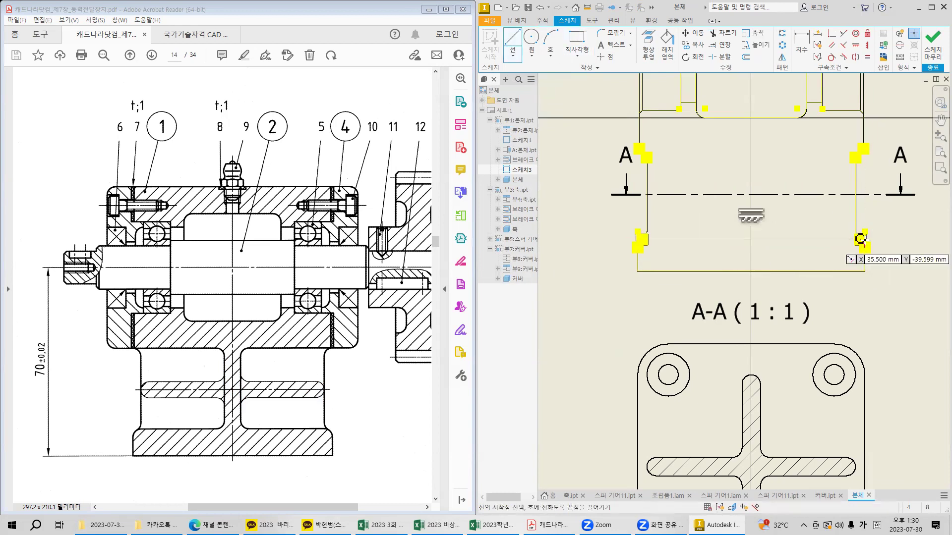
middle_drag(864, 265, 867, 300)
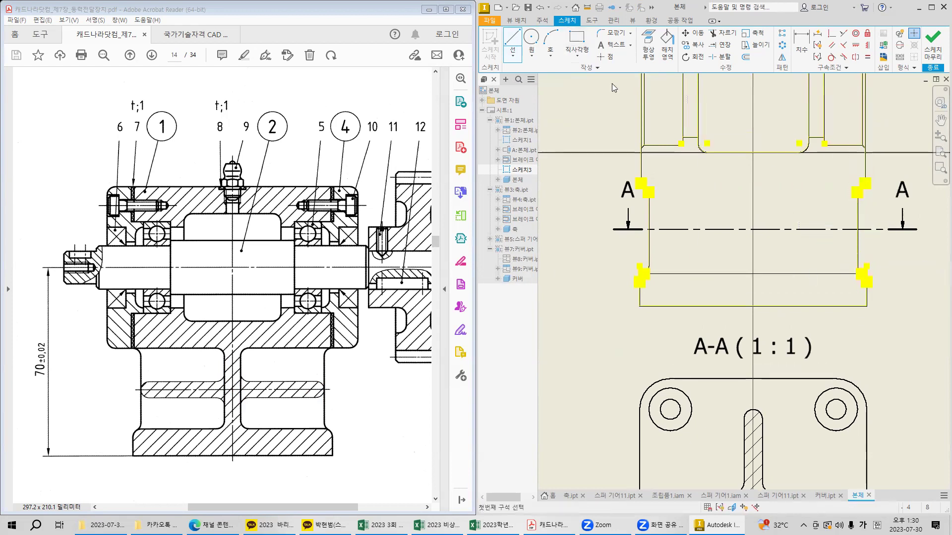
Draw an upright rectangle in the middle of the pedestal, ending on the line just above the base.
key(r)
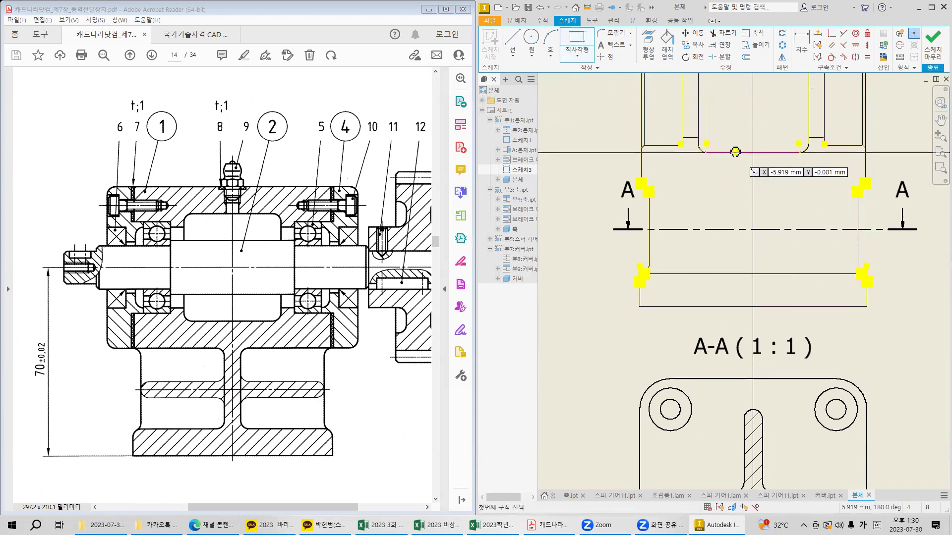
click(732, 193)
click(768, 274)
key(Escape)
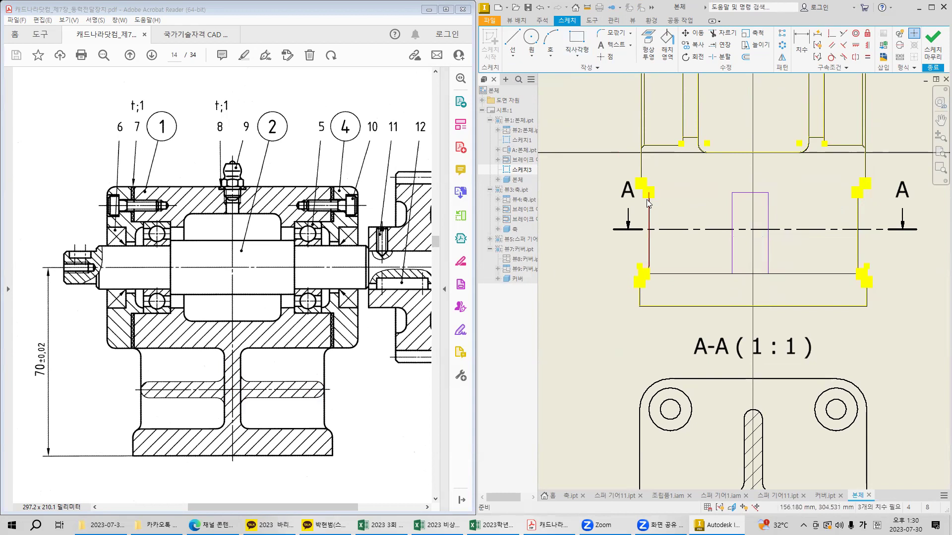
Draw a horizontal rectangle about 6.5 mm high across the pedestal between its two side edges, around section line A-A.
key(space)
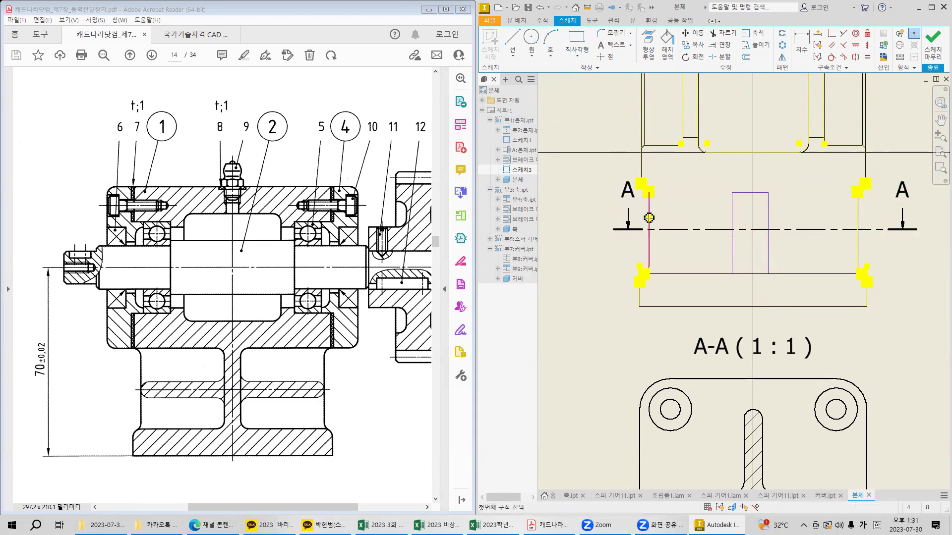
click(649, 218)
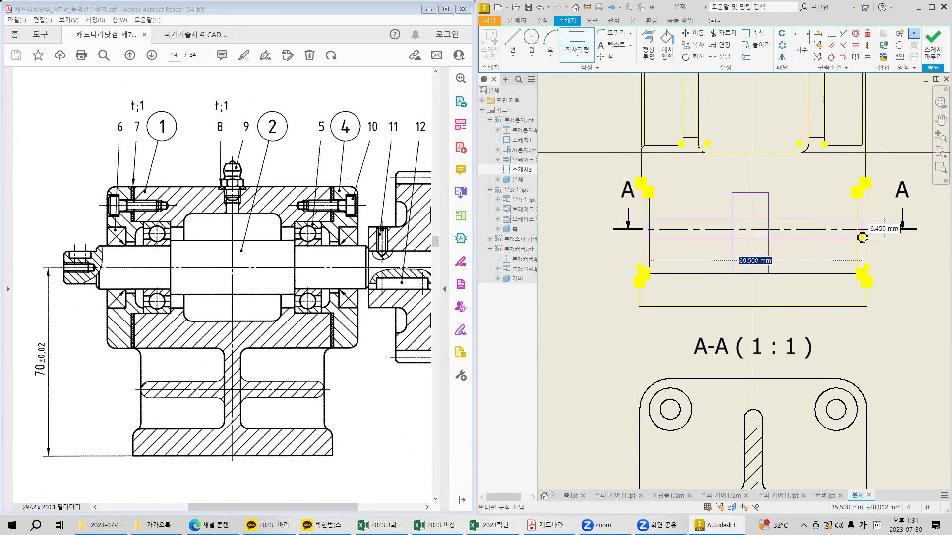
click(862, 238)
key(Escape)
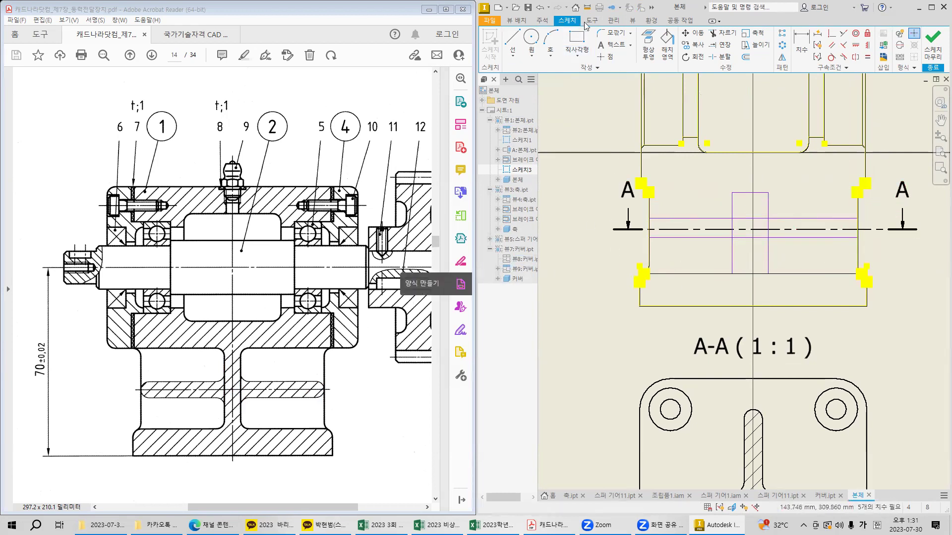
Draw a horizontal line across the body between the outer ends of the two upper fillets.
key(l)
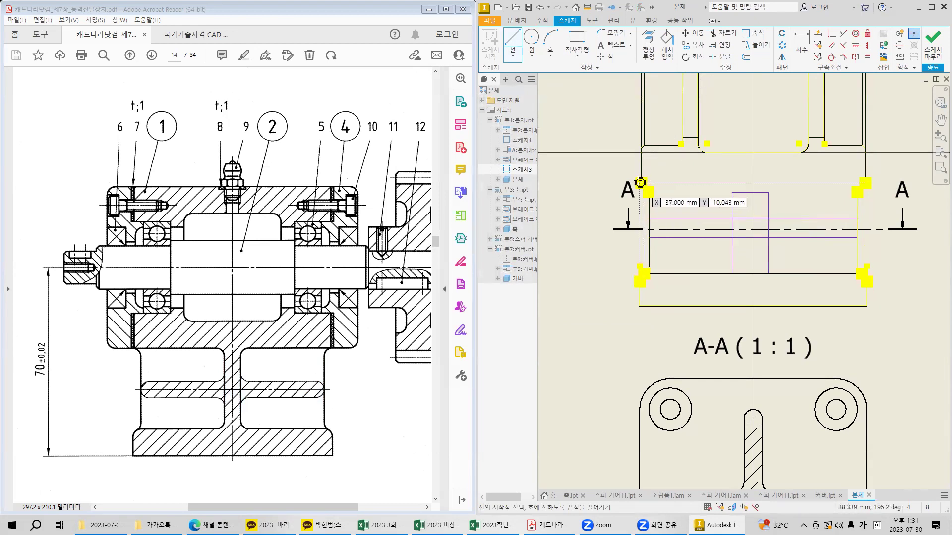
scroll(640, 188, up, 4)
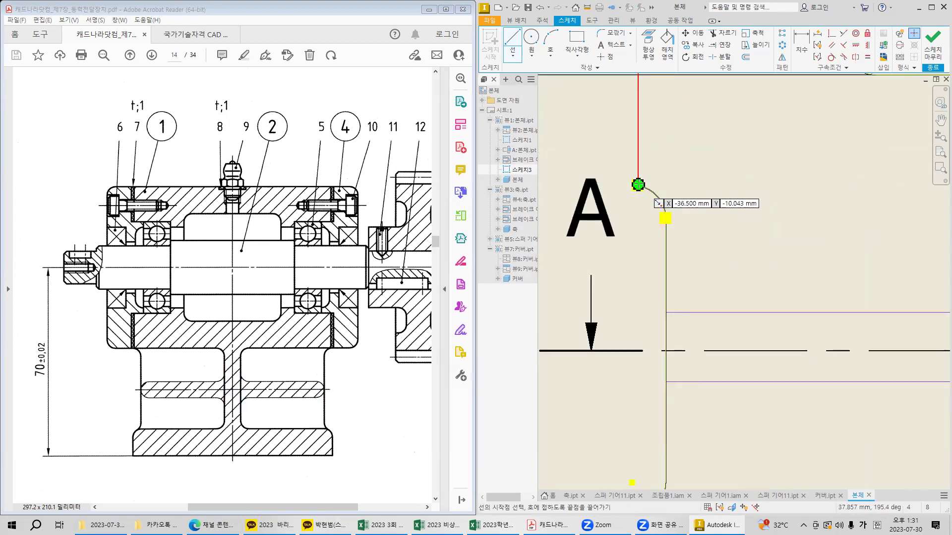
click(638, 185)
middle_drag(911, 233, 608, 272)
middle_drag(773, 273, 498, 291)
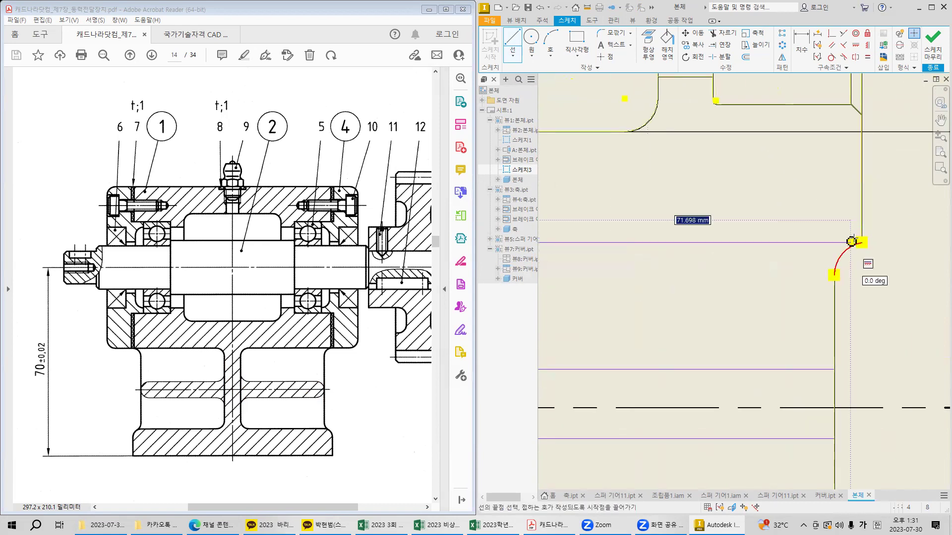
click(863, 242)
key(Escape)
scroll(799, 285, up, 3)
scroll(796, 287, down, 5)
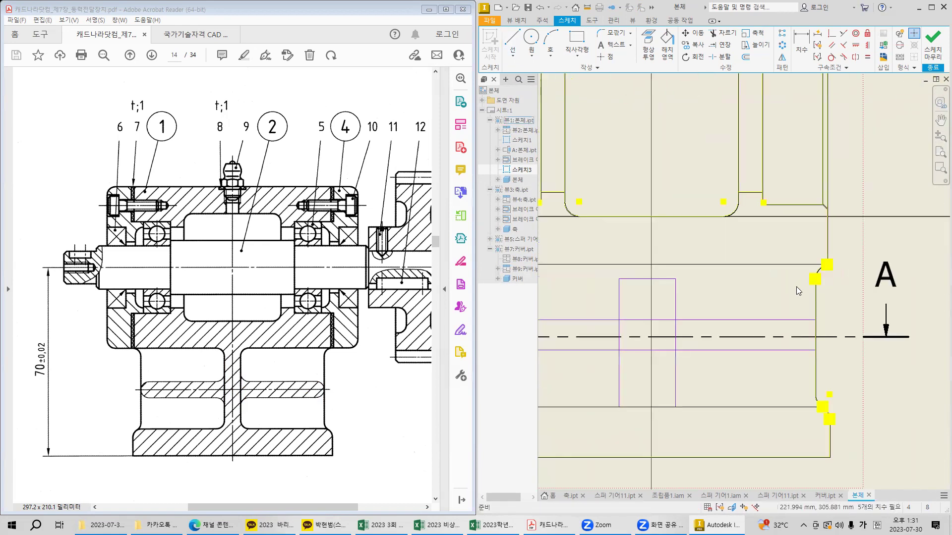
middle_drag(798, 290, 895, 270)
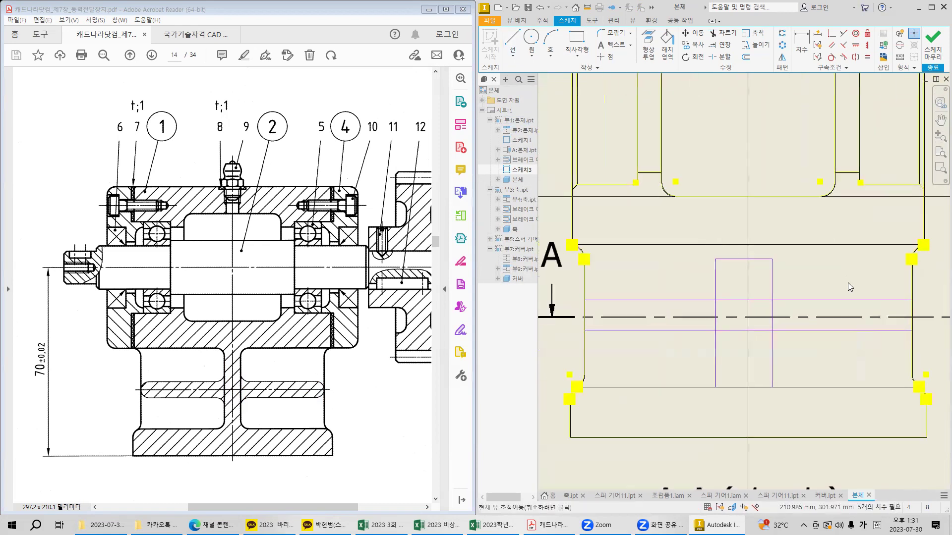
Constrain the upright rectangle's top edge onto the horizontal line between the upper fillets.
click(832, 35)
click(770, 244)
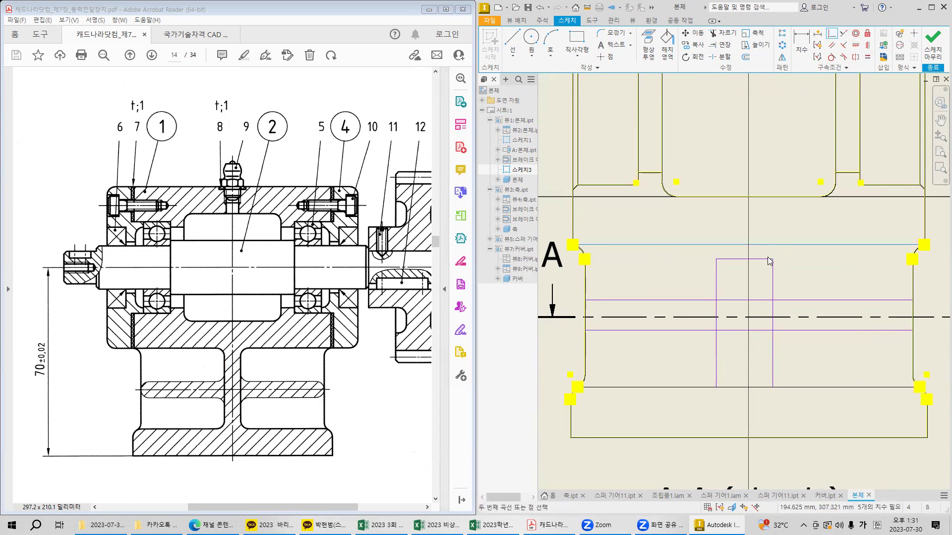
click(736, 263)
click(752, 261)
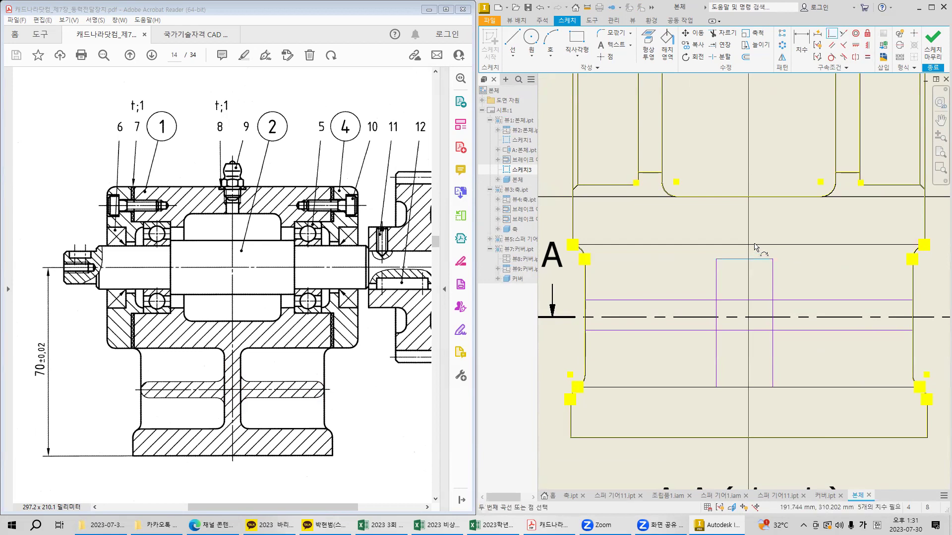
click(748, 246)
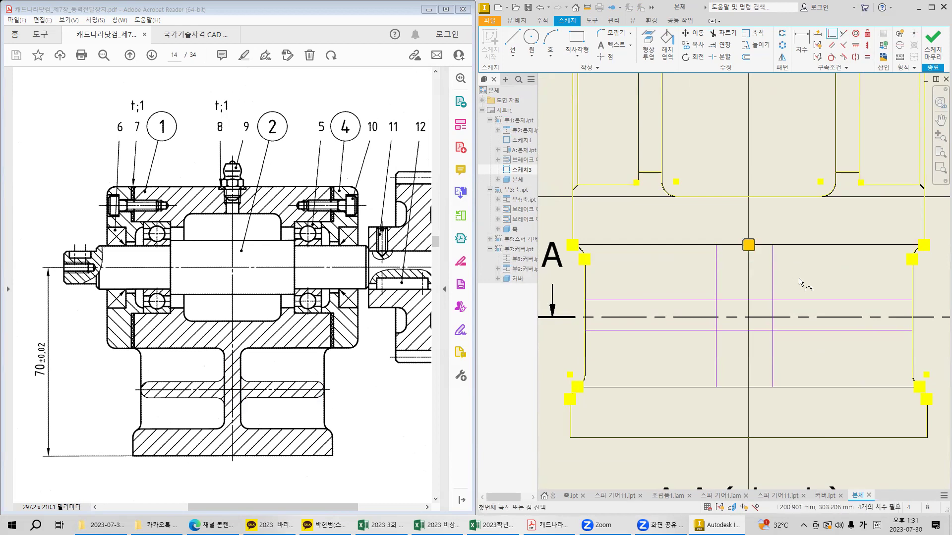
key(Escape)
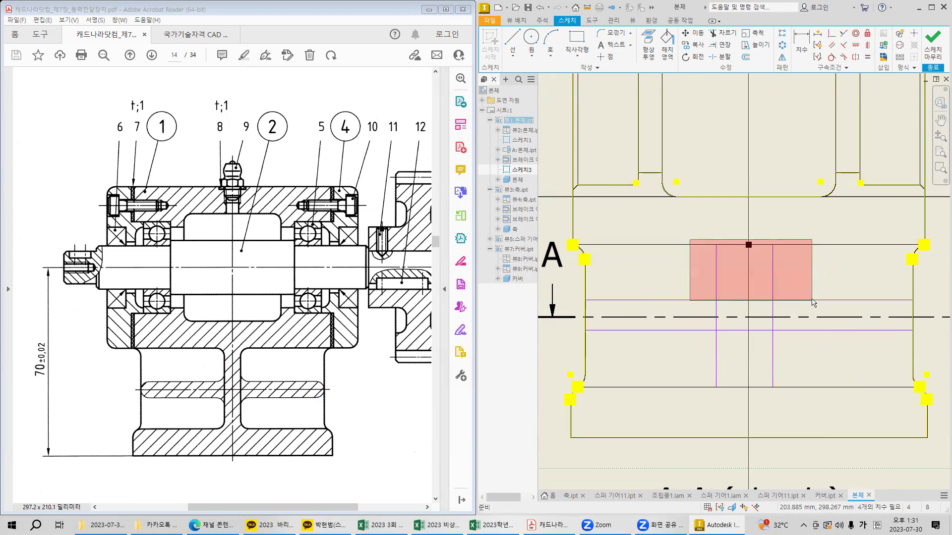
Align the midpoint of the upright rectangle's top edge vertically with the midpoint of the body edge above it.
drag(811, 298, 811, 299)
click(866, 45)
click(744, 245)
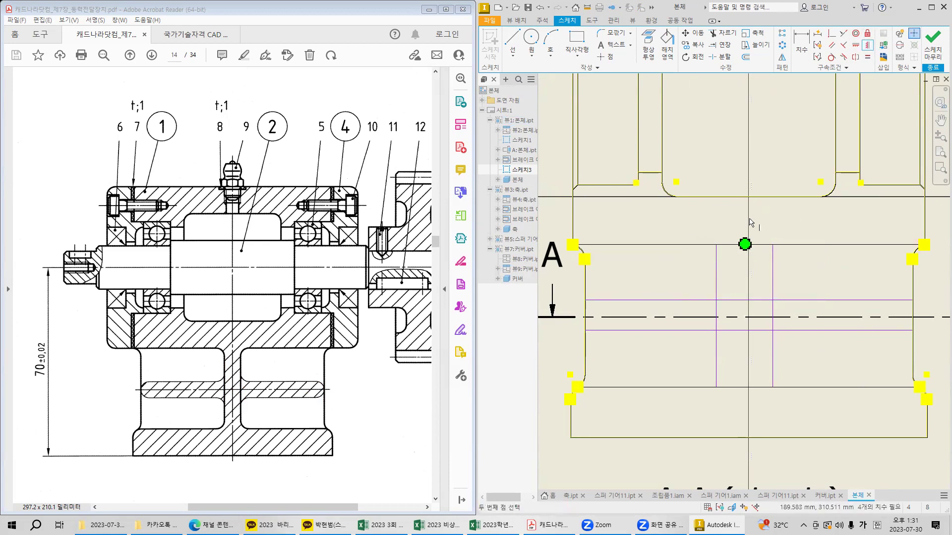
click(750, 196)
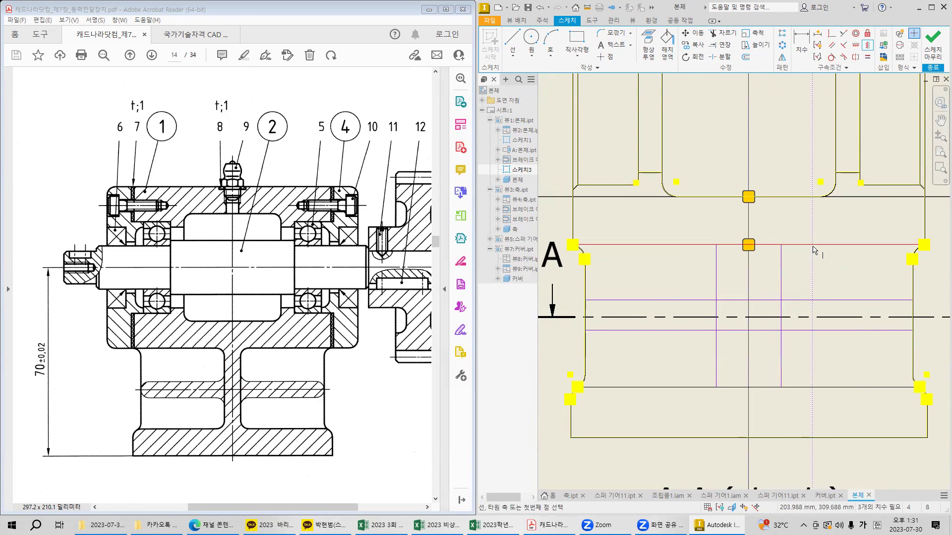
key(Escape)
Examine the horizontal rib's section in the reference assembly drawing and compare it with the sketched rectangle across the pedestal.
scroll(813, 248, down, 3)
middle_drag(755, 300, 733, 266)
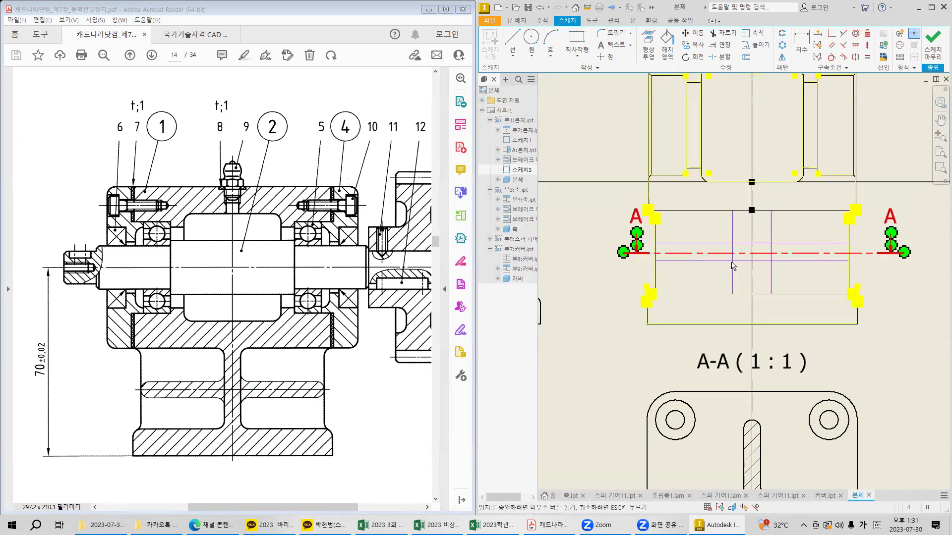
drag(481, 248, 216, 324)
drag(159, 379, 171, 402)
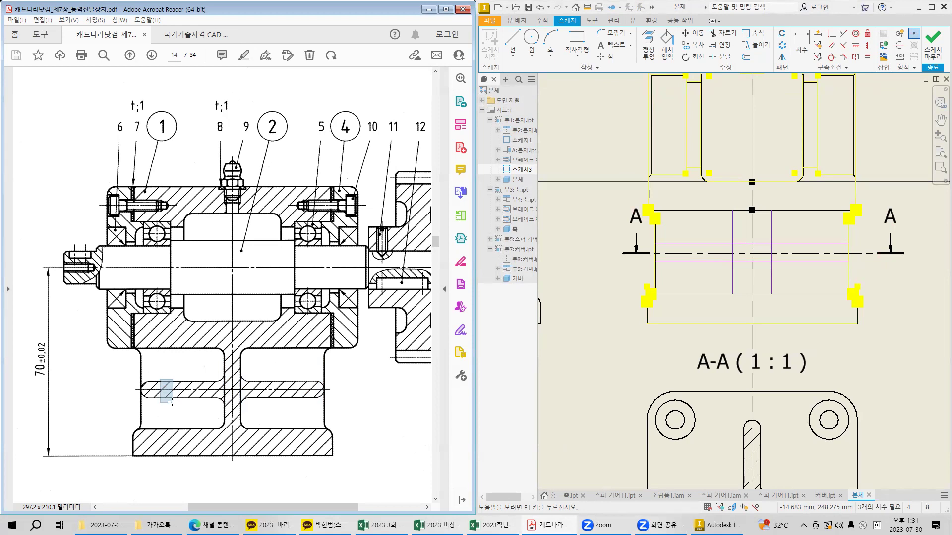
drag(171, 402, 174, 404)
click(715, 238)
key(d)
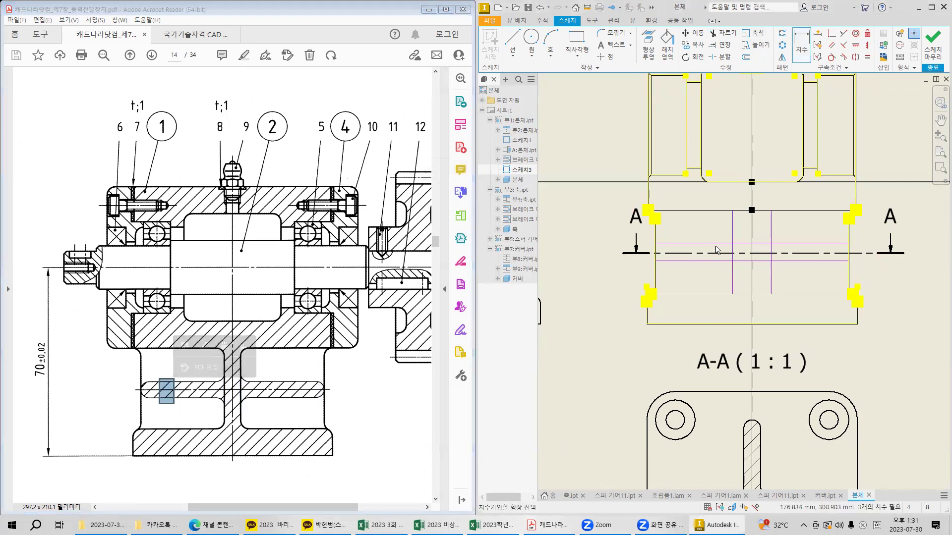
scroll(698, 233, up, 3)
drag(699, 226, 702, 205)
mouse_move(706, 259)
mouse_down()
mouse_move(707, 229)
mouse_move(717, 279)
mouse_up()
drag(725, 206, 728, 226)
drag(733, 279, 733, 262)
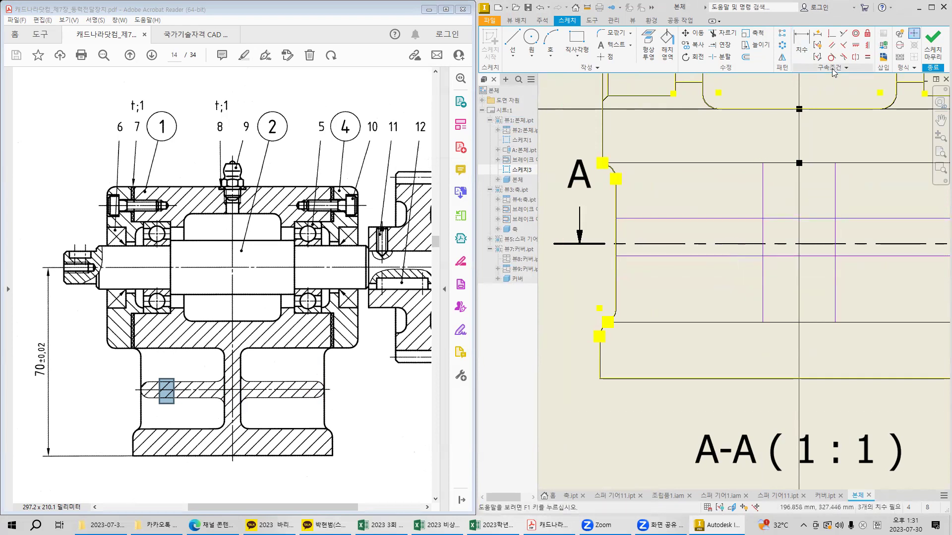
Dimension the horizontal rectangle's height and set it to 6 mm.
click(801, 45)
click(727, 218)
click(728, 257)
click(566, 243)
text(6)
key(Return)
Dimension the upright rectangle's width and set it to 6 mm.
middle_drag(817, 278, 790, 291)
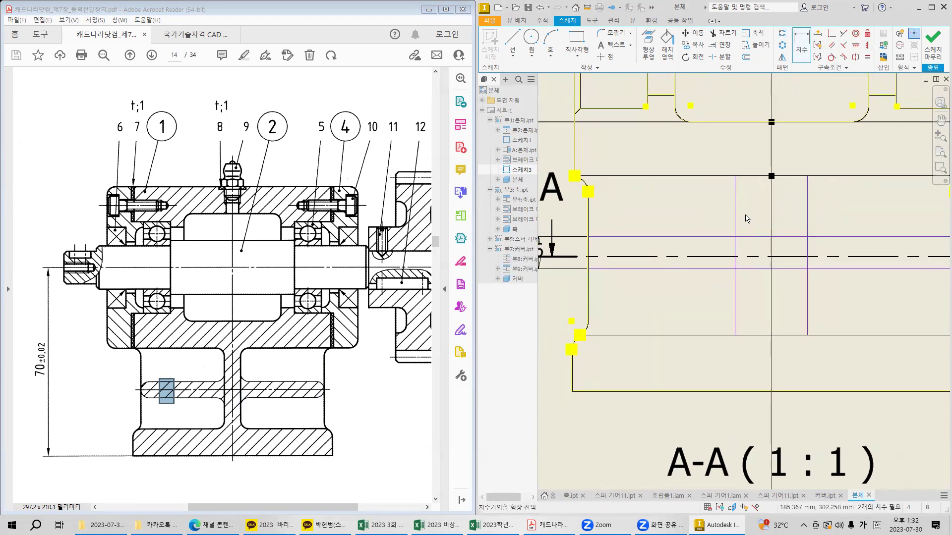
click(735, 212)
click(807, 219)
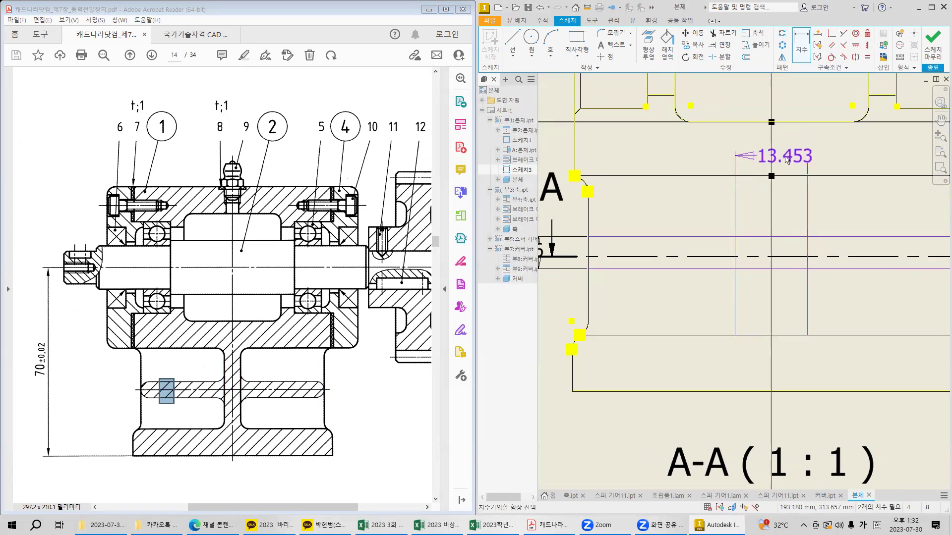
click(787, 159)
text(6)
key(Return)
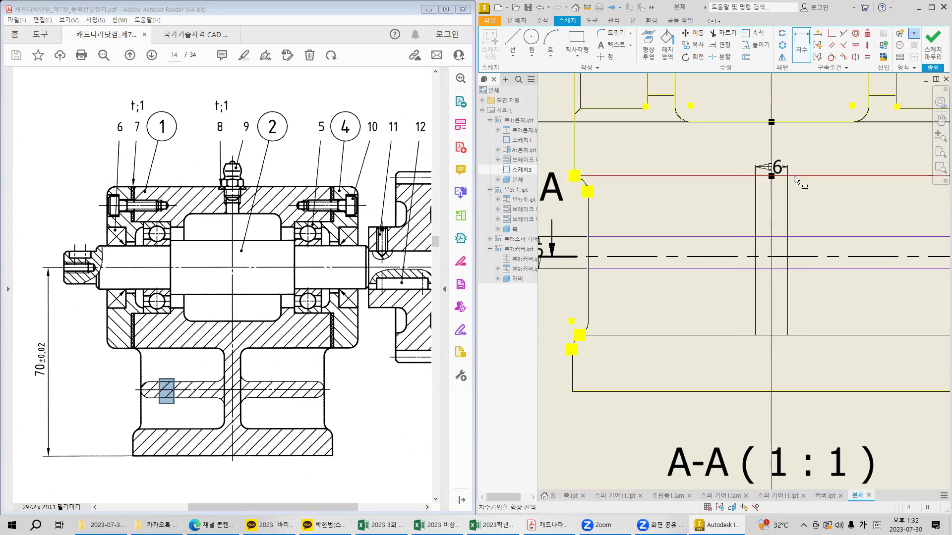
scroll(833, 304, down, 3)
middle_drag(794, 307, 720, 289)
key(Escape)
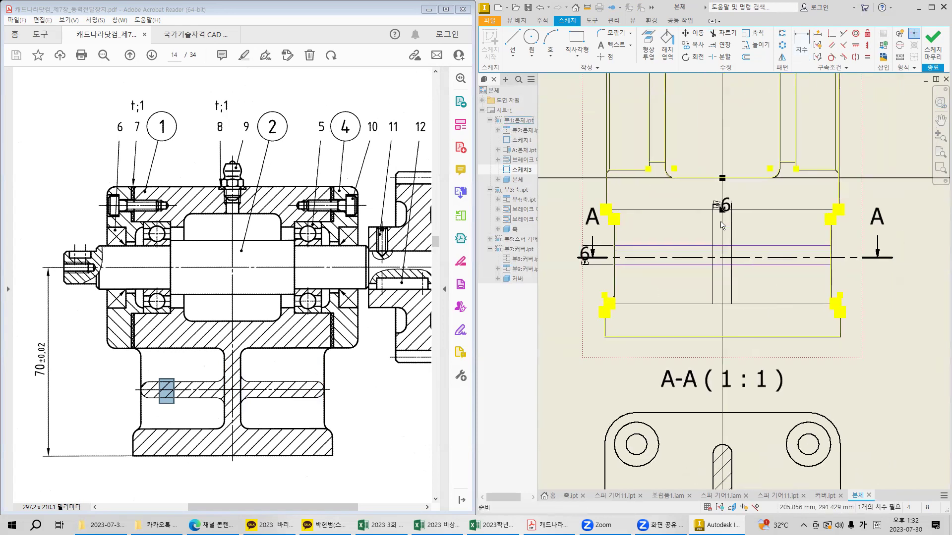
Try to fillet the upper line and the upright rectangle's left edge with a 3 mm radius.
middle_drag(815, 124, 852, 118)
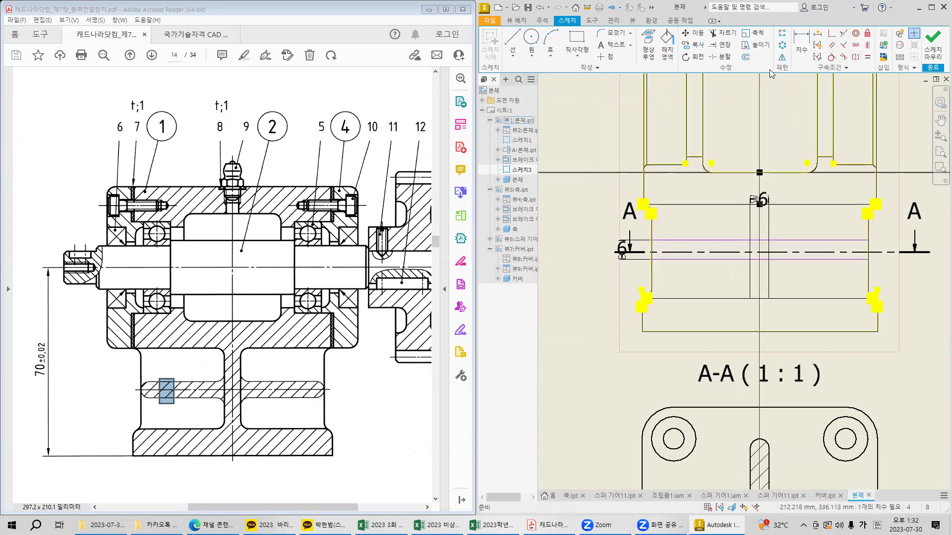
click(623, 37)
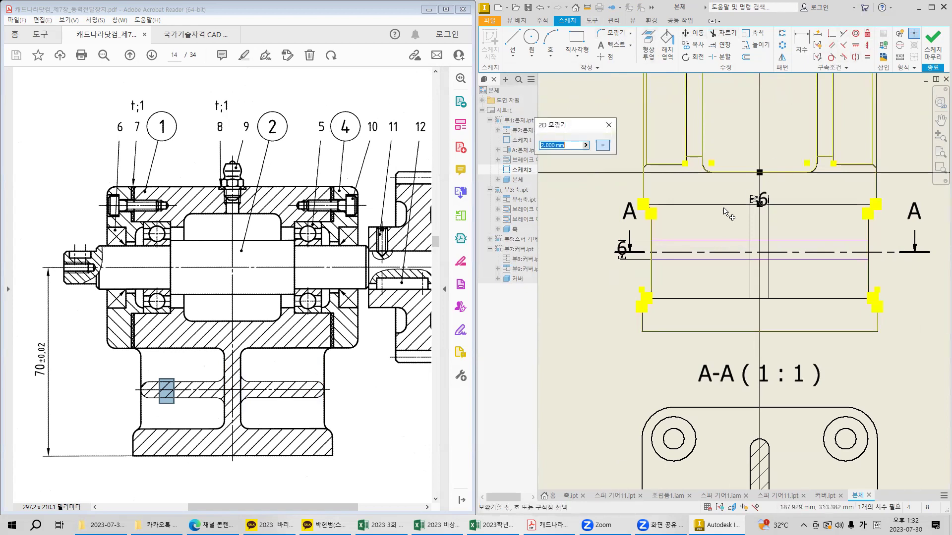
text(3)
scroll(671, 221, up, 2)
click(809, 187)
click(827, 209)
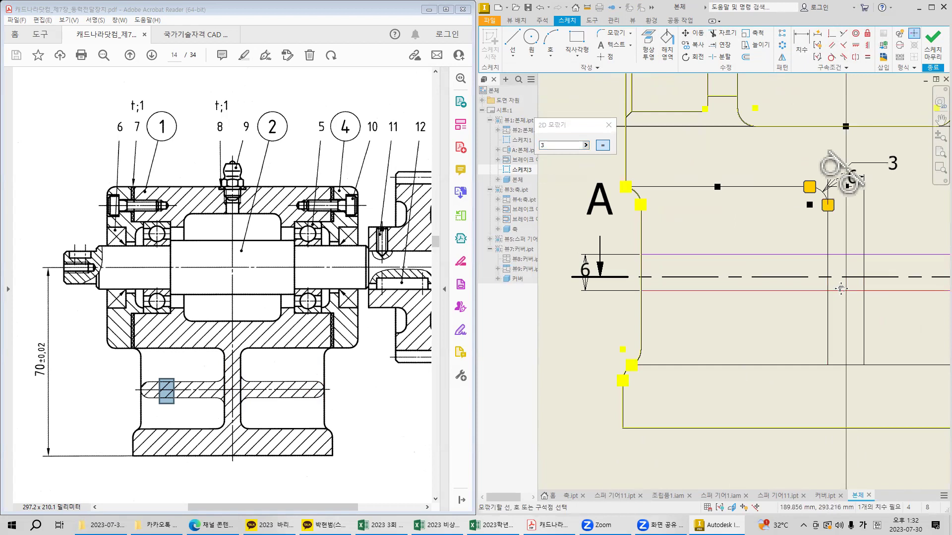
Try to add 3 mm fillets where the ribs cross, at the upper-left and lower-right inner corners.
middle_drag(841, 289, 809, 276)
click(767, 242)
click(795, 231)
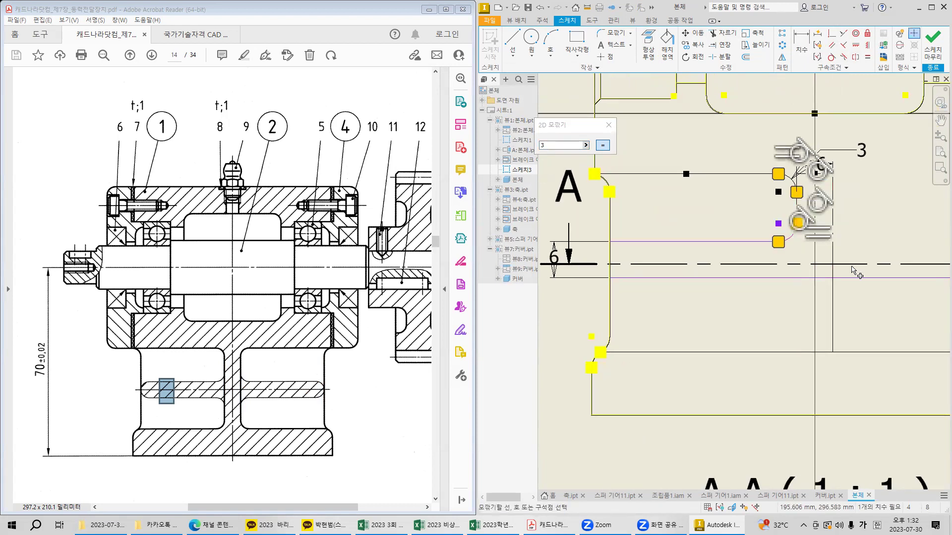
scroll(855, 271, down, 2)
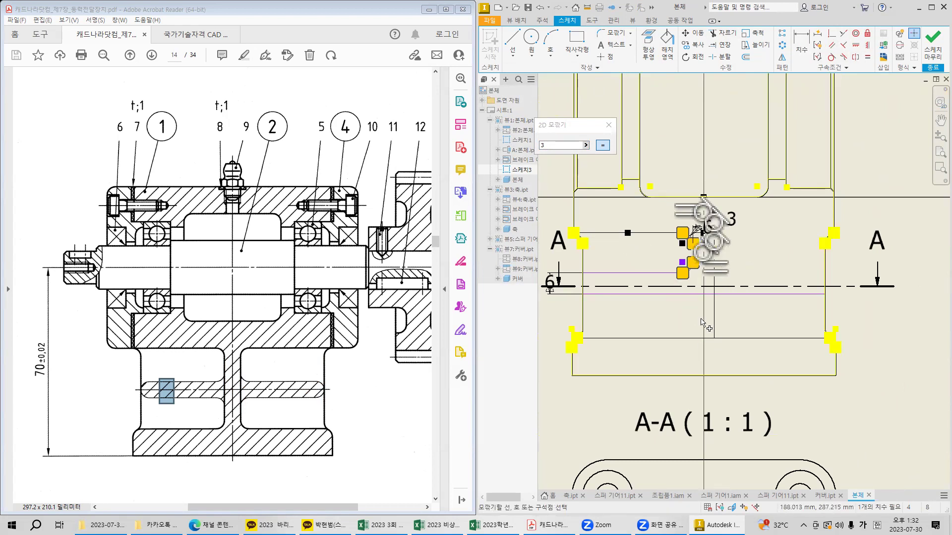
click(715, 313)
click(741, 294)
key(Escape)
Try to replace the horizontal rib's lower edge with a 31 mm line from the pedestal's left side.
middle_drag(747, 322, 763, 318)
click(512, 40)
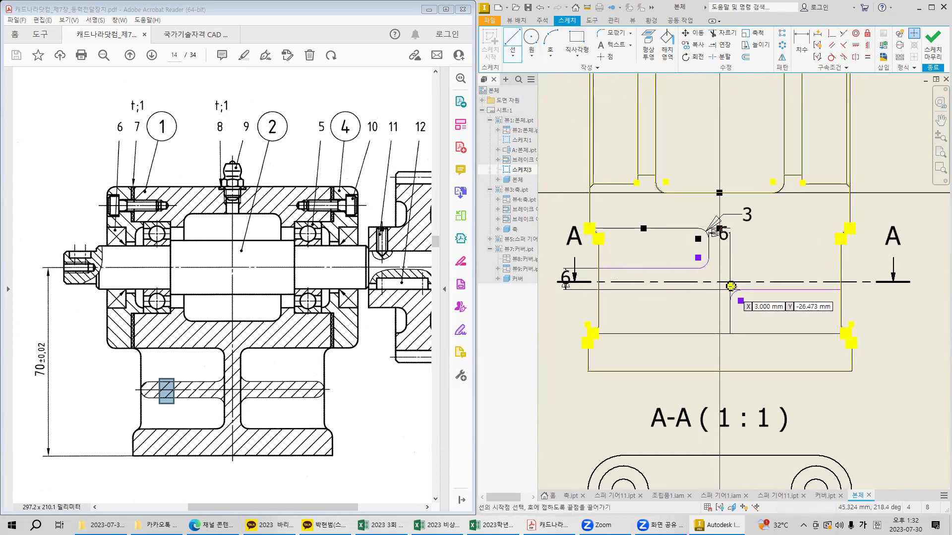
click(598, 288)
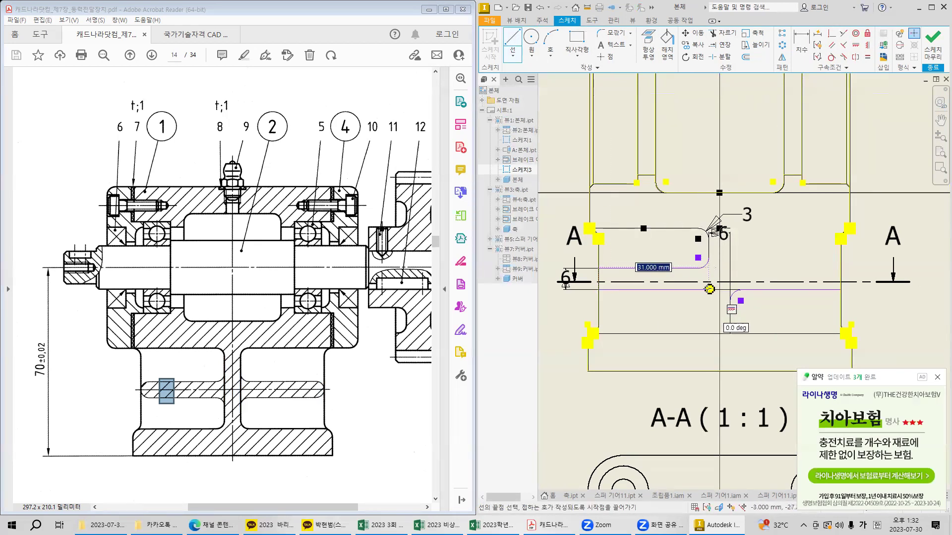
click(709, 289)
key(Escape)
middle_drag(739, 304, 730, 309)
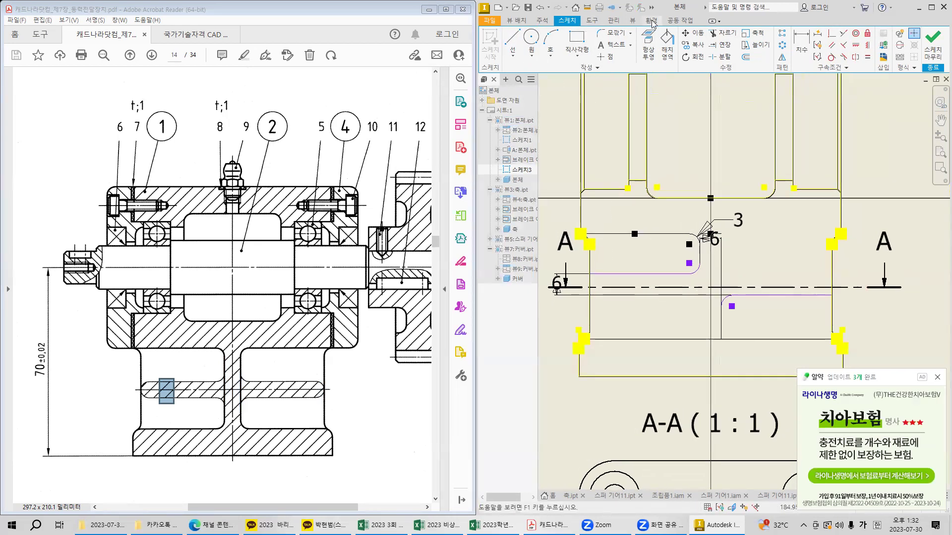
click(516, 40)
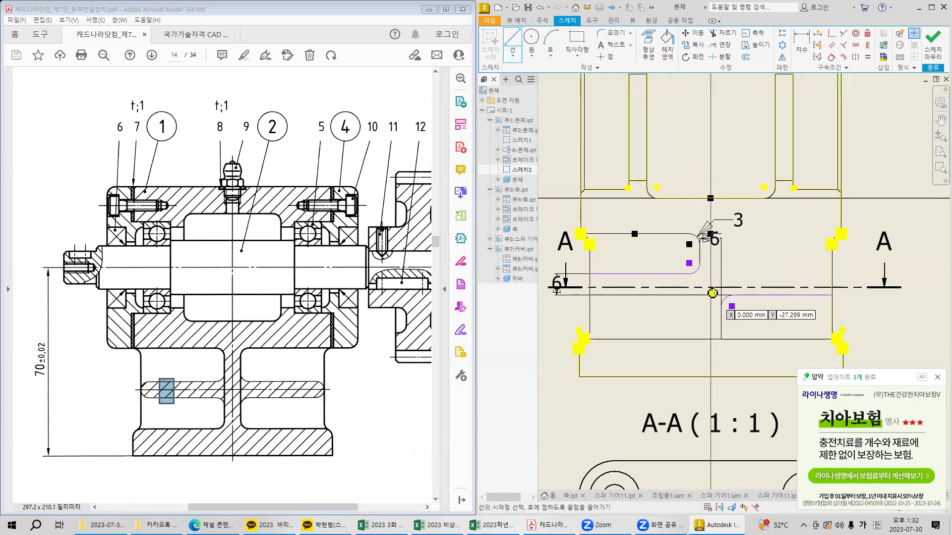
key(Escape)
Undo the replacement rib line and the 3 mm fillets.
key(ctrl+z)
key(ctrl+z)
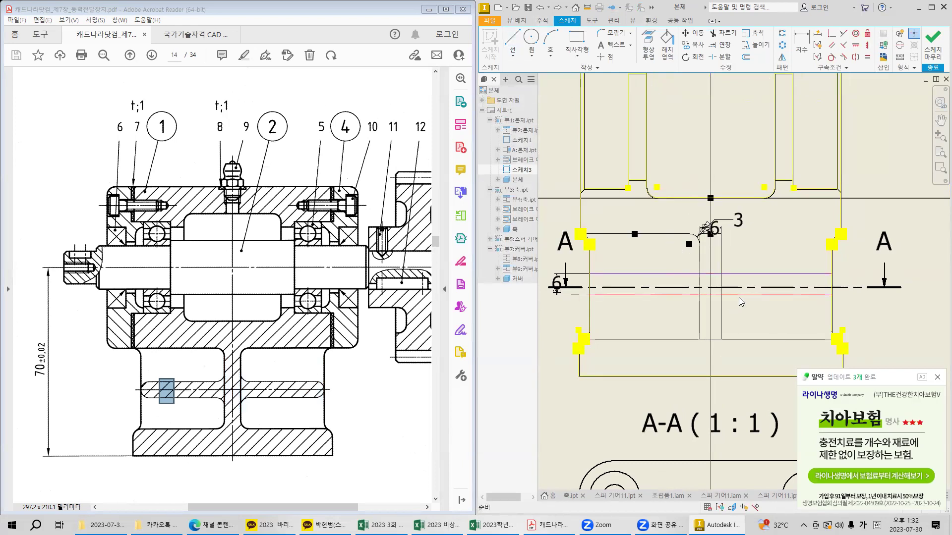
key(ctrl+z)
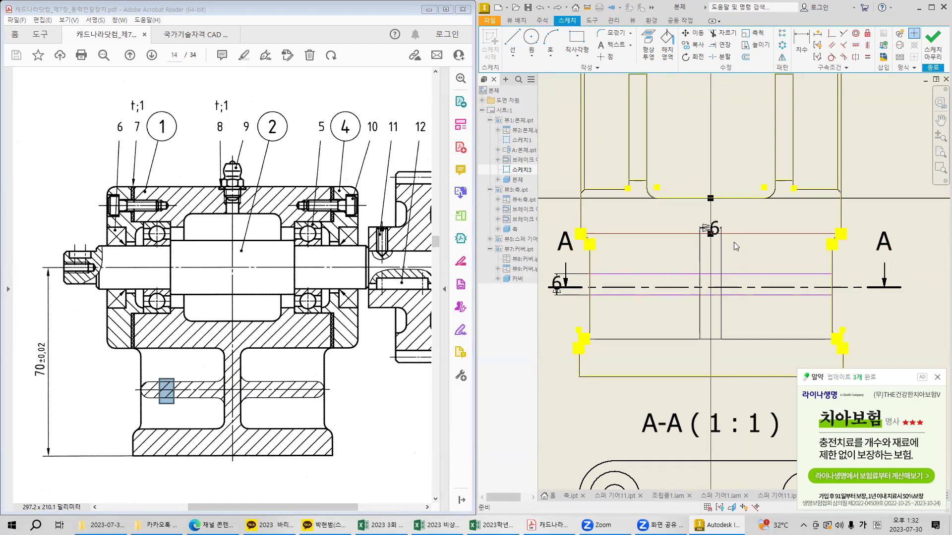
Trim the segments of the horizontal and upright rib edges that run through the ribs' crossing.
scroll(734, 242, up, 3)
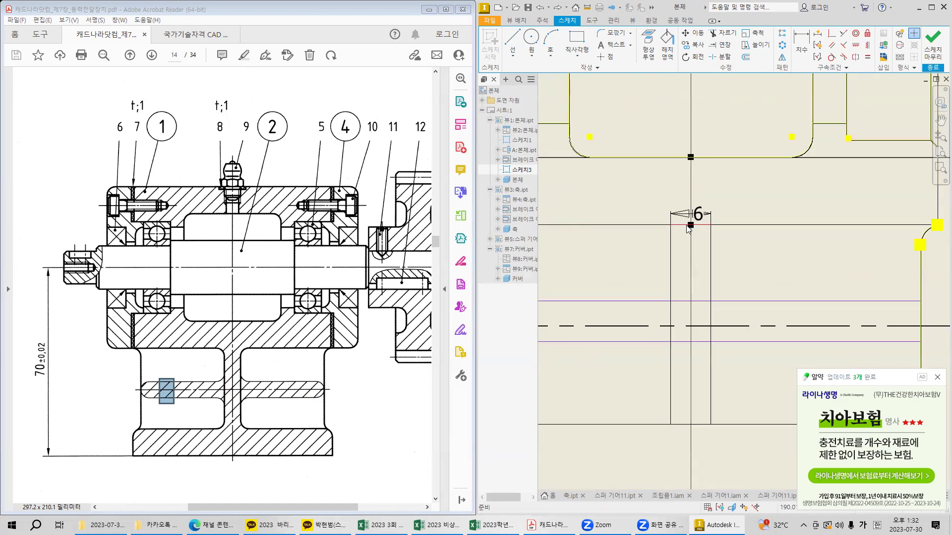
key(x)
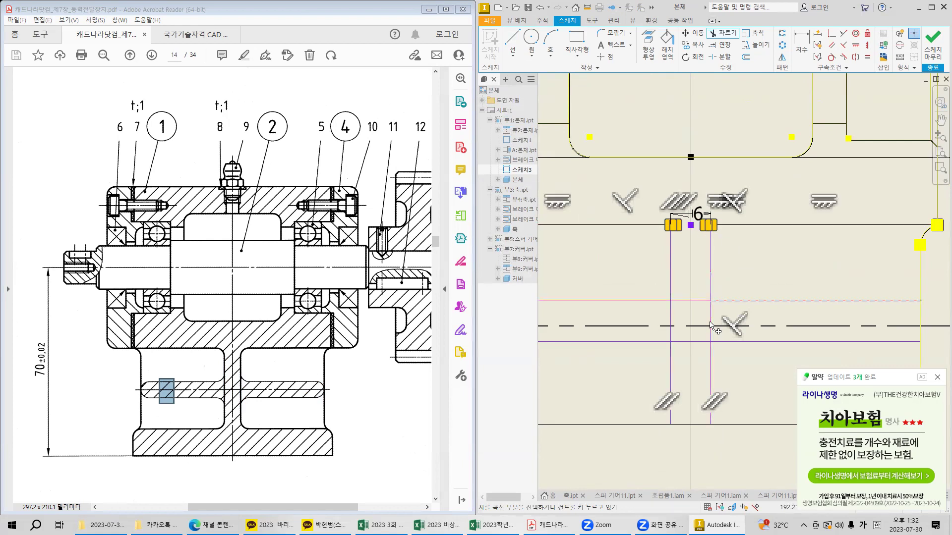
scroll(697, 255, up, 2)
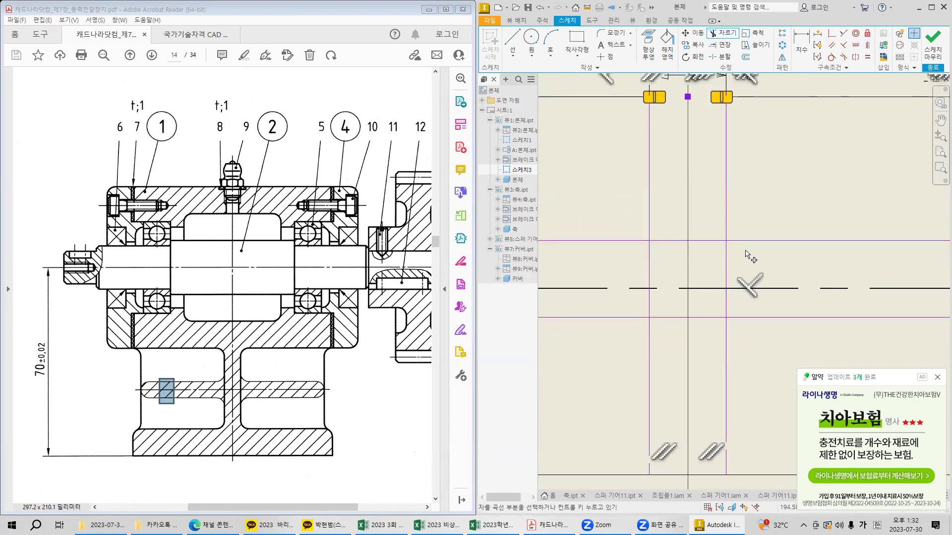
click(711, 242)
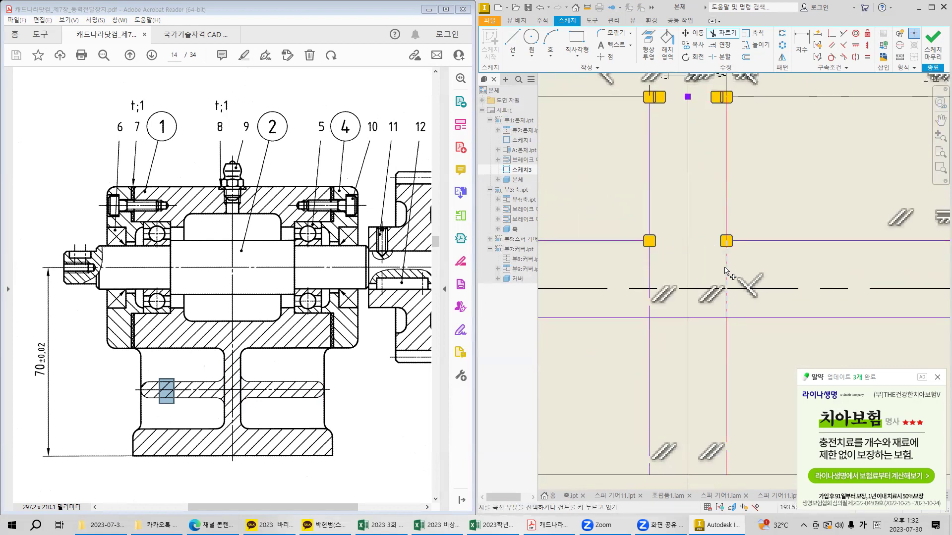
click(648, 283)
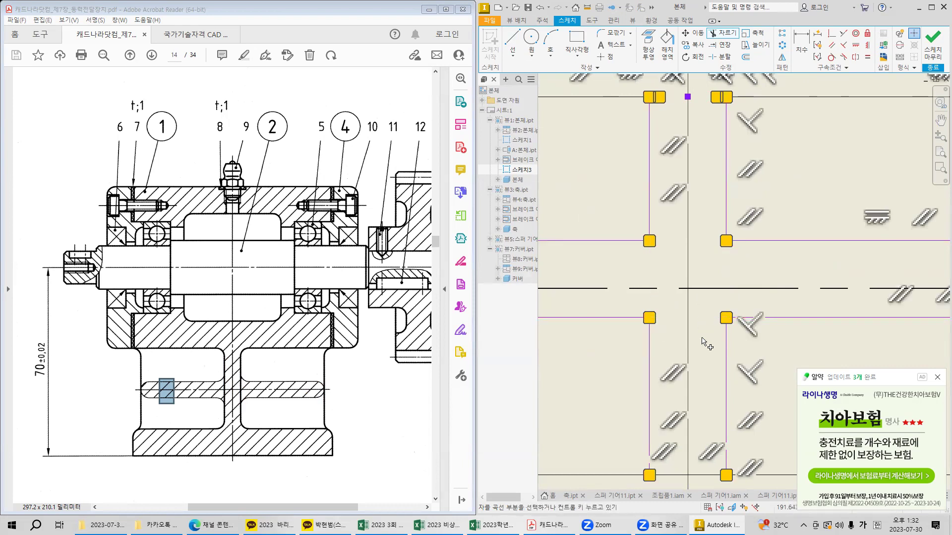
scroll(702, 350, down, 3)
middle_drag(710, 358, 710, 306)
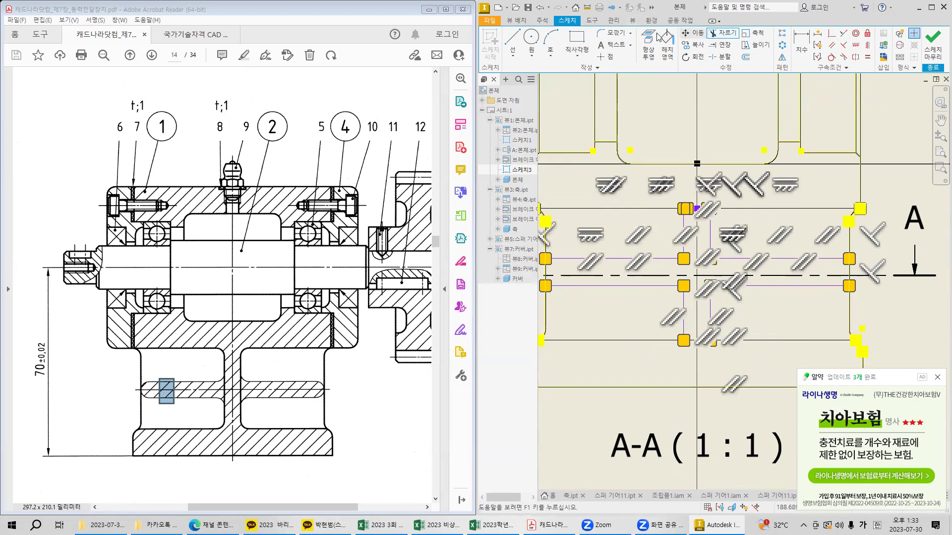
Add 3 mm fillets at the upright rib's two upper corners and at the four inner corners where the ribs cross.
click(614, 34)
click(668, 209)
click(683, 221)
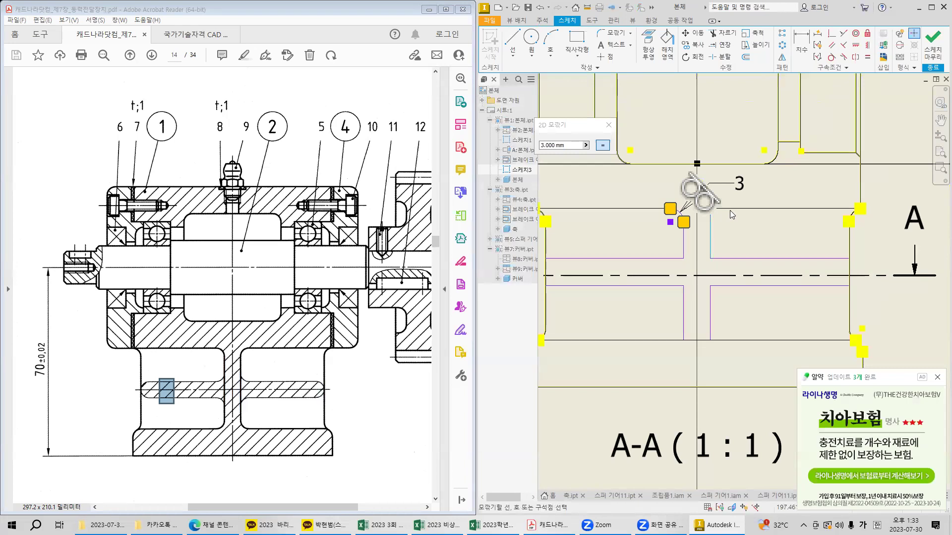
click(730, 211)
click(710, 243)
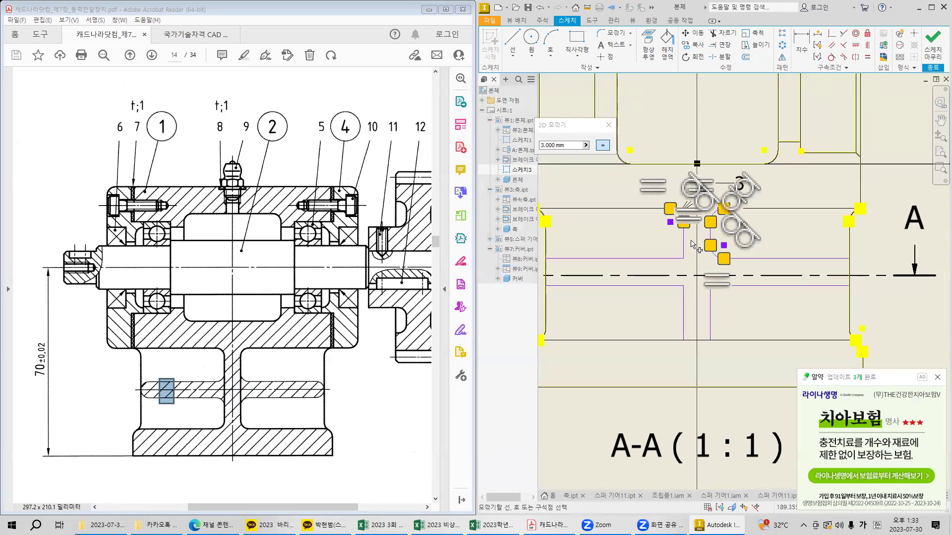
click(663, 259)
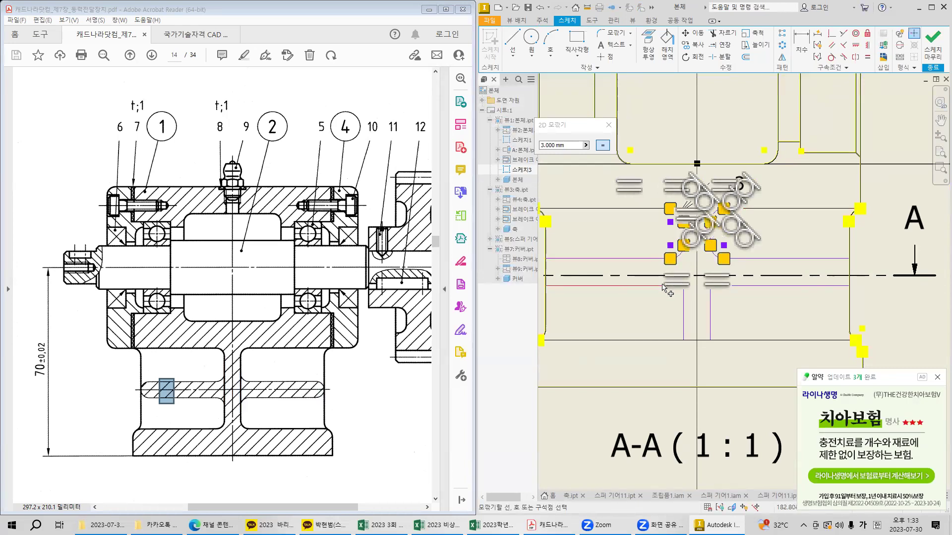
click(682, 298)
click(733, 286)
middle_drag(746, 332, 742, 308)
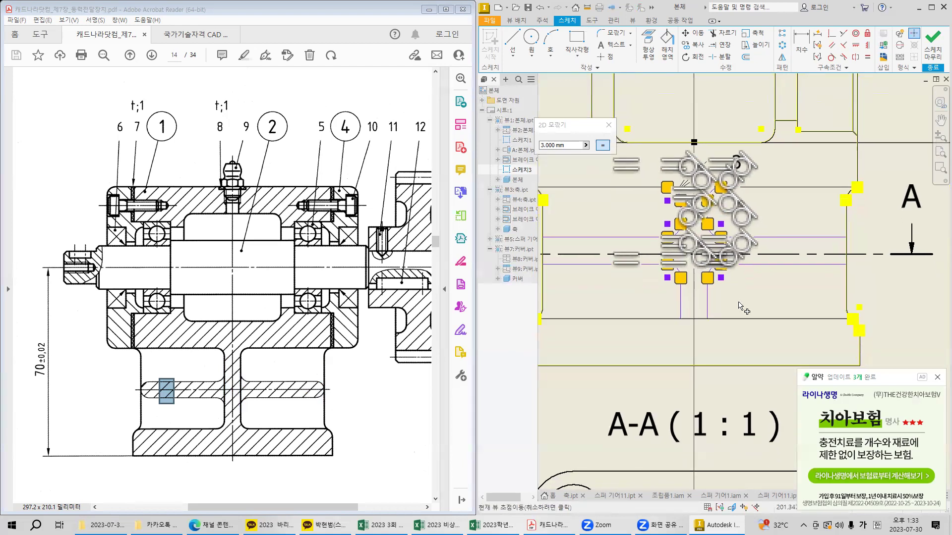
Trim the base's upper line between the upright rib's edges and add 3 mm fillets at the rib's two lower corners.
click(726, 34)
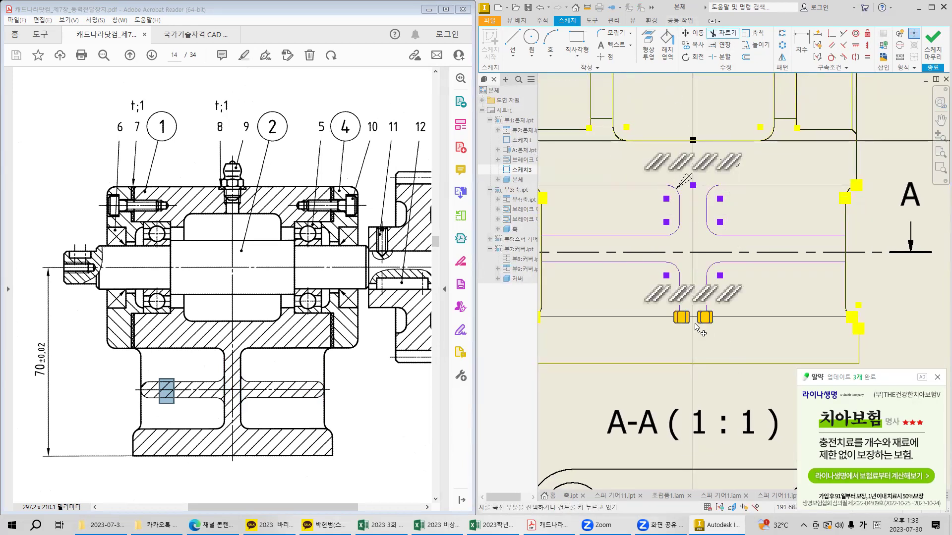
click(694, 317)
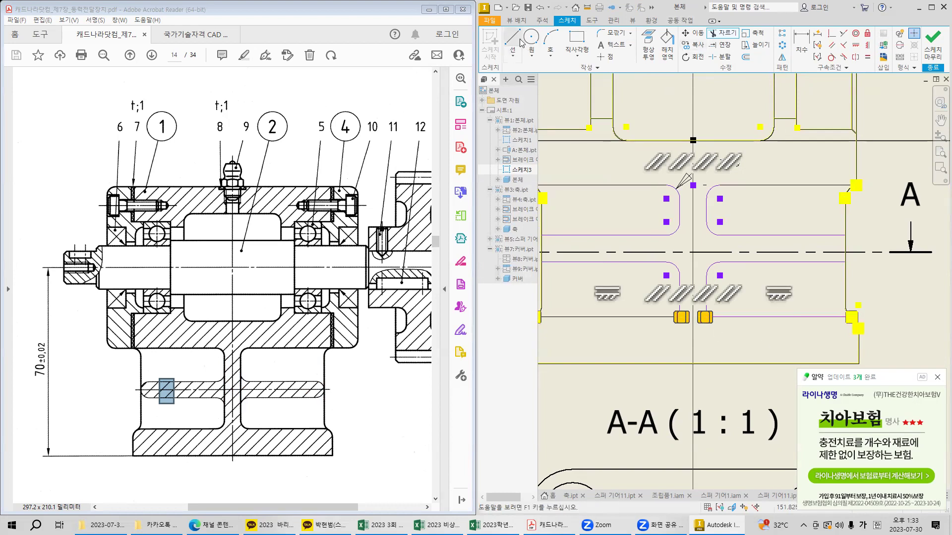
click(615, 33)
click(706, 286)
click(726, 317)
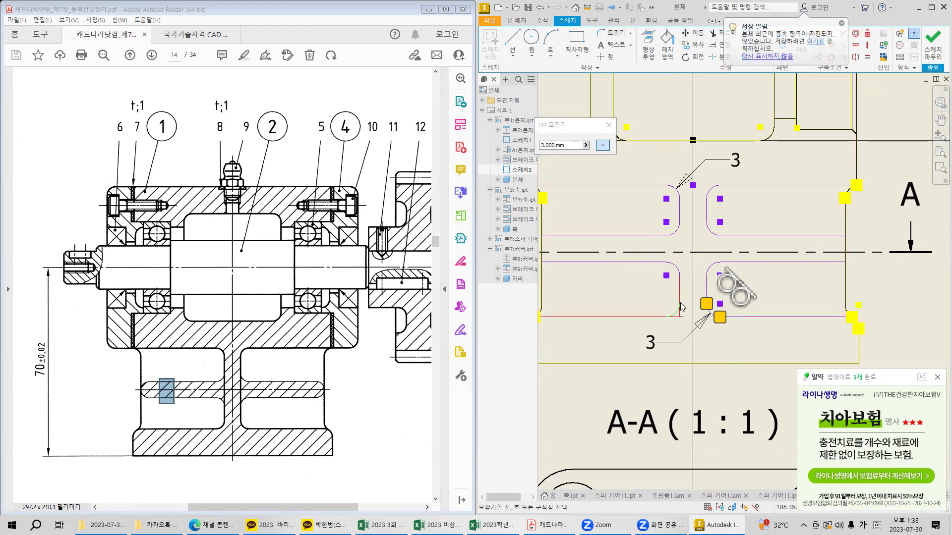
click(680, 304)
middle_drag(758, 280, 820, 286)
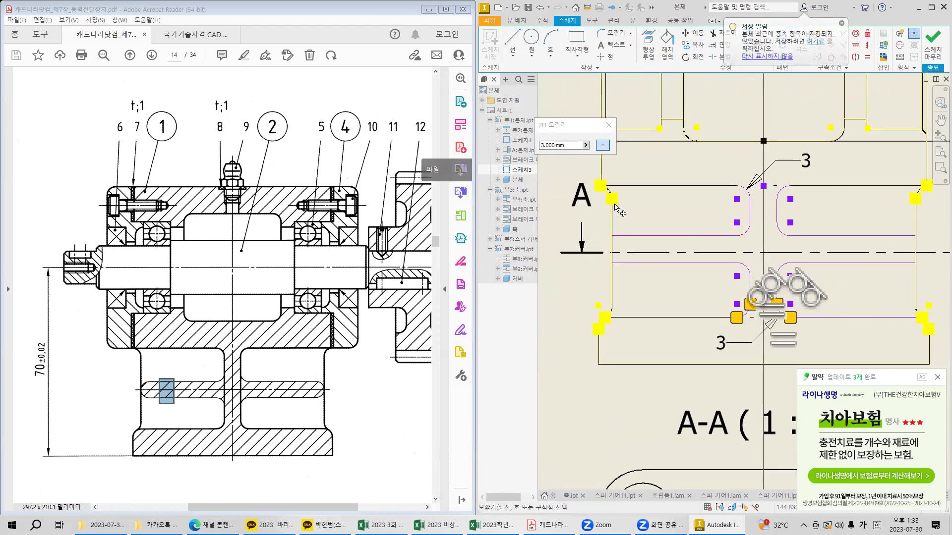
key(Escape)
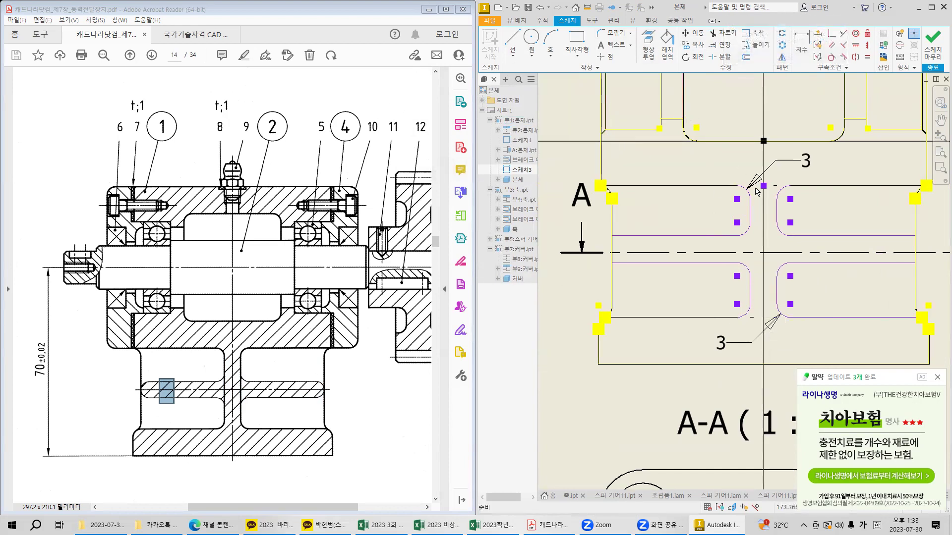
middle_drag(757, 207, 741, 217)
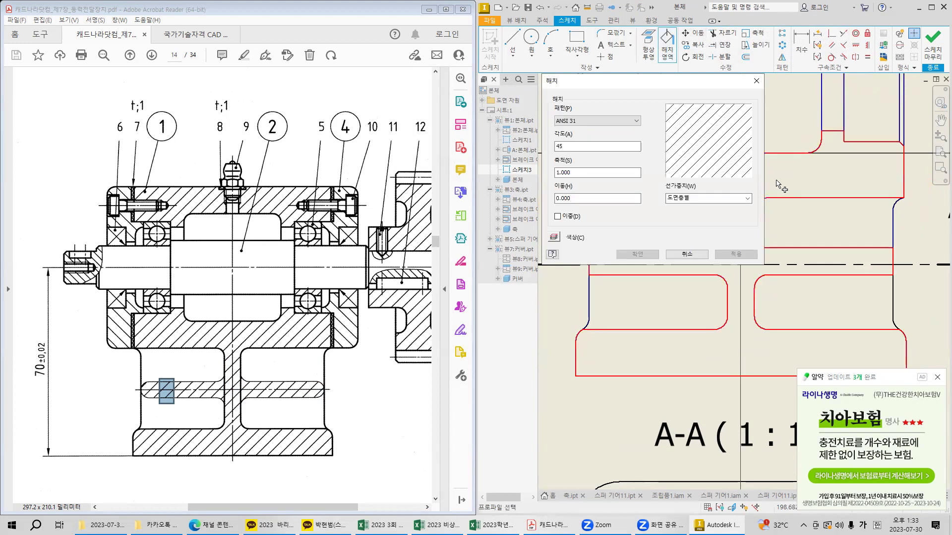
click(783, 187)
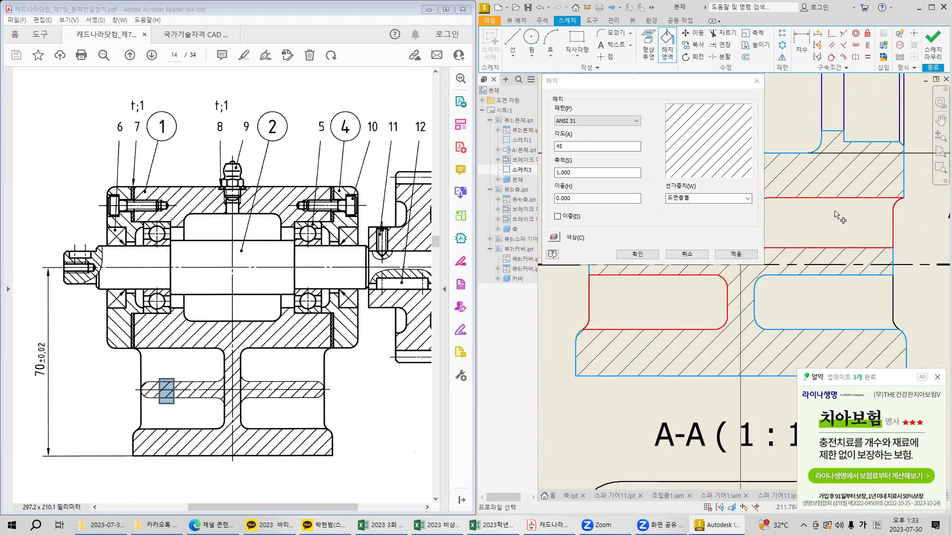
mouse_move(838, 217)
middle_down()
mouse_move(914, 217)
mouse_move(845, 206)
middle_up()
key(Escape)
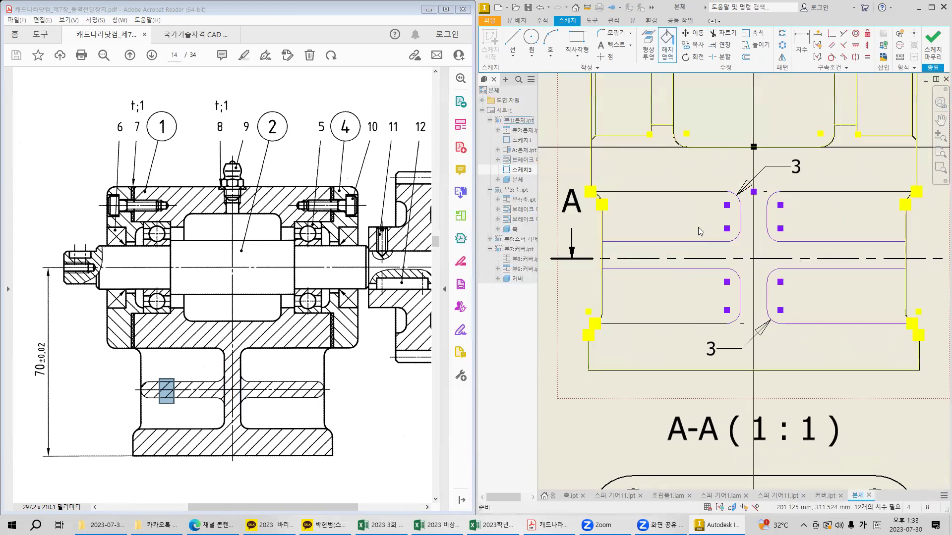
Round the horizontal rib's left end with 3 mm fillets between its two edges and the pedestal's left side, following the reference drawing.
scroll(605, 254, down, 3)
scroll(605, 257, down, 3)
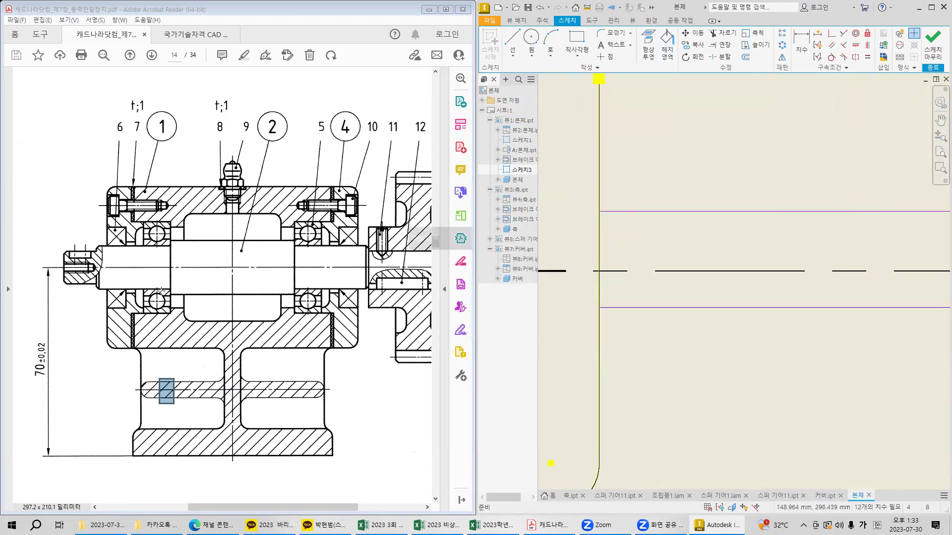
drag(140, 383, 158, 406)
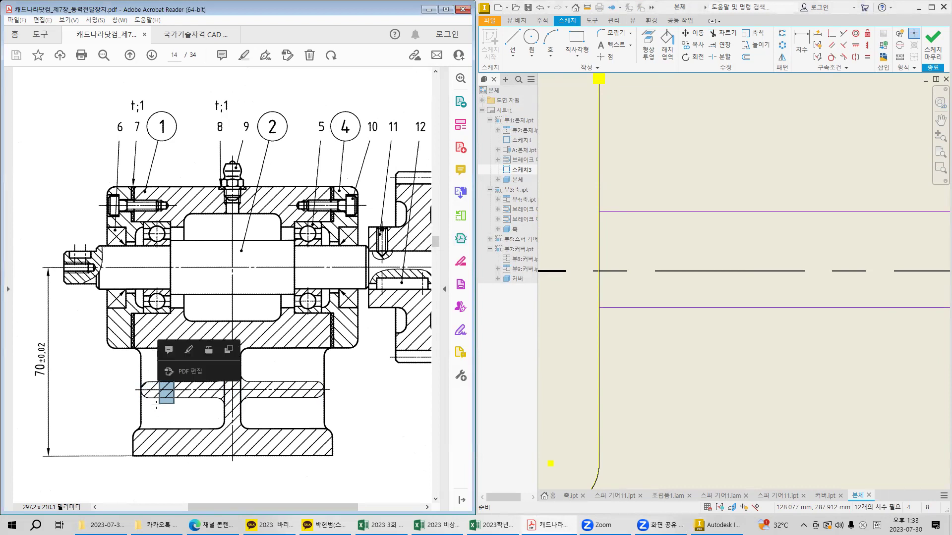
click(622, 37)
click(665, 211)
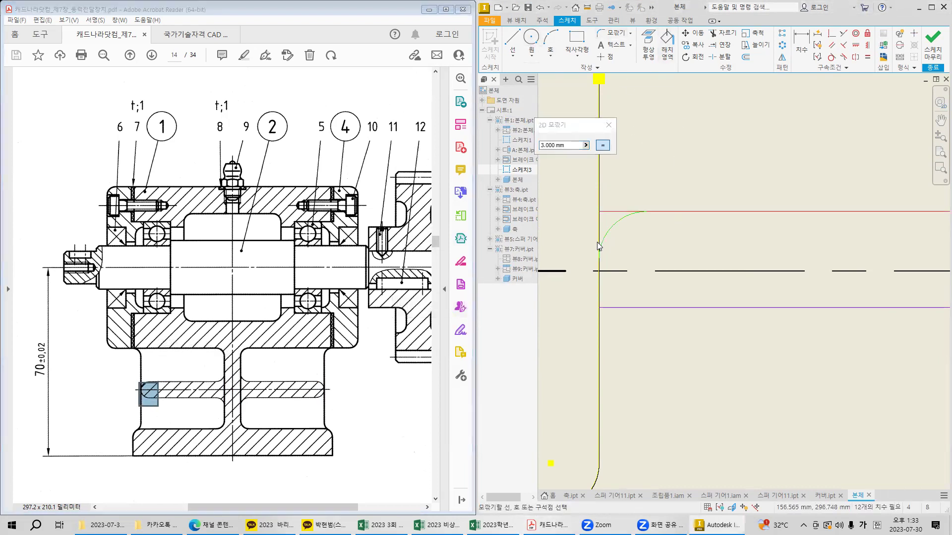
click(599, 244)
click(667, 307)
click(600, 263)
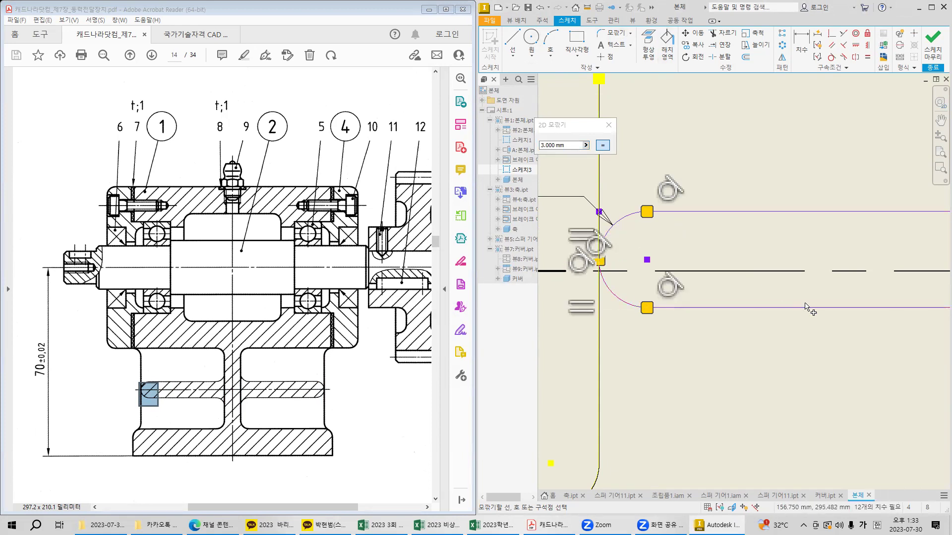
Round the horizontal rib's right end with 3 mm fillets between its two edges and the pedestal's right side.
middle_drag(882, 322, 510, 300)
scroll(744, 302, up, 1)
scroll(743, 306, down, 4)
middle_drag(680, 306, 661, 304)
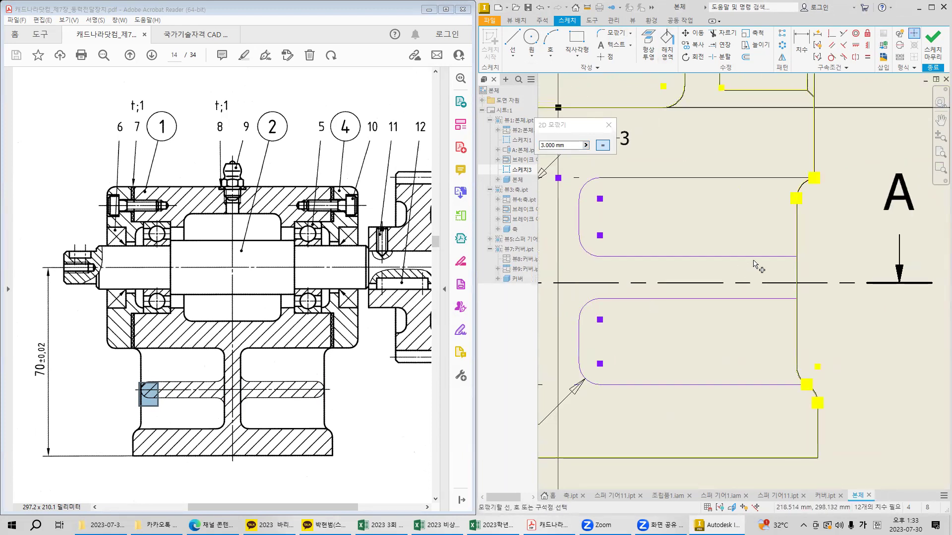
click(756, 257)
click(795, 266)
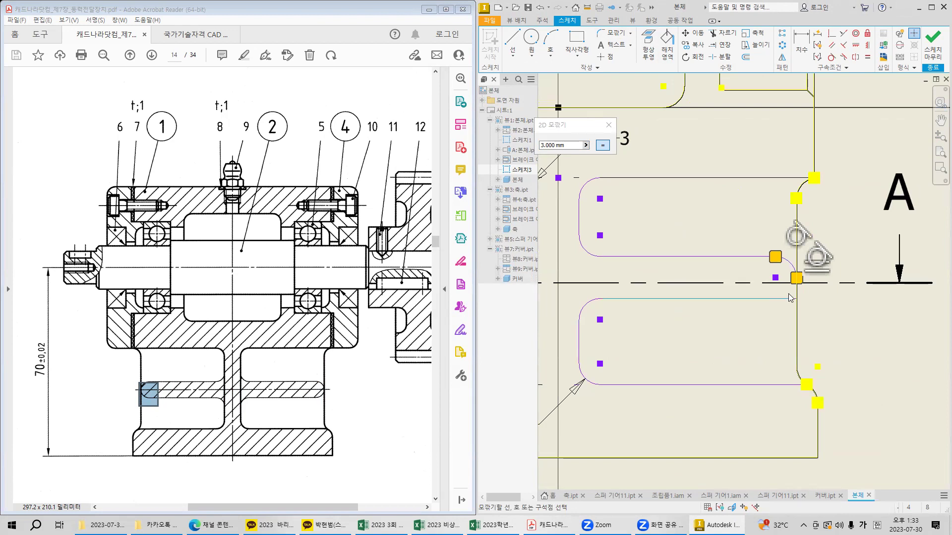
click(796, 285)
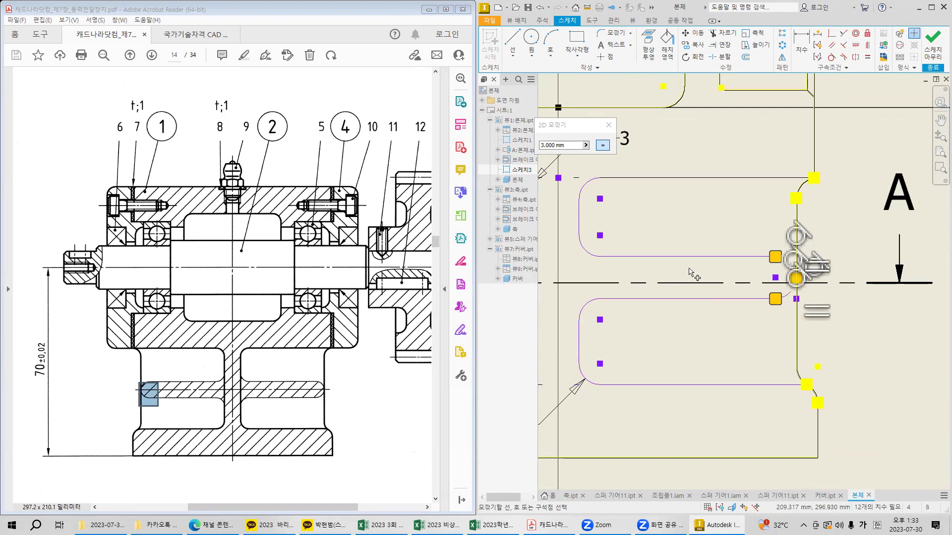
click(609, 125)
Hatch the body's cut walls, base and ribs with the ANSI 31 pattern at 45° and scale 1, and finish the sketch.
scroll(626, 194, up, 2)
scroll(640, 200, down, 5)
middle_drag(641, 200, 800, 252)
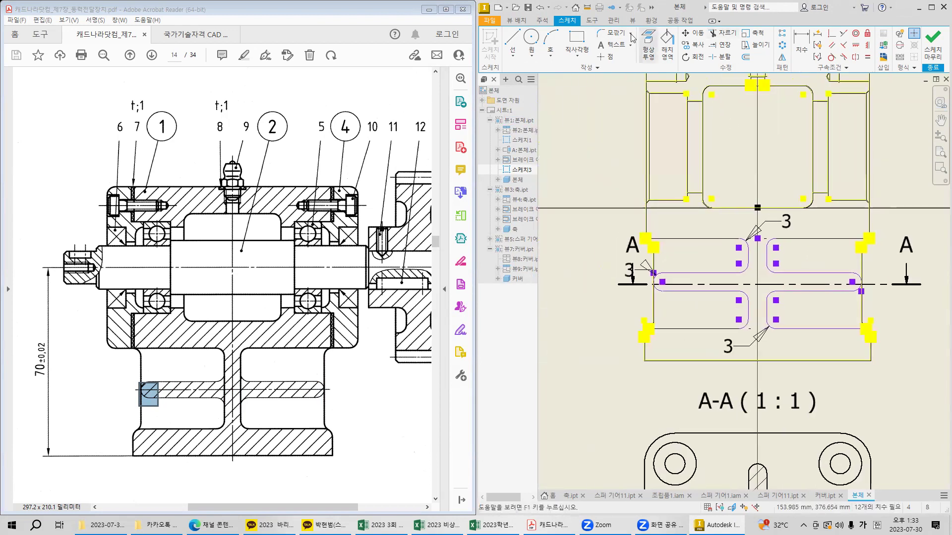
click(666, 49)
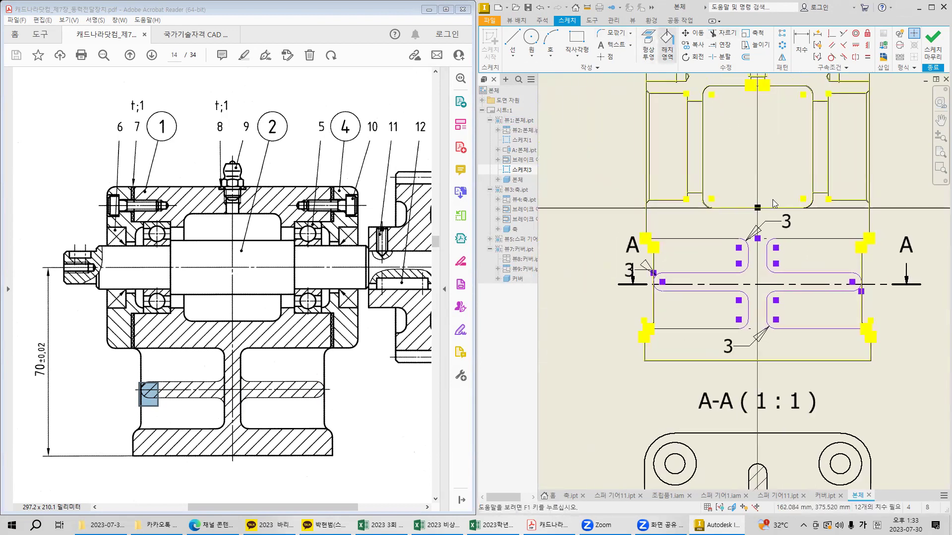
click(782, 228)
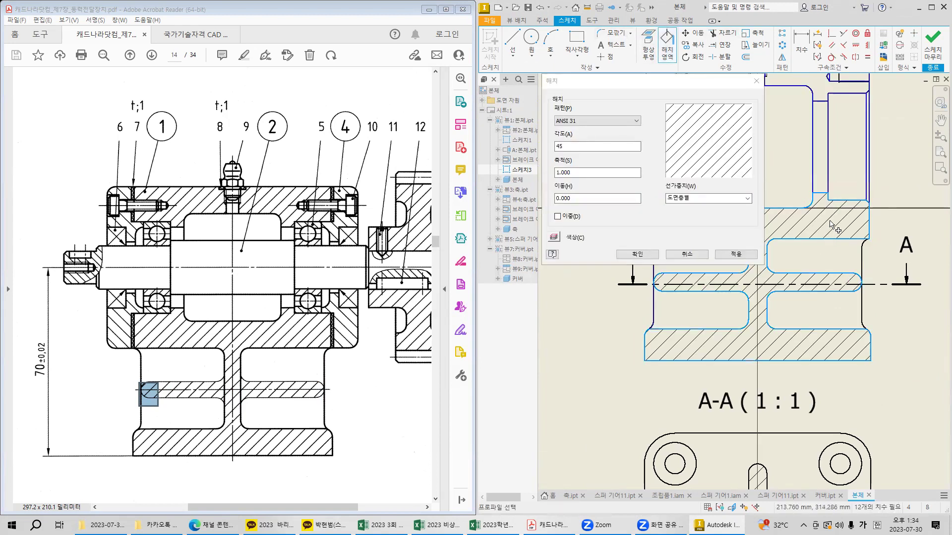
mouse_move(830, 179)
middle_down()
mouse_move(851, 239)
mouse_move(890, 246)
middle_up()
click(850, 238)
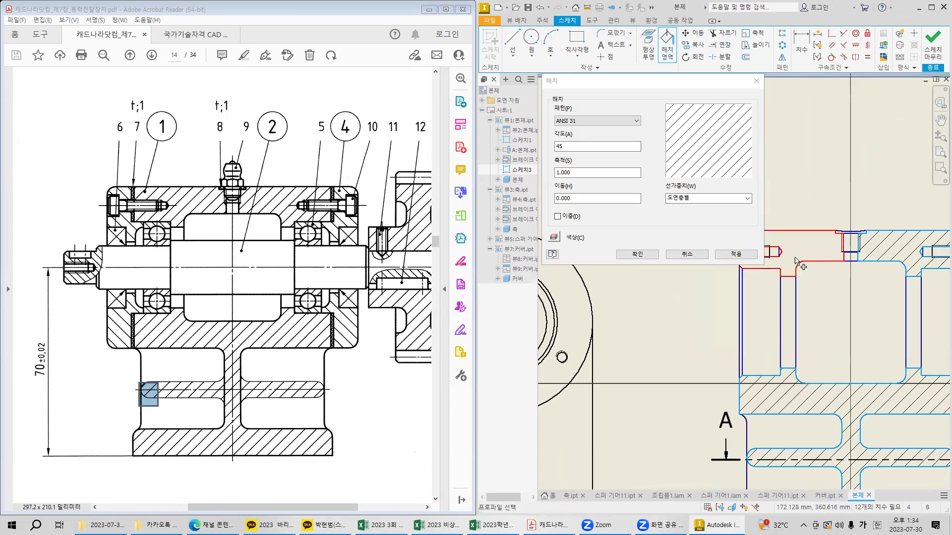
click(652, 256)
middle_drag(786, 323, 679, 142)
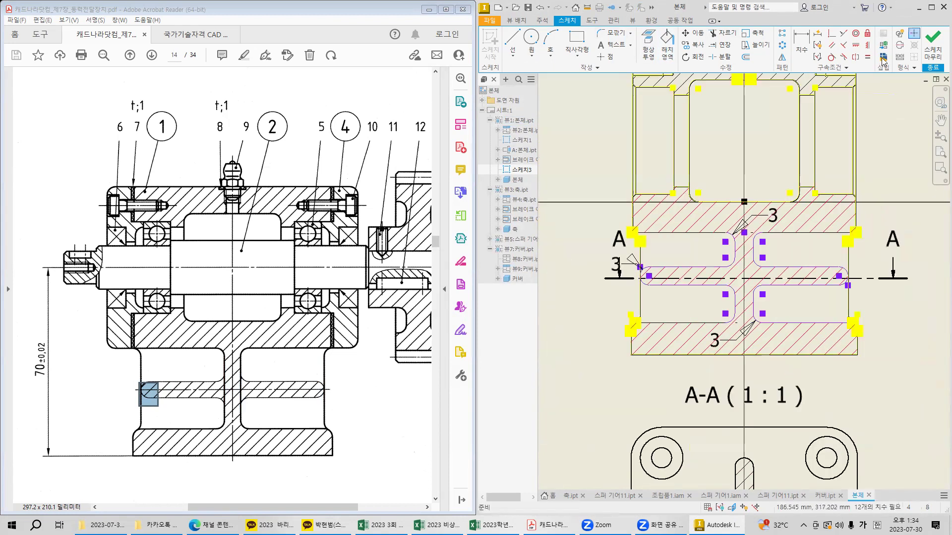
click(932, 49)
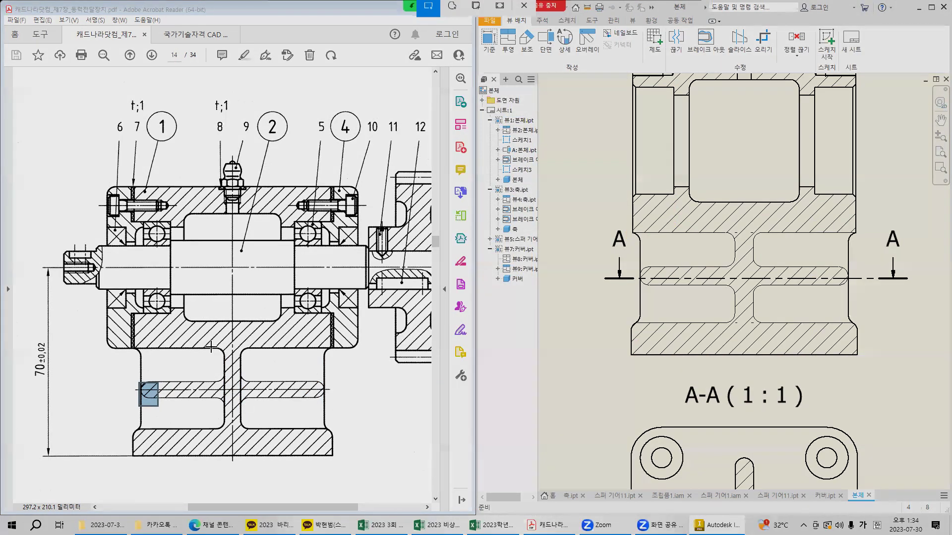
Reopen the rib sketch and draw vertical lines about 23.6 mm long along the upright rib's two edges, crossing the horizontal rib.
drag(210, 347, 299, 410)
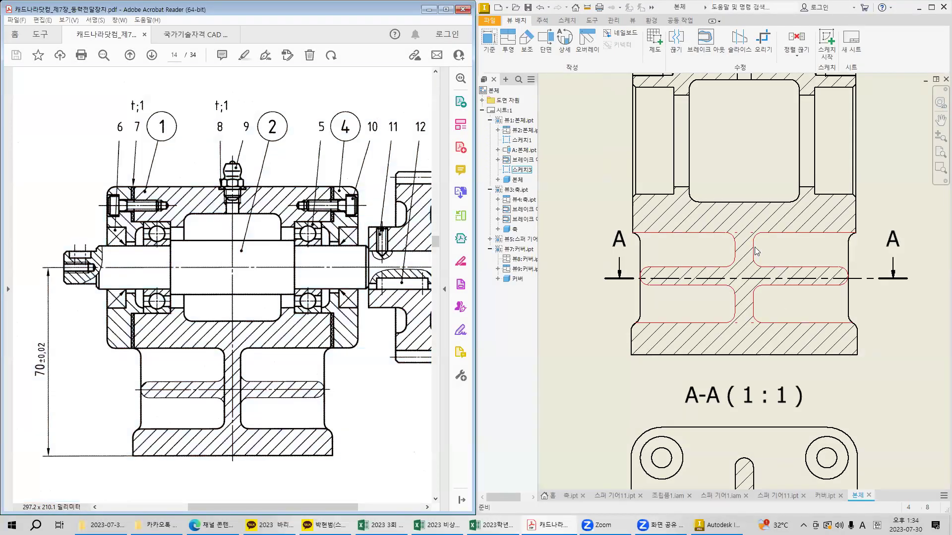
double_click(755, 251)
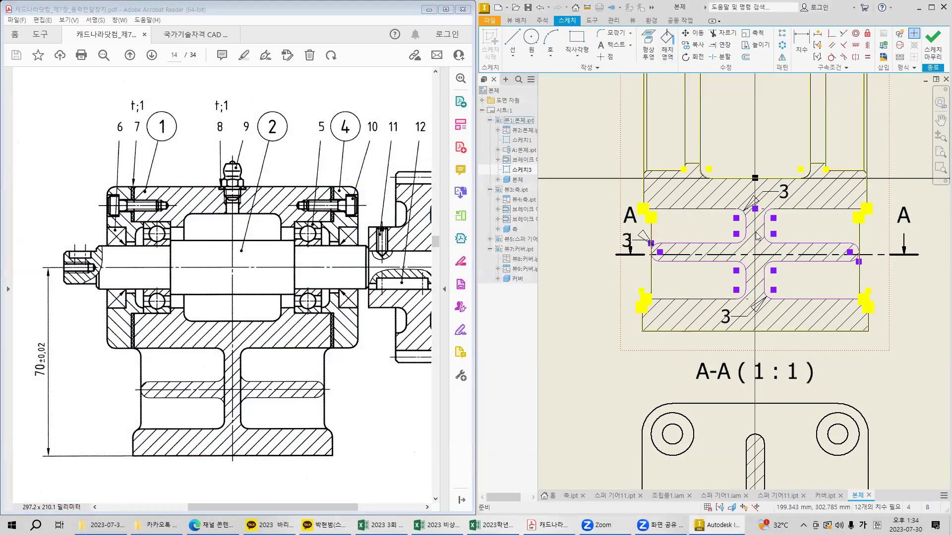
key(l)
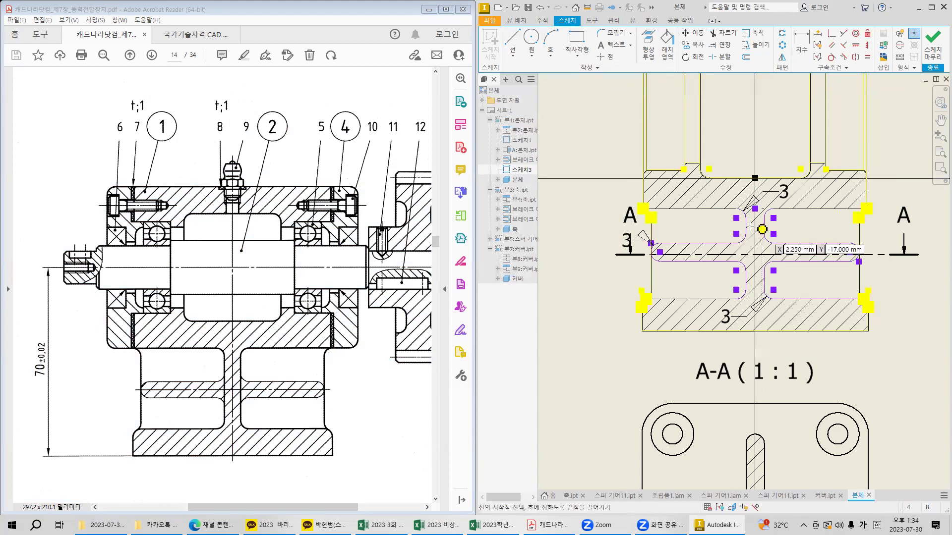
click(746, 217)
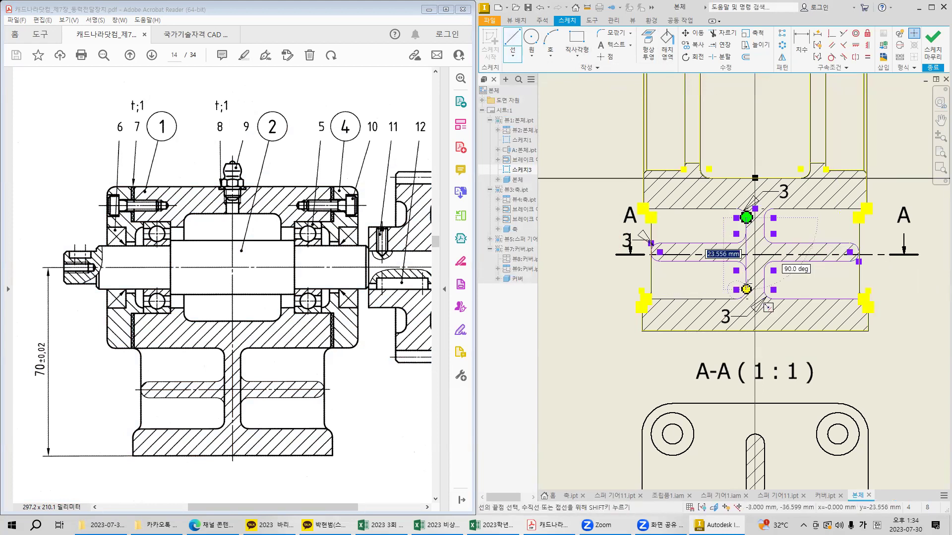
click(746, 289)
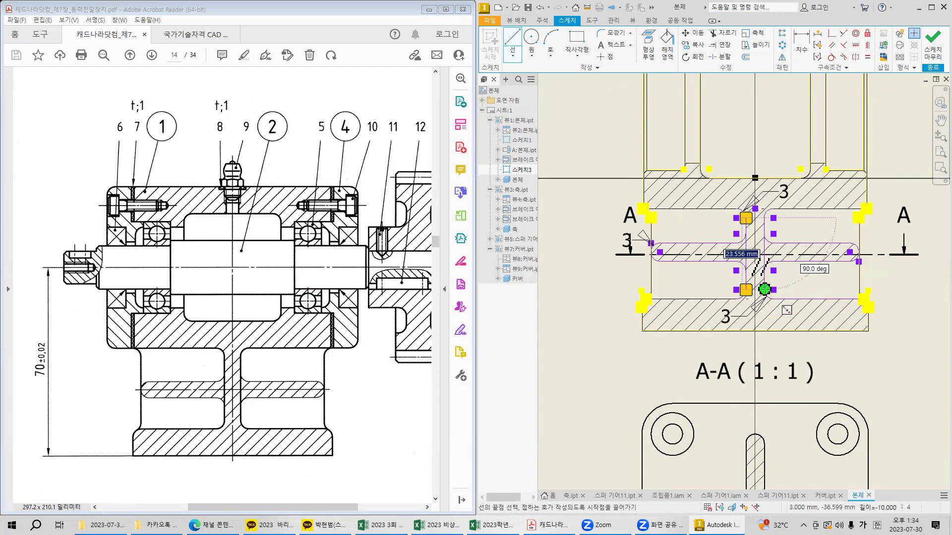
key(Escape)
Remove the two vertical lines that cross the horizontal rib in the rib sketch.
scroll(775, 297, up, 3)
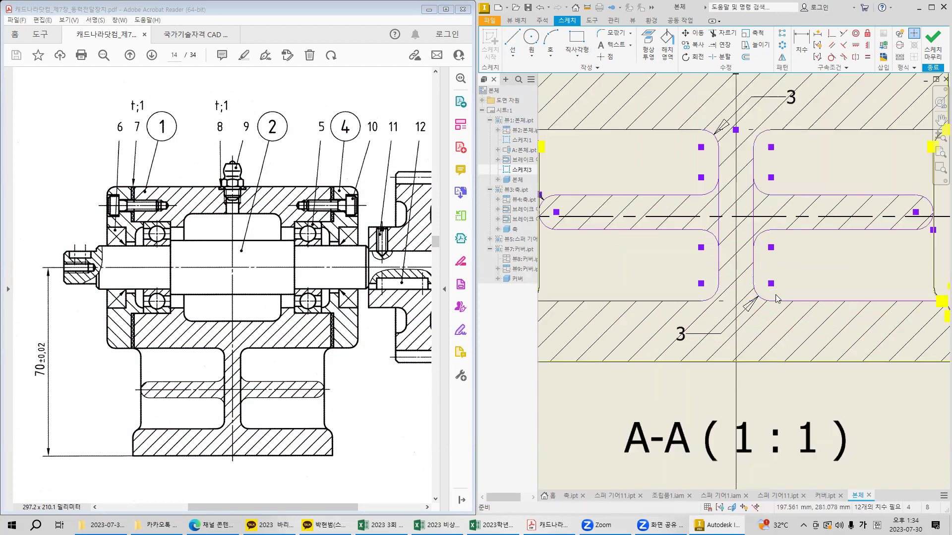
click(719, 221)
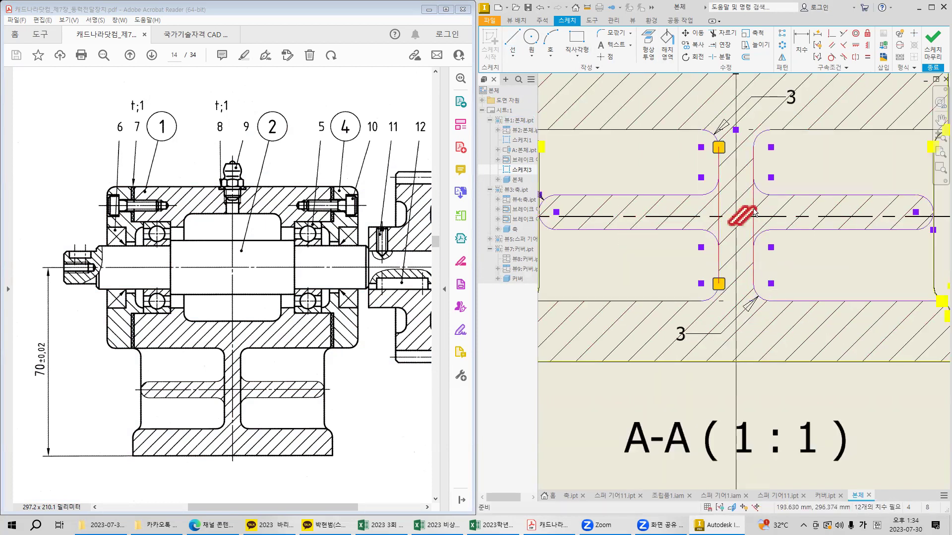
right_click(754, 199)
click(760, 203)
right_click(755, 199)
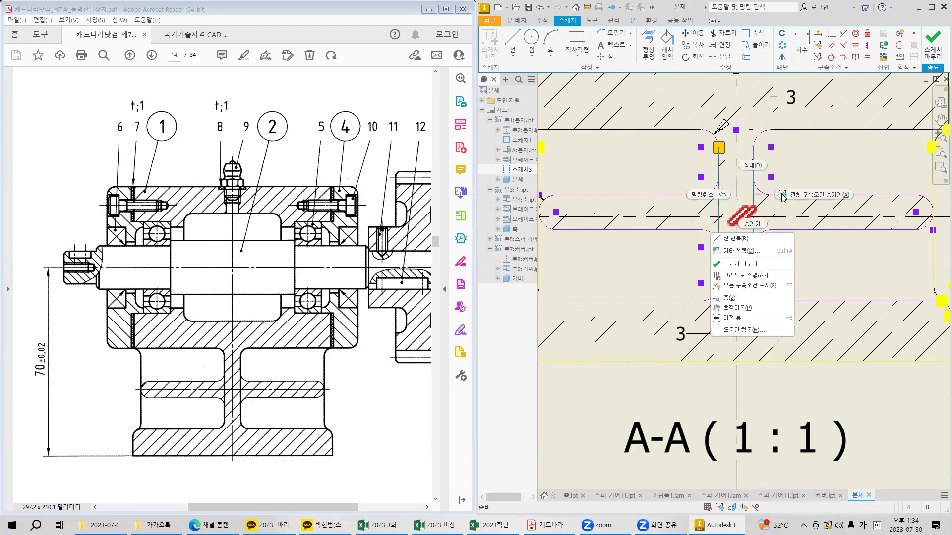
click(754, 283)
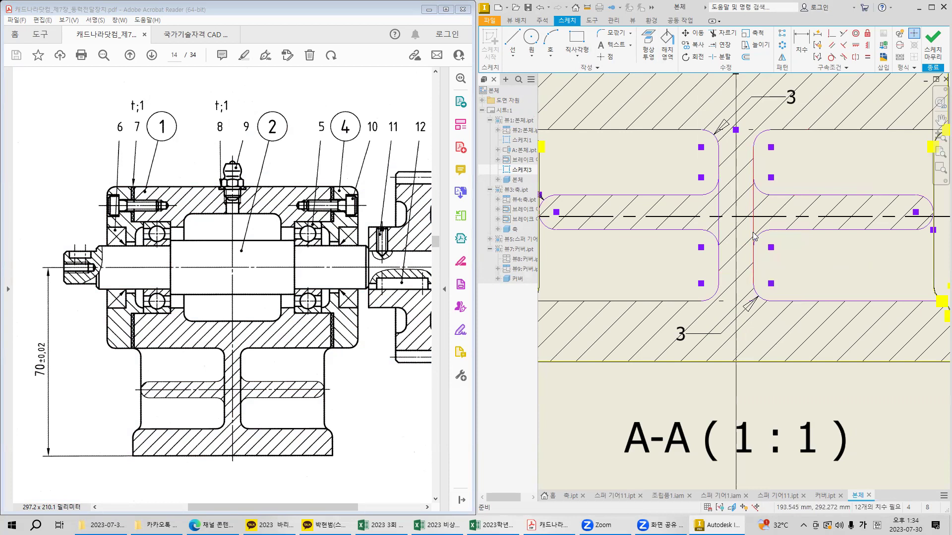
click(753, 237)
right_click(752, 233)
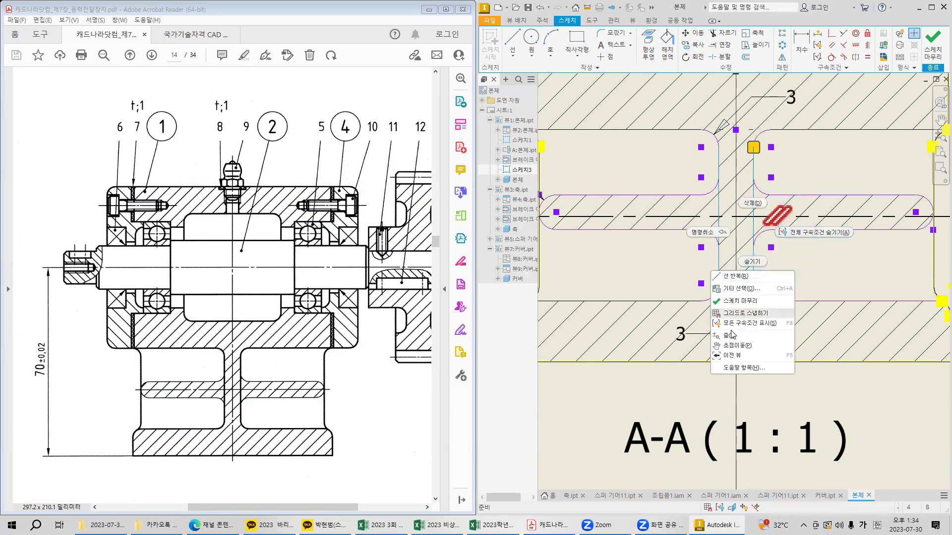
key(Escape)
scroll(764, 224, up, 4)
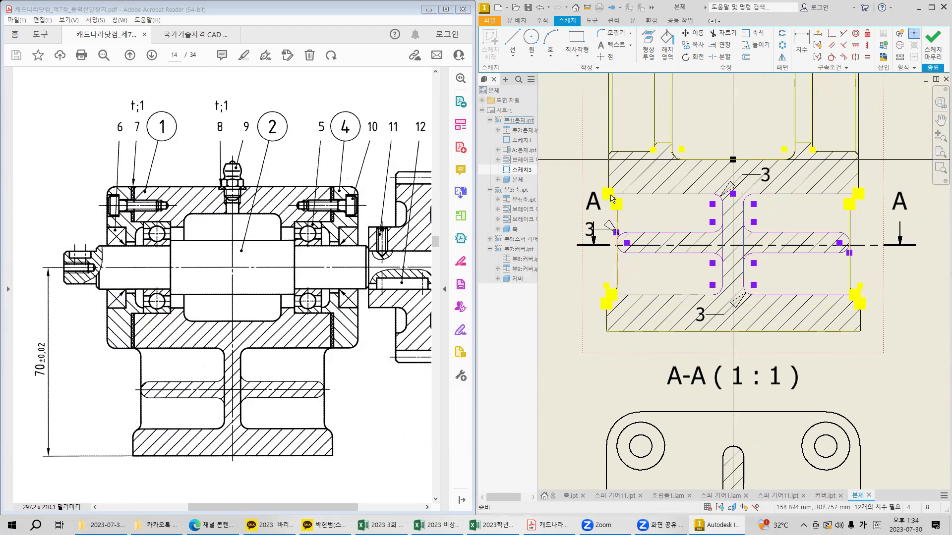
Finish the rib sketch and set its line weight to 0.50 mm in the sketch properties.
drag(602, 185, 859, 201)
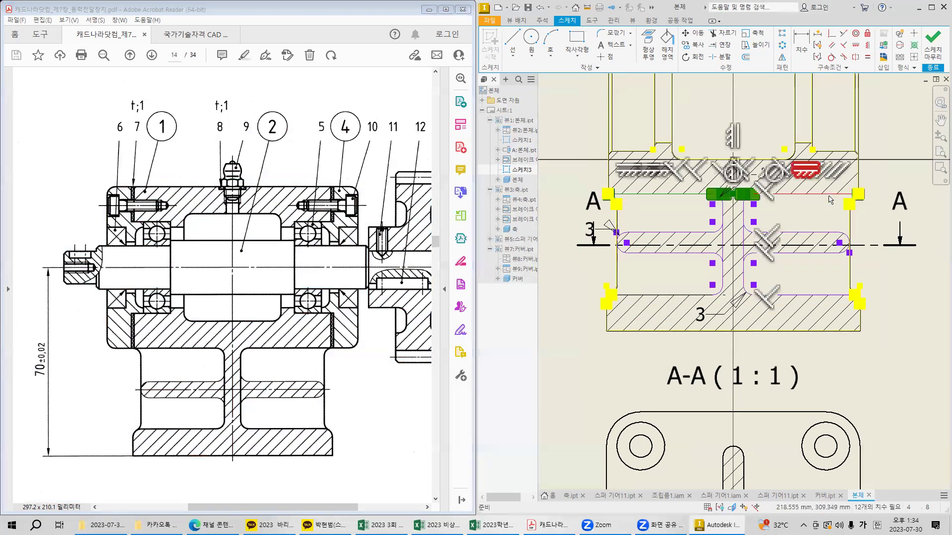
right_click(829, 198)
click(931, 49)
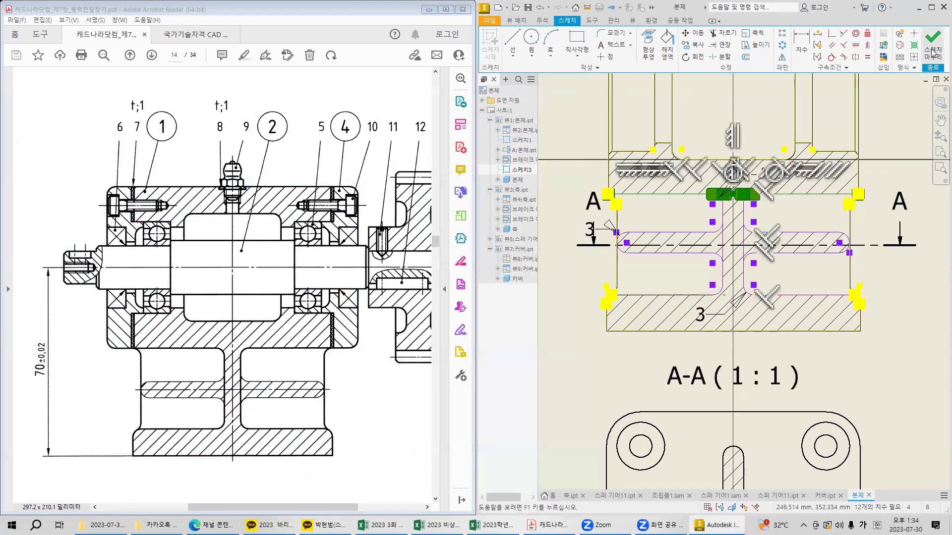
right_click(776, 195)
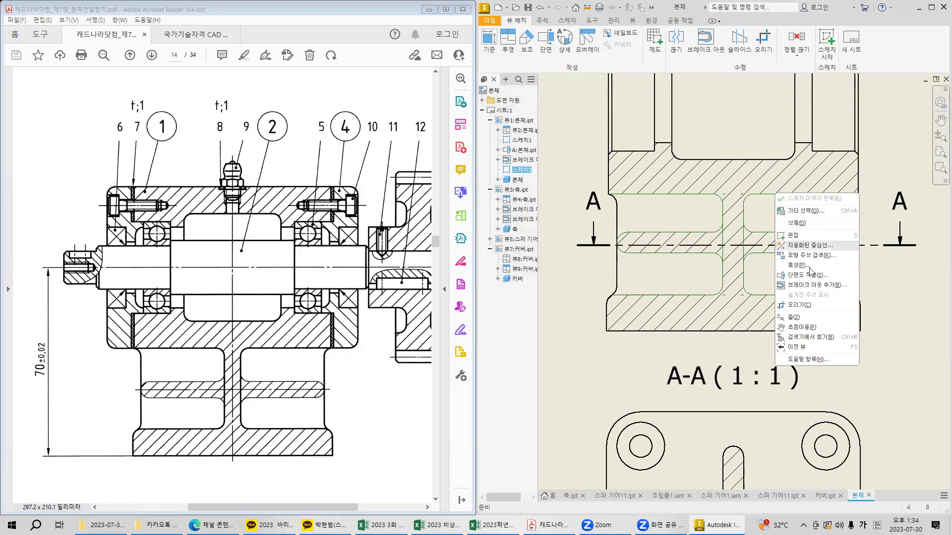
click(800, 265)
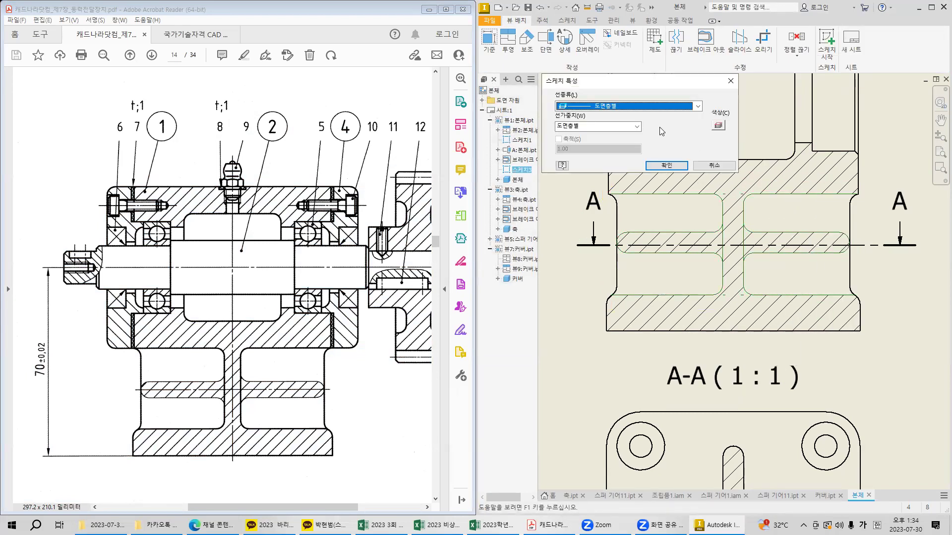
click(636, 126)
click(595, 166)
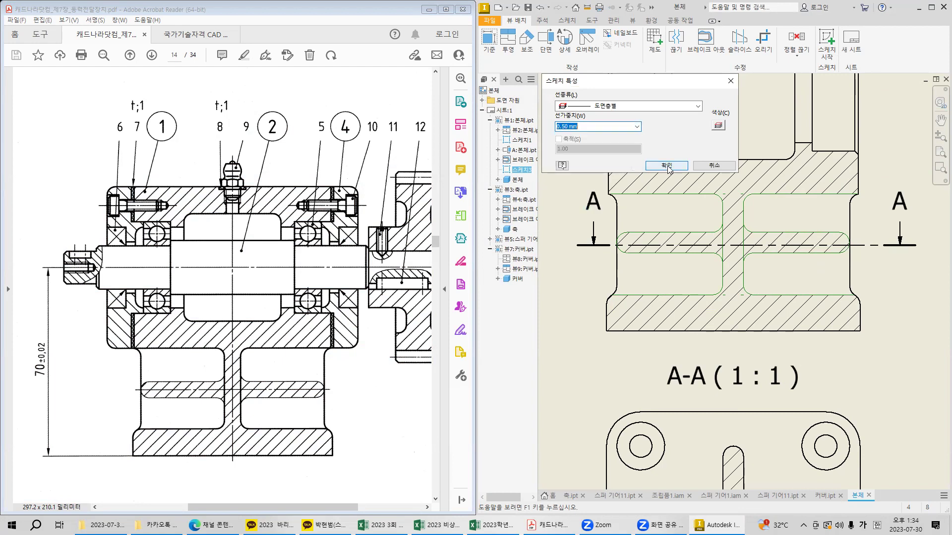
click(667, 166)
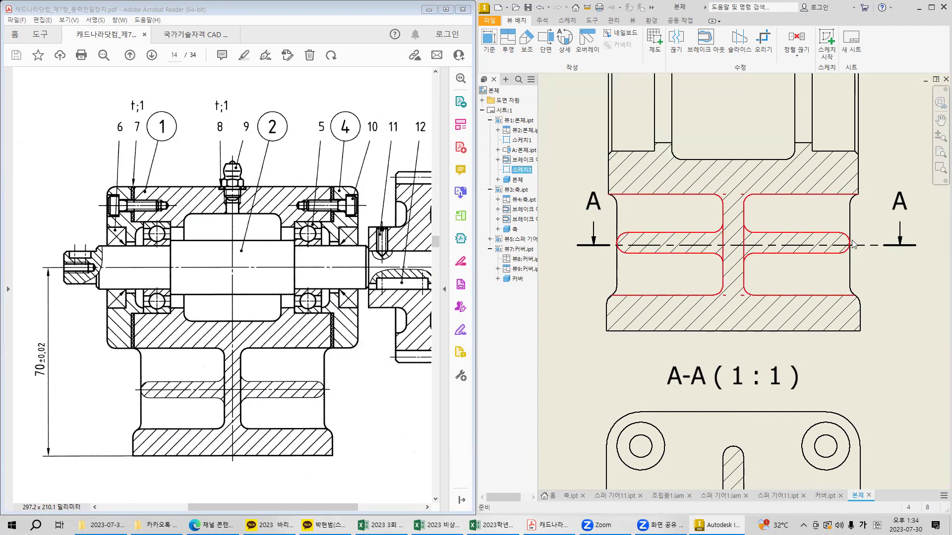
key(Escape)
Reopen the rib sketch, check the horizontal rib's edges and rounded left end, and finish the sketch.
double_click(788, 235)
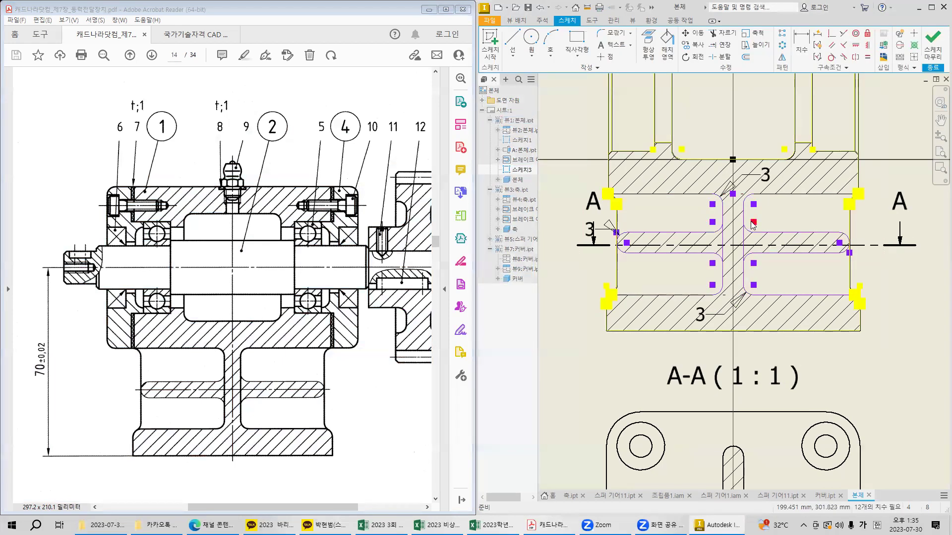
mouse_move(743, 222)
mouse_down()
mouse_move(796, 263)
mouse_move(744, 229)
mouse_move(768, 252)
mouse_move(799, 237)
mouse_up()
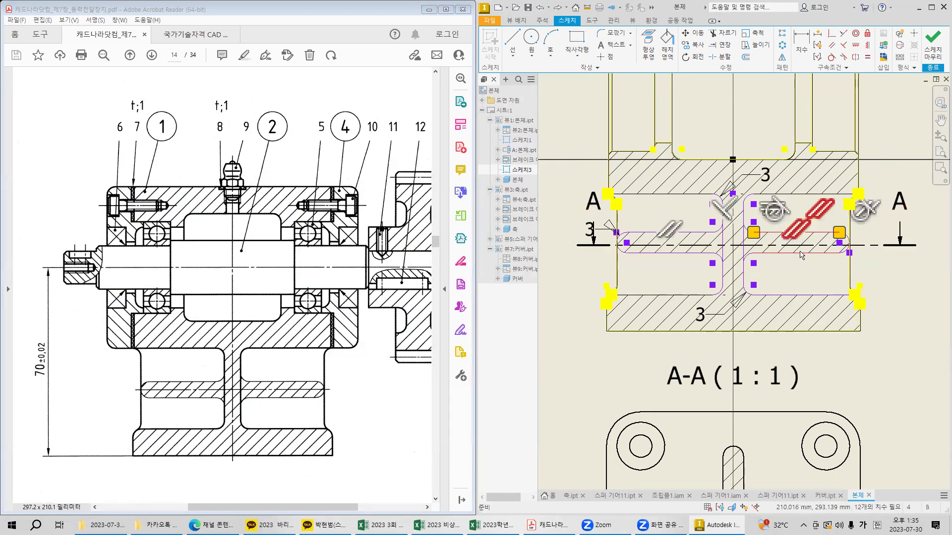
right_click(799, 255)
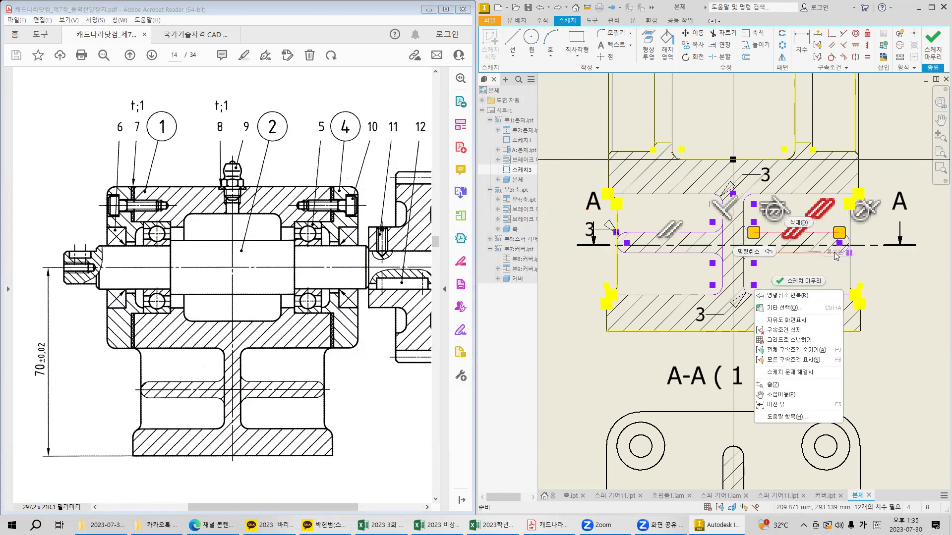
click(776, 255)
click(802, 281)
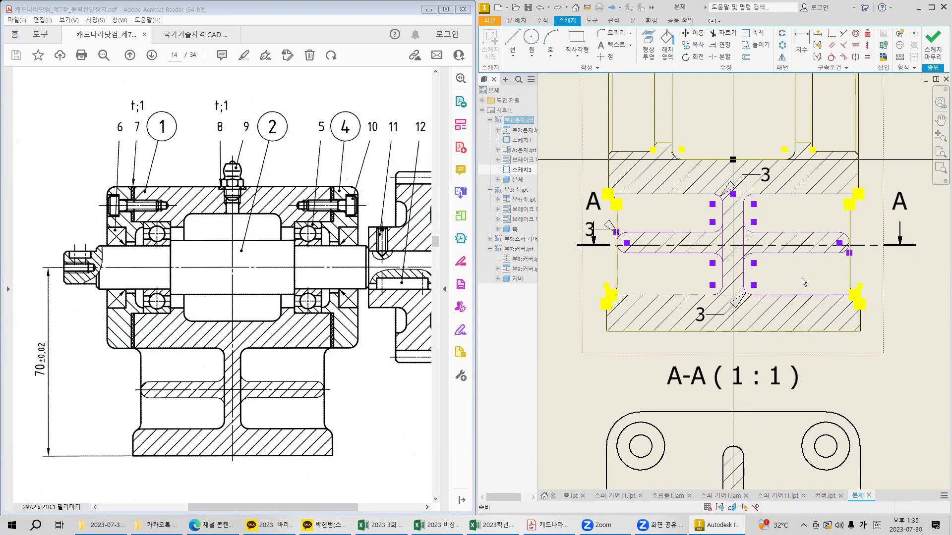
scroll(602, 227, up, 5)
drag(605, 213, 785, 351)
right_click(663, 249)
click(763, 193)
click(763, 193)
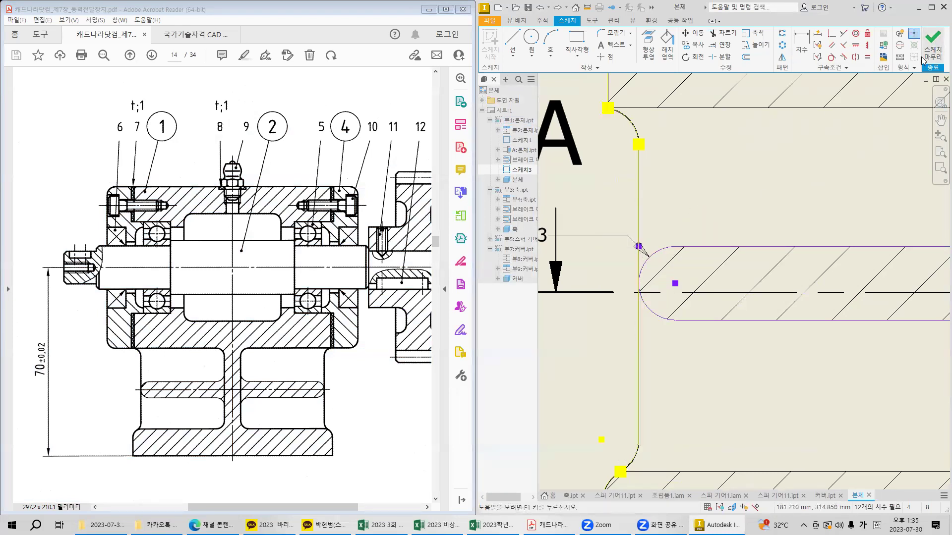
click(923, 59)
Compare the ribs, pedestal and base in the sectioned side view with the reference drawing.
scroll(623, 209, down, 4)
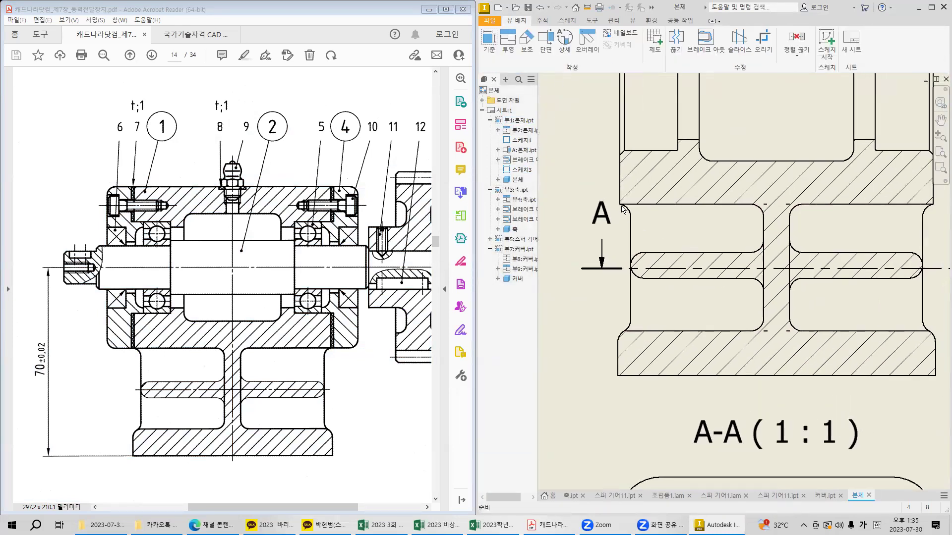
click(617, 241)
drag(619, 244, 929, 301)
mouse_move(611, 187)
mouse_down()
mouse_move(809, 333)
mouse_move(938, 377)
mouse_move(938, 359)
mouse_up()
scroll(915, 354, down, 2)
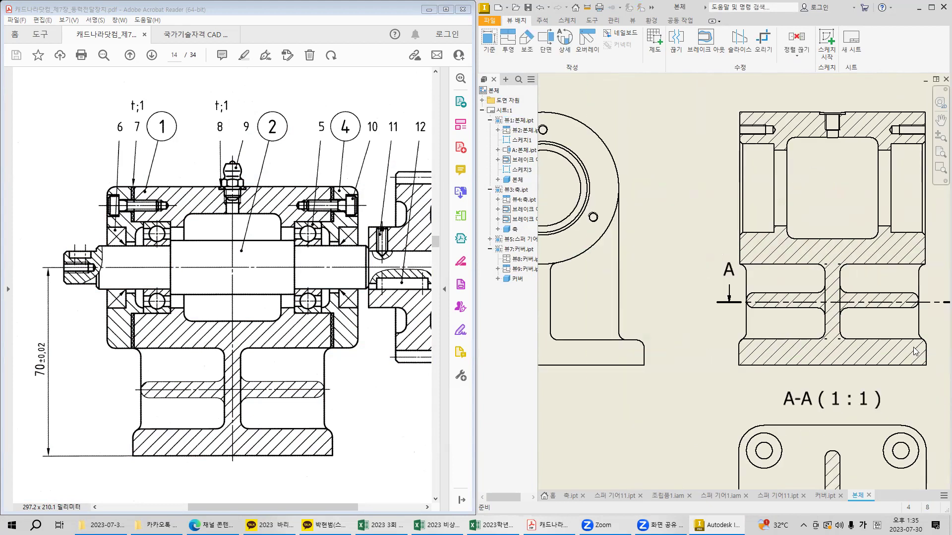
middle_drag(910, 364, 861, 346)
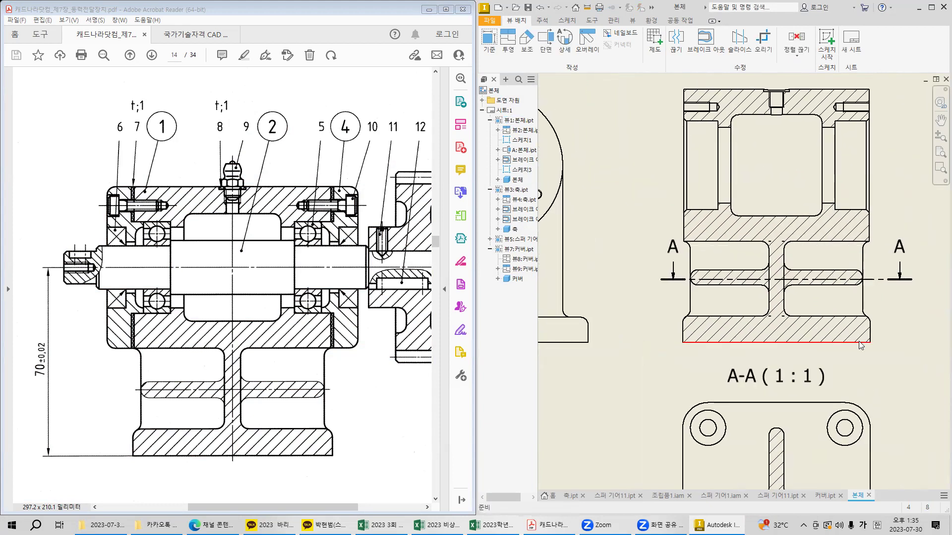
click(336, 396)
click(343, 390)
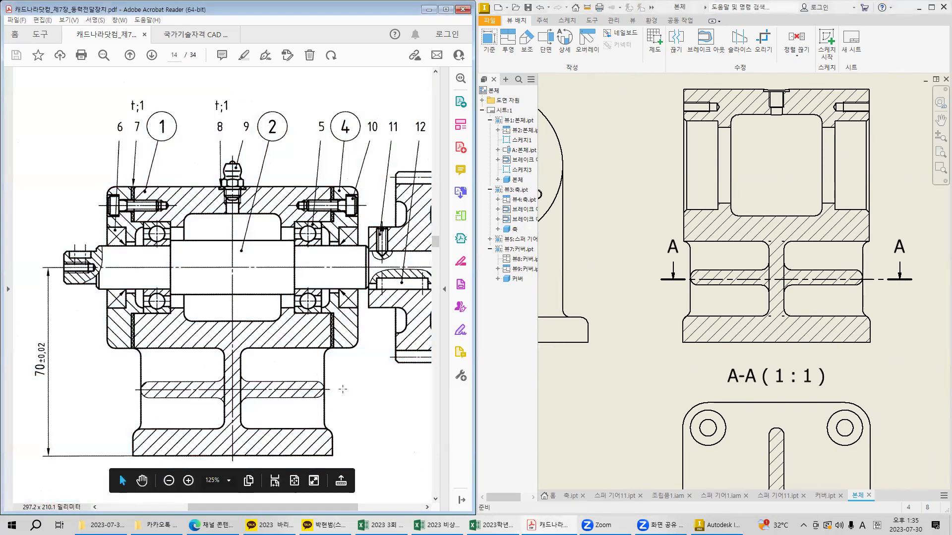
Examine the reference drawing's end view for the partial section through the base's left bolt hole.
scroll(730, 305, down, 2)
middle_drag(666, 282, 792, 267)
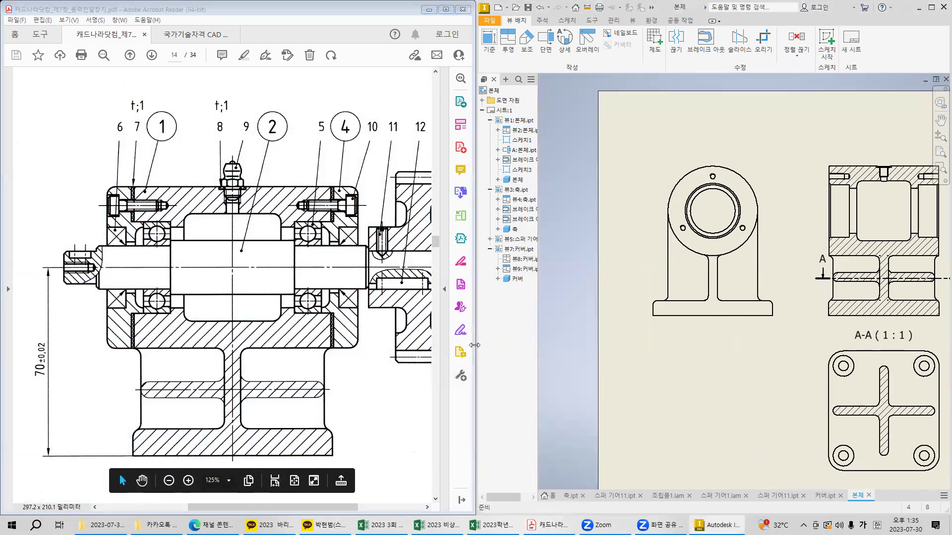
scroll(193, 372, down, 1)
drag(264, 508, 176, 508)
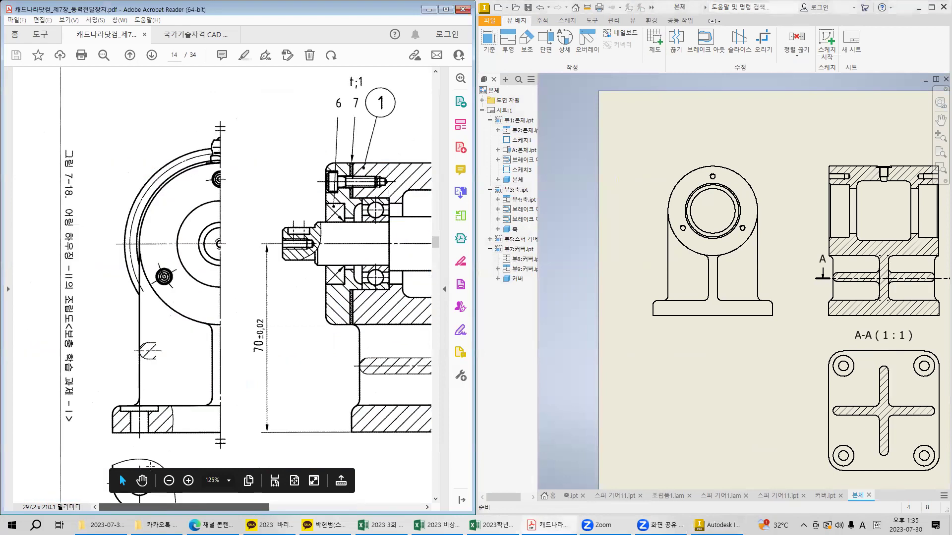
drag(95, 374, 184, 454)
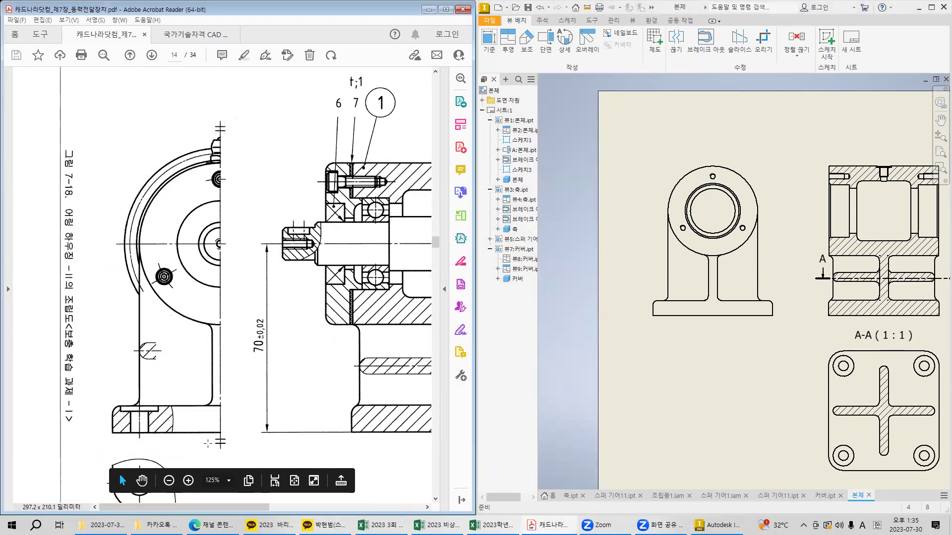
click(200, 387)
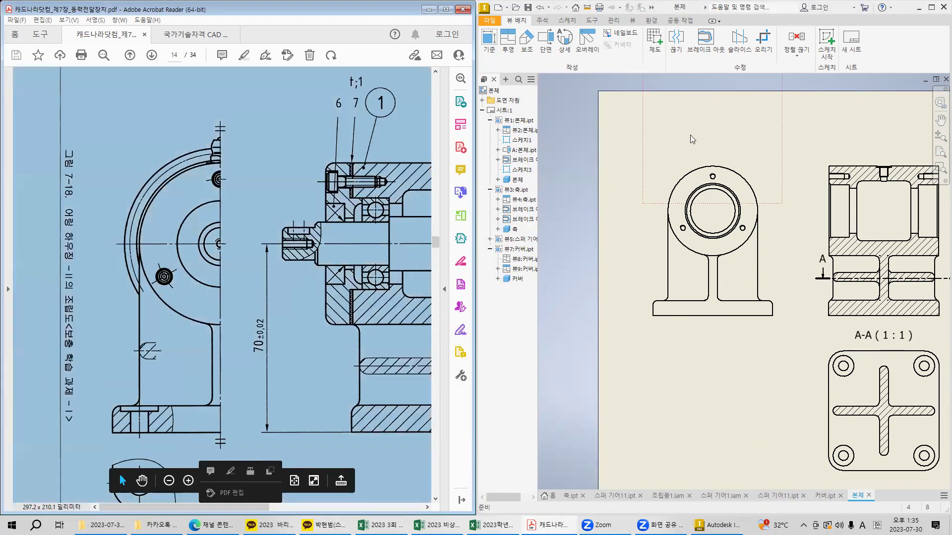
Sketch a closed control-vertex spline on the body's circular end view, place it around the base's left end, and finish the sketch.
click(761, 179)
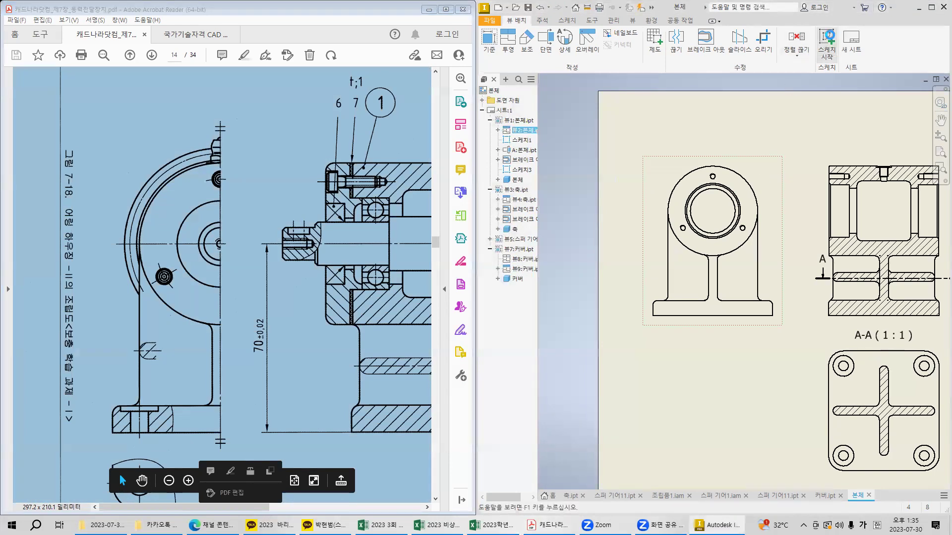
click(827, 43)
click(512, 55)
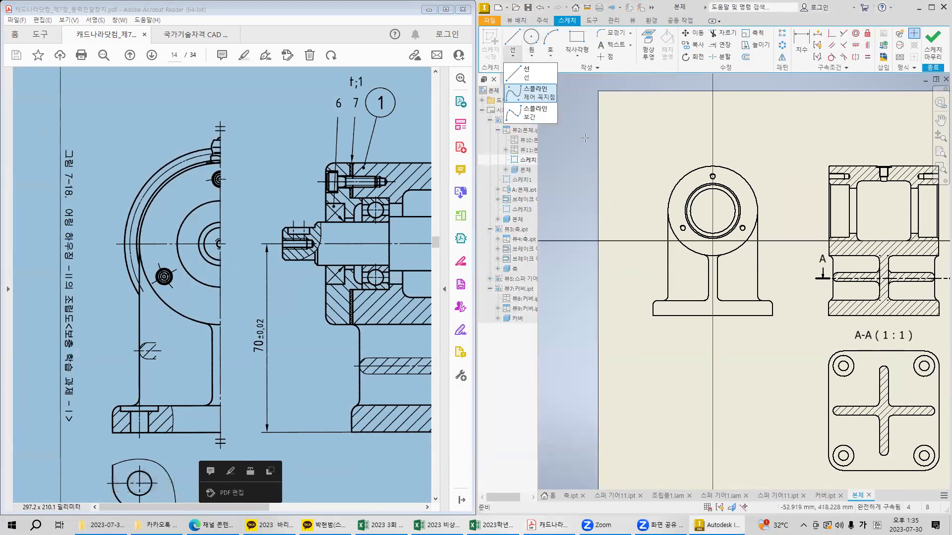
click(519, 93)
middle_drag(677, 264, 675, 200)
click(662, 286)
click(622, 328)
click(678, 370)
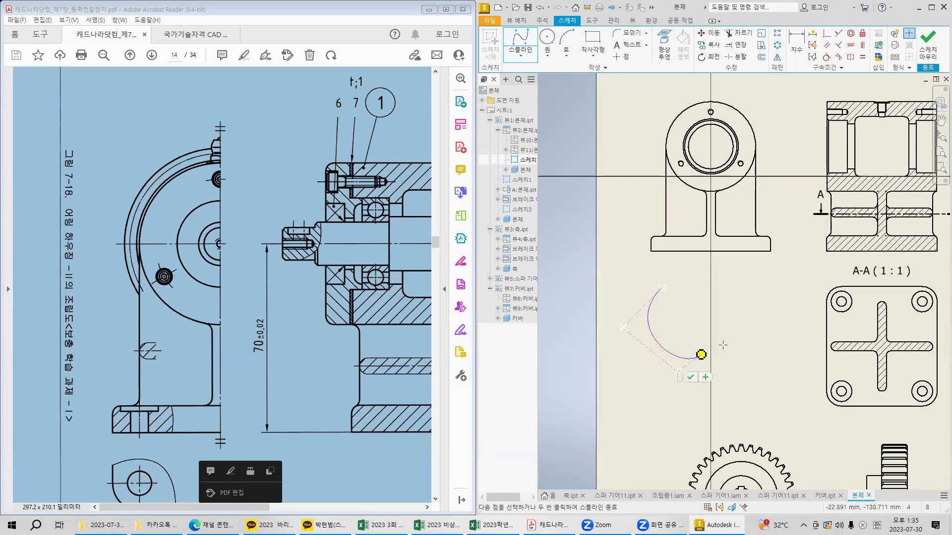
click(662, 287)
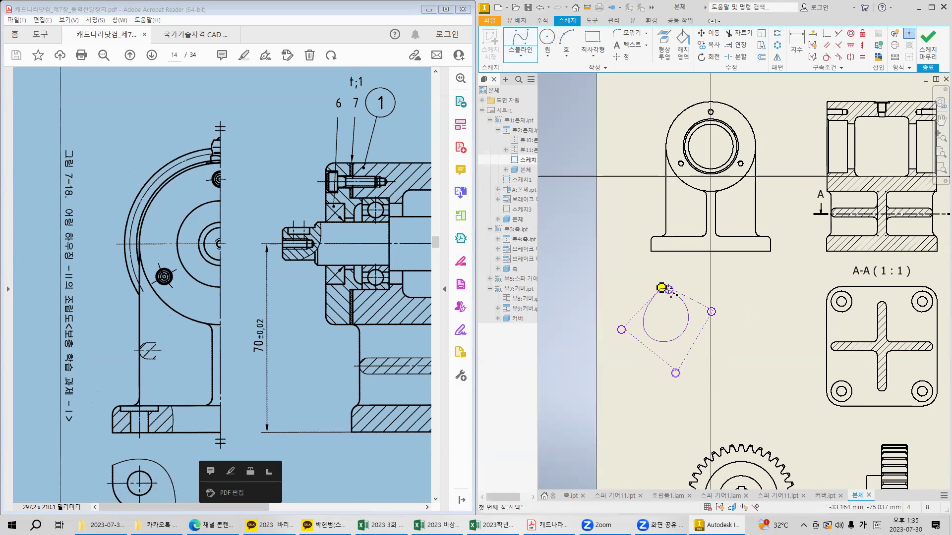
mouse_move(680, 303)
mouse_down()
mouse_move(676, 230)
mouse_move(716, 242)
mouse_up()
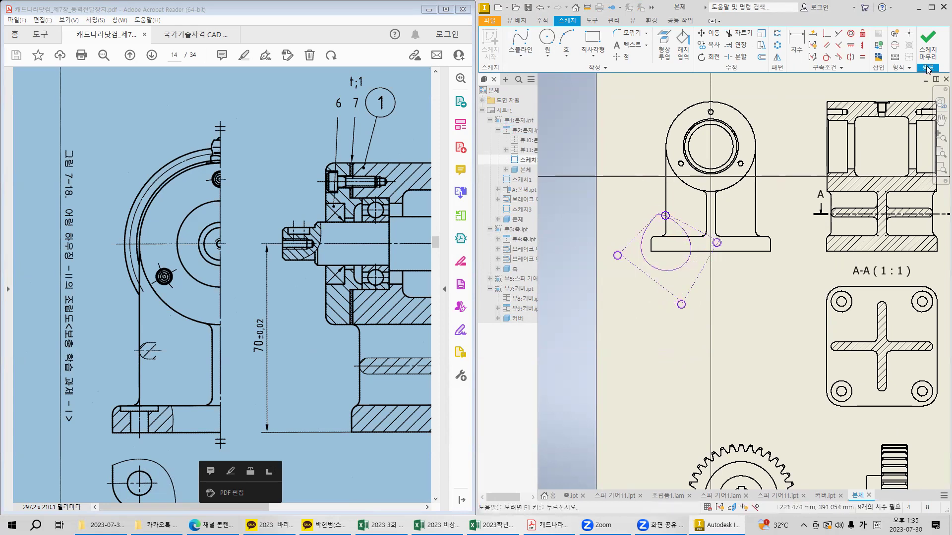
click(925, 48)
Start a break-out on the body's circular end view, using the closed spline around the base's left end as its boundary.
click(703, 44)
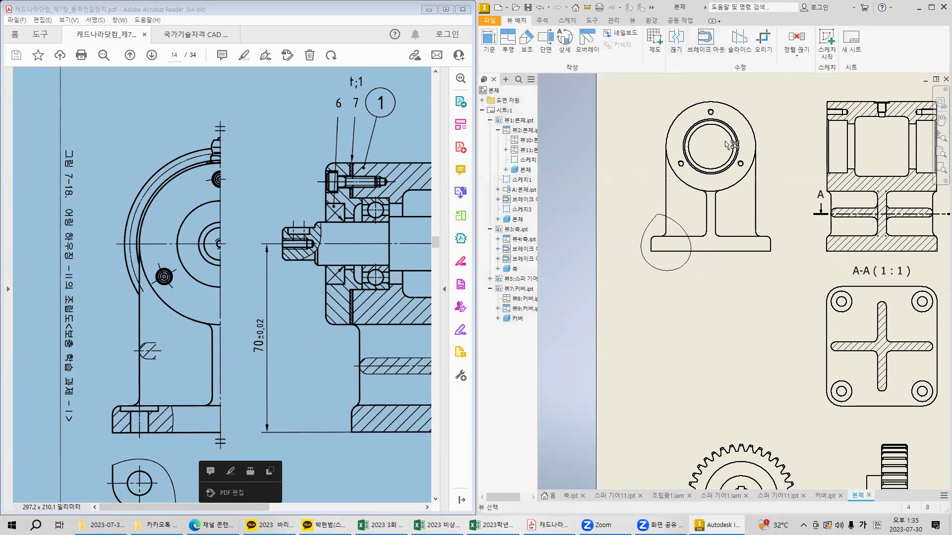
click(691, 237)
mouse_move(764, 308)
middle_down()
mouse_move(692, 228)
mouse_move(715, 248)
mouse_move(711, 273)
middle_up()
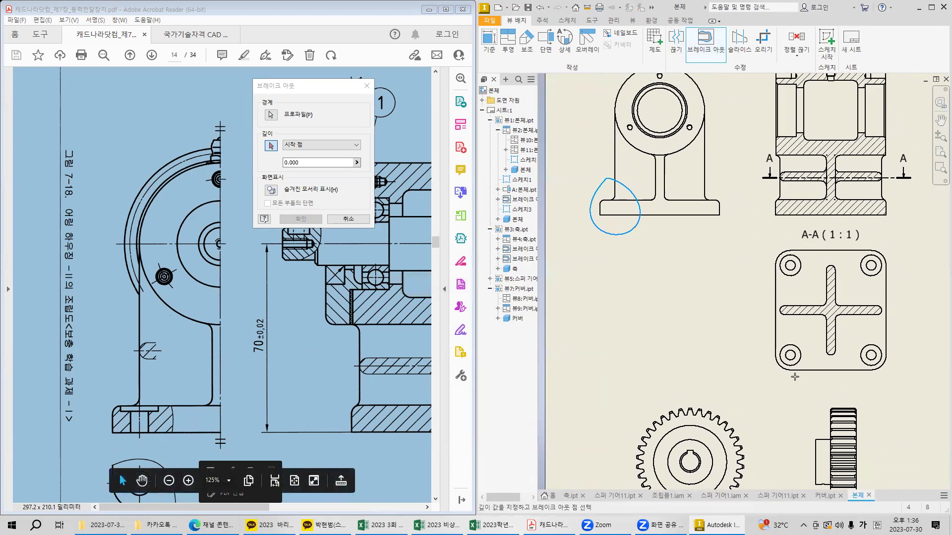
Try a break-out on the base foot with its depth start at the side of the counterbore circle in section A-A, and undo it.
scroll(795, 377, up, 4)
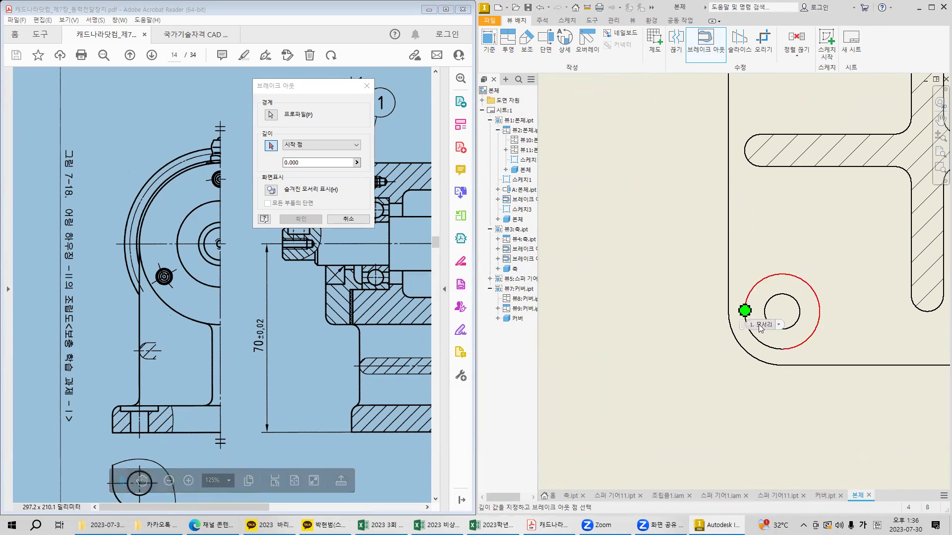
click(746, 311)
scroll(748, 315, down, 5)
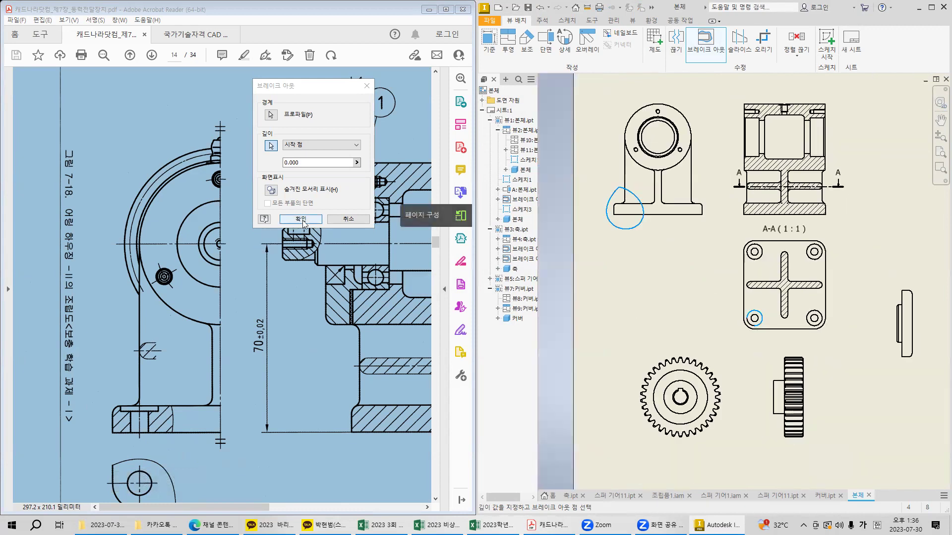
key(Return)
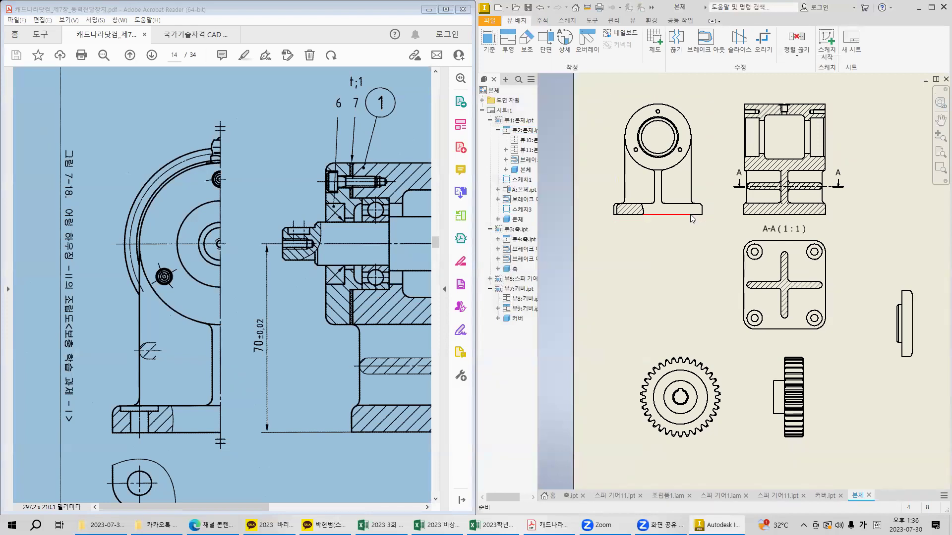
key(ctrl+z)
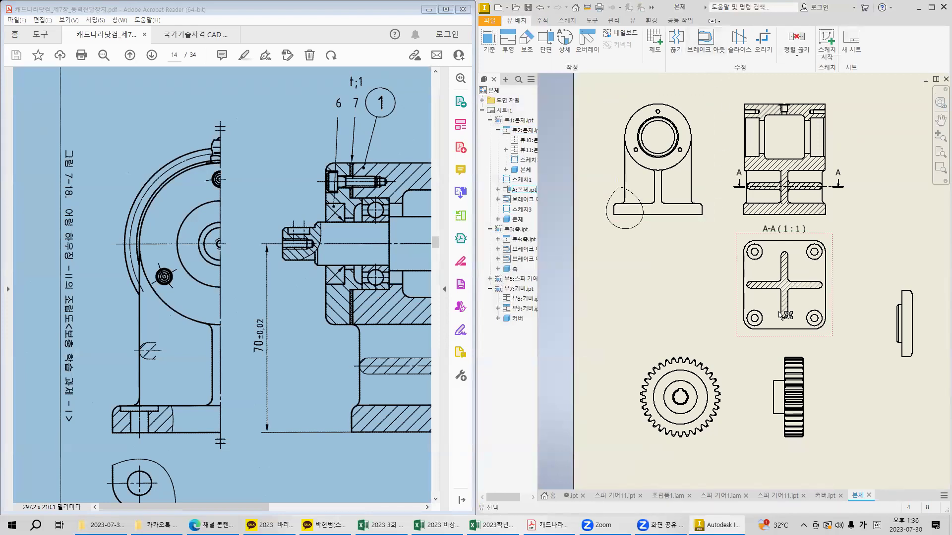
Break out the circled base foot in the housing's front view, taking the depth from the lower point of the counterbore circle in section A-A.
click(747, 312)
scroll(746, 314, up, 5)
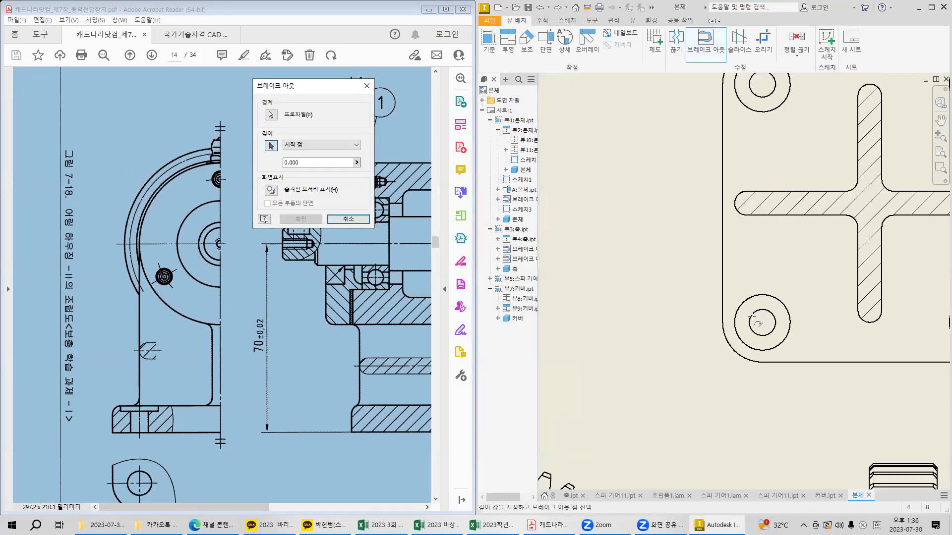
click(778, 377)
click(300, 218)
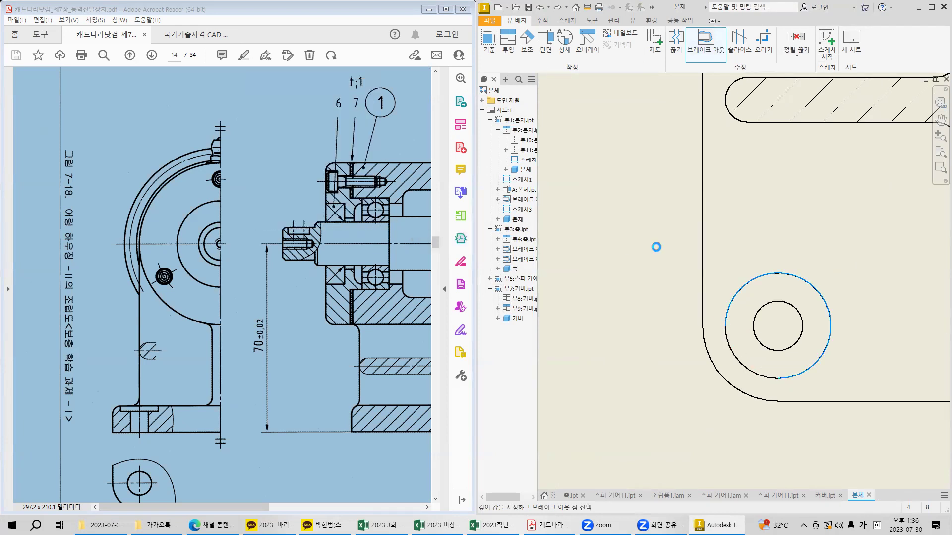
scroll(663, 253, down, 5)
middle_drag(625, 202, 763, 280)
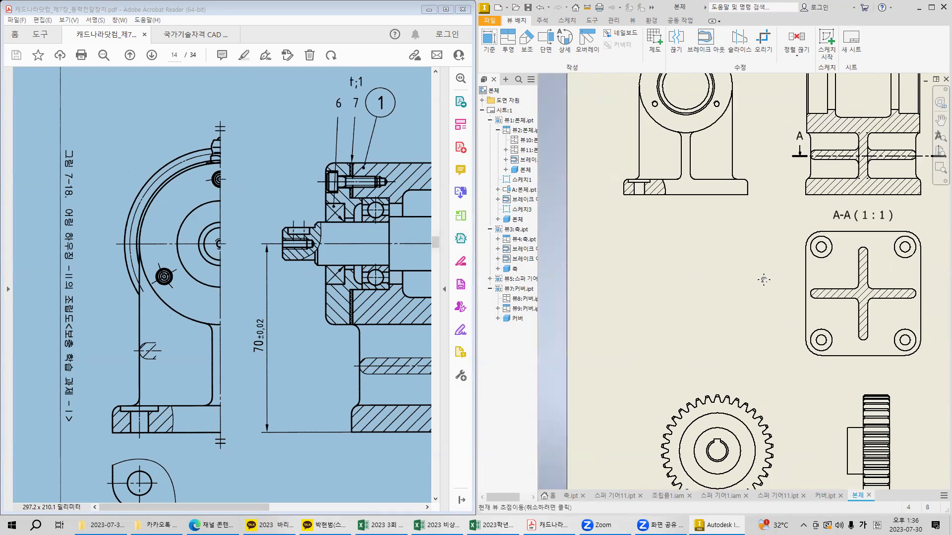
scroll(646, 198, down, 2)
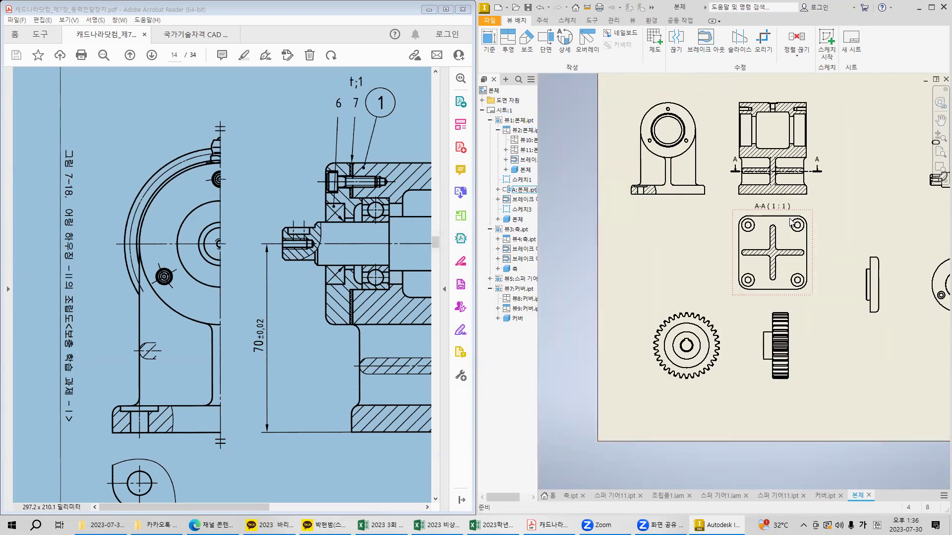
Look over the remaining drawing views and examine the gear's section in the reference assembly drawing PDF.
mouse_move(790, 222)
middle_down()
mouse_move(579, 201)
mouse_move(705, 189)
middle_up()
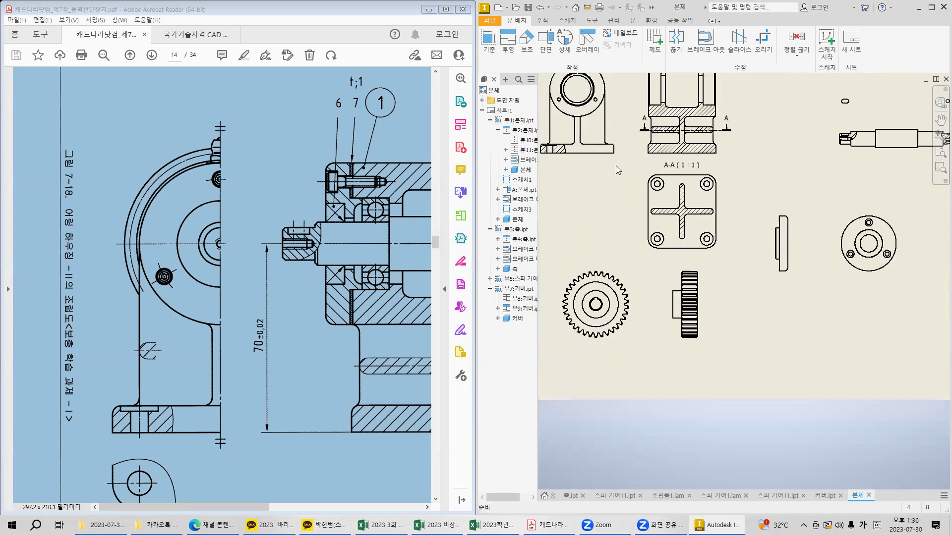
click(748, 255)
click(792, 263)
mouse_move(911, 197)
middle_down()
mouse_move(729, 287)
mouse_move(869, 164)
middle_up()
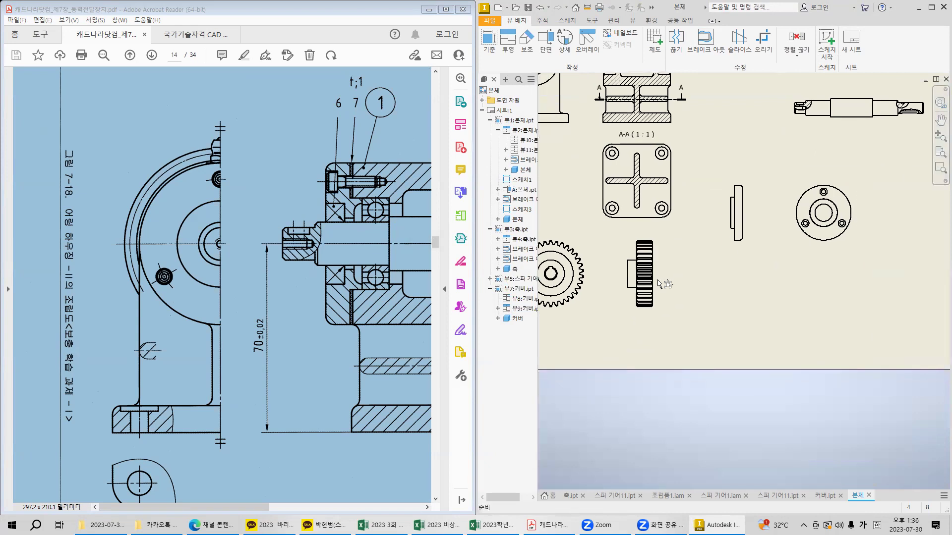
middle_drag(659, 282, 766, 259)
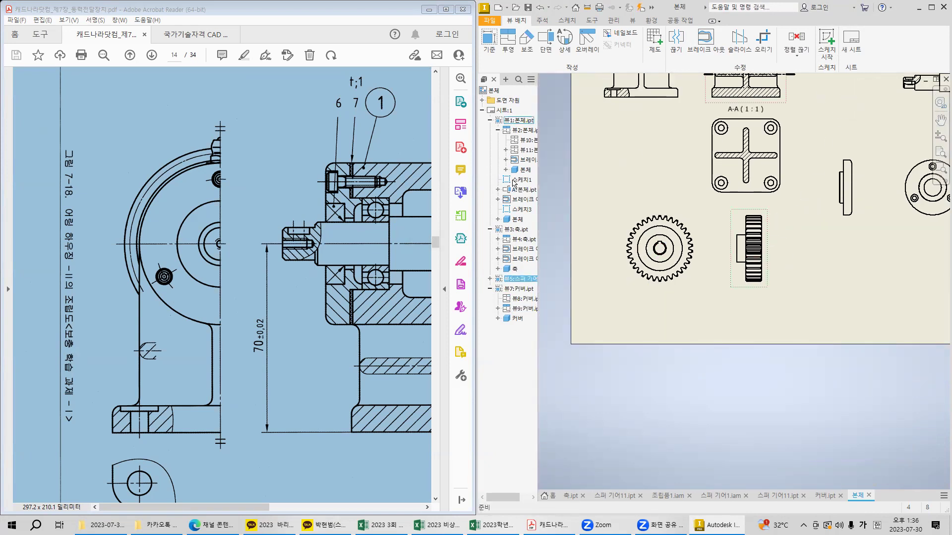
click(320, 321)
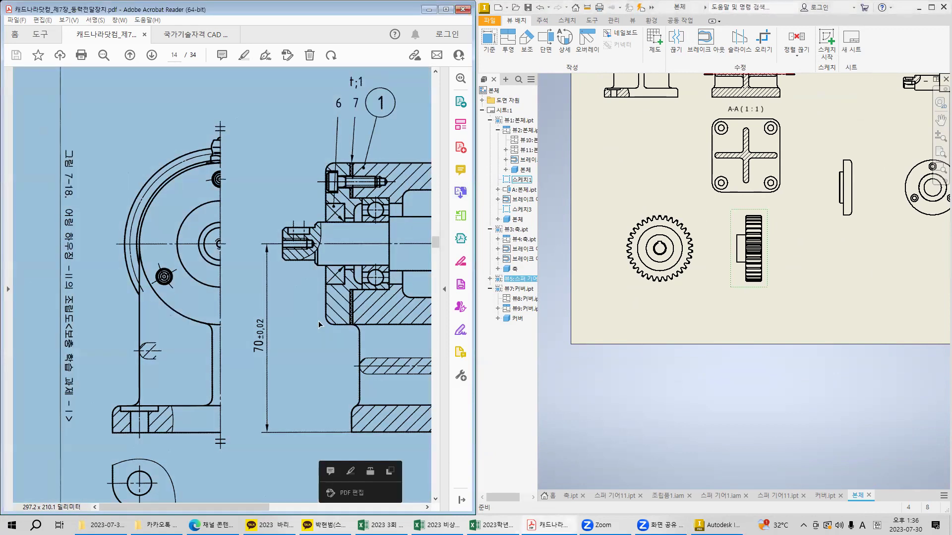
drag(205, 507, 319, 507)
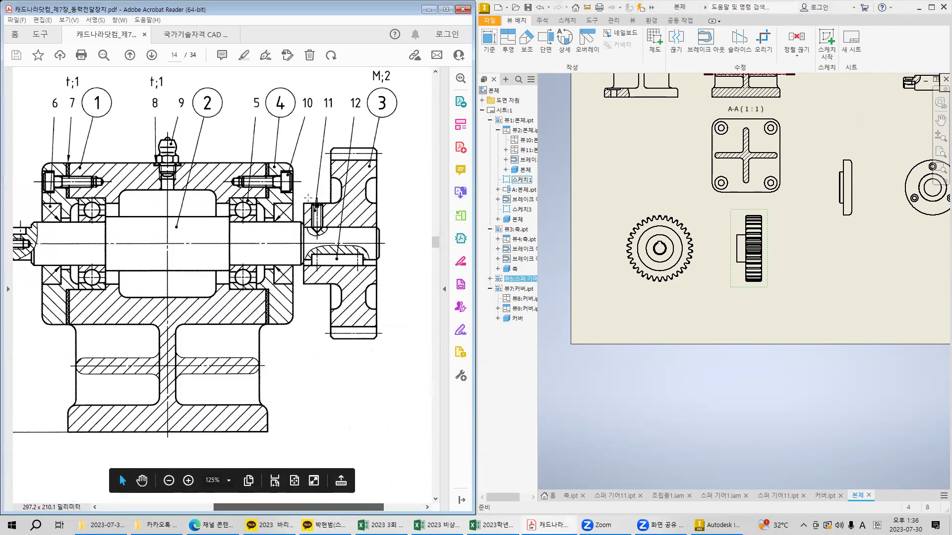
mouse_move(284, 144)
mouse_down()
mouse_move(406, 333)
mouse_move(406, 360)
mouse_up()
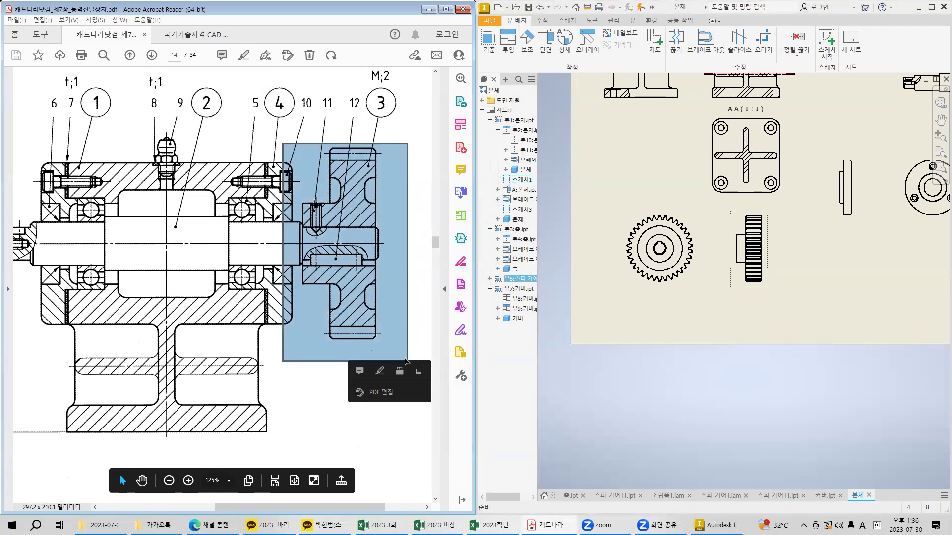
drag(245, 150, 327, 329)
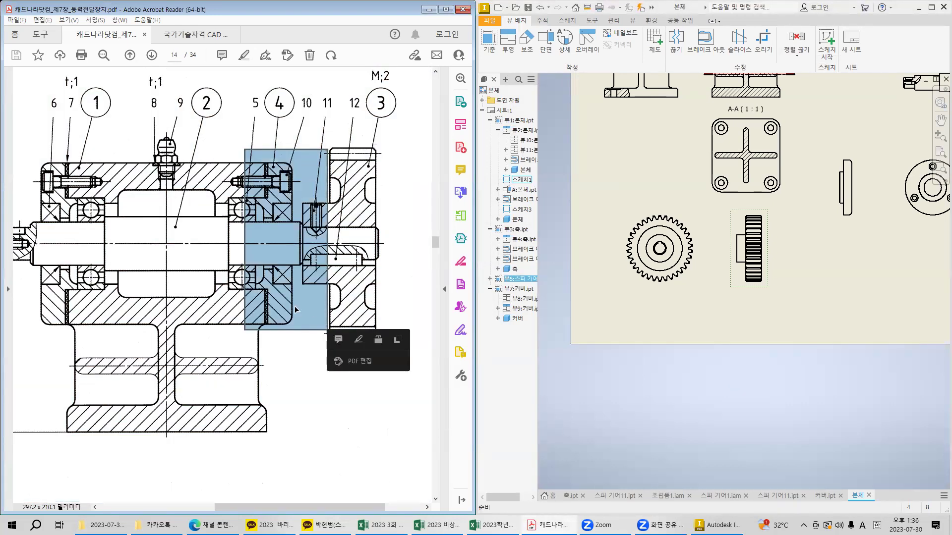
click(221, 264)
Turn off the visibility of the right-hand teeth and the concentric circles in the gear's front view.
mouse_move(721, 260)
middle_down()
mouse_move(637, 264)
mouse_move(688, 277)
mouse_move(753, 276)
middle_up()
scroll(616, 270, down, 3)
drag(694, 293, 657, 169)
right_click(669, 186)
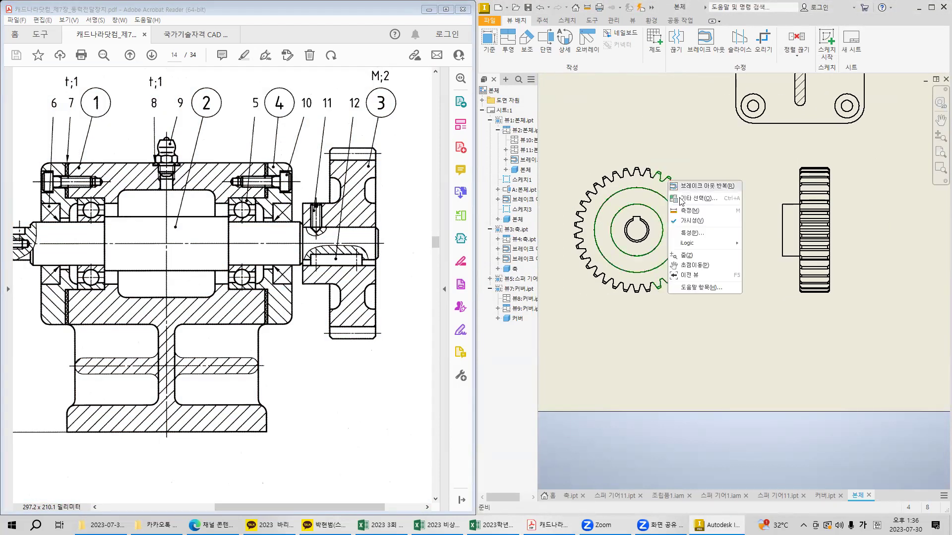
click(687, 293)
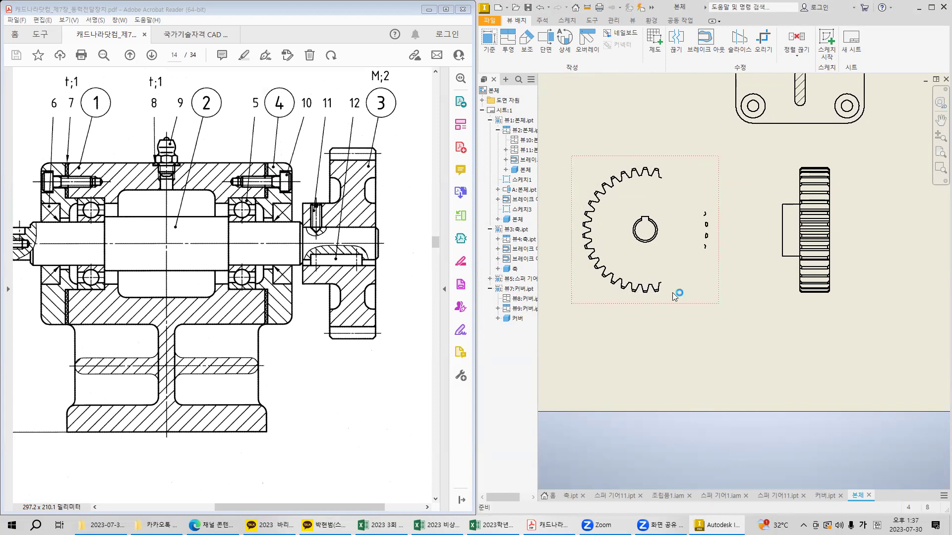
Hide the lower, left and upper tooth edges in the gear's front view.
drag(676, 293, 578, 173)
right_click(595, 252)
click(620, 293)
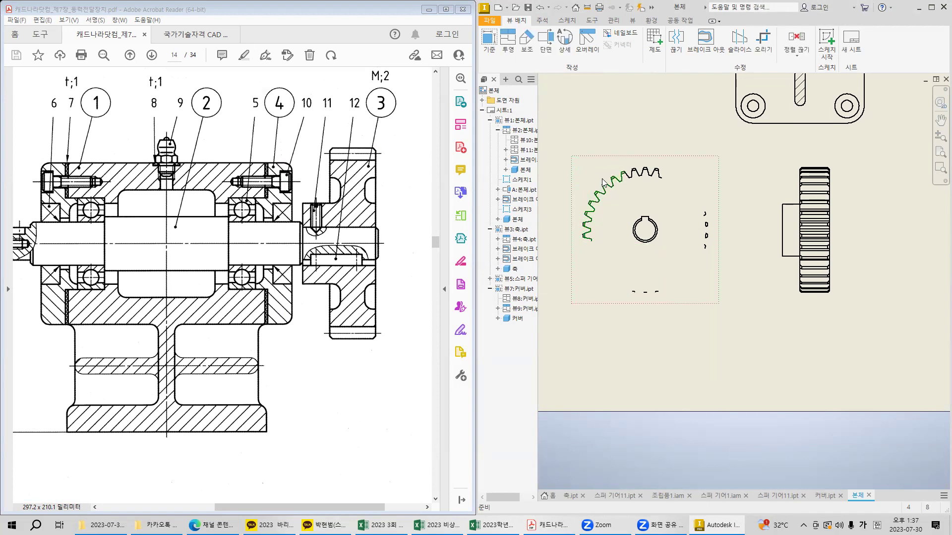
right_click(607, 180)
click(627, 221)
drag(677, 189, 609, 163)
right_click(657, 171)
click(679, 211)
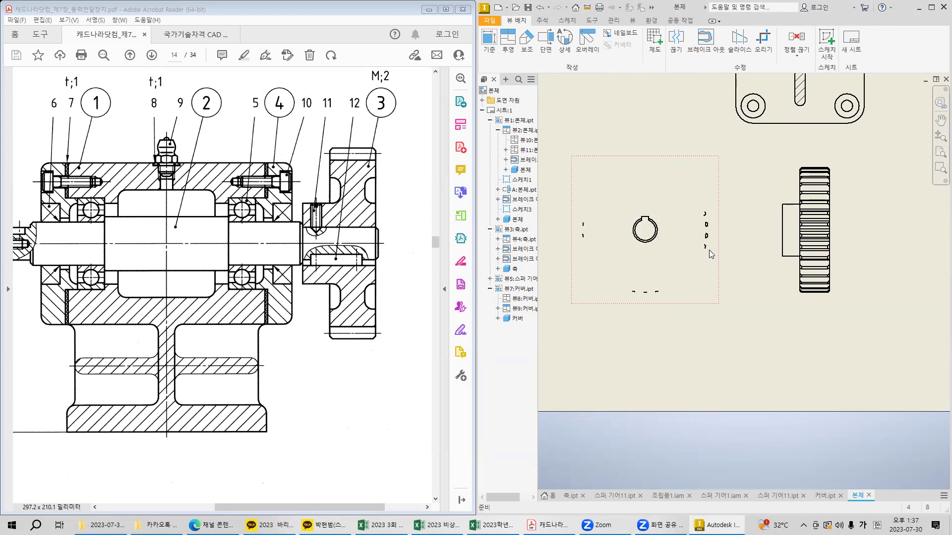
Hide the leftover short tooth segments on the right and bottom of the gear's front view.
drag(708, 254, 687, 190)
right_click(706, 215)
click(717, 246)
click(709, 258)
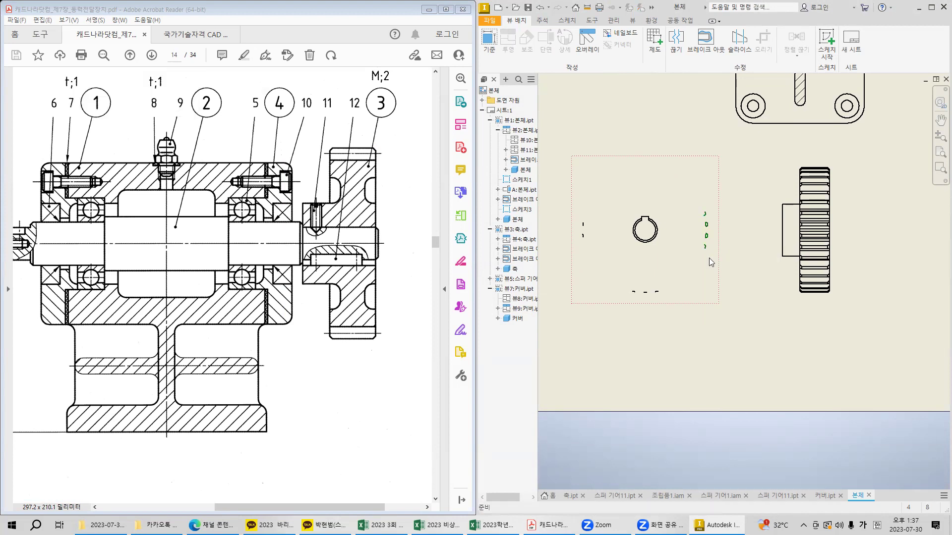
drag(709, 257, 687, 196)
right_click(701, 214)
click(717, 253)
mouse_move(669, 300)
mouse_down()
mouse_move(674, 293)
mouse_move(628, 281)
mouse_up()
right_click(651, 292)
click(670, 315)
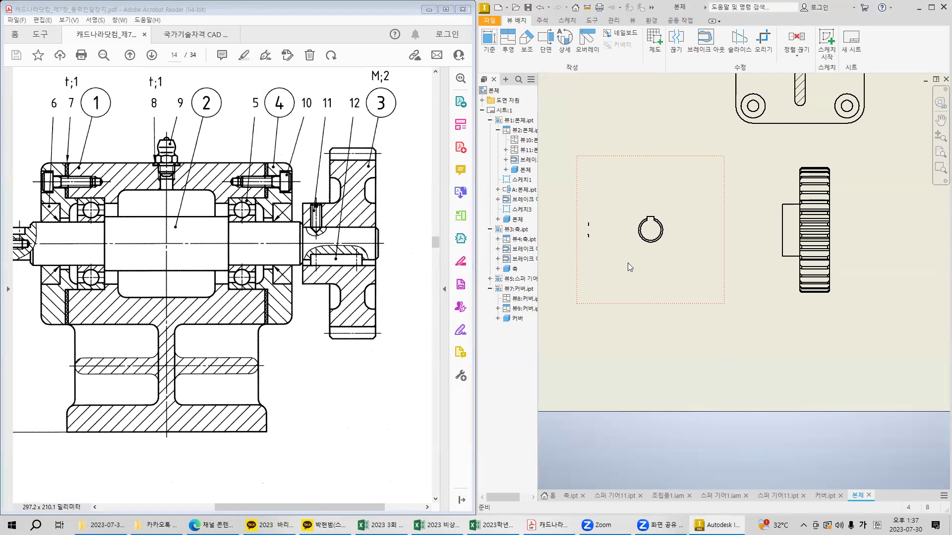
Hide the last two short tooth segments on the left of the gear's front view.
drag(594, 243, 574, 206)
right_click(587, 224)
click(605, 244)
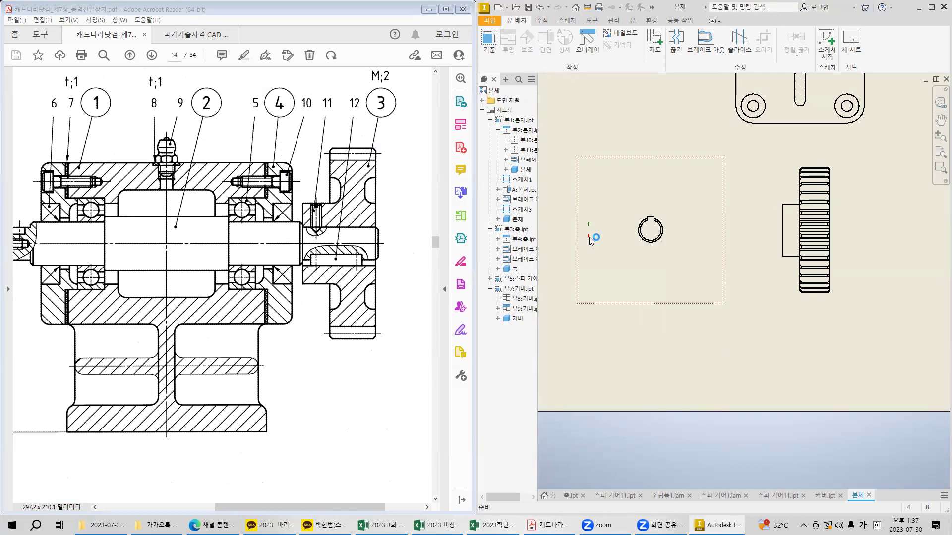
right_click(590, 235)
click(589, 226)
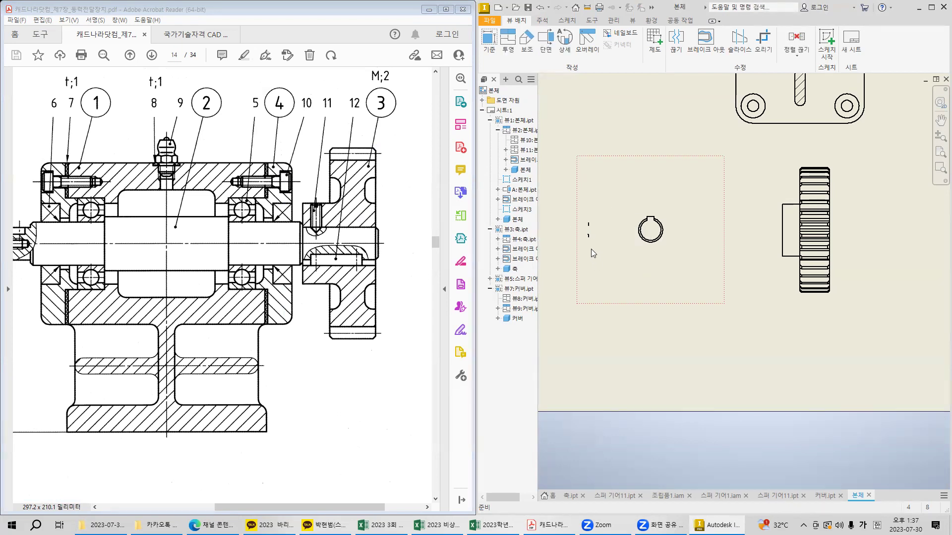
right_click(588, 223)
click(609, 250)
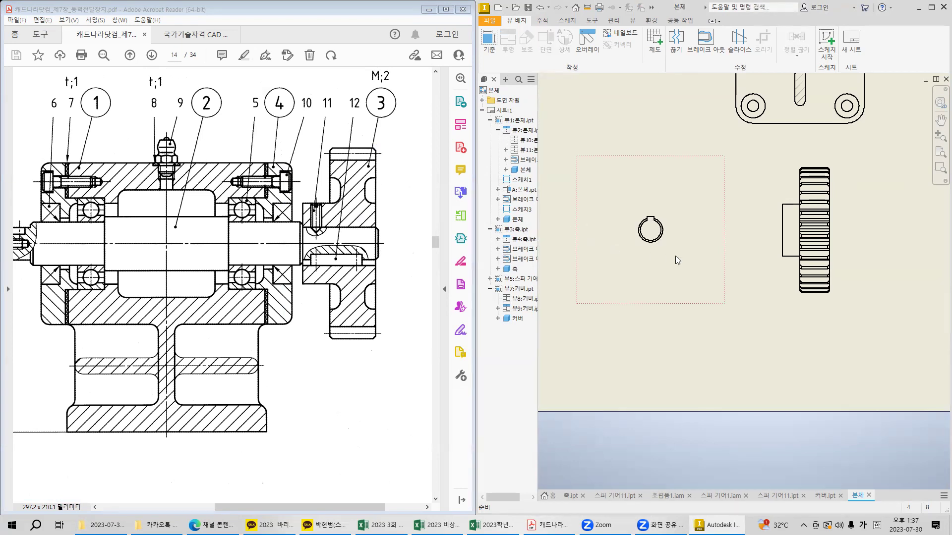
Hide the outer chamfer circle around the gear's bore, leaving only the keyed bore outline.
scroll(669, 239, down, 2)
scroll(666, 237, up, 6)
middle_drag(666, 230, 728, 224)
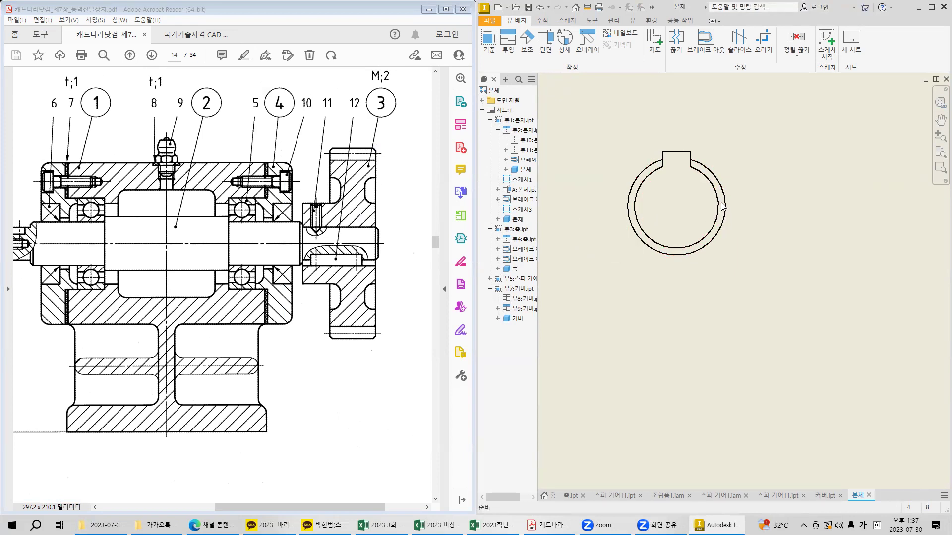
right_click(722, 188)
click(740, 213)
scroll(802, 264, down, 3)
middle_drag(812, 291, 630, 272)
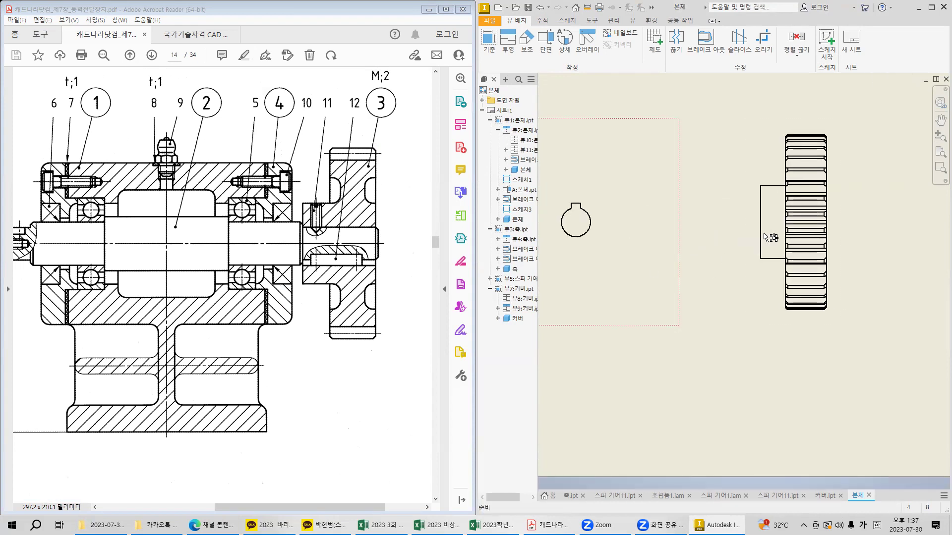
Sketch a rectangle around the gear's side view and break it out with the depth taken from the keyway's top edge.
click(826, 41)
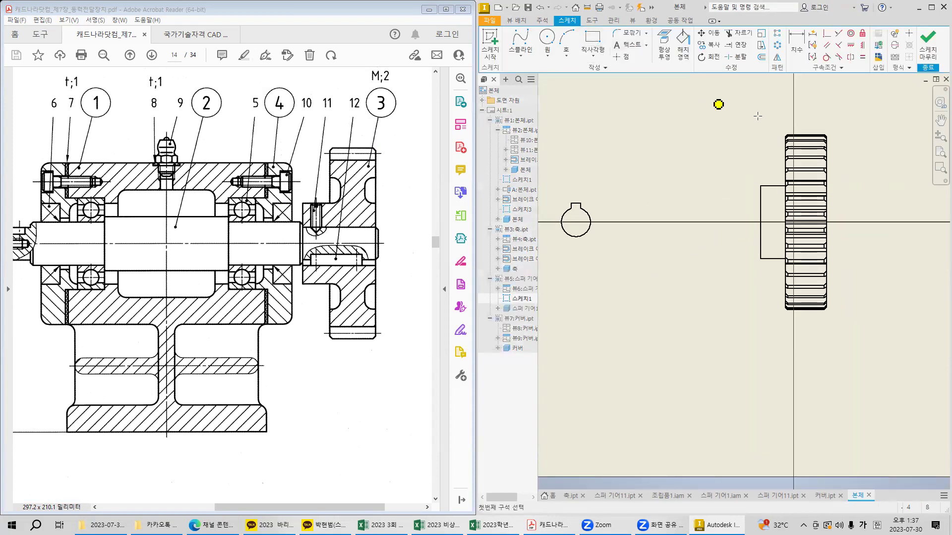
click(927, 42)
click(705, 39)
click(808, 156)
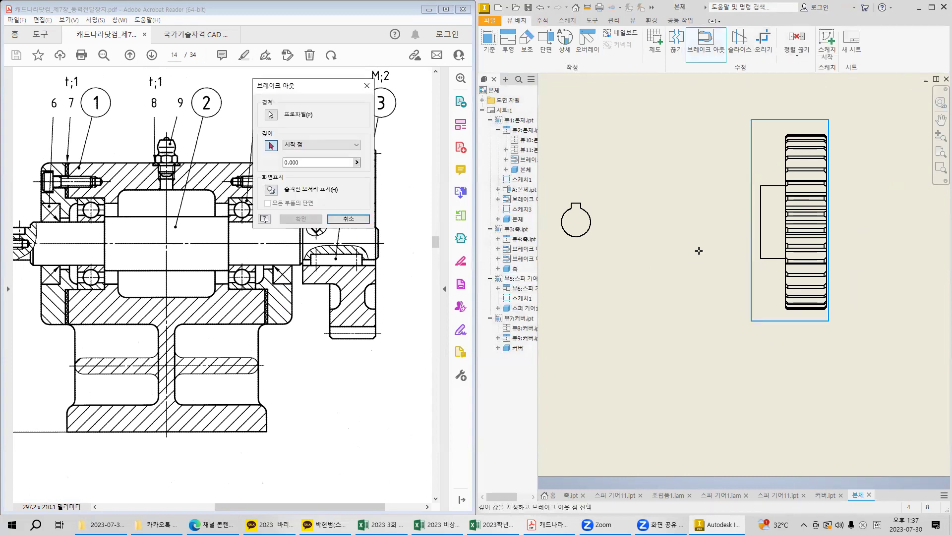
scroll(664, 177, up, 3)
click(672, 177)
scroll(675, 255, down, 4)
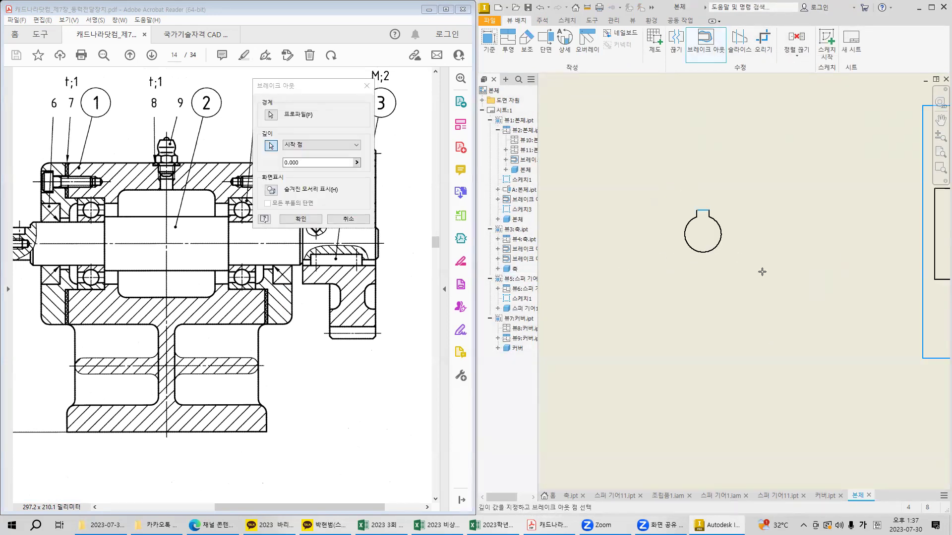
click(301, 219)
Hide the section hatching in the gear's broken-out side view.
mouse_move(848, 284)
middle_down()
mouse_move(790, 282)
mouse_move(805, 287)
middle_up()
scroll(795, 250, up, 3)
drag(659, 103, 885, 428)
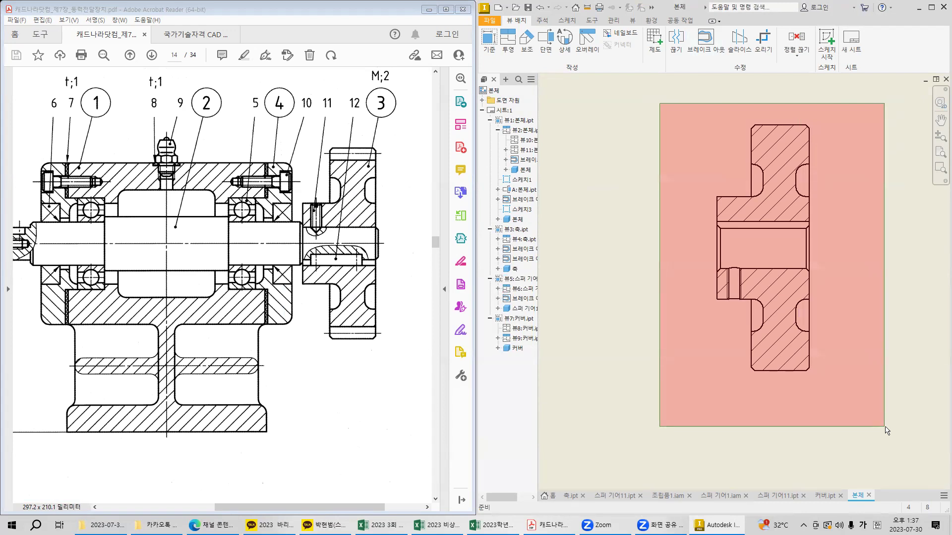
drag(886, 431, 886, 431)
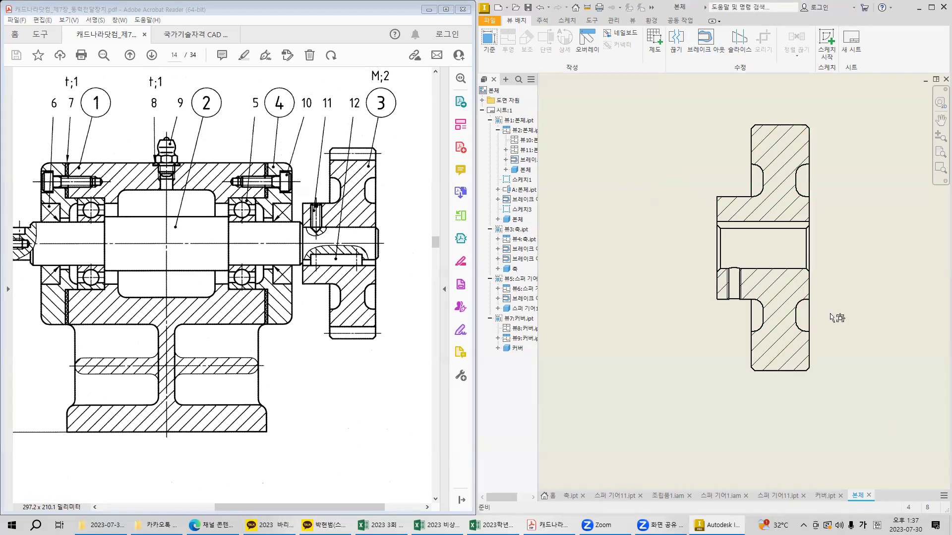
right_click(776, 206)
click(801, 258)
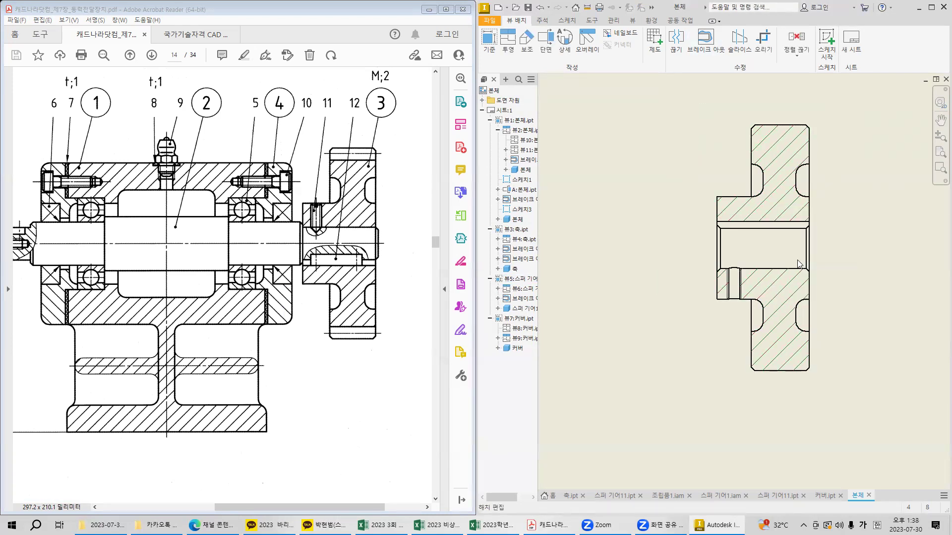
Zoom in on the spur gear in the reference assembly PDF and examine how its tooth region is drawn.
drag(281, 137, 408, 403)
click(359, 230)
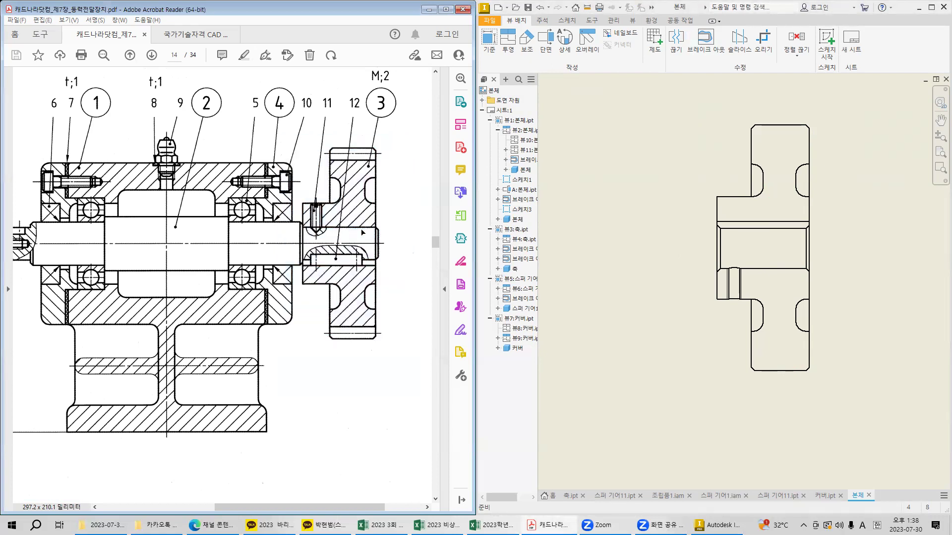
scroll(353, 229, up, 2)
ctrl+scroll(364, 238, up, 2)
drag(279, 210, 408, 241)
click(354, 303)
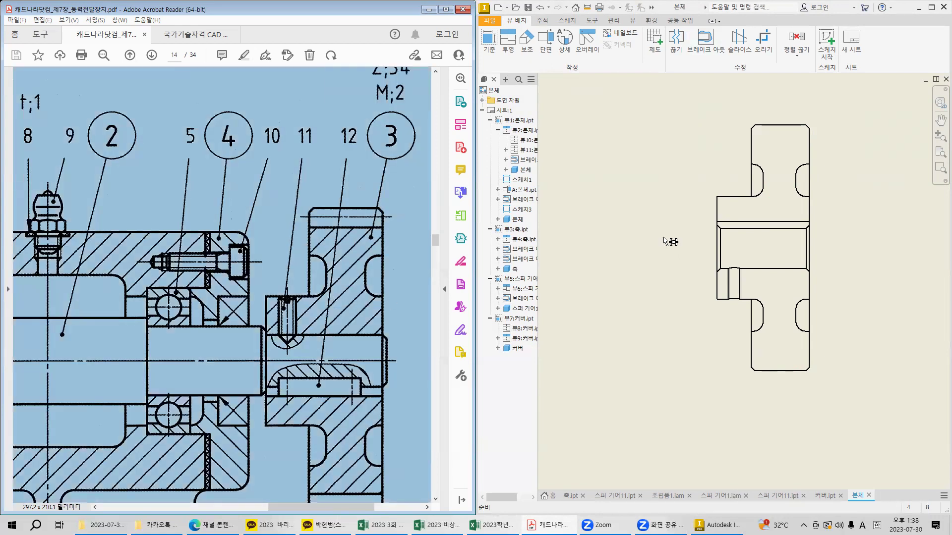
Start a sketch on the gear's broken-out side view in the drawing and project all of the view's edges into it.
key(Escape)
click(820, 106)
click(826, 52)
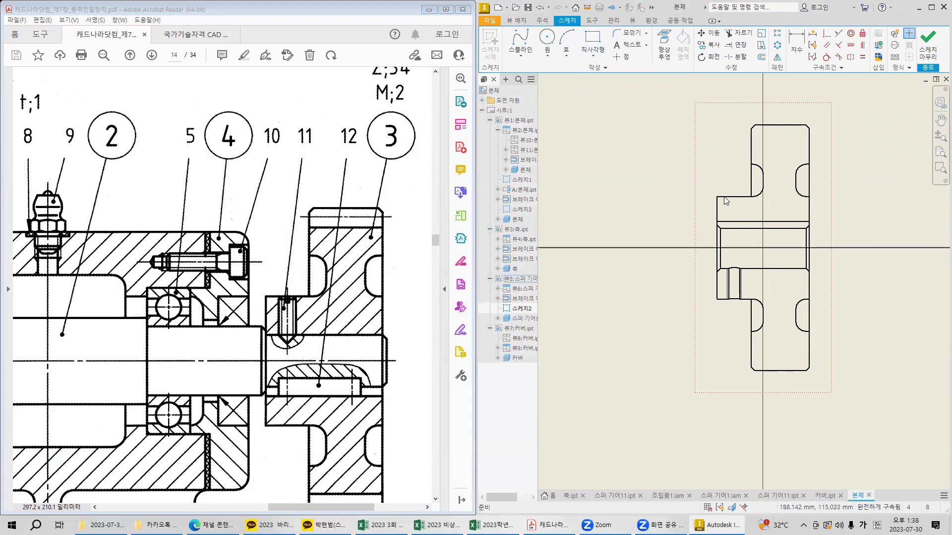
click(664, 44)
drag(671, 98, 851, 425)
middle_drag(832, 279, 820, 343)
key(Escape)
Sketch a horizontal pitch line overhanging both faces of the gear's upper rim and a face-to-face root line just below it.
click(526, 58)
click(521, 72)
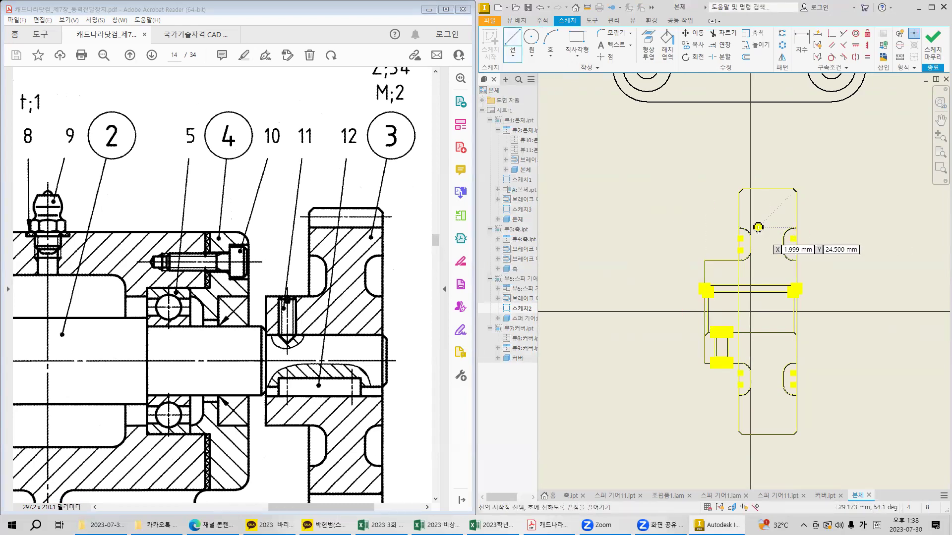
scroll(758, 227, up, 3)
click(707, 172)
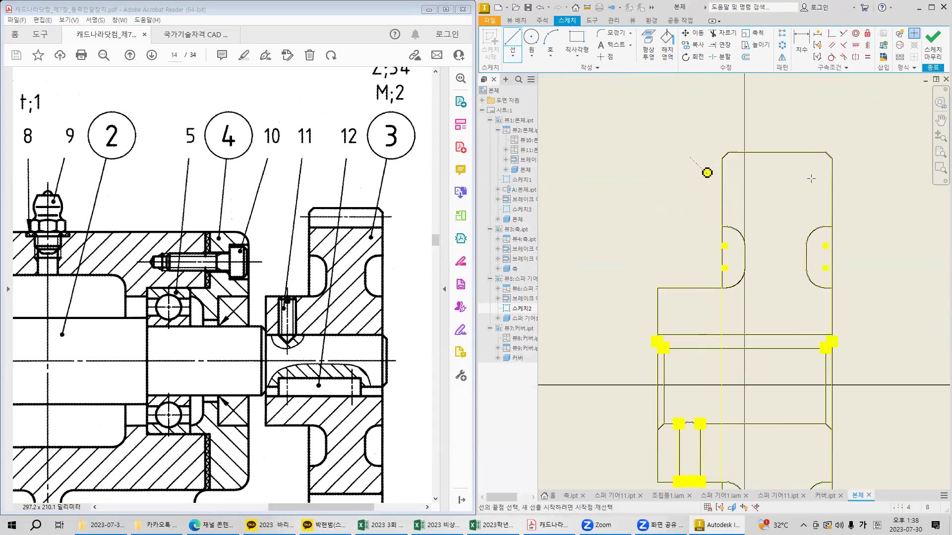
double_click(846, 173)
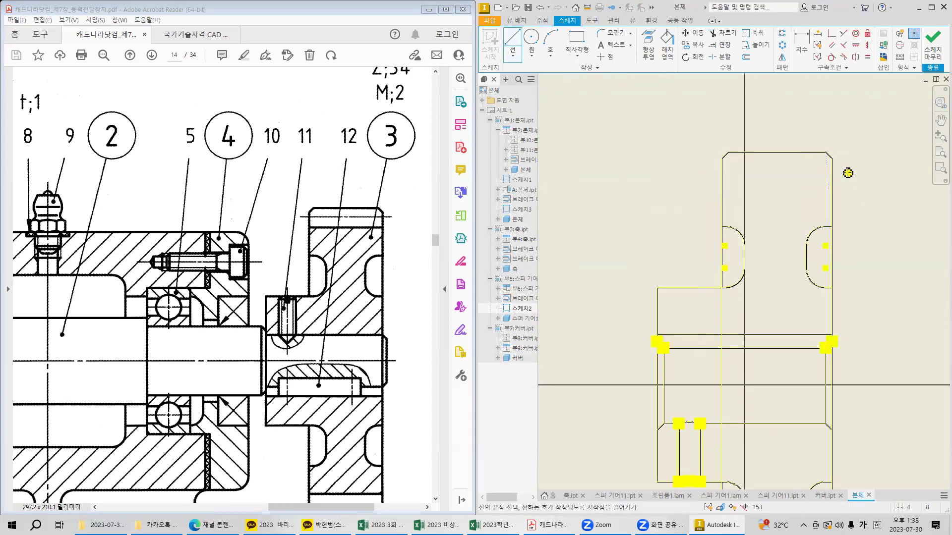
click(722, 188)
click(832, 188)
key(Escape)
Sketch the matching overhanging pitch line and face-to-face root line in the gear's lower rim.
middle_drag(793, 302, 759, 134)
key(l)
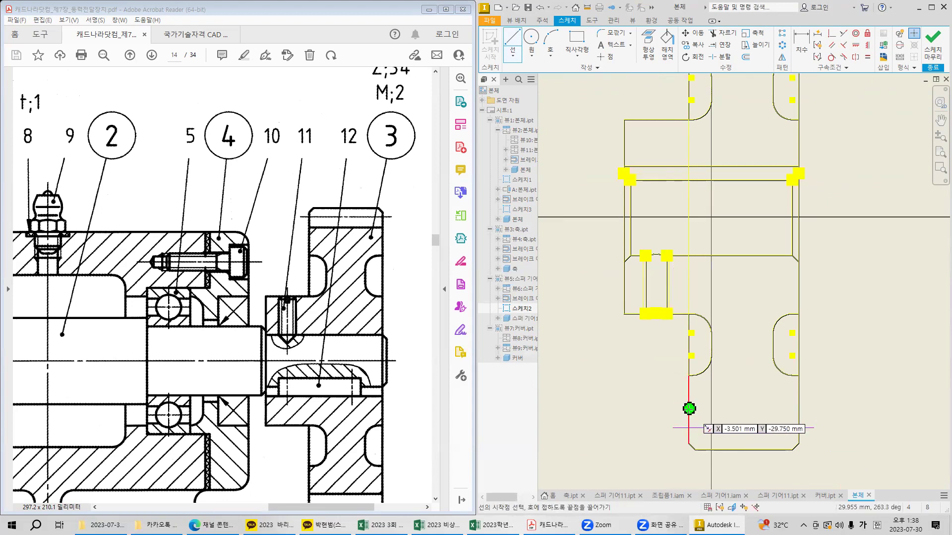
click(689, 415)
click(799, 415)
key(Escape)
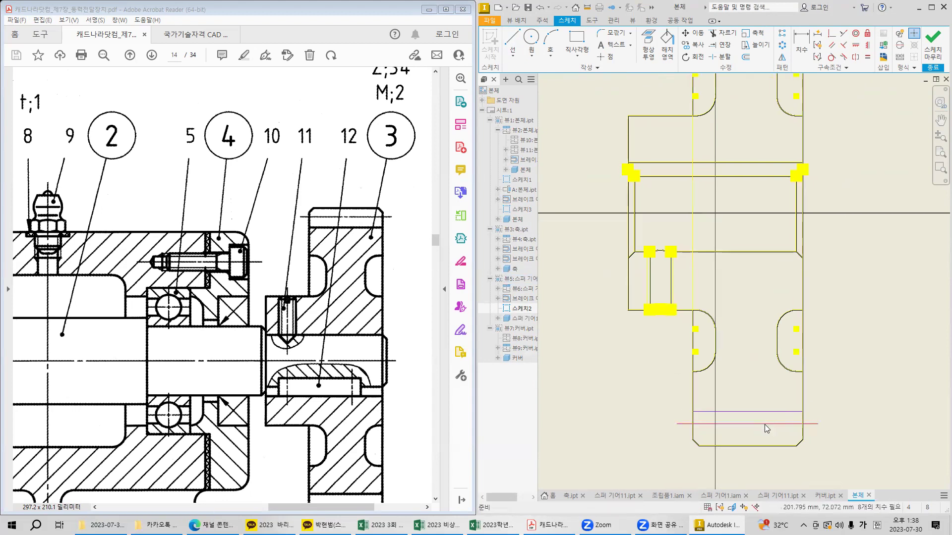
Set the line type of the gear's lower pitch line to chain (체인).
right_click(765, 428)
click(744, 394)
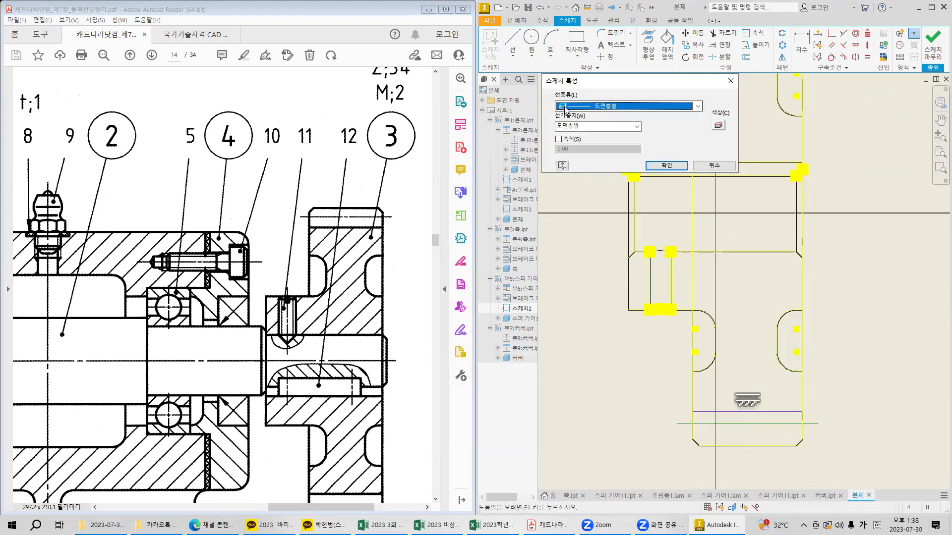
click(565, 106)
click(620, 181)
click(683, 166)
Set the line type of the gear's upper pitch line to chain (체인).
mouse_move(697, 198)
middle_down()
mouse_move(720, 357)
mouse_move(688, 447)
middle_up()
right_click(749, 252)
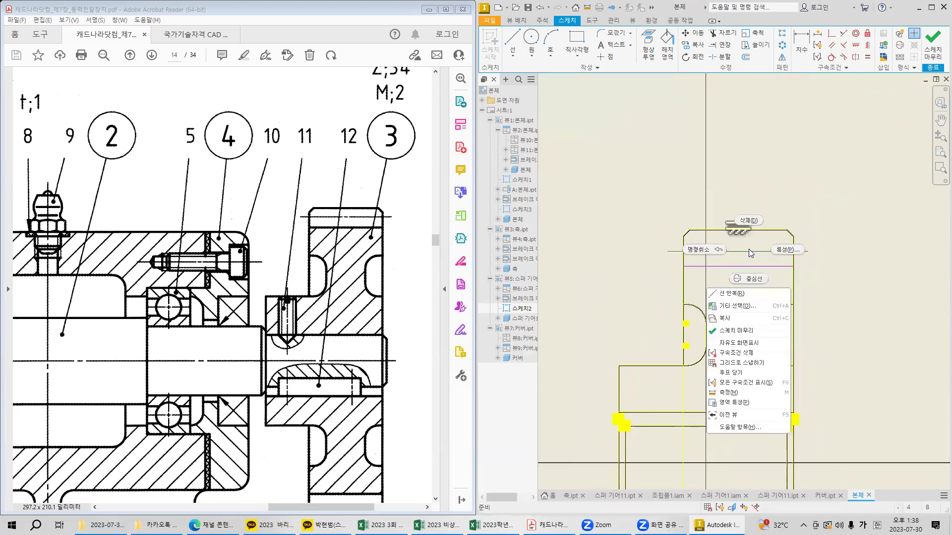
click(785, 223)
click(613, 108)
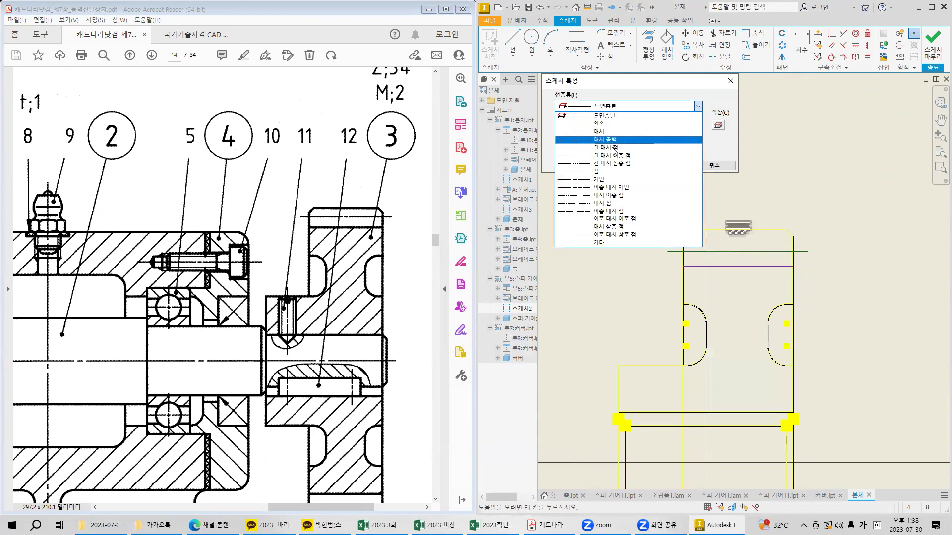
click(616, 173)
click(666, 165)
click(707, 240)
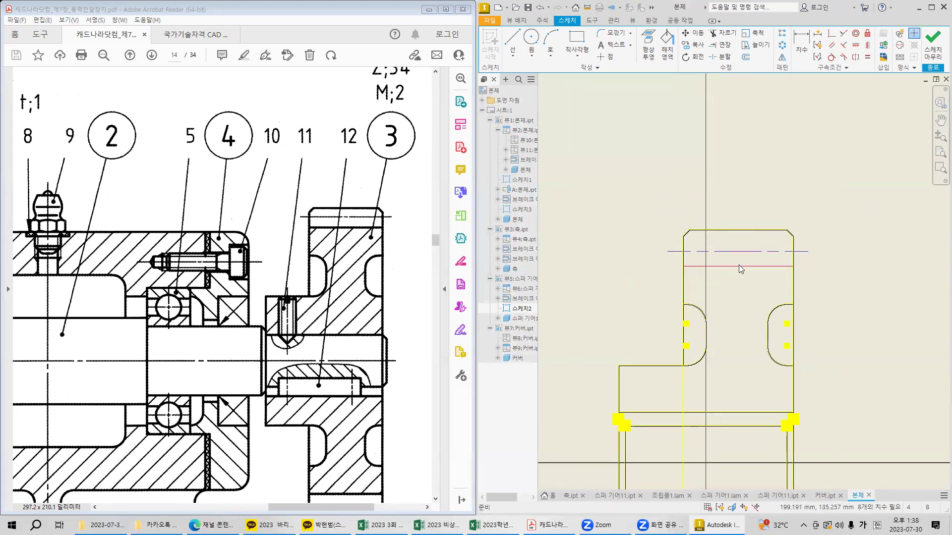
Give the gear's upper root line a heavier line weight in its sketch properties.
click(739, 266)
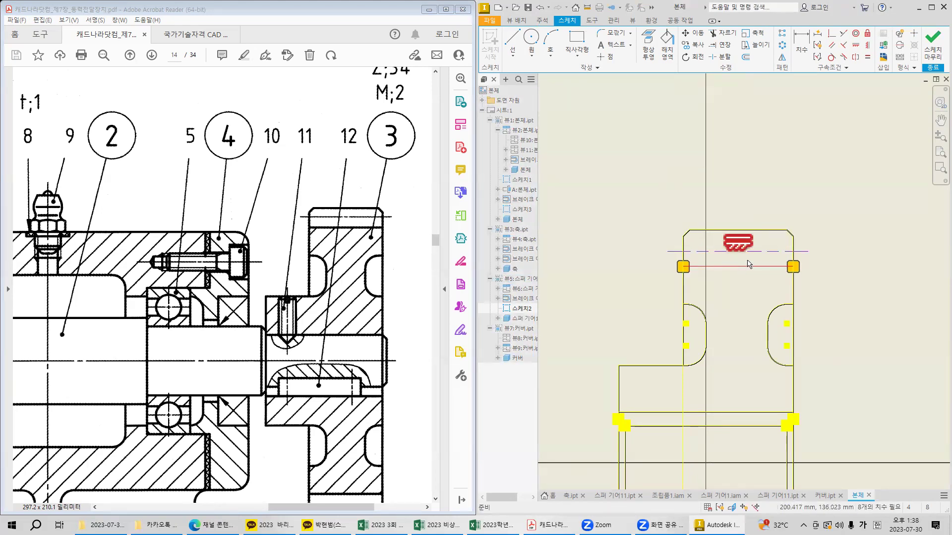
right_click(742, 268)
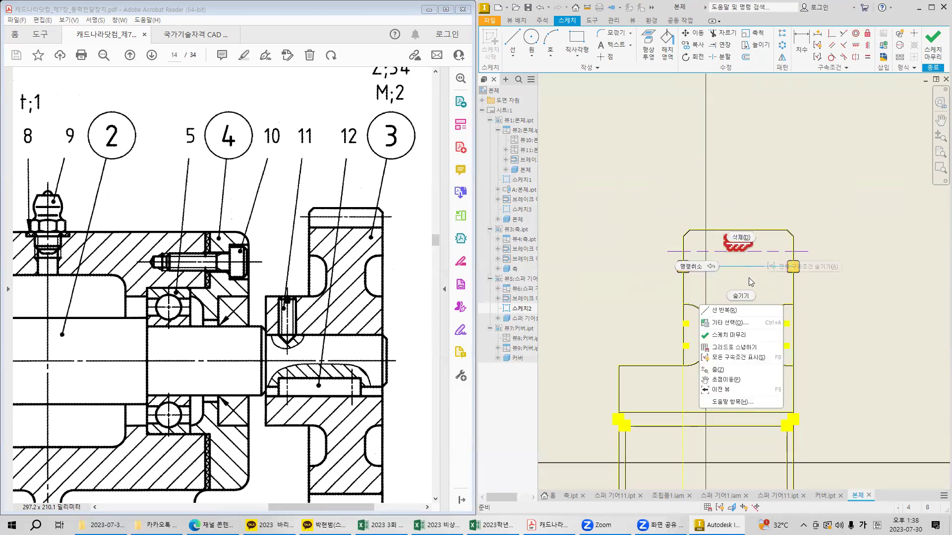
click(738, 270)
right_click(737, 270)
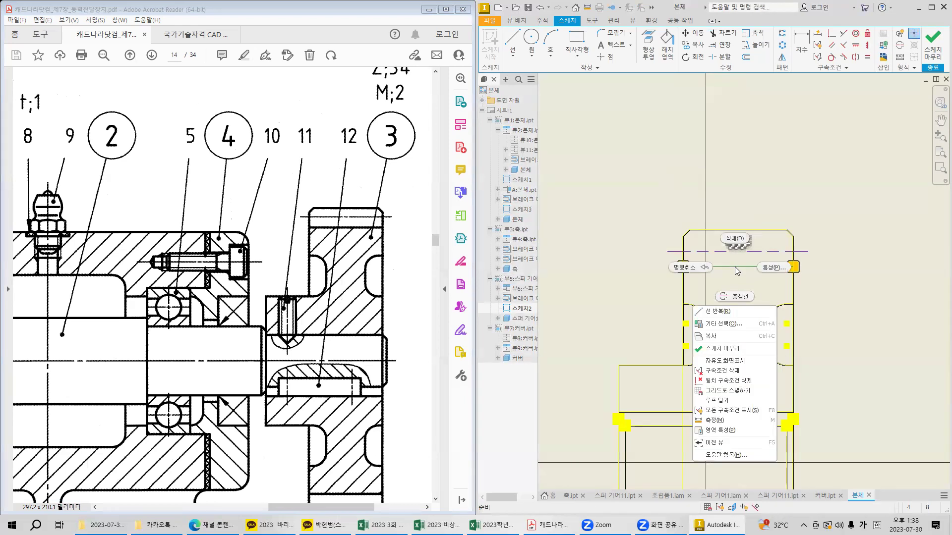
click(772, 267)
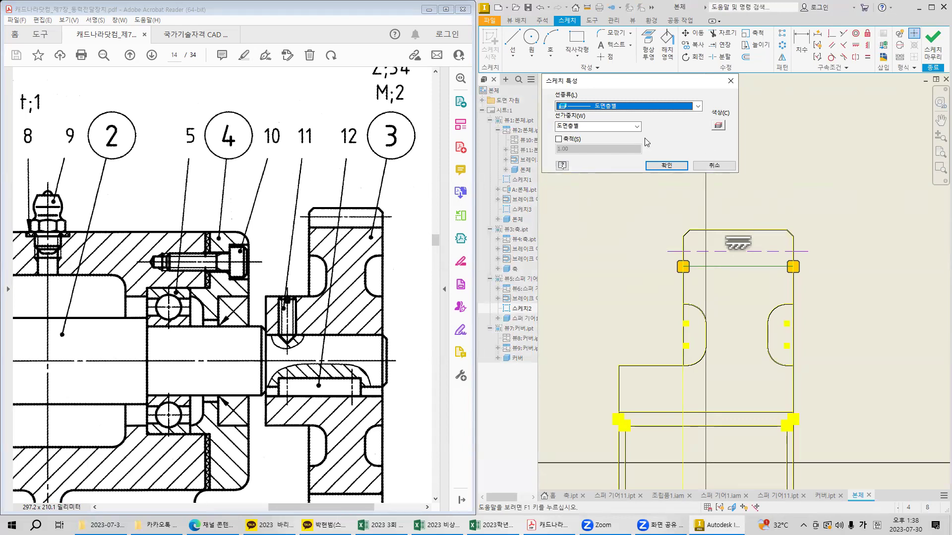
click(628, 128)
click(637, 127)
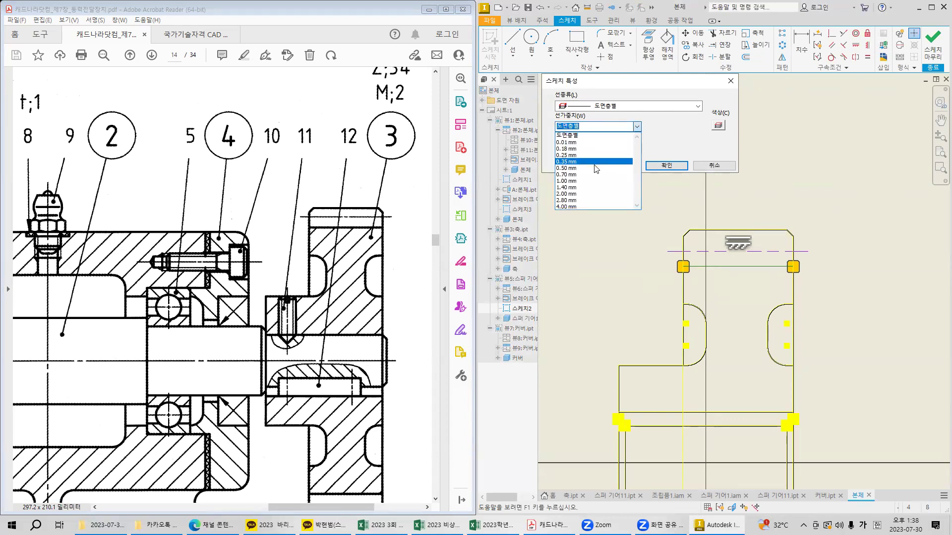
click(585, 172)
click(665, 168)
Check the line type and line weight of the gear's lower root line in its sketch properties.
middle_drag(702, 326, 694, 138)
middle_drag(737, 423, 723, 286)
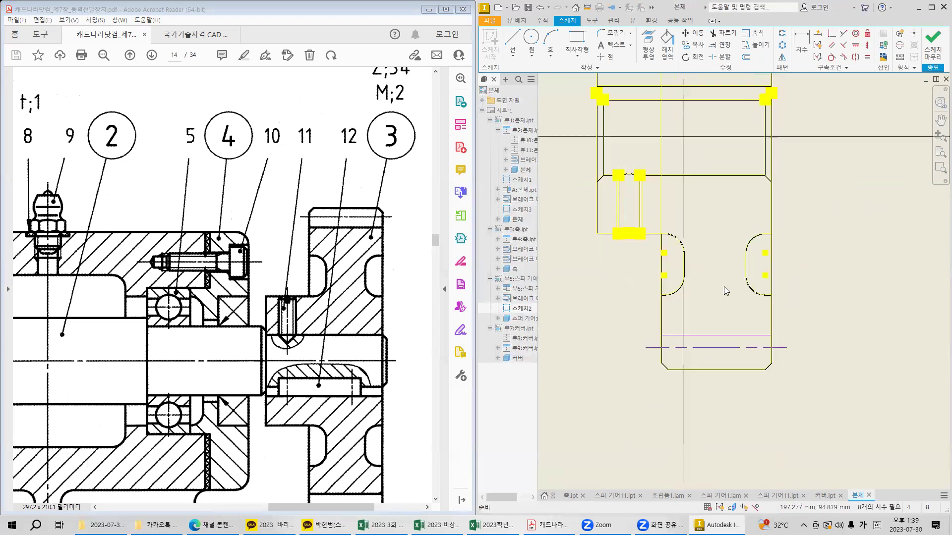
click(751, 335)
right_click(751, 335)
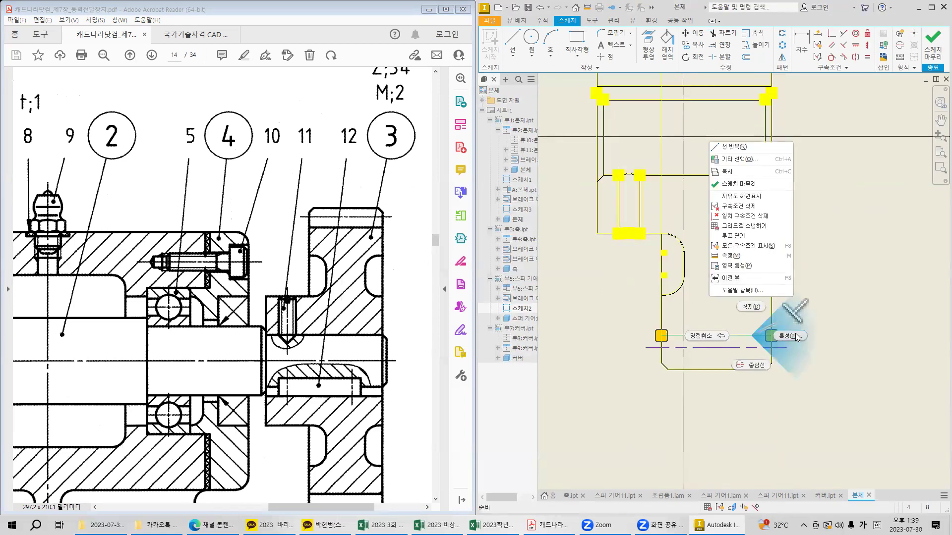
click(791, 337)
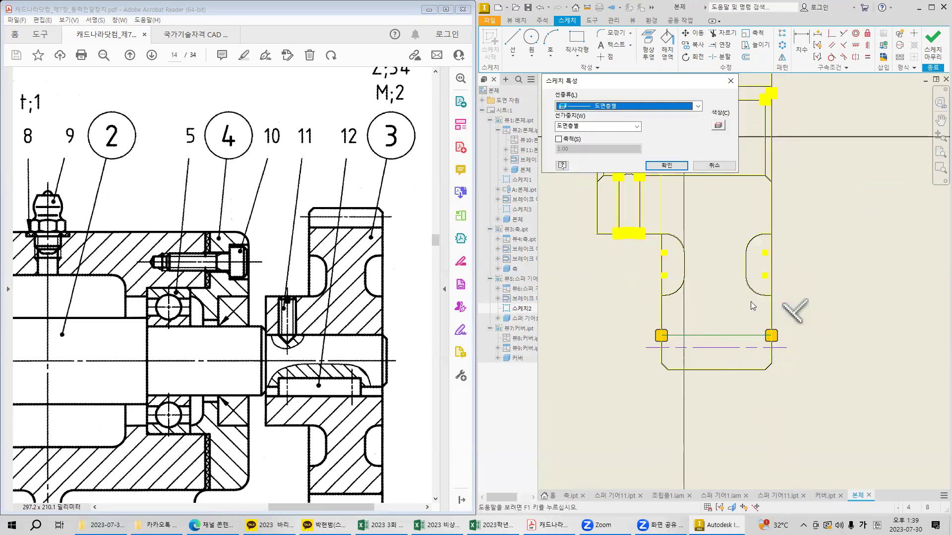
click(666, 165)
scroll(698, 284, down, 5)
mouse_move(690, 289)
middle_down()
mouse_move(624, 268)
mouse_move(693, 292)
middle_up()
drag(672, 254, 811, 424)
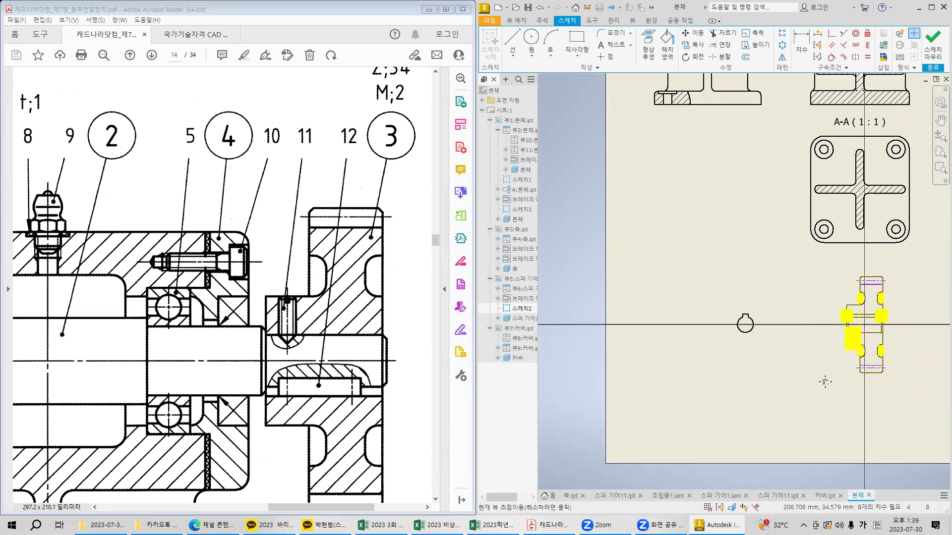
middle_drag(826, 271, 730, 223)
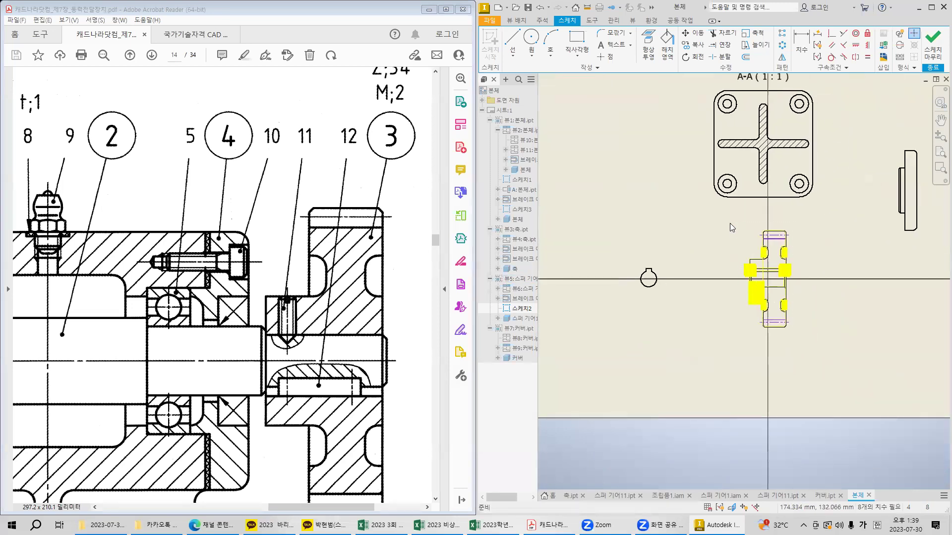
click(836, 381)
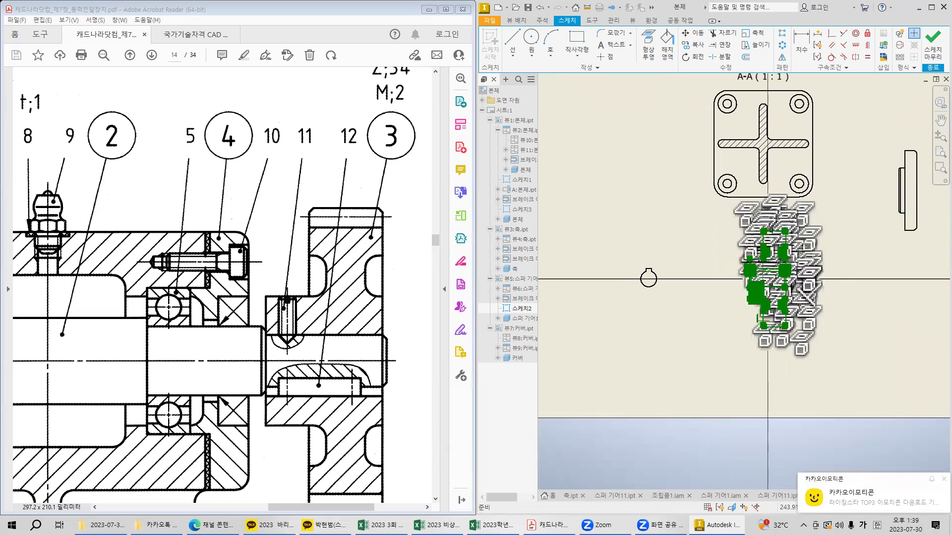
Quit KakaoTalk to stop its notifications and clear the selection of the gear's sketch geometry.
click(802, 525)
right_click(794, 466)
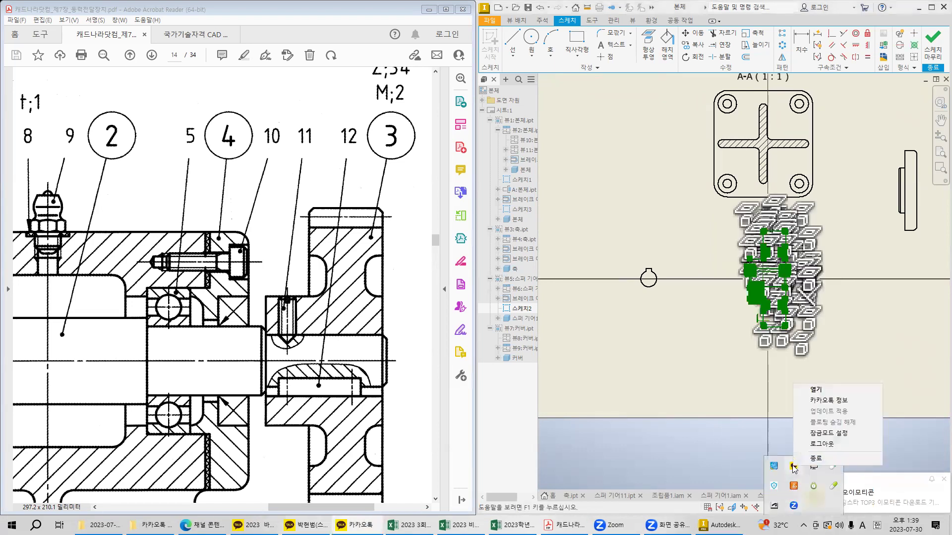
click(803, 460)
click(793, 360)
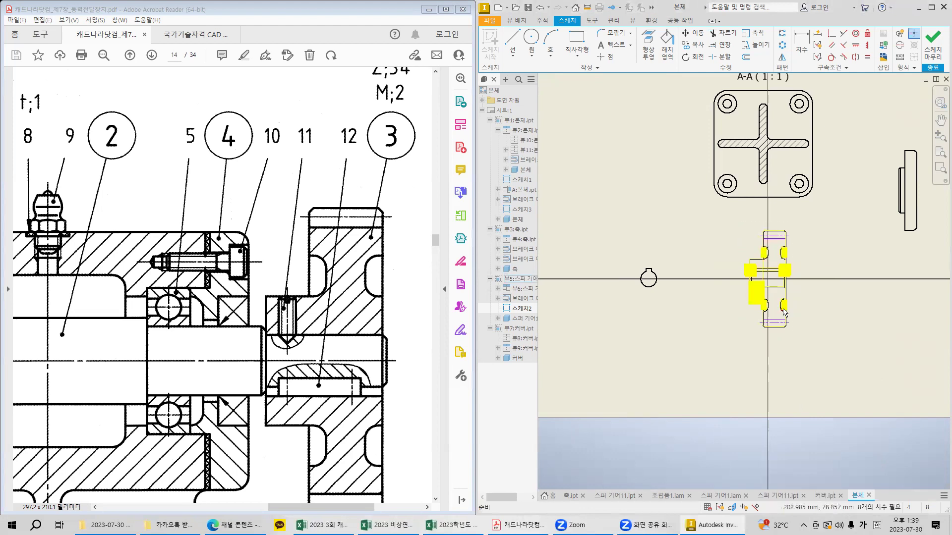
Dimension the upper pitch line 2 mm from the top edge of the gear.
scroll(786, 309, up, 6)
mouse_move(788, 293)
middle_down()
mouse_move(788, 241)
mouse_move(763, 364)
mouse_move(735, 290)
middle_up()
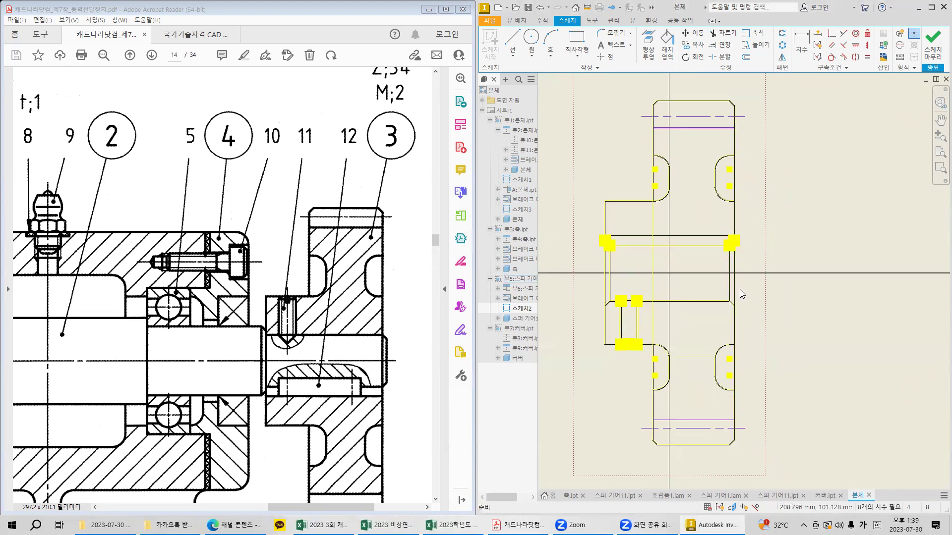
click(802, 45)
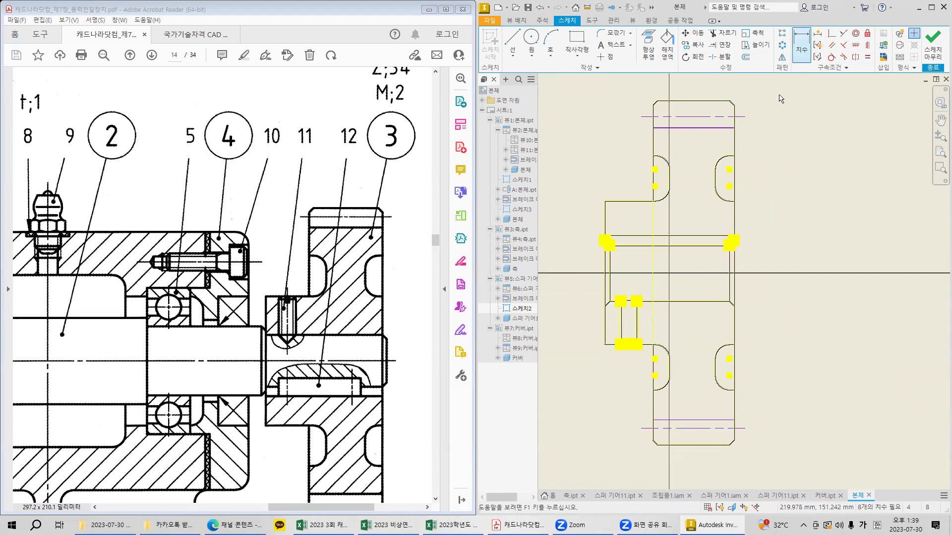
click(716, 102)
click(720, 117)
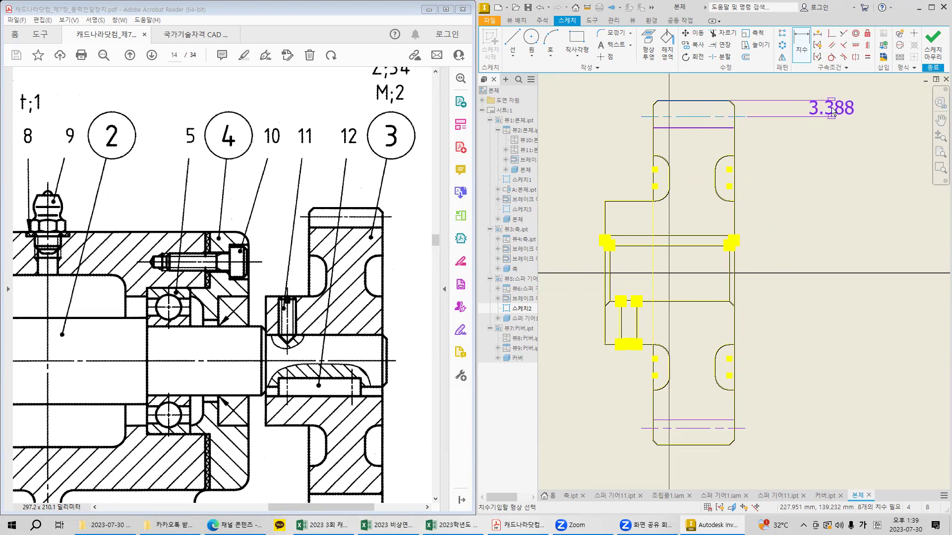
click(831, 108)
text(2)
key(Return)
Dimension the lower pitch line 2 mm from the bottom edge of the gear.
click(687, 445)
click(707, 428)
click(824, 432)
text(2)
key(Return)
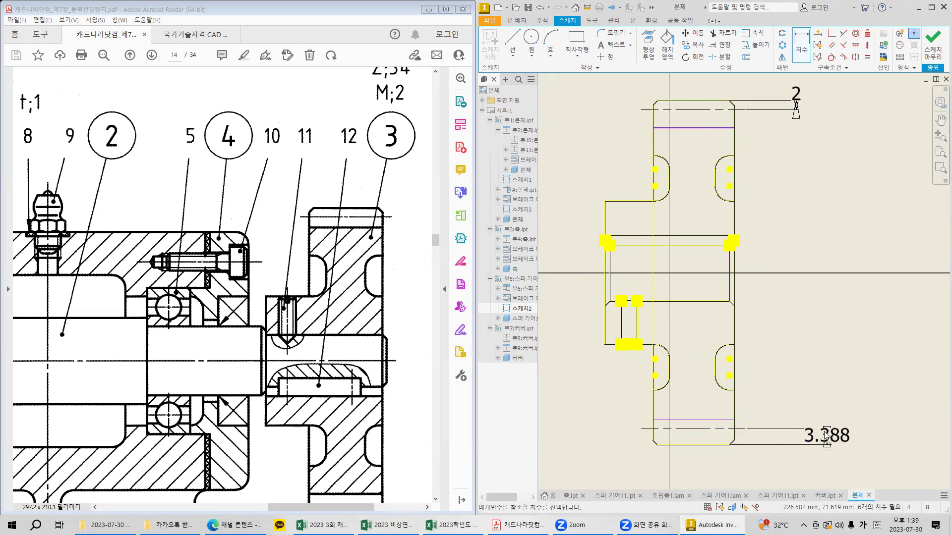
Dimension the upper root line 4.5 mm from the top edge of the gear.
click(709, 103)
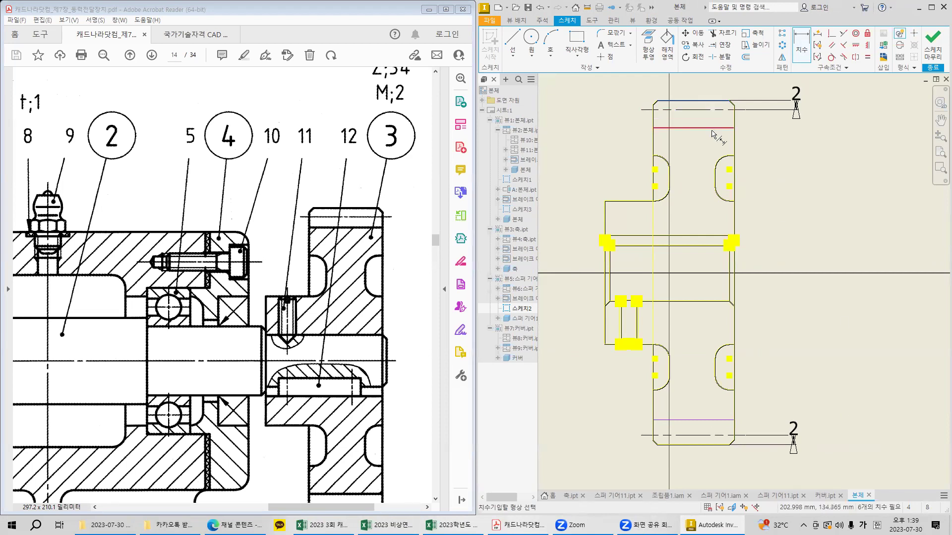
click(713, 128)
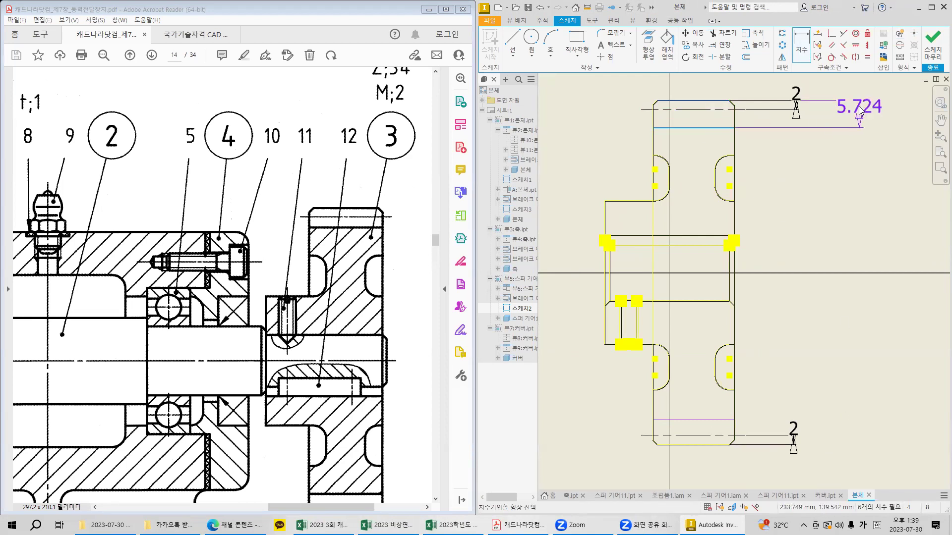
click(859, 113)
text(4)
key(Return)
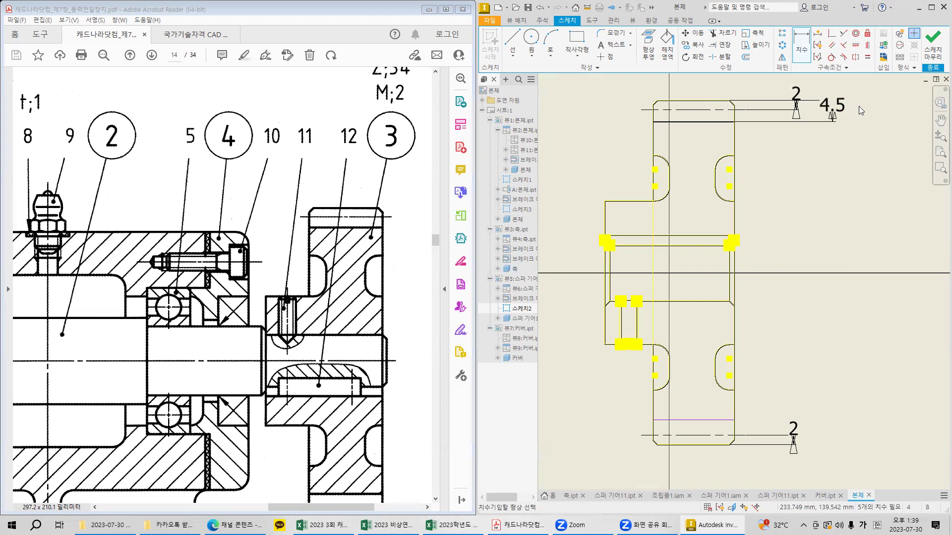
Dimension the lower root line 4.5 mm from the bottom edge of the gear.
click(732, 420)
click(833, 433)
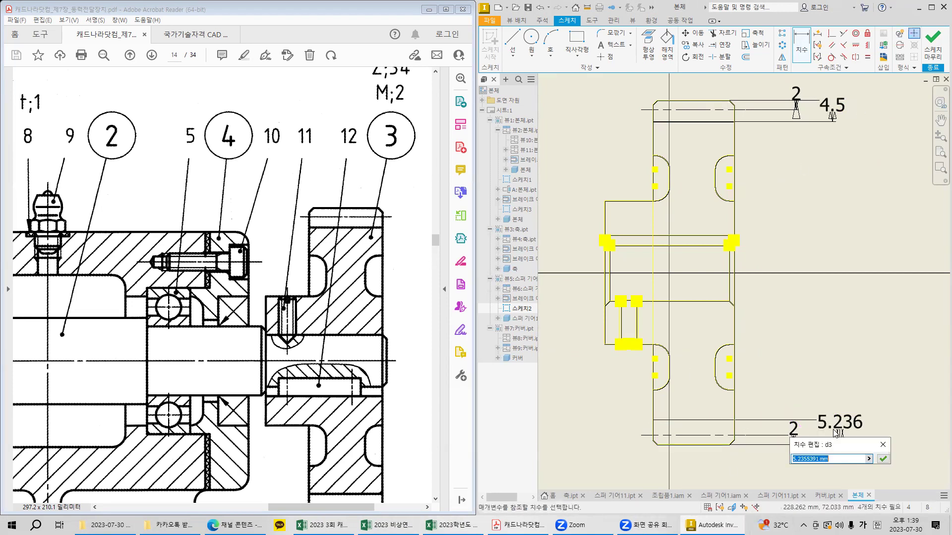
text(4.5)
key(Return)
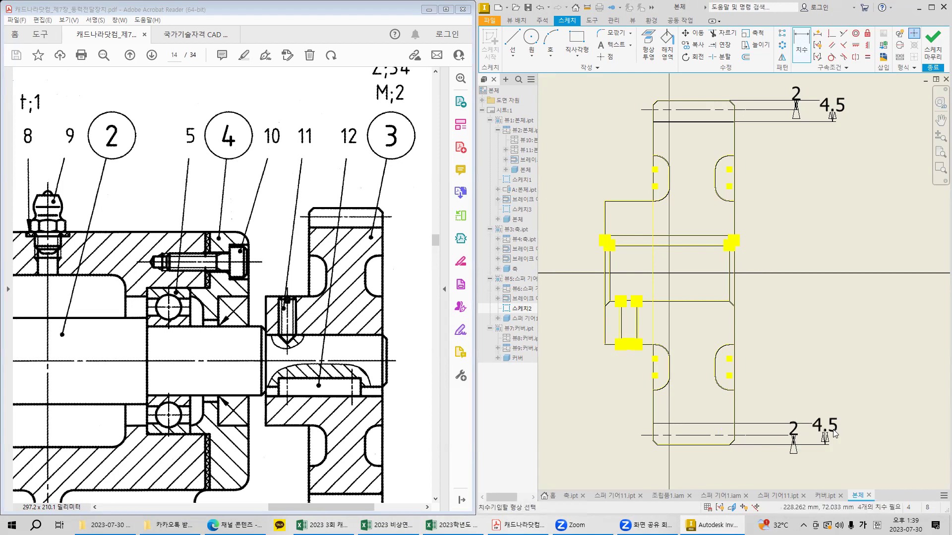
click(668, 49)
click(833, 210)
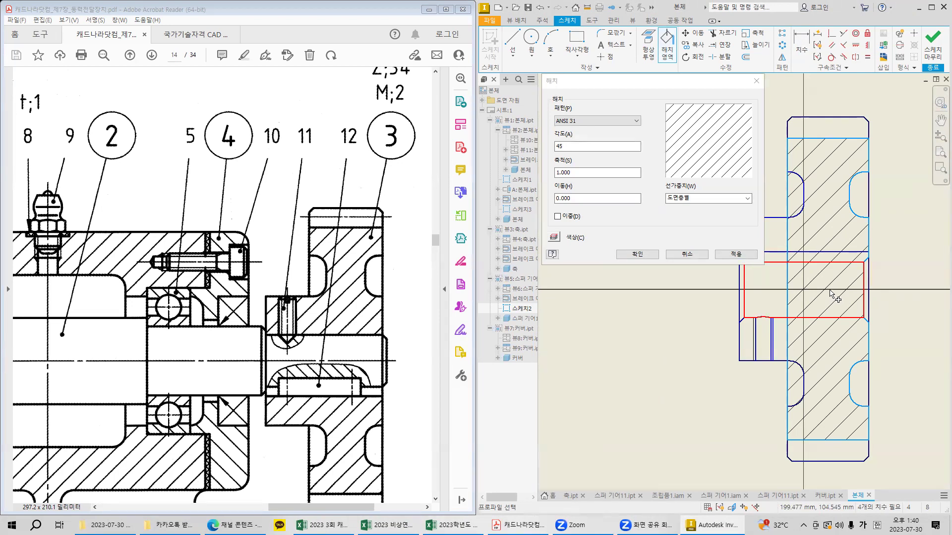
key(Escape)
Draw a 27 mm horizontal line across the gear hub along the keyway's upper edge, and trace the bore's lower edge between its chamfers.
middle_drag(830, 290, 808, 259)
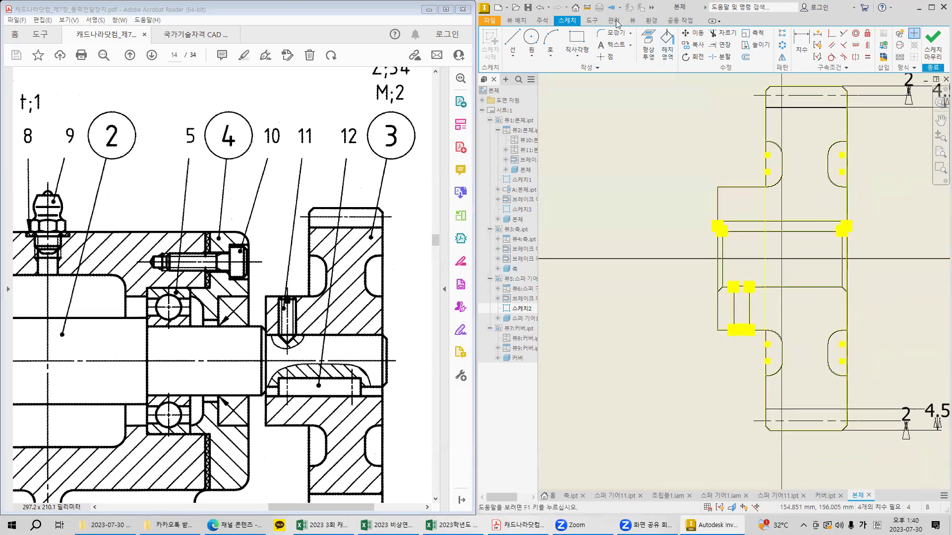
click(506, 37)
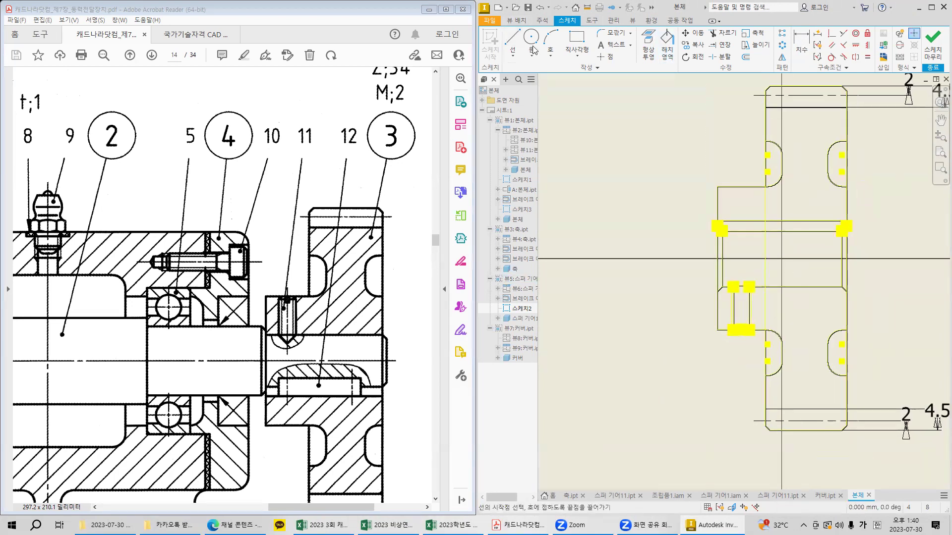
click(717, 221)
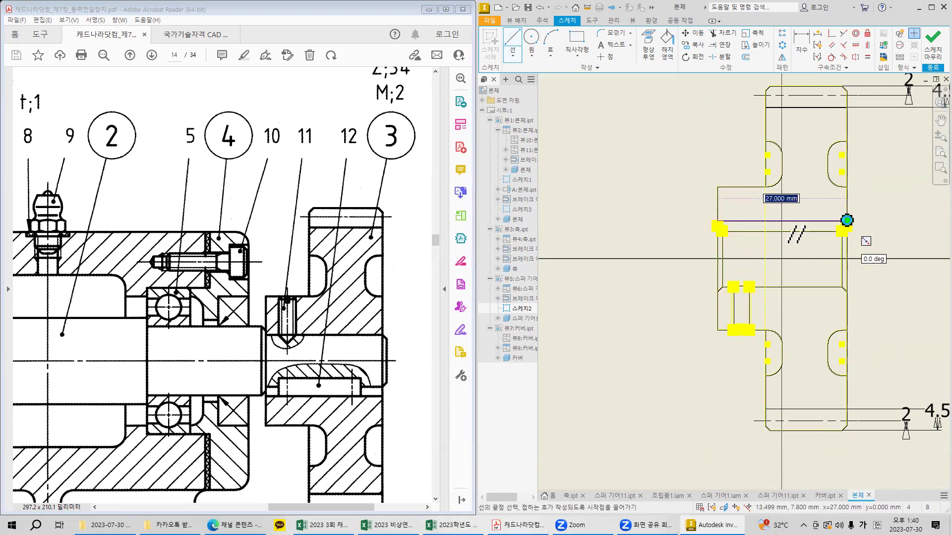
double_click(846, 220)
middle_drag(793, 312, 772, 275)
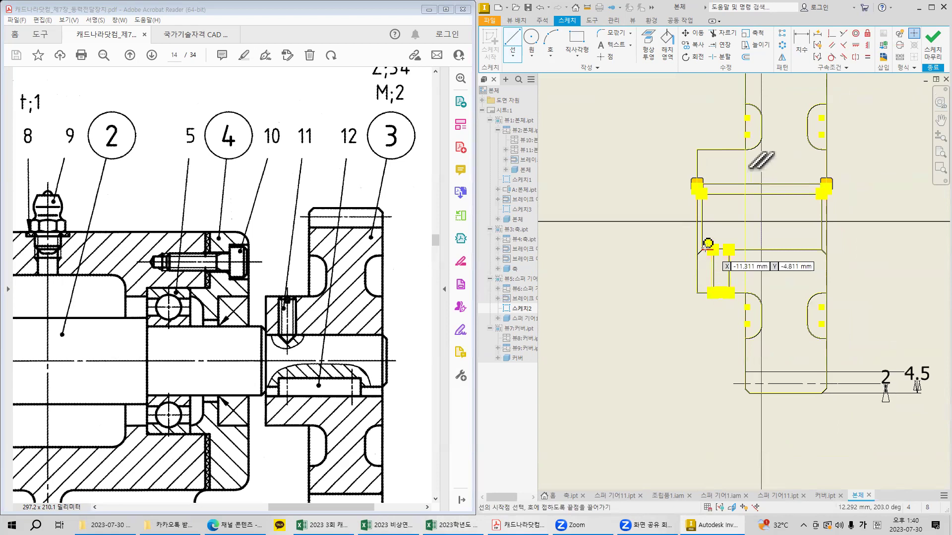
click(702, 249)
double_click(821, 250)
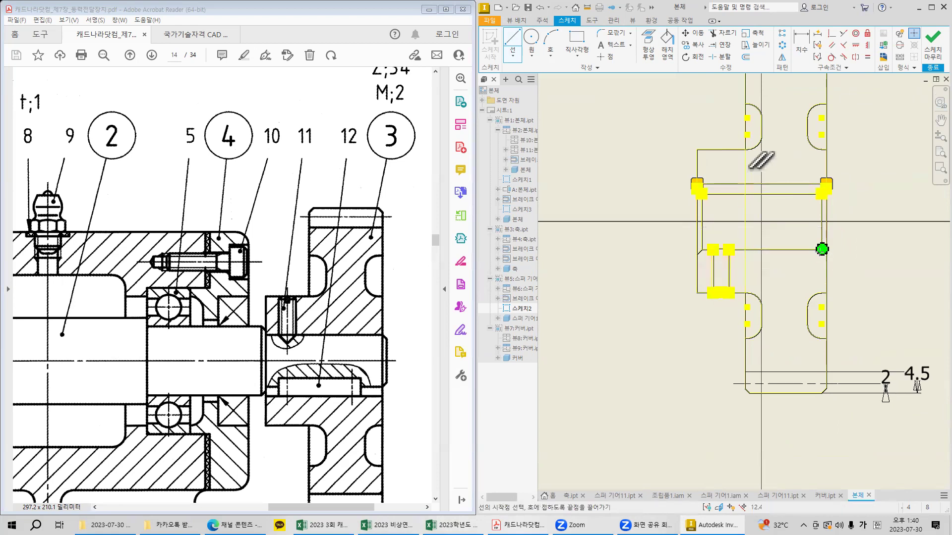
scroll(826, 259, up, 5)
key(Escape)
Trace the chamfers at both ends of the gear bore's lower edge with sketch lines.
middle_drag(831, 280, 852, 474)
middle_drag(881, 173, 832, 396)
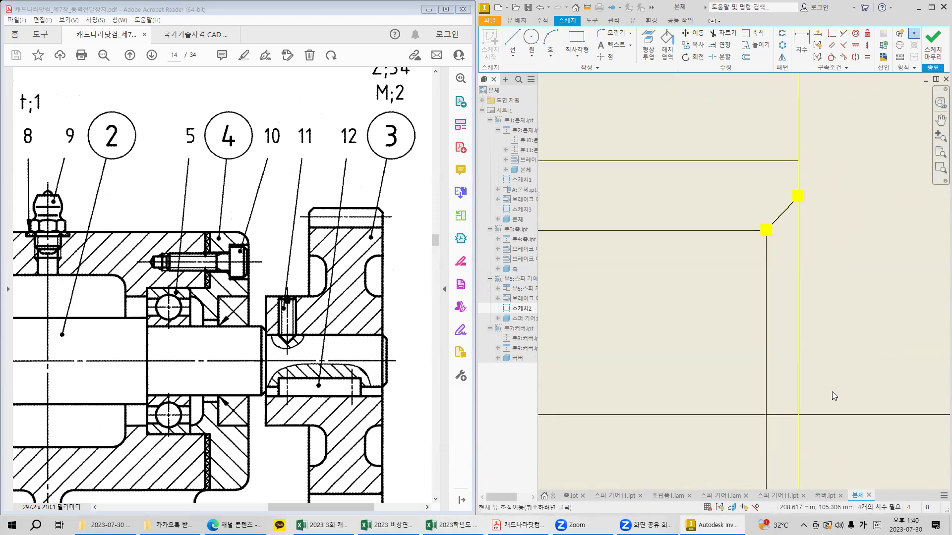
scroll(807, 274, down, 5)
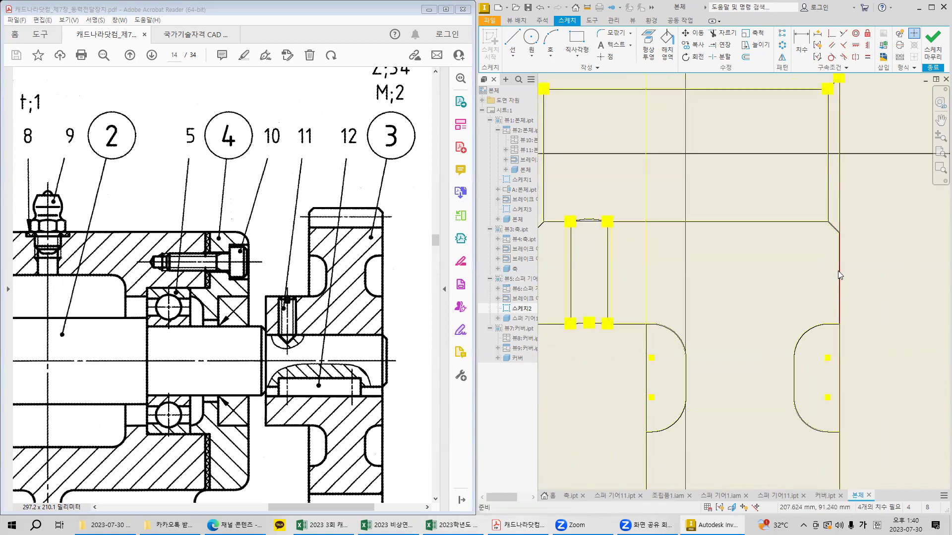
key(l)
click(828, 222)
double_click(839, 233)
middle_drag(647, 301, 760, 304)
click(646, 234)
double_click(657, 224)
middle_drag(692, 189, 709, 319)
scroll(686, 224, up, 3)
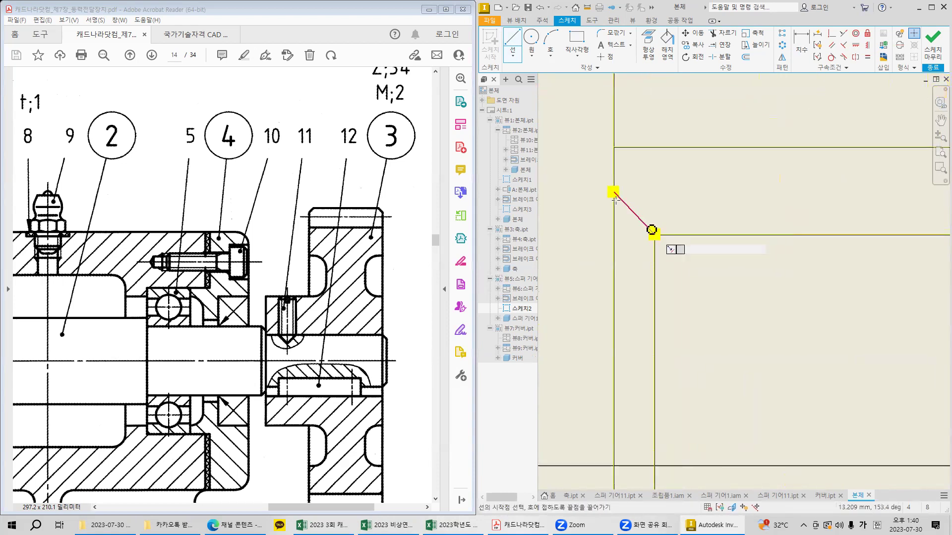
scroll(656, 214, down, 6)
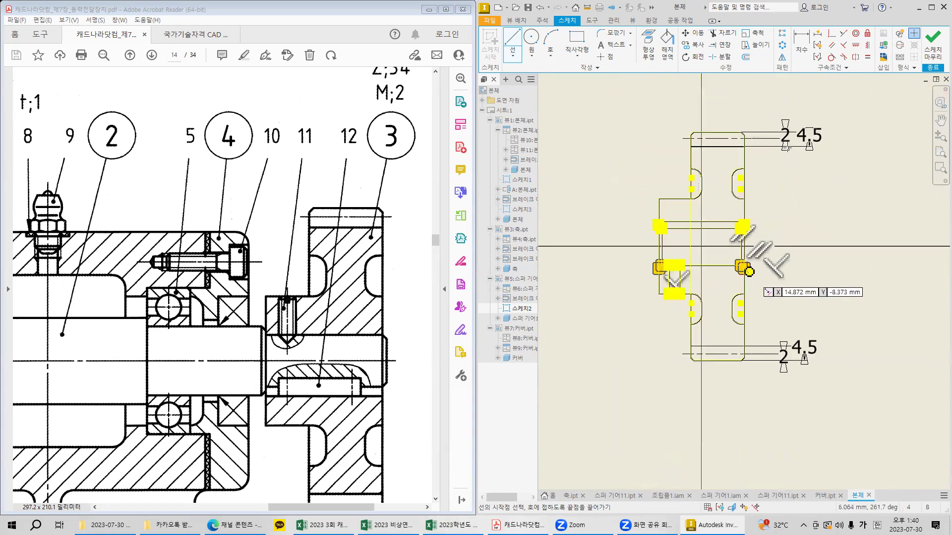
click(667, 45)
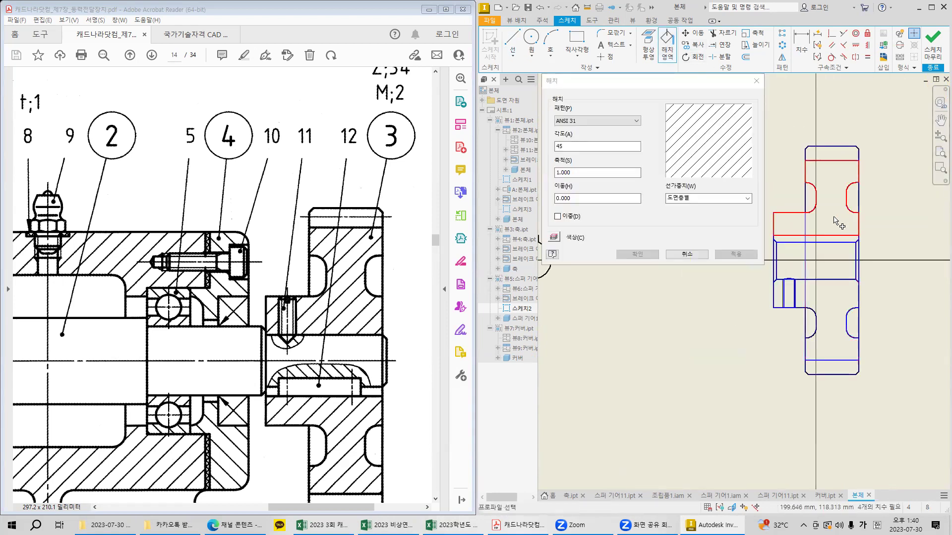
click(835, 221)
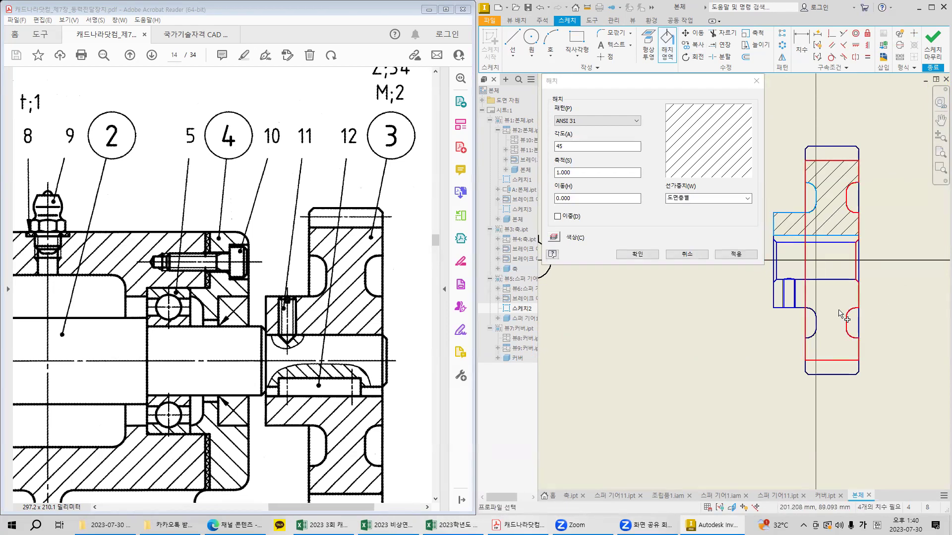
key(Escape)
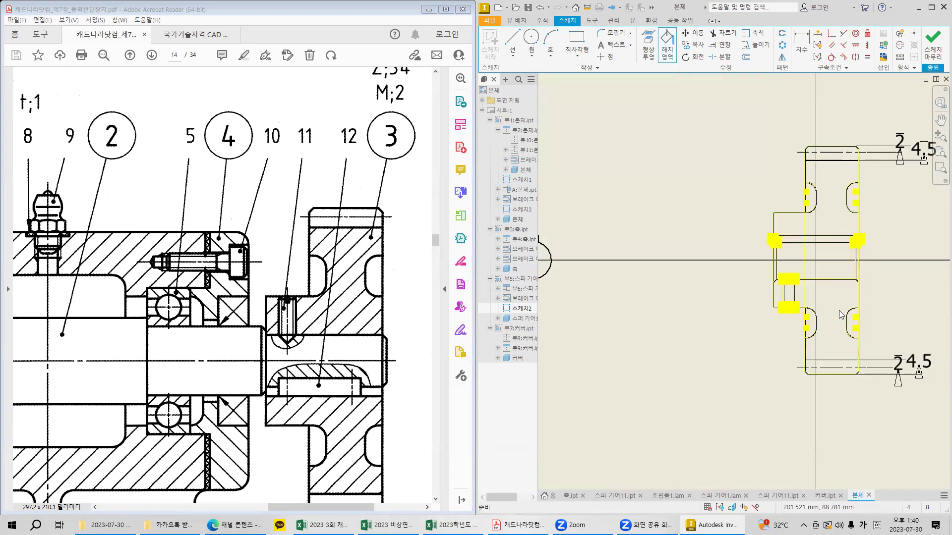
Draw a line over the chamfer at the hub end of the bore's lower edge, joining its two corners.
scroll(826, 309, down, 3)
scroll(827, 312, up, 3)
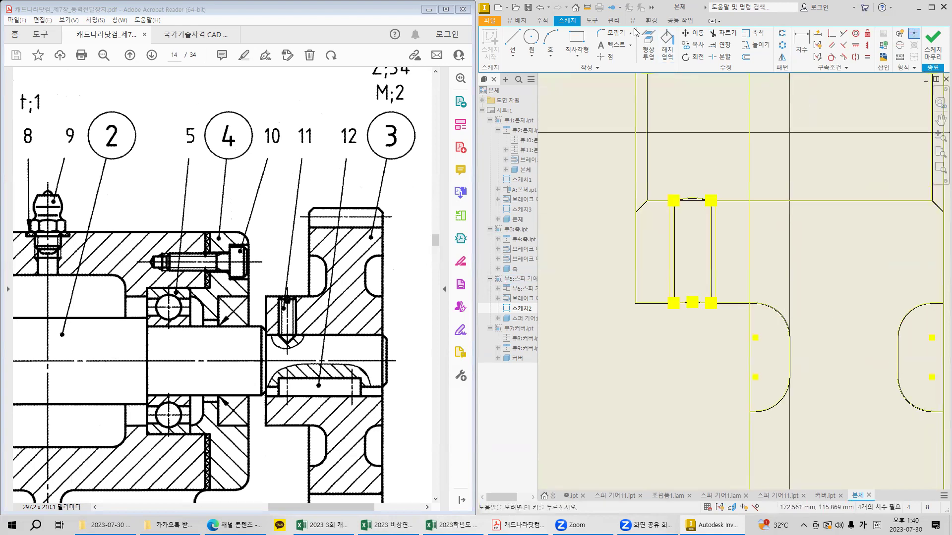
key(l)
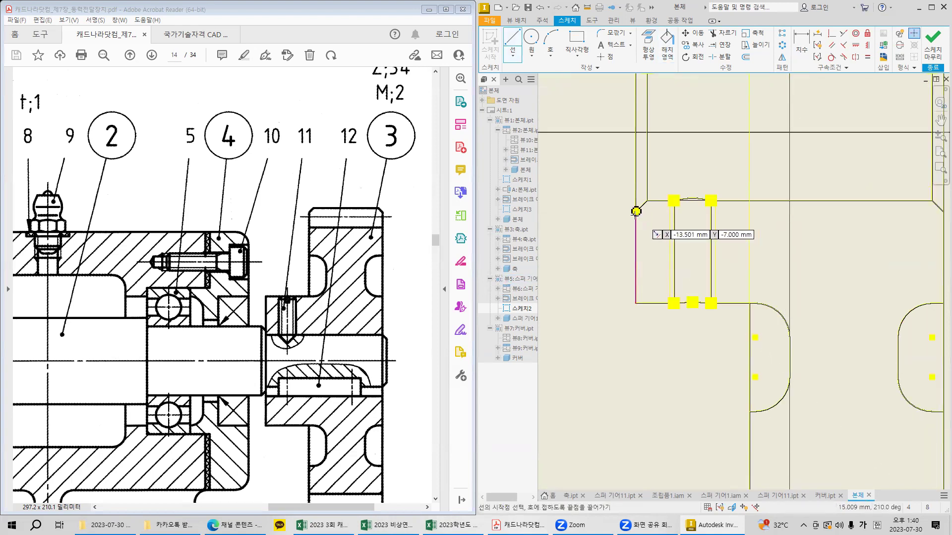
click(636, 212)
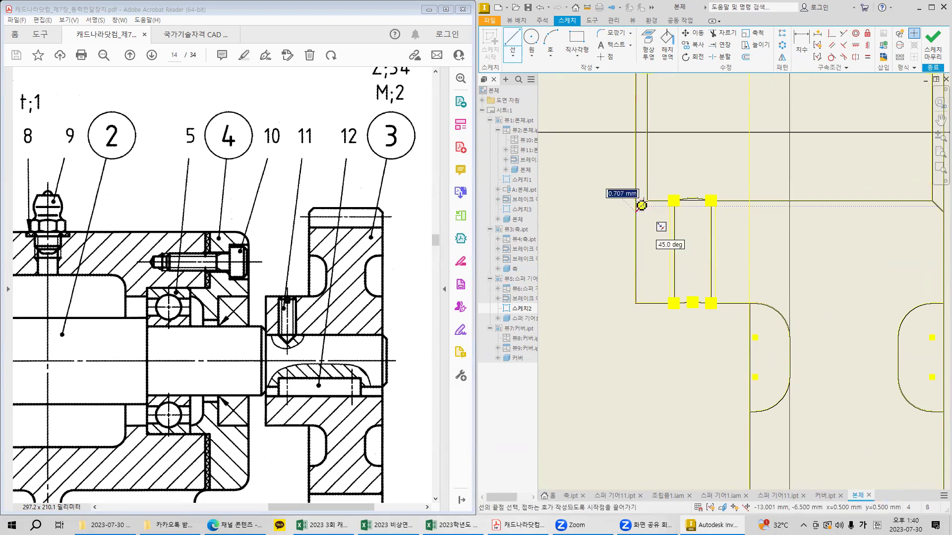
click(647, 200)
middle_drag(811, 214, 688, 223)
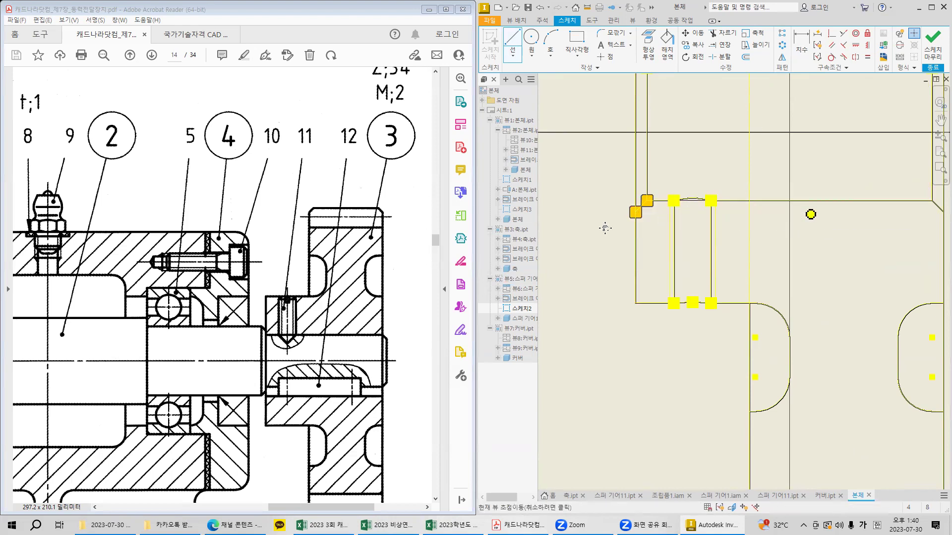
middle_drag(604, 228, 605, 226)
middle_drag(693, 222, 792, 224)
middle_drag(594, 217, 646, 217)
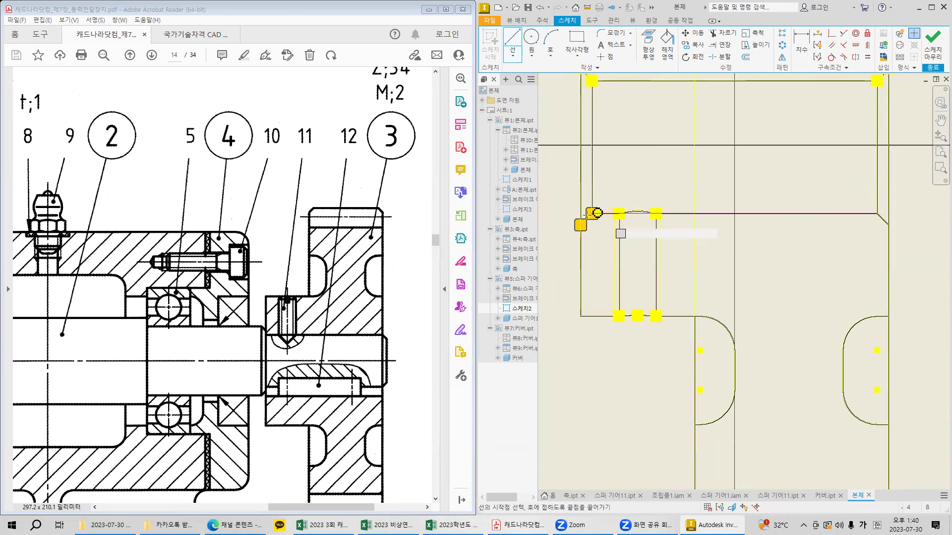
Trace the bore's lower edge, the chamfer on the far face, and that gear face down to the lower web recess.
click(591, 214)
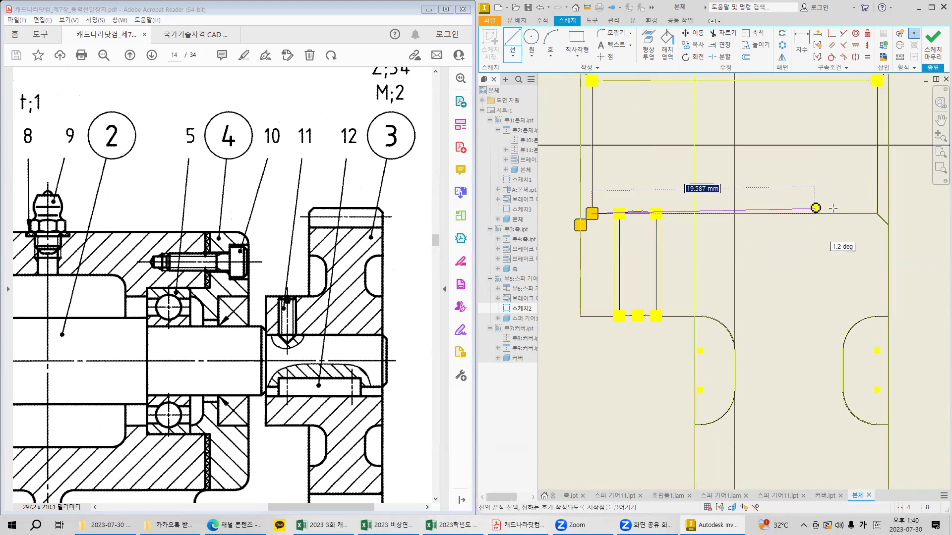
click(877, 213)
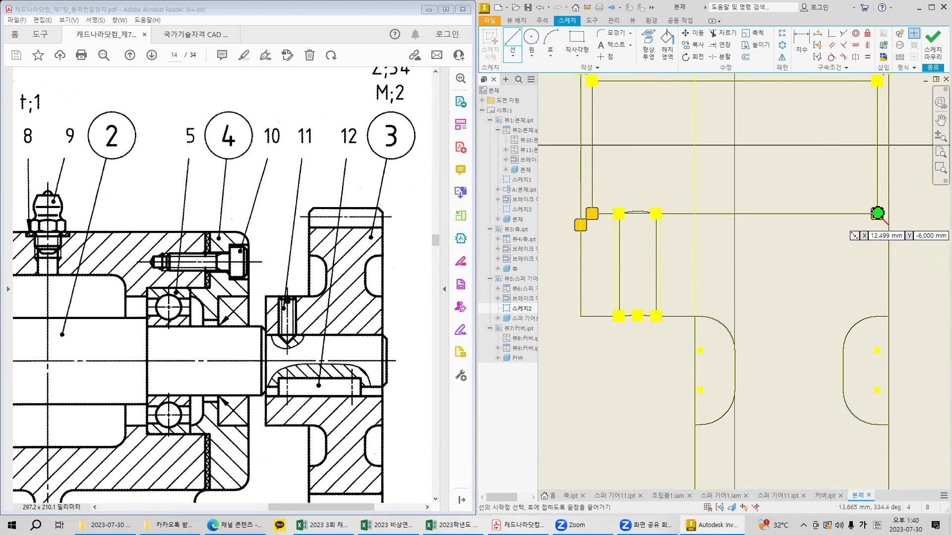
click(888, 224)
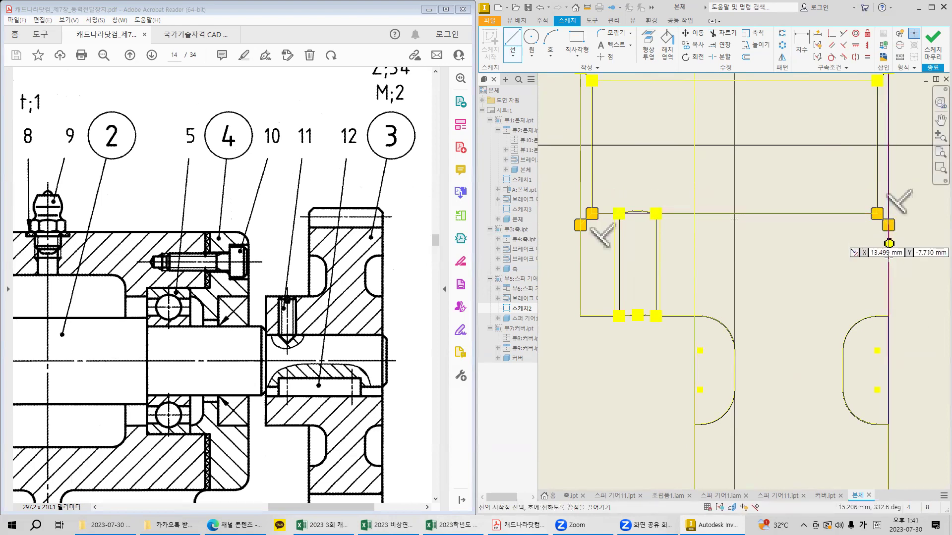
click(889, 315)
scroll(843, 352, down, 2)
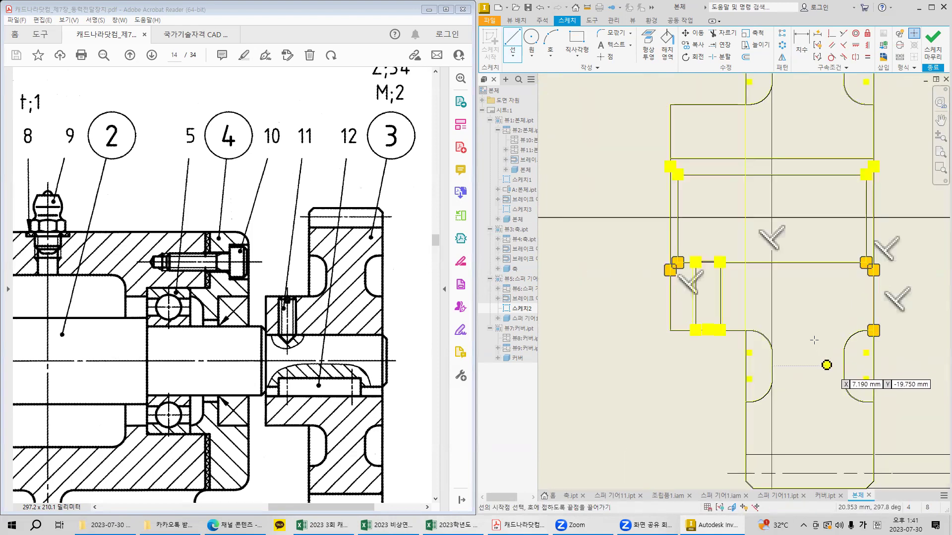
middle_drag(822, 363, 792, 295)
Hatch the lower gear section on both sides of the set-screw hole with ANSI 31 at 45 degrees and scale 1.
click(667, 50)
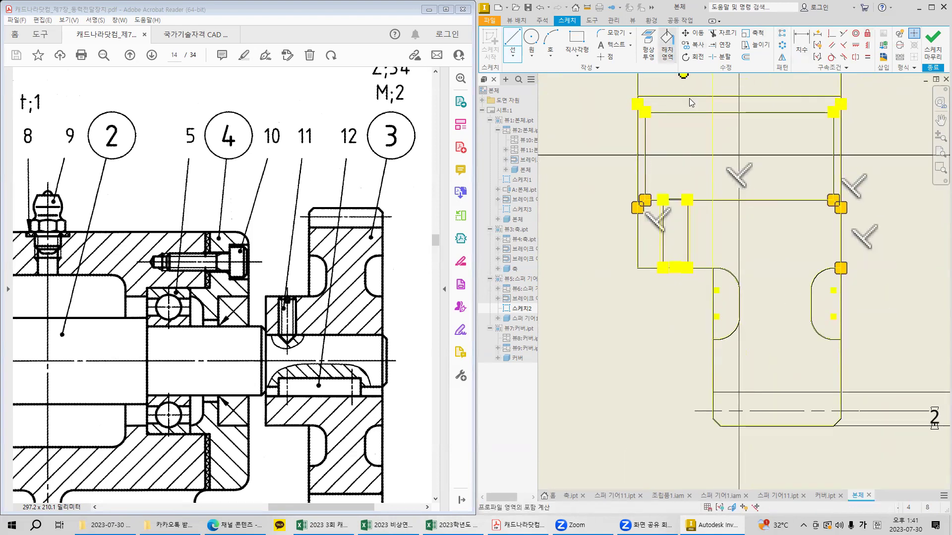
middle_drag(799, 232, 912, 254)
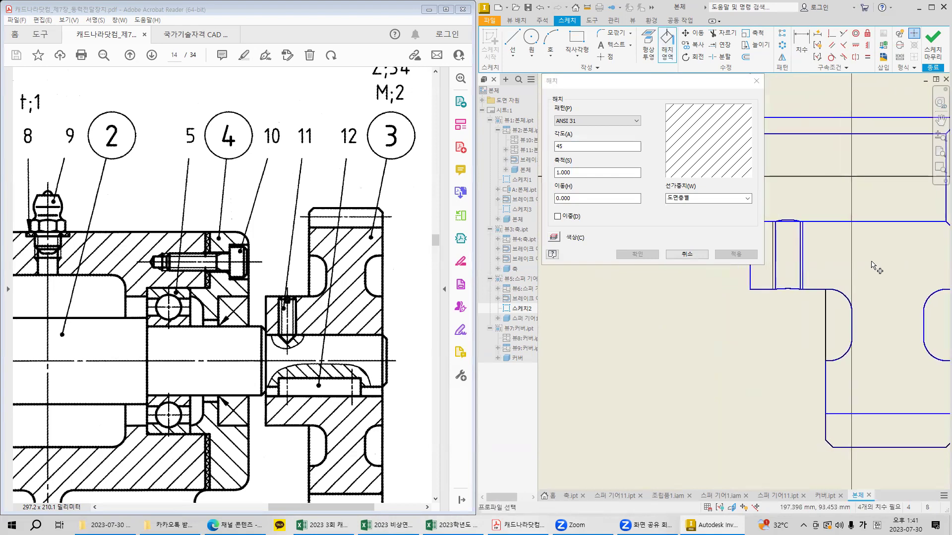
click(870, 276)
middle_drag(870, 277, 906, 269)
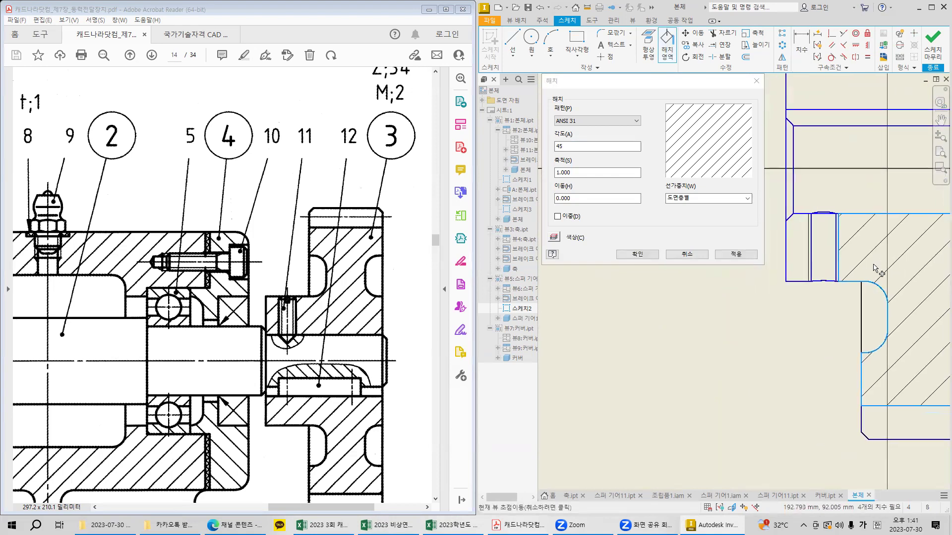
click(796, 257)
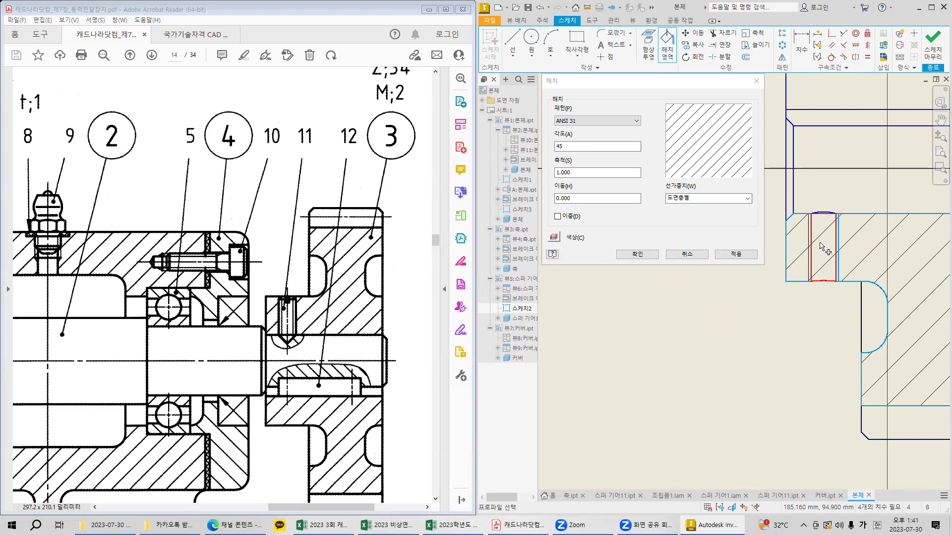
click(837, 263)
click(822, 275)
click(637, 254)
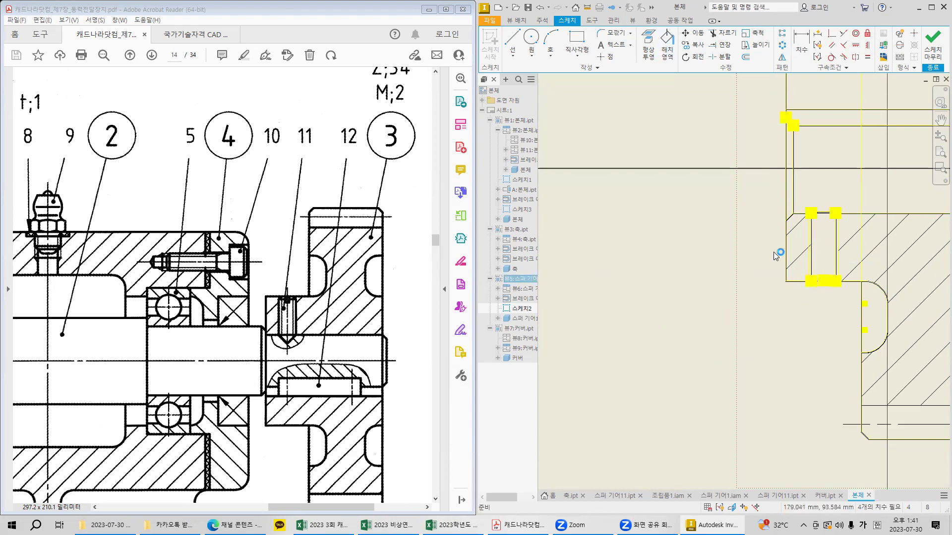
Hatch the upper gear section above the keyway with ANSI 31 at 45 degrees and scale 1, and finish the gear view's sketch.
scroll(815, 295, down, 4)
mouse_move(849, 333)
middle_down()
mouse_move(730, 292)
mouse_move(777, 296)
middle_up()
click(667, 42)
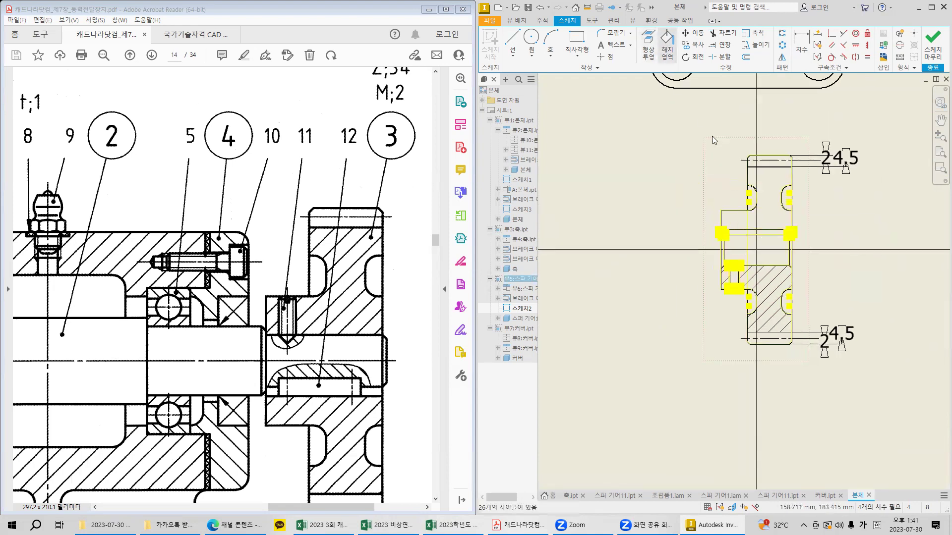
click(781, 206)
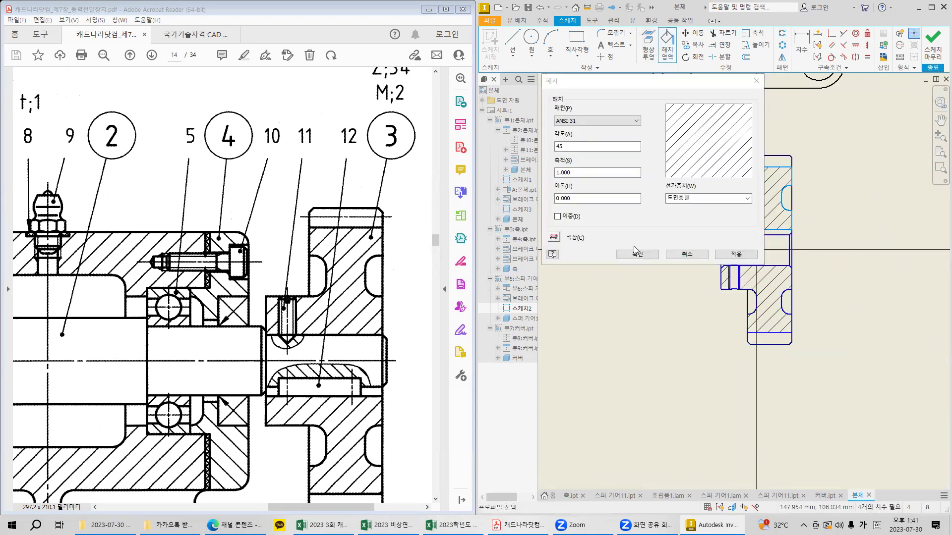
click(637, 254)
drag(697, 130, 818, 403)
click(932, 42)
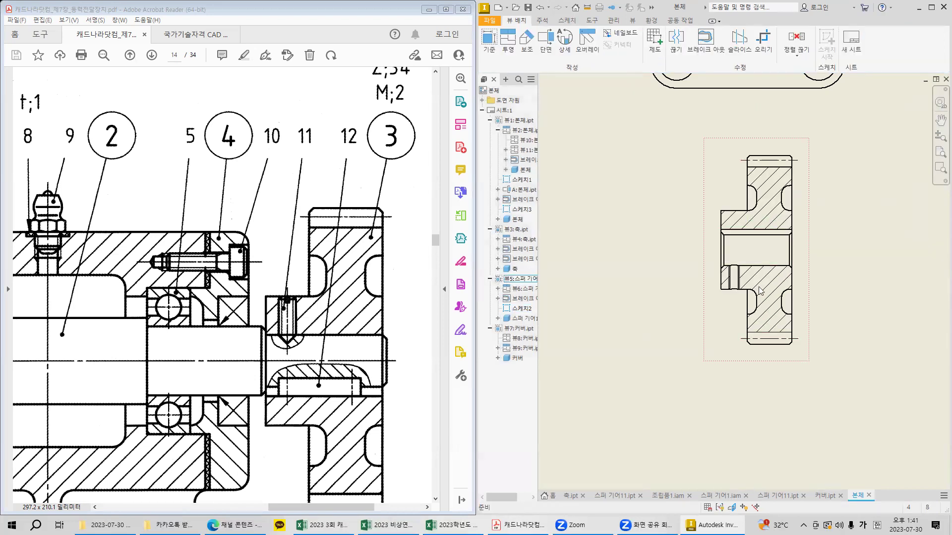
Sketch a rectangle enclosing the whole side view of the cover, linked to that view, and finish the sketch.
scroll(701, 191, down, 2)
mouse_move(776, 242)
middle_down()
mouse_move(731, 236)
mouse_move(585, 284)
middle_up()
middle_drag(818, 274, 736, 297)
middle_drag(672, 223, 726, 222)
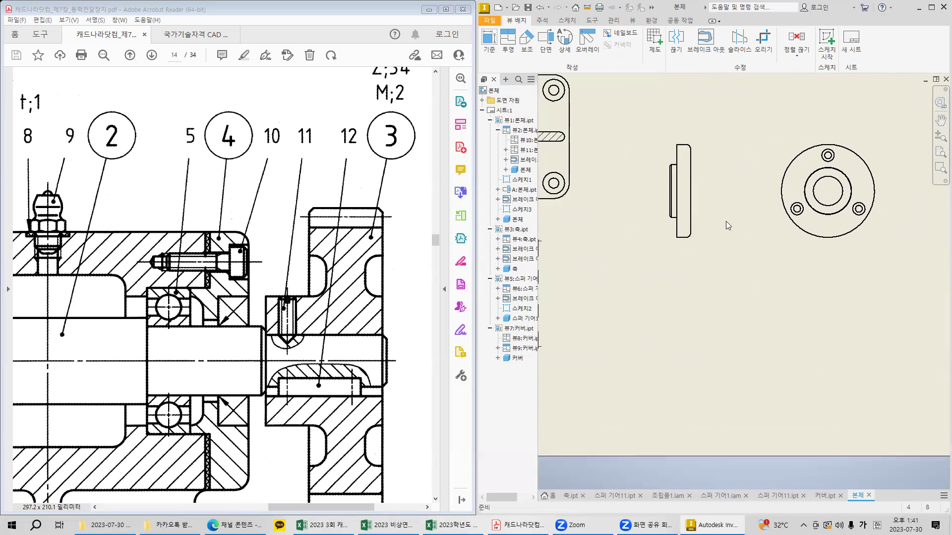
click(682, 145)
click(826, 40)
click(565, 38)
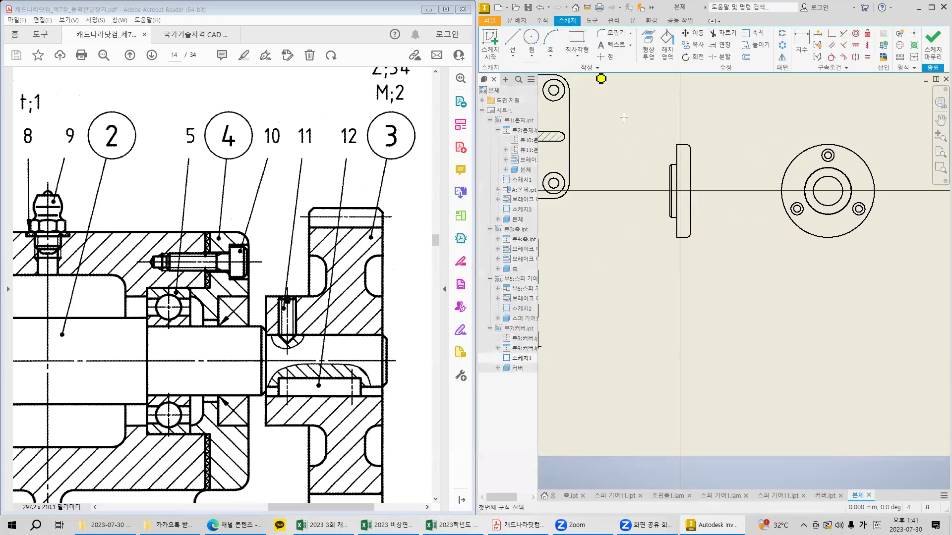
click(640, 127)
click(708, 257)
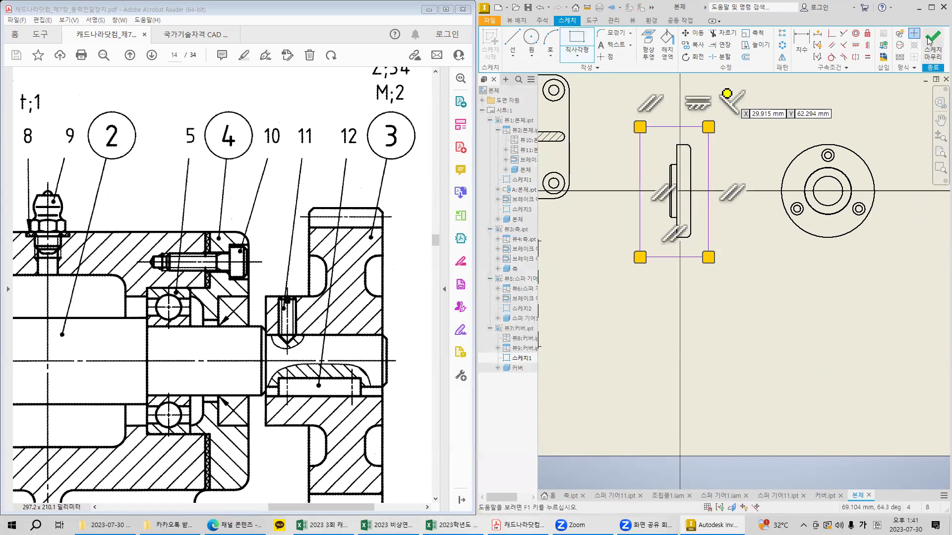
click(930, 38)
Create a break-out on the cover's side view from the rectangle profile, with the start point on the front view's outer circle and depth 0.
click(705, 40)
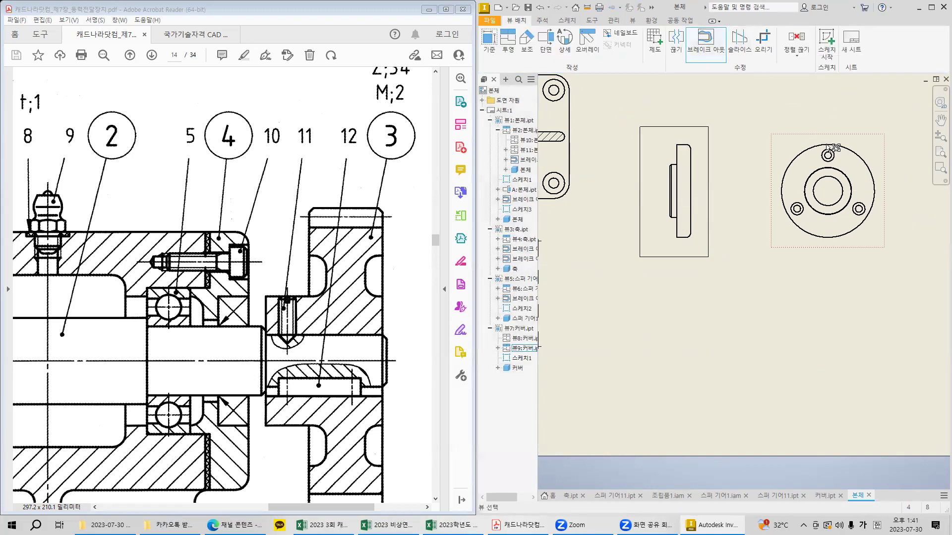
click(668, 176)
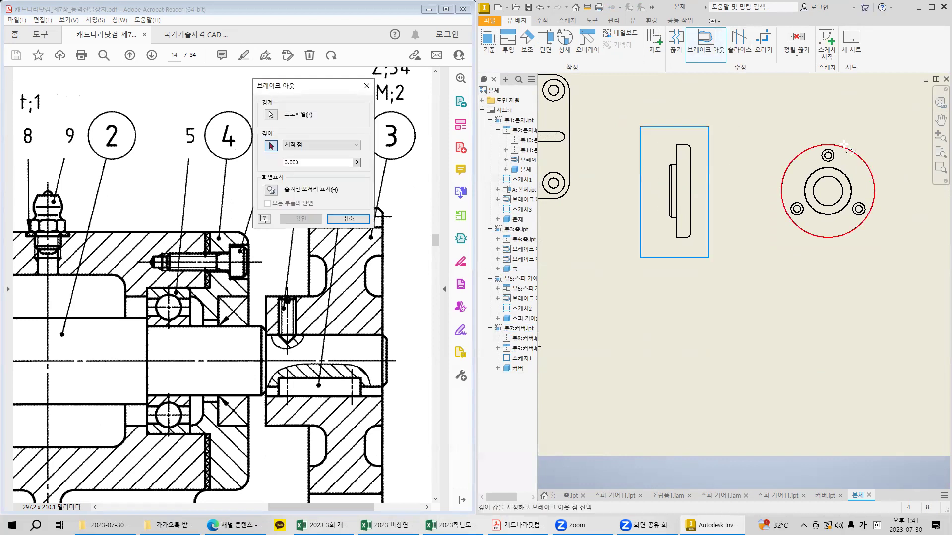
click(828, 143)
click(301, 219)
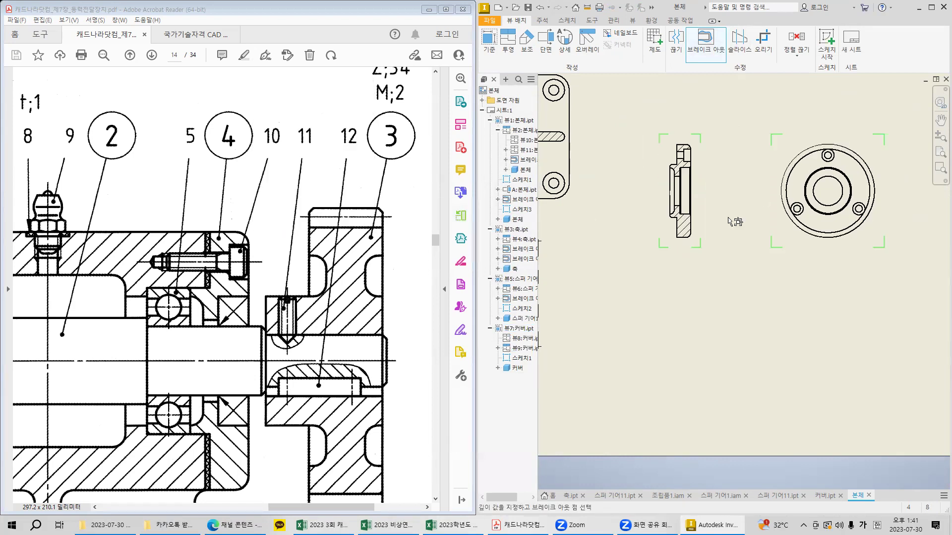
Examine the housing section in the reference assembly drawing, from the bearing area down to the base plate.
scroll(857, 258, down, 5)
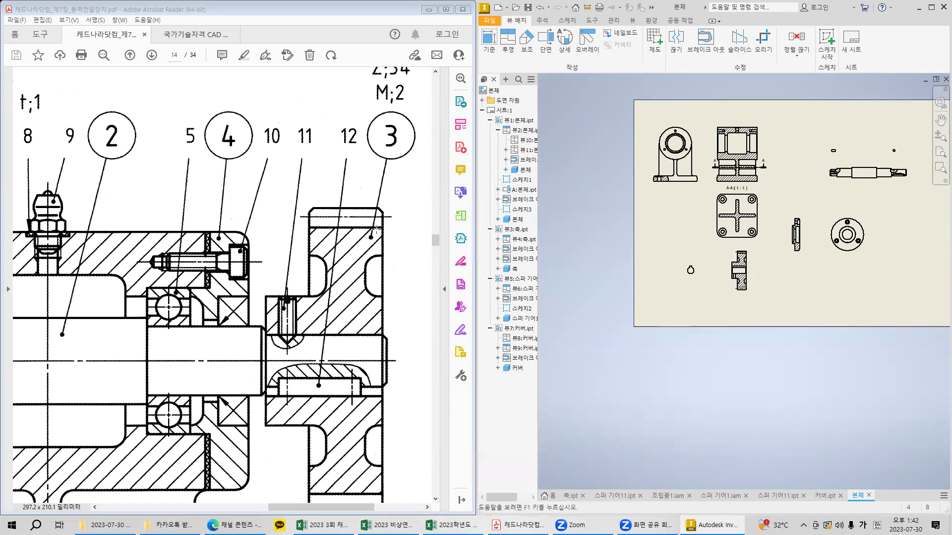
click(285, 242)
ctrl+scroll(285, 240, down, 3)
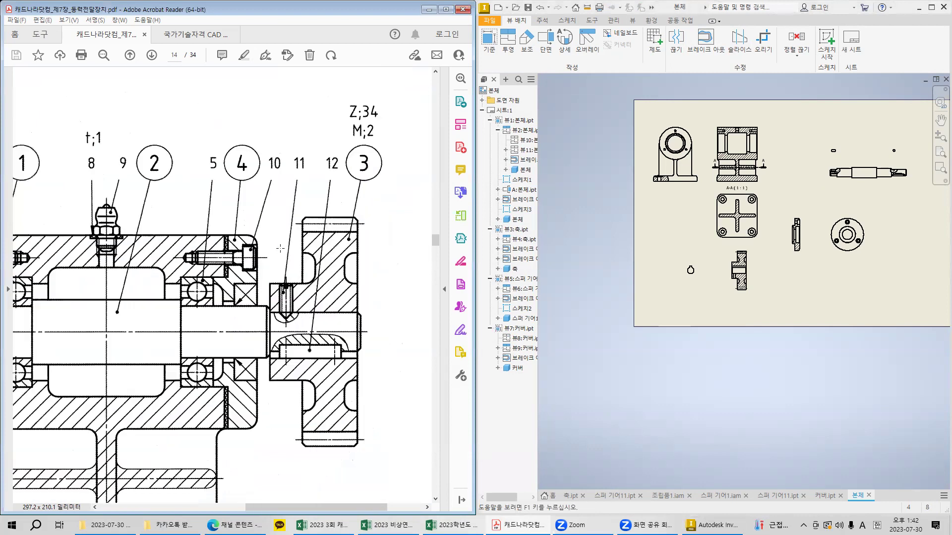
drag(257, 507, 218, 508)
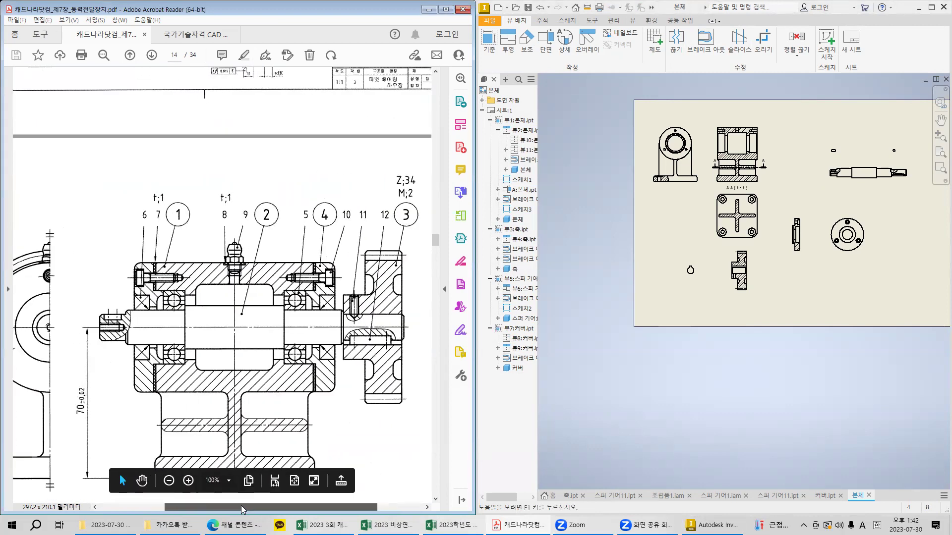
mouse_move(93, 234)
mouse_down()
mouse_move(286, 413)
mouse_move(373, 455)
mouse_up()
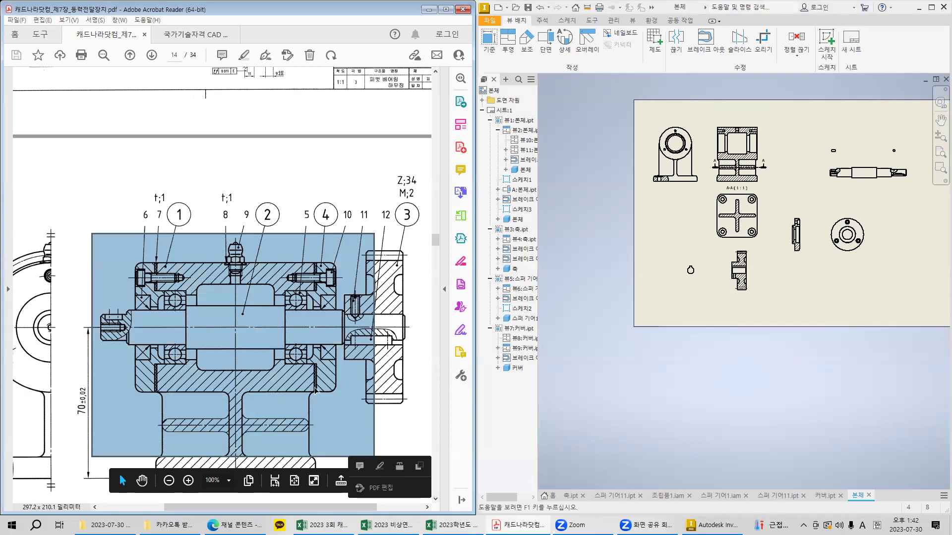
scroll(273, 379, down, 3)
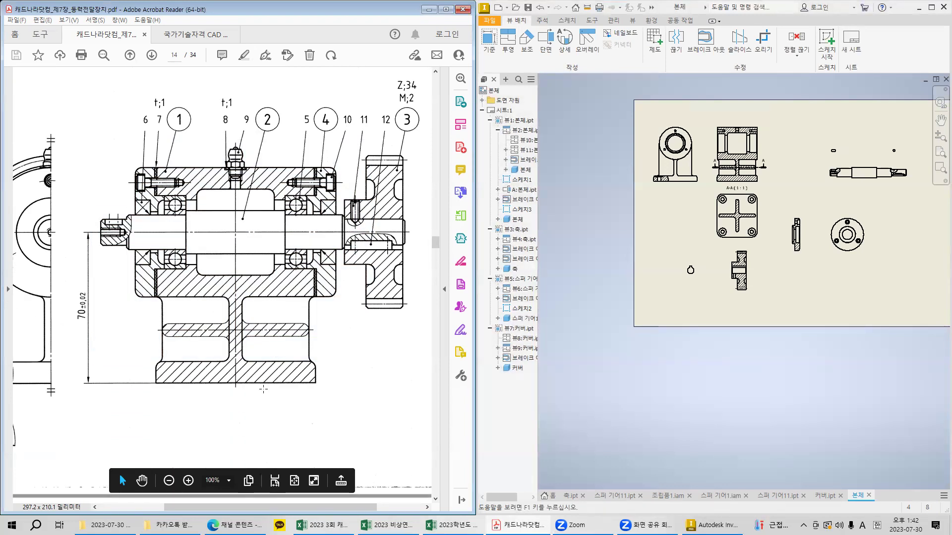
ctrl+scroll(204, 399, up, 2)
mouse_move(167, 325)
mouse_down()
mouse_move(204, 398)
mouse_move(183, 397)
mouse_up()
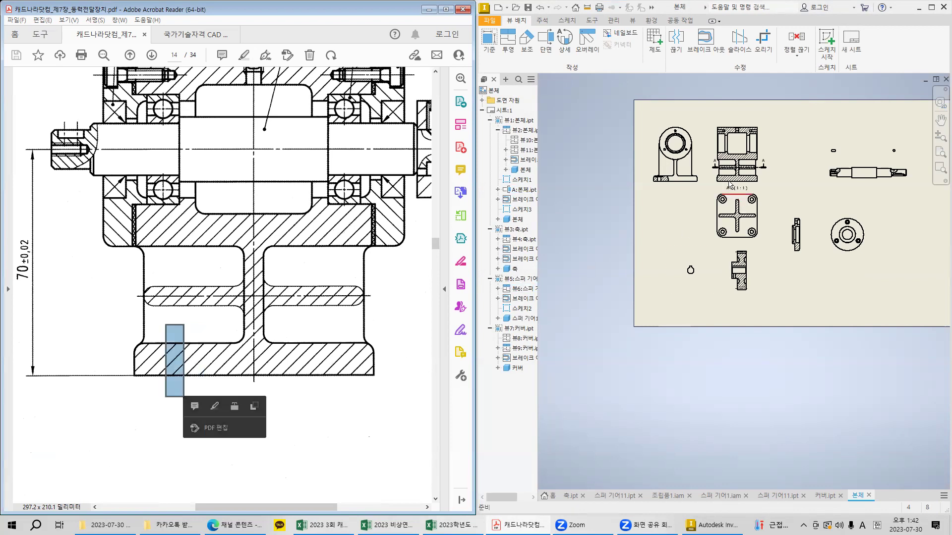
Display the hidden lines in the body's section view.
scroll(805, 233, down, 5)
scroll(805, 233, up, 5)
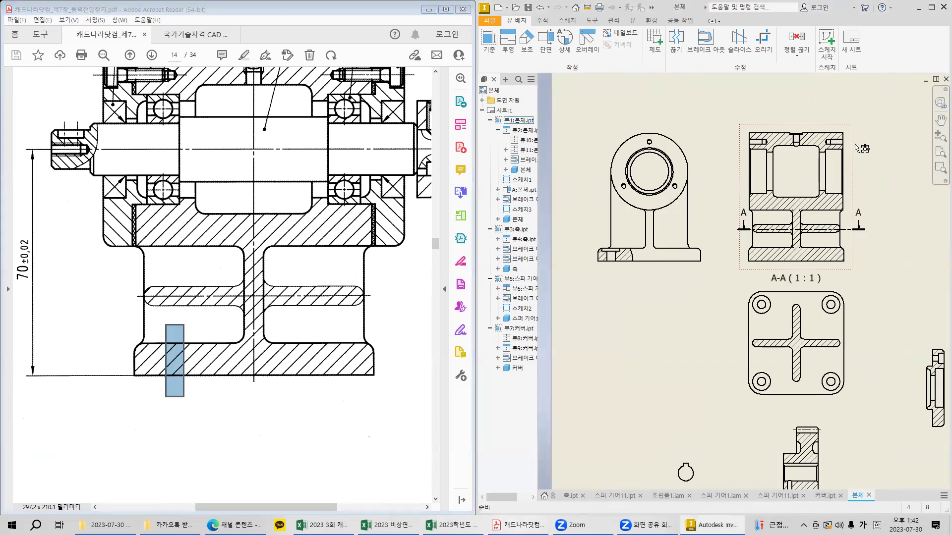
double_click(781, 140)
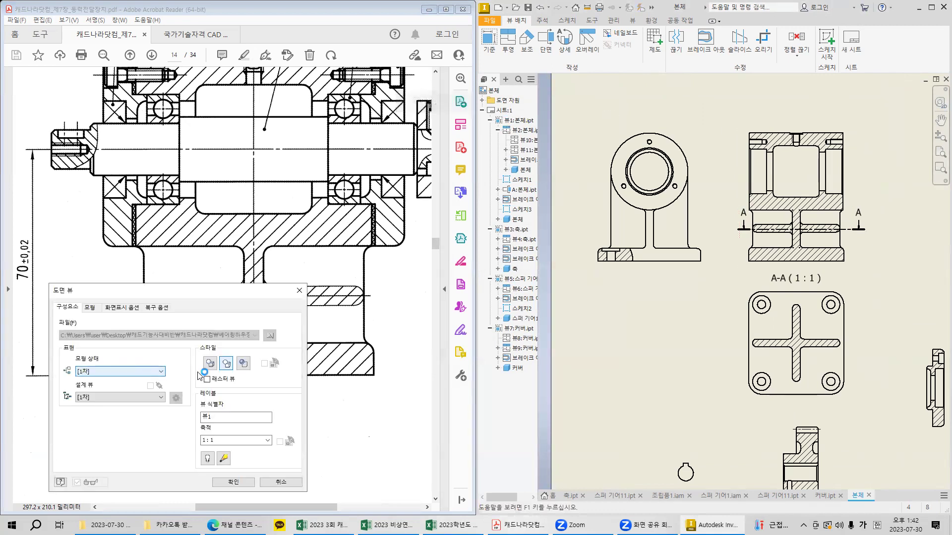
click(234, 482)
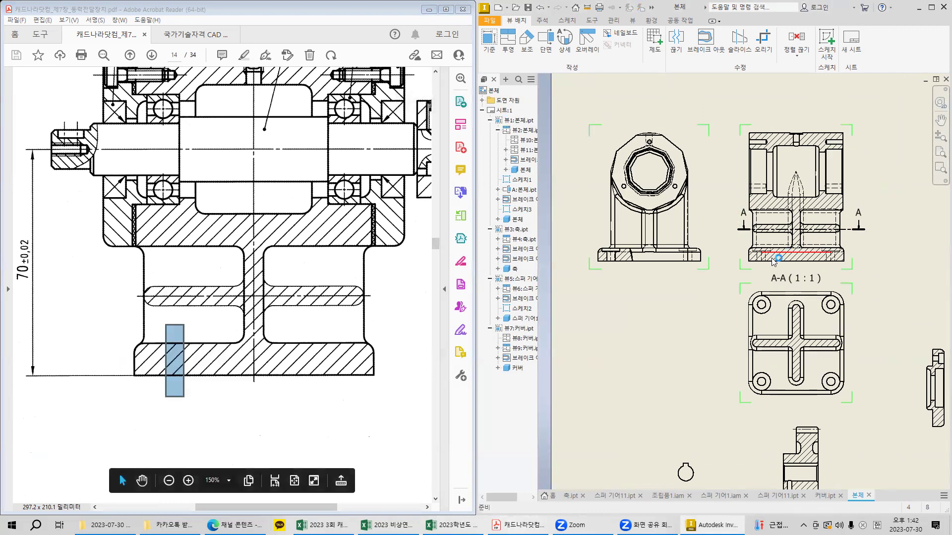
Add bisector centerlines to the two hidden counterbored bolt holes in the base plate of the body's section view.
scroll(774, 261, down, 5)
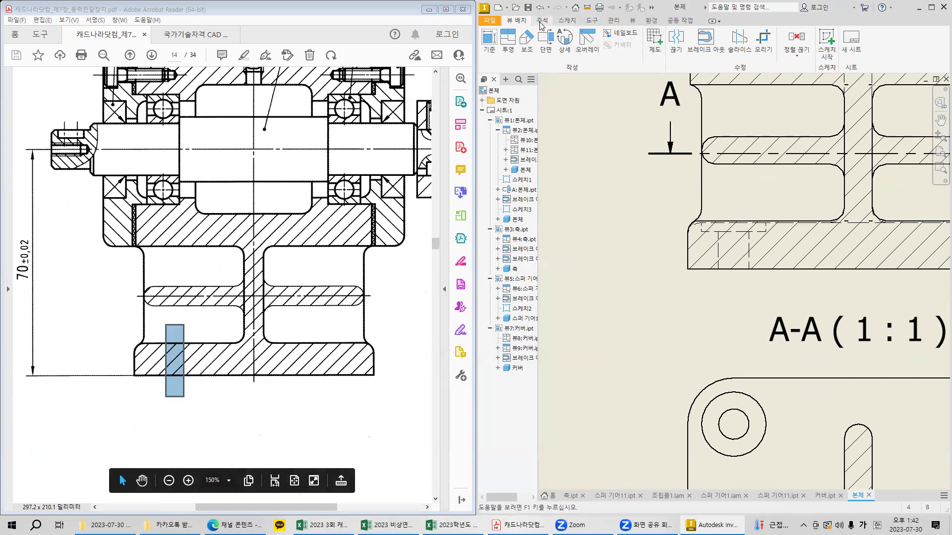
click(723, 33)
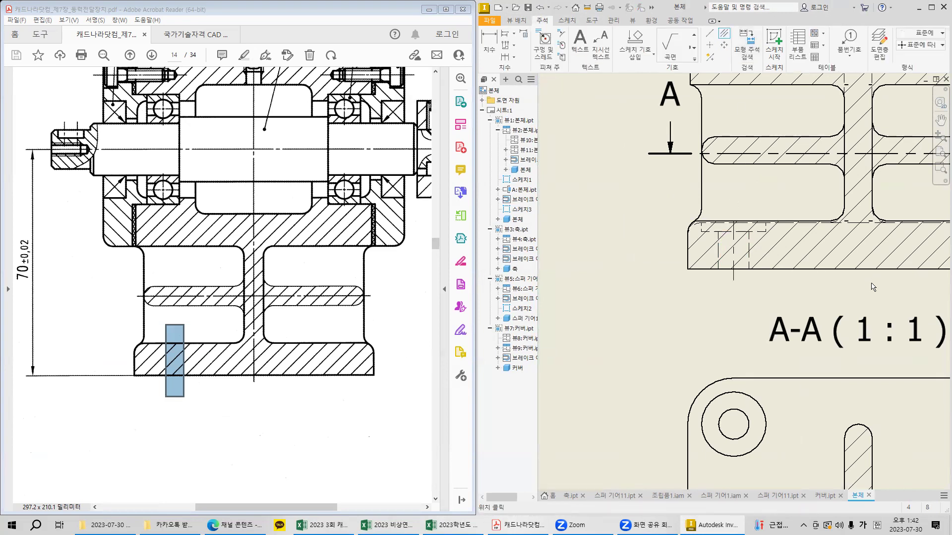
middle_drag(871, 283, 658, 283)
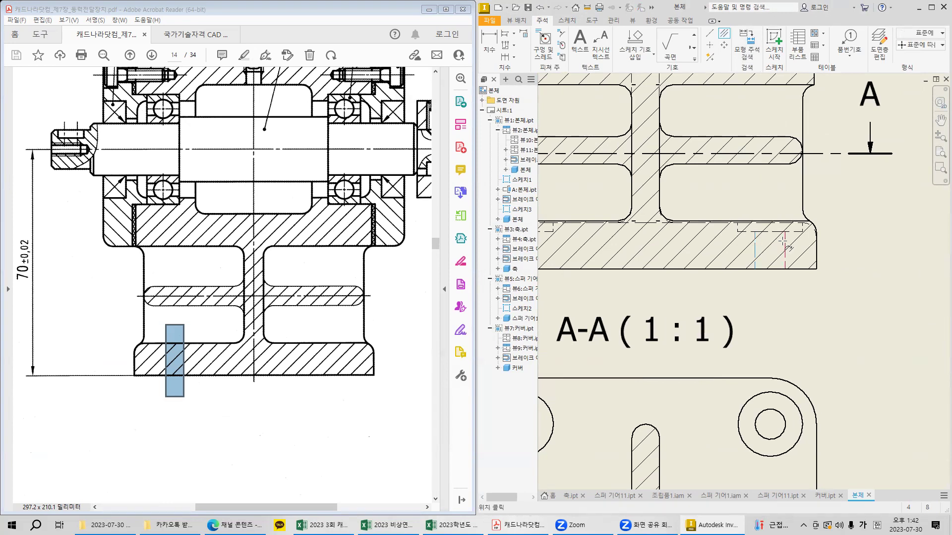
scroll(747, 279, down, 2)
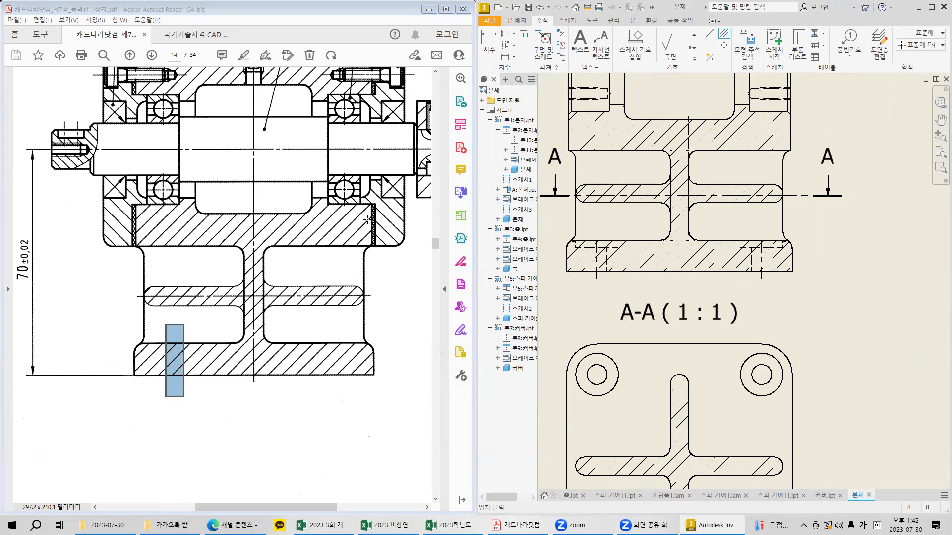
key(Escape)
Set the body's section view back to the hidden-line-removed style.
double_click(807, 130)
click(226, 365)
click(247, 481)
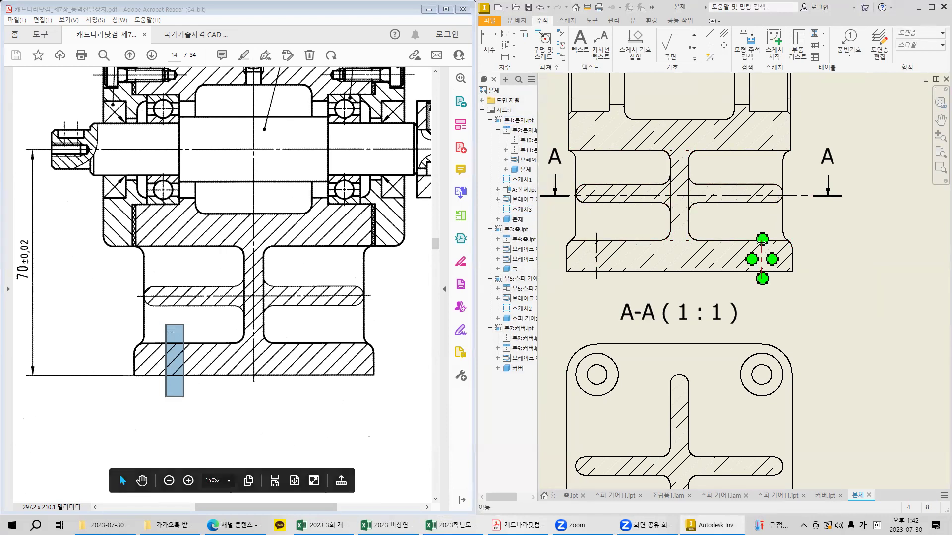
middle_drag(759, 225, 811, 286)
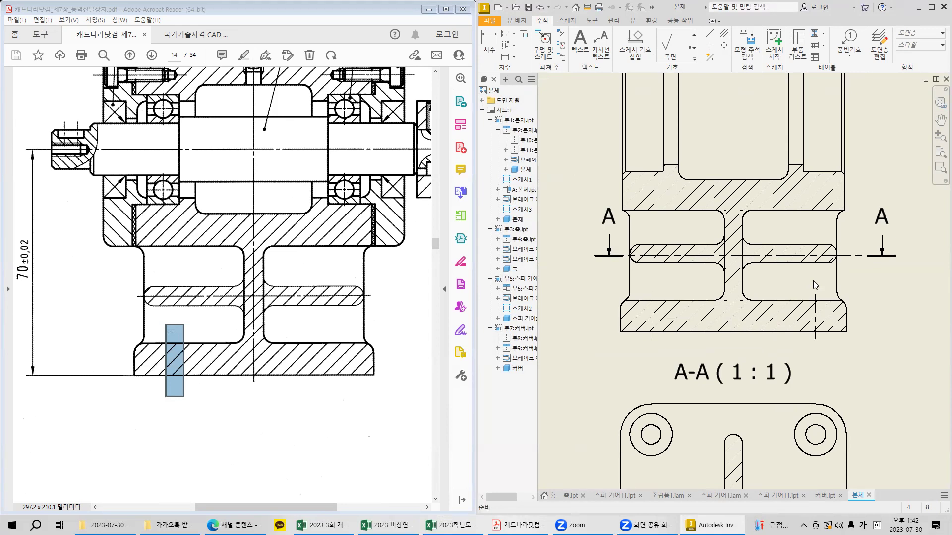
Add a bisector centerline through the body's main bore and extend both of its ends past the housing's end faces.
middle_drag(795, 221, 807, 289)
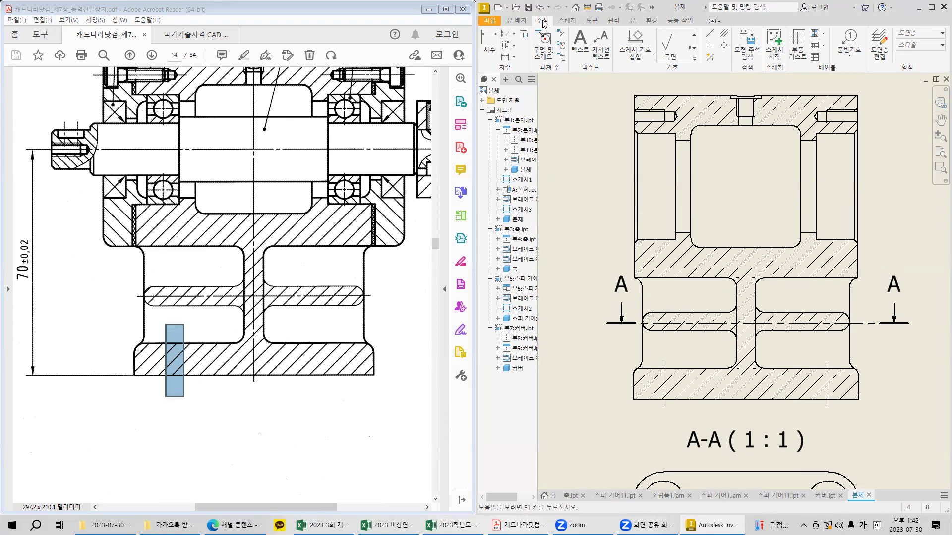
click(722, 36)
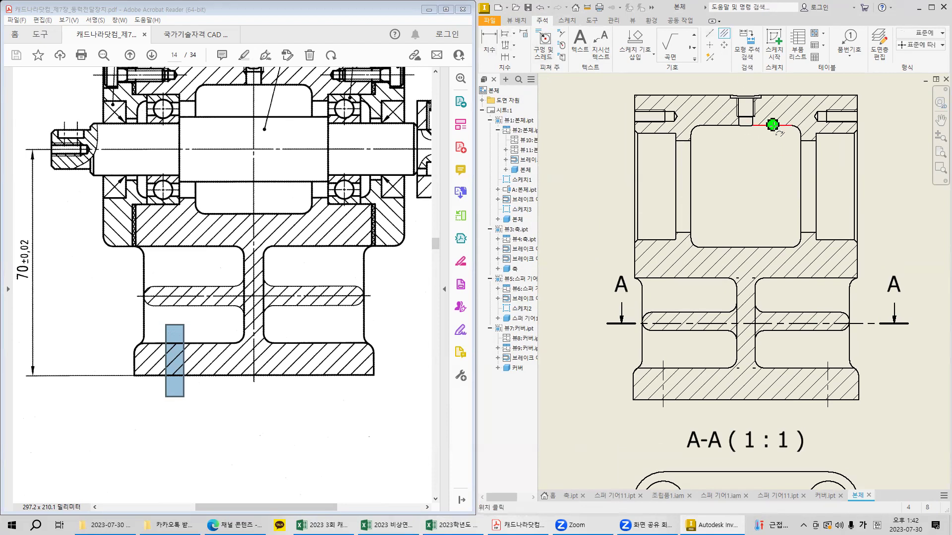
click(772, 246)
key(Escape)
drag(799, 186, 875, 185)
drag(718, 185, 625, 186)
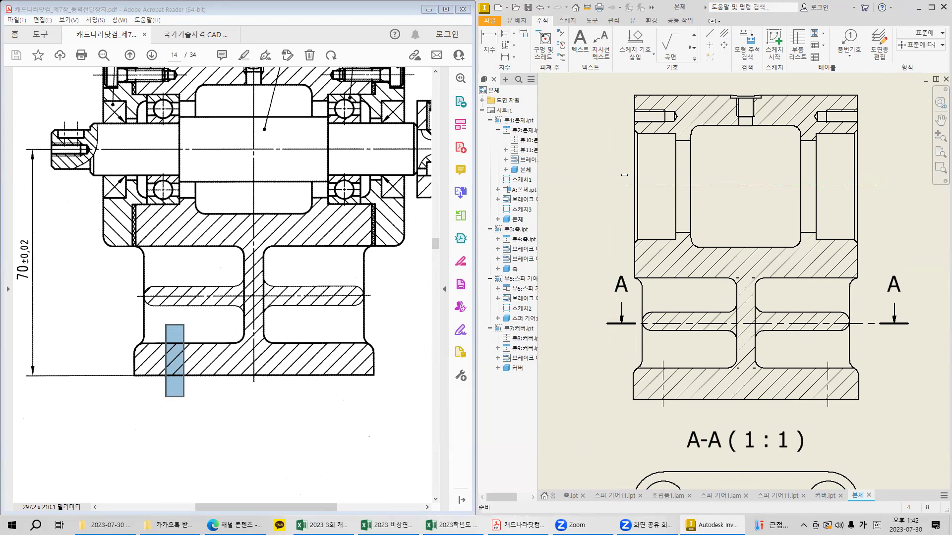
Add bisector centerlines to the upper tapped hole in the near end face and the threaded hole on top, extending the latter's lower end into the cavity.
click(724, 34)
scroll(650, 113, down, 4)
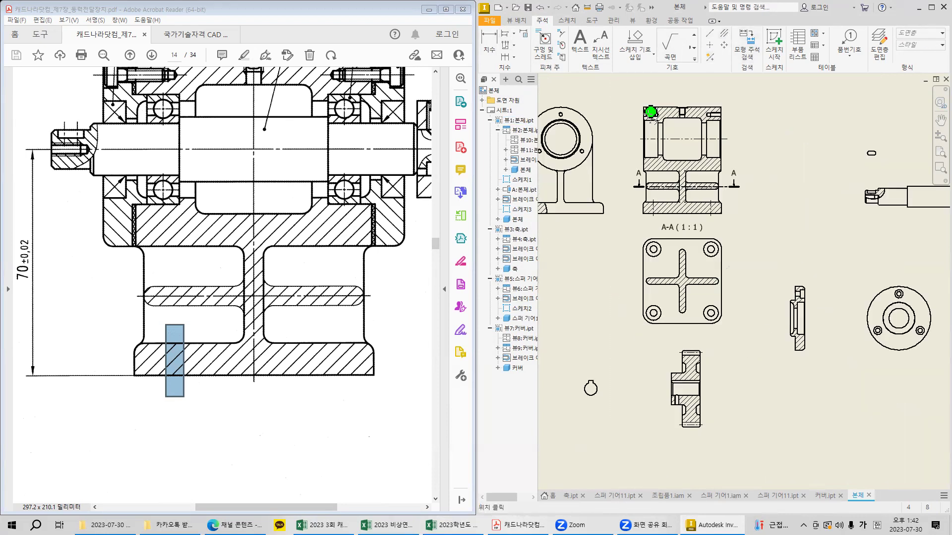
scroll(657, 122, up, 8)
middle_drag(608, 284, 214, 416)
click(616, 197)
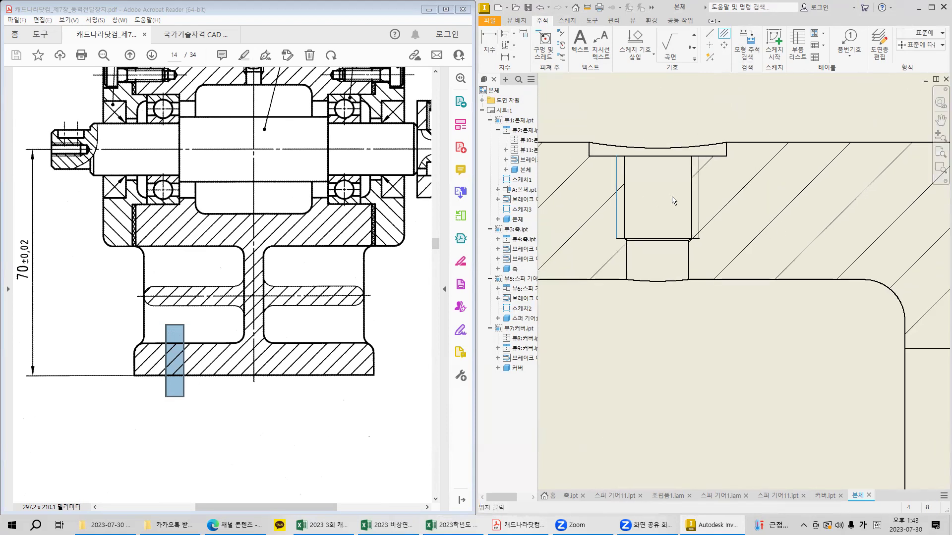
click(697, 202)
key(Escape)
drag(658, 272, 657, 299)
Add a bisector centerline to the upper tapped hole in the housing's opposite end face.
middle_drag(795, 342, 453, 298)
key(space)
click(717, 167)
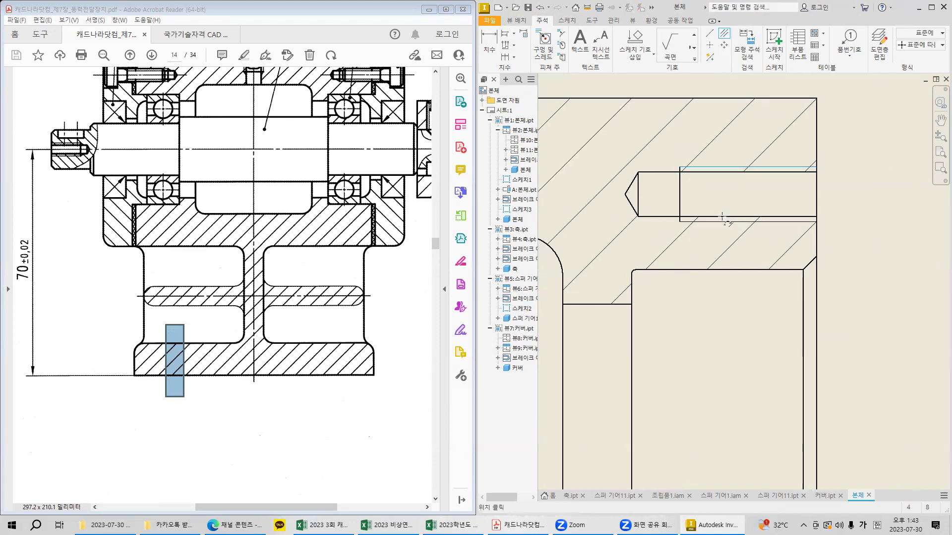
click(721, 222)
key(Escape)
Compare the tapped cover-screw holes in the body's section view with the corresponding holes in its circular end view.
scroll(689, 307, down, 5)
middle_drag(674, 417, 692, 283)
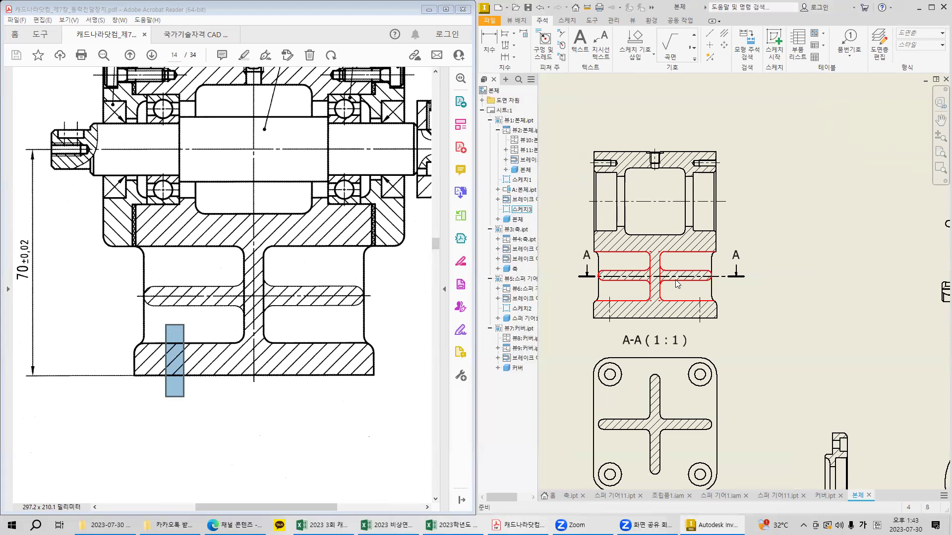
scroll(674, 264, up, 3)
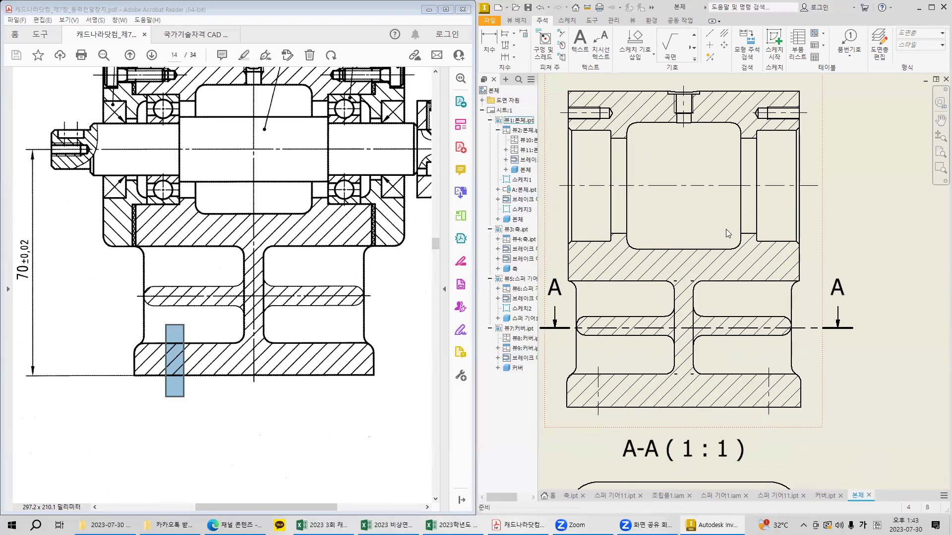
mouse_move(680, 237)
middle_down()
mouse_move(738, 236)
mouse_move(742, 251)
middle_up()
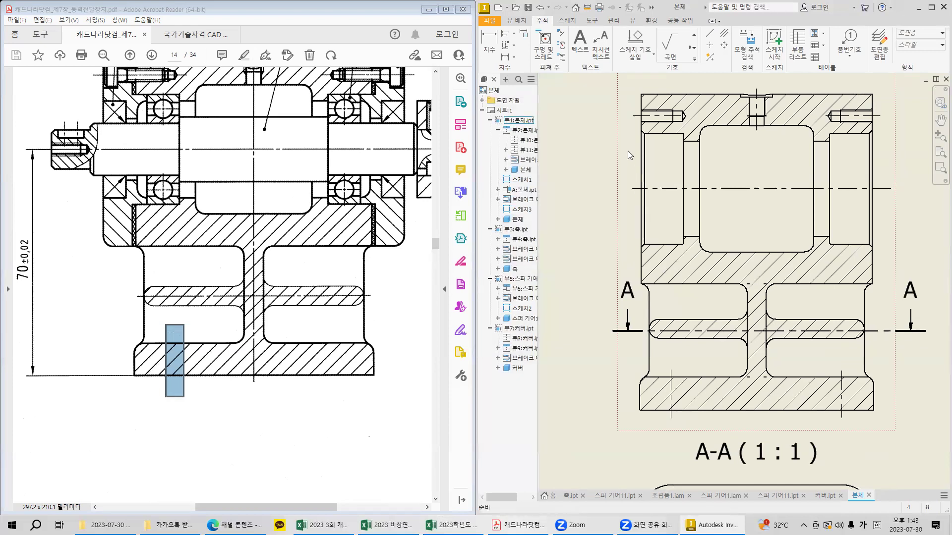
drag(603, 106, 694, 124)
scroll(657, 204, down, 3)
middle_drag(716, 219, 799, 200)
key(Escape)
scroll(622, 195, up, 3)
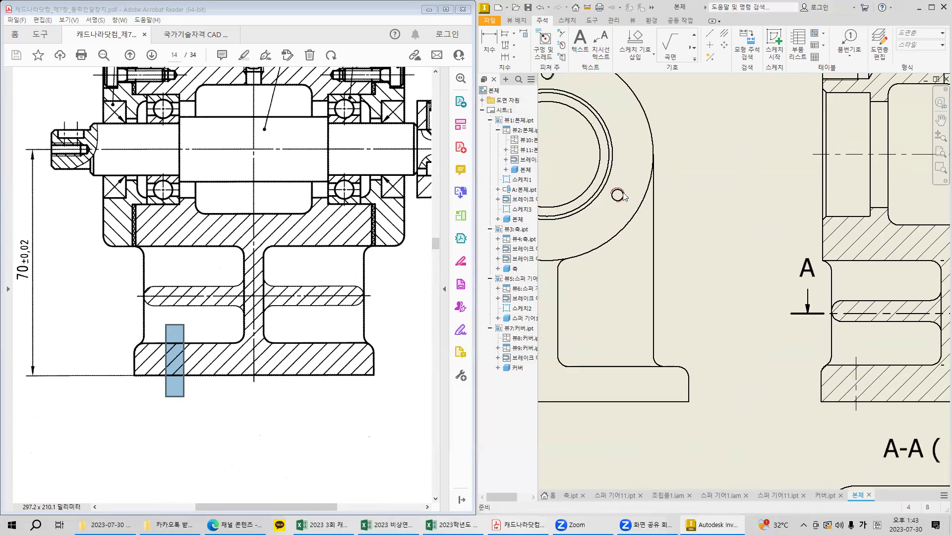
click(623, 197)
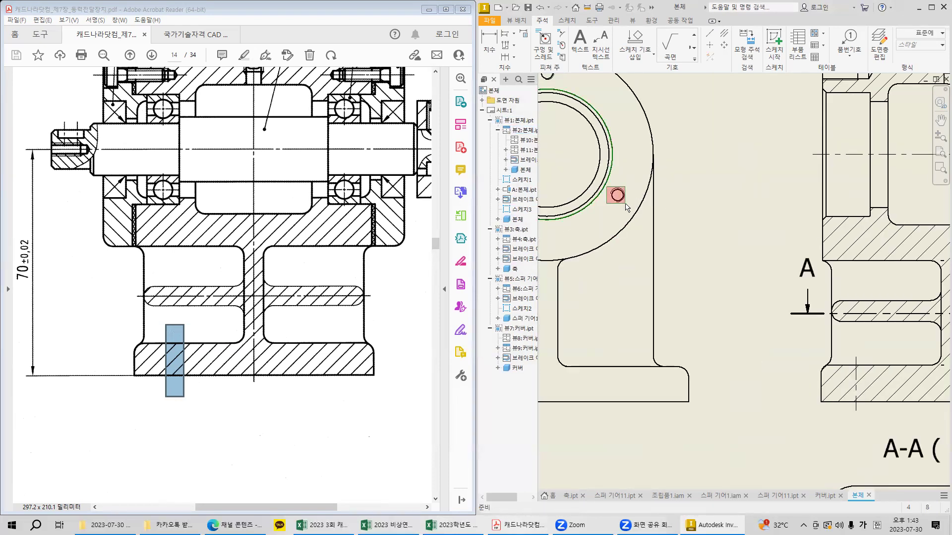
drag(626, 204, 894, 205)
middle_drag(833, 218, 650, 285)
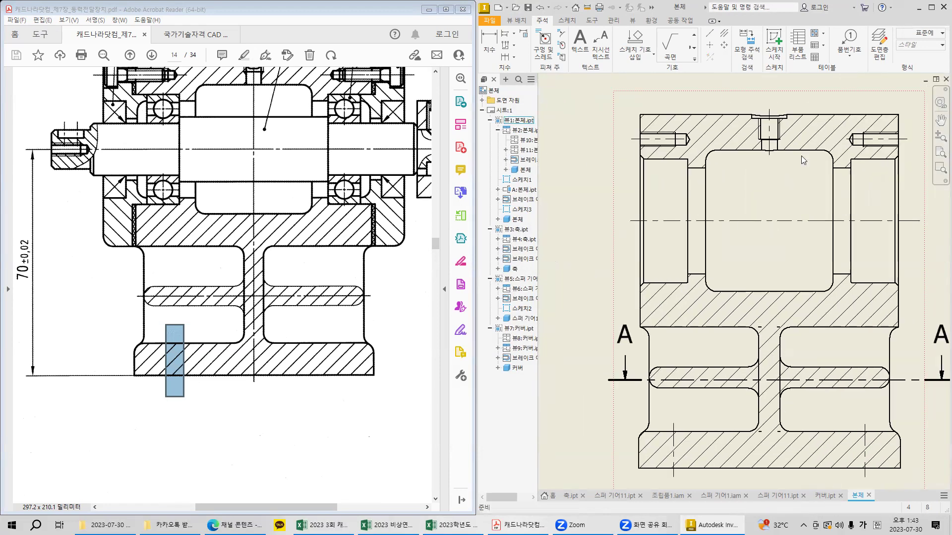
Set the body's section view to the style that displays hidden lines.
double_click(812, 113)
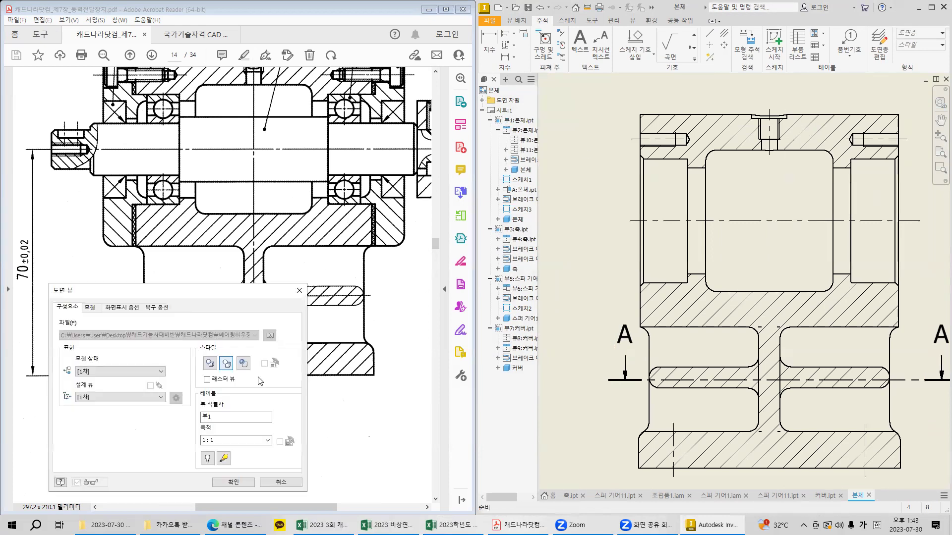
click(210, 364)
click(233, 482)
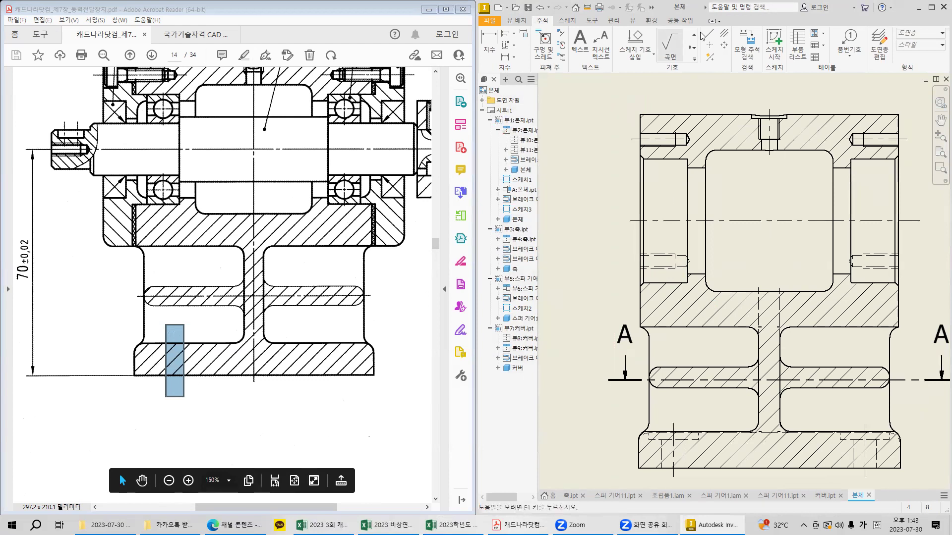
Add bisector centerlines to the two hidden lower tapped holes at both ends of the housing bore.
scroll(666, 298, up, 5)
key(Return)
click(664, 145)
click(675, 196)
middle_drag(816, 243, 372, 287)
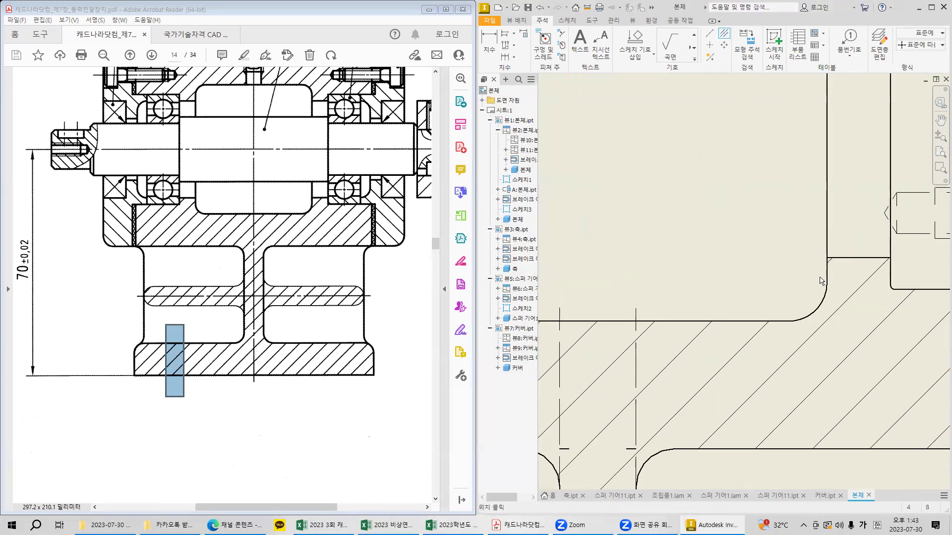
middle_drag(820, 280, 522, 301)
click(718, 210)
click(715, 260)
Set the body's section view to the style with hidden lines removed.
scroll(727, 271, up, 5)
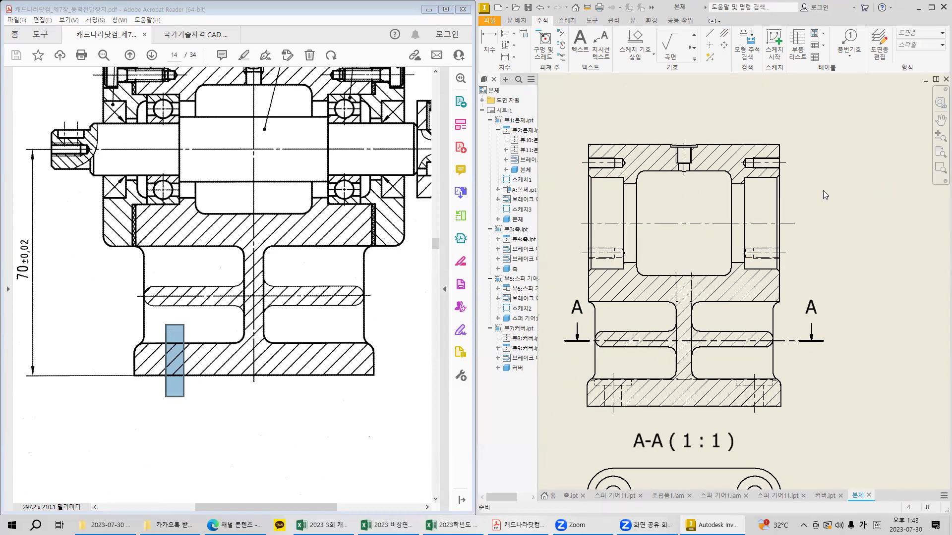
double_click(796, 190)
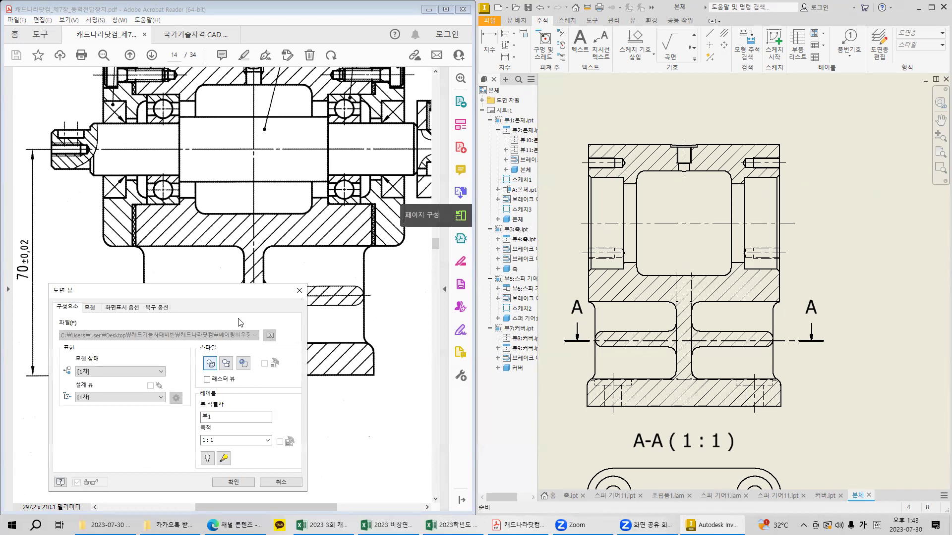
click(232, 482)
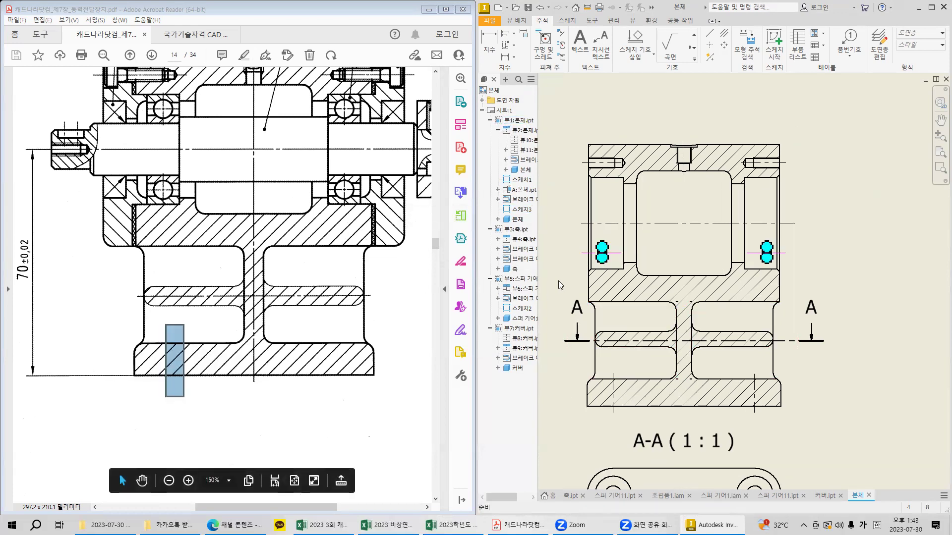
Delete the two leftover centerlines of the lower tapped holes at both ends of the housing bore.
scroll(855, 305, down, 1)
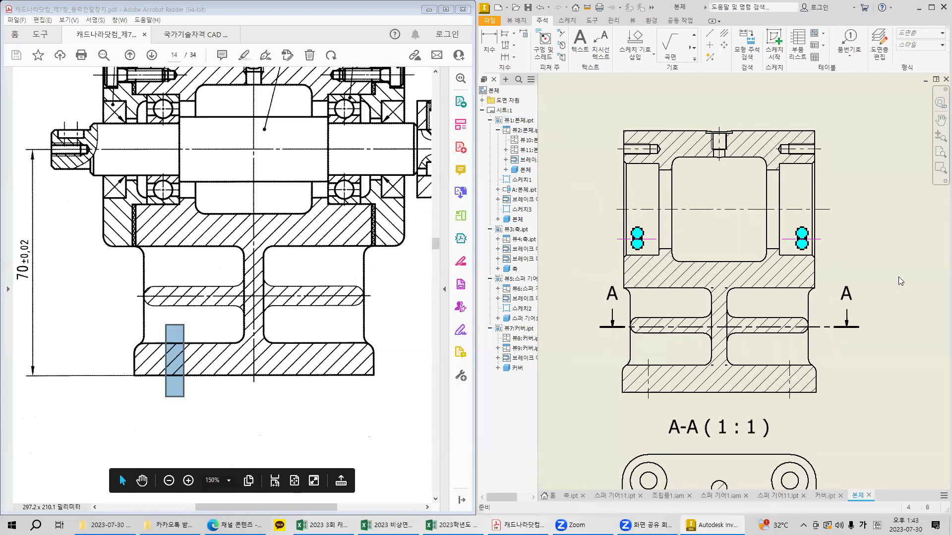
scroll(664, 131, down, 2)
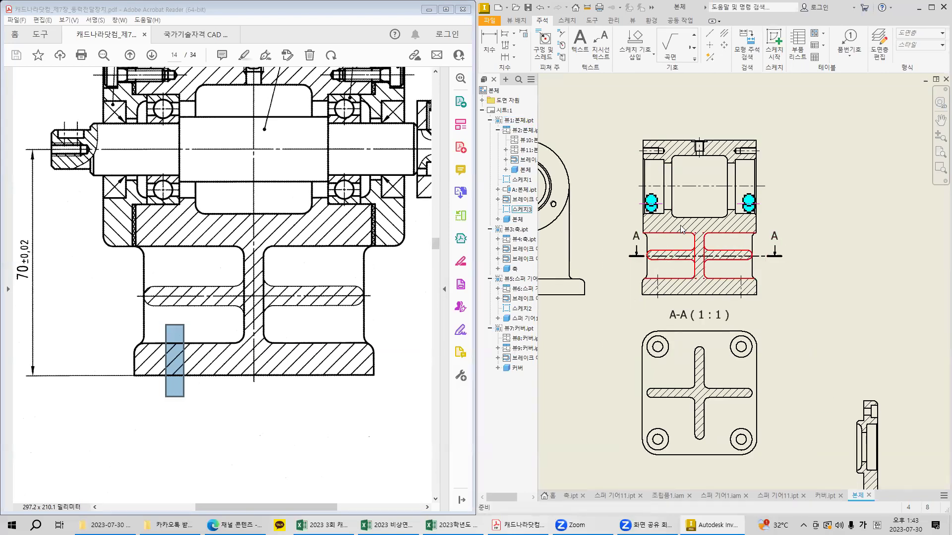
scroll(659, 208, up, 2)
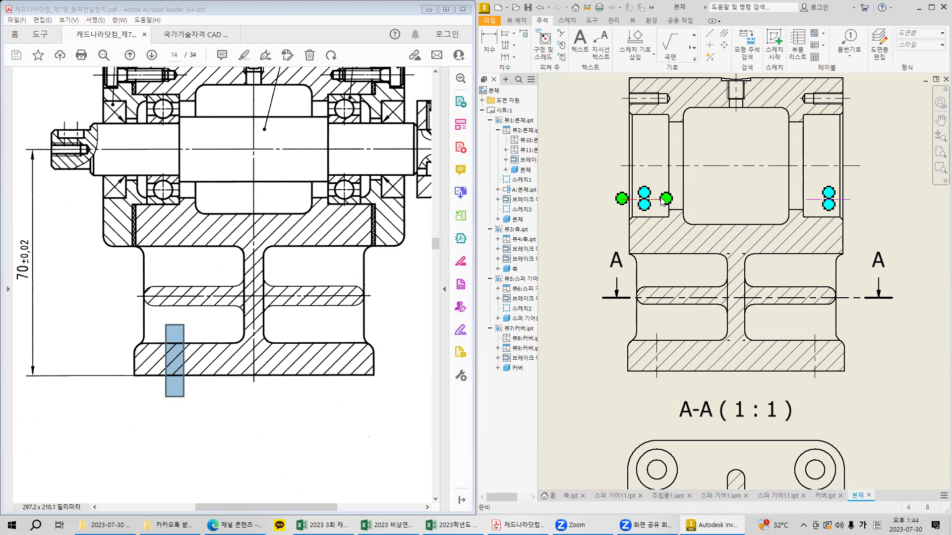
click(813, 198)
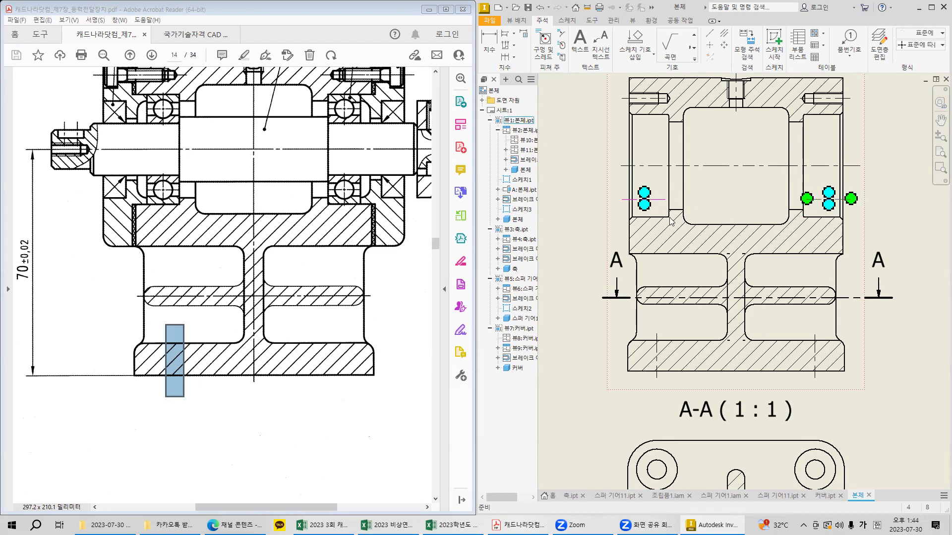
middle_drag(728, 152, 734, 212)
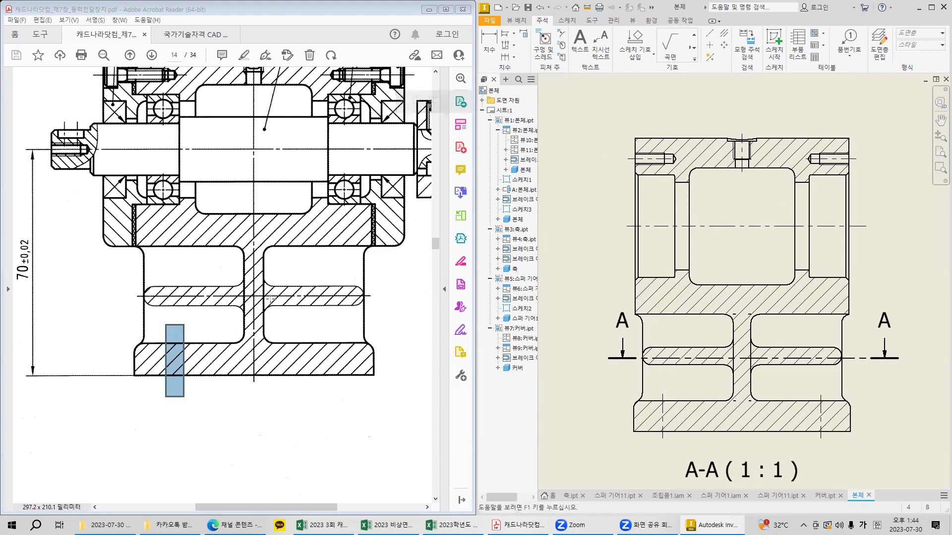
Dimension the heights of the housing's inner bore and its bearing bore in the section view, placing both beside the view.
scroll(683, 232, down, 2)
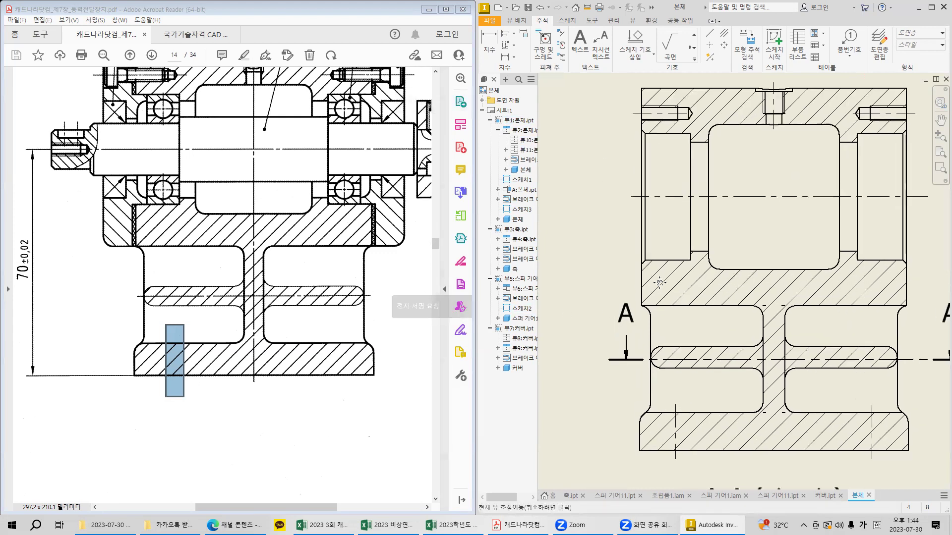
click(490, 47)
click(745, 172)
click(745, 236)
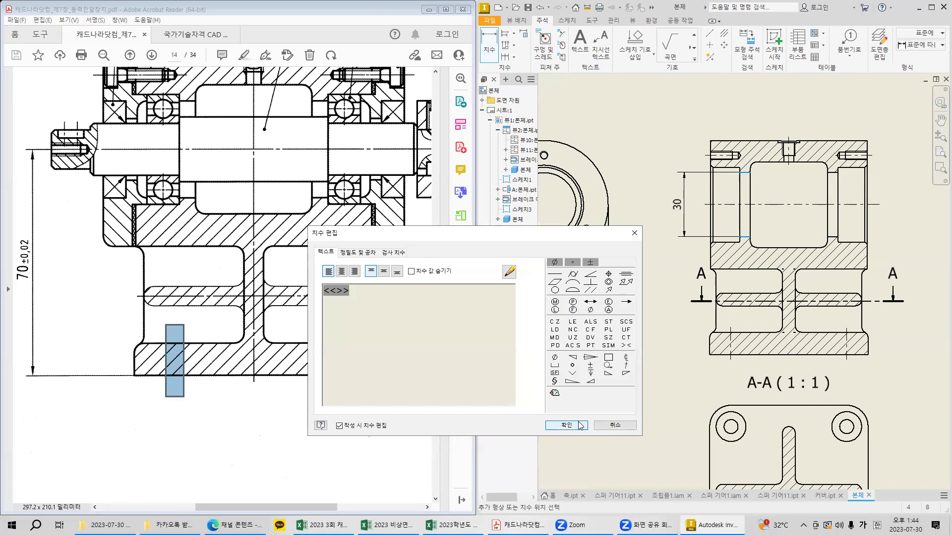
click(581, 422)
click(728, 168)
click(729, 242)
click(673, 266)
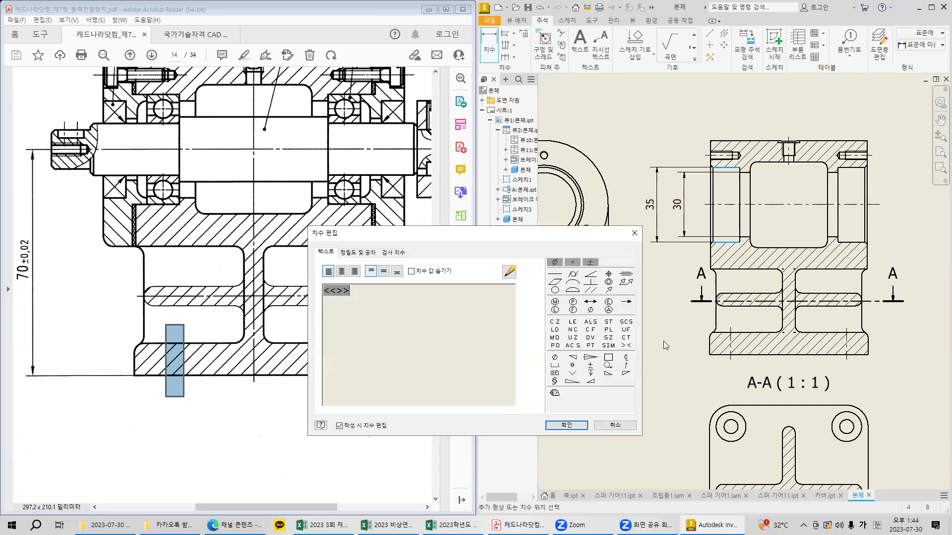
click(582, 420)
Add a center mark to the outer circle of the body's circular end view and extend its vertical line below the circle.
click(719, 151)
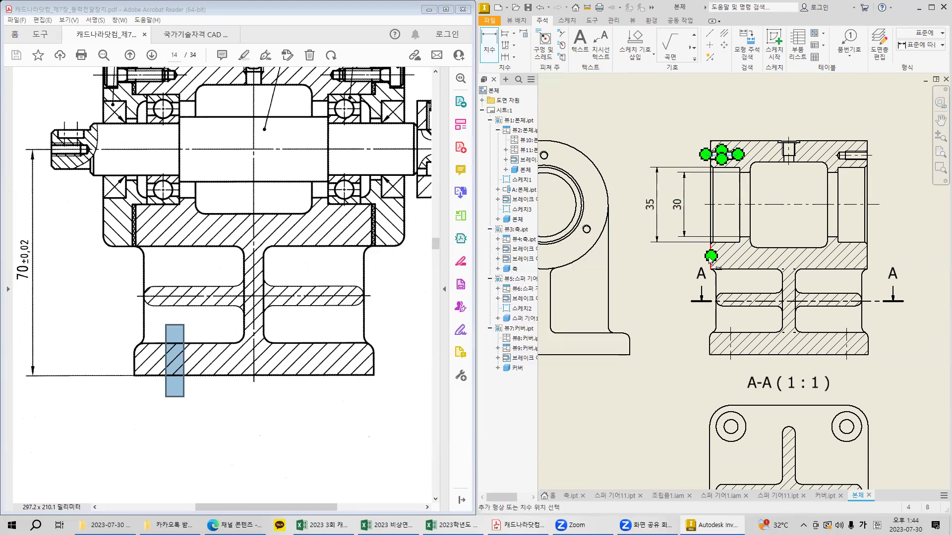
scroll(697, 172, up, 3)
key(Escape)
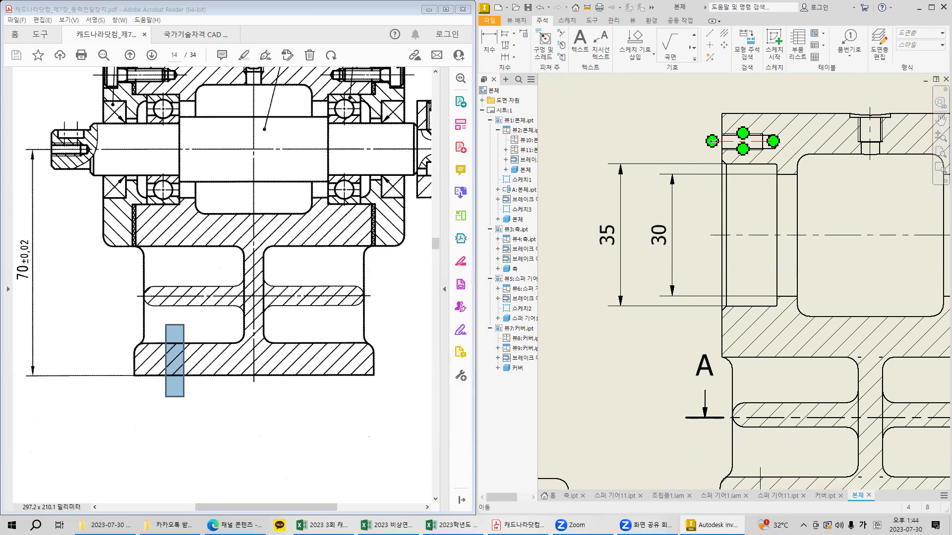
middle_drag(607, 213, 806, 209)
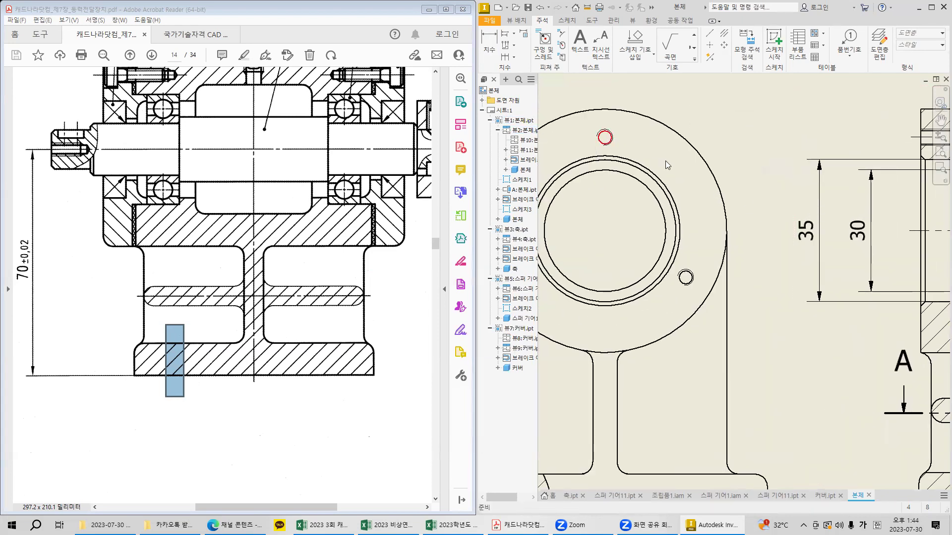
click(709, 45)
click(682, 136)
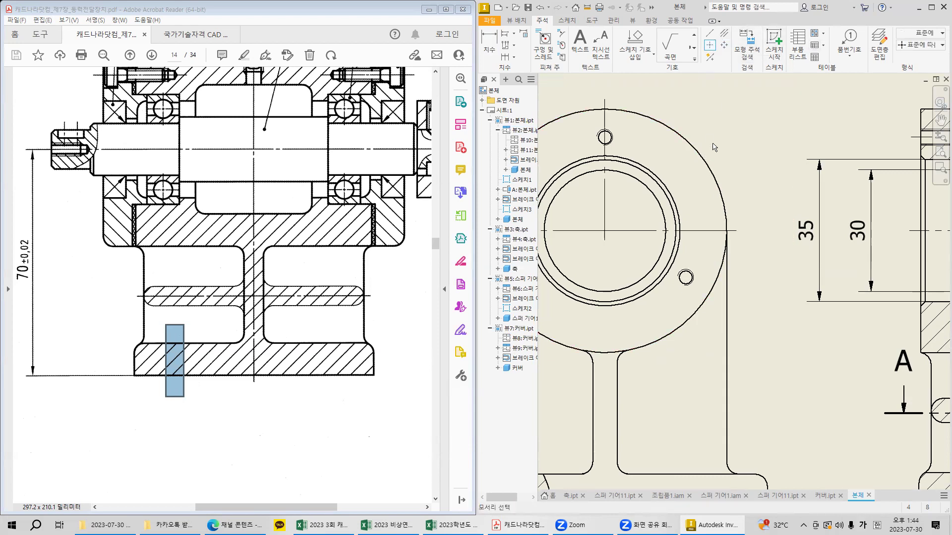
key(Escape)
drag(604, 240, 605, 375)
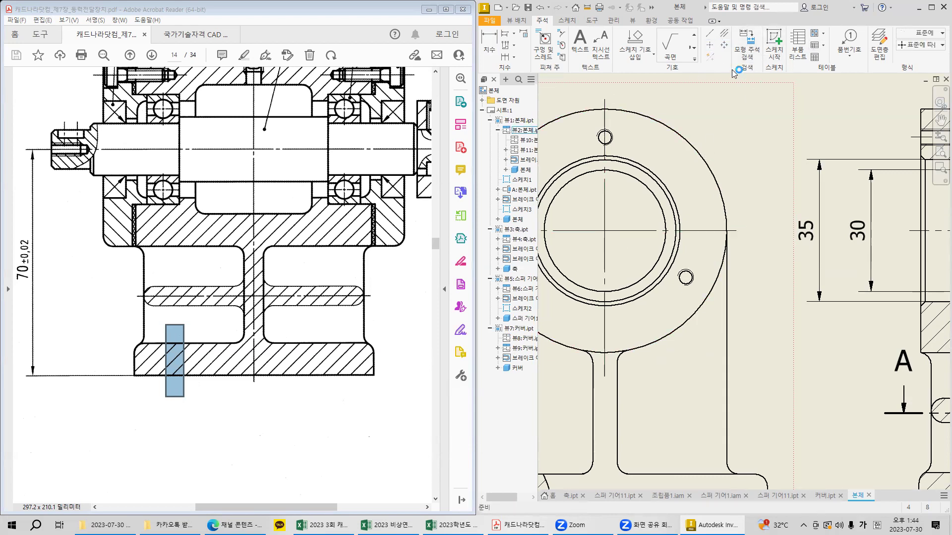
Add a centered pattern through the three tapped holes around the bore center in the circular end view.
click(725, 45)
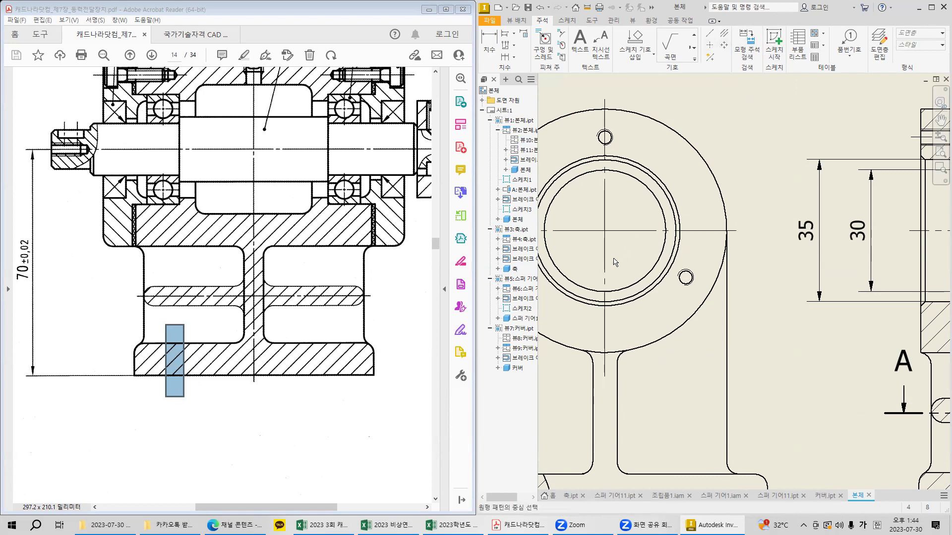
click(605, 231)
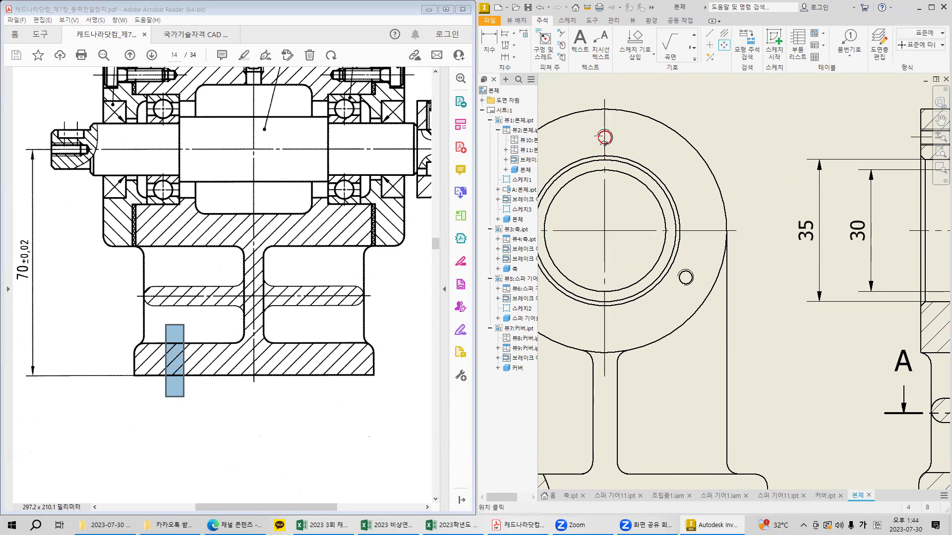
click(685, 278)
middle_drag(685, 277, 801, 282)
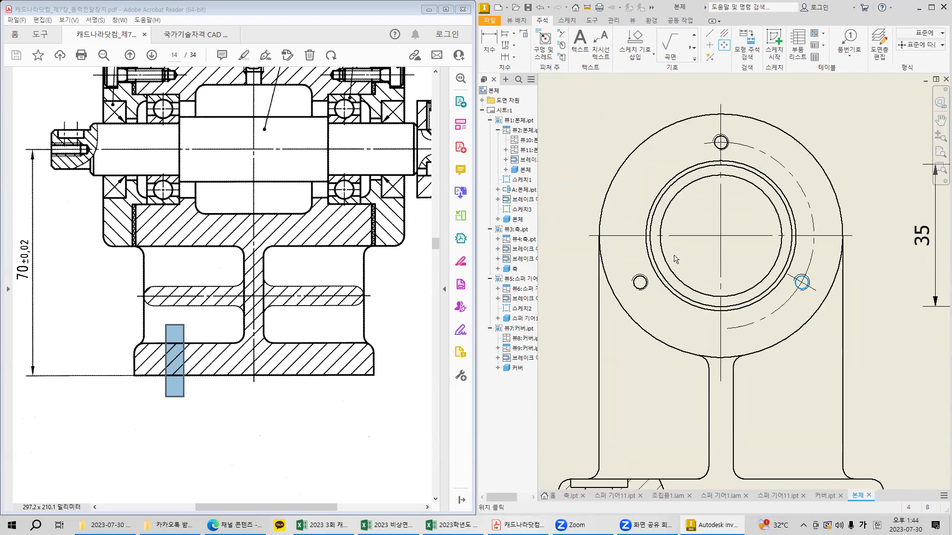
click(640, 282)
click(720, 143)
right_click(720, 143)
click(753, 144)
key(Escape)
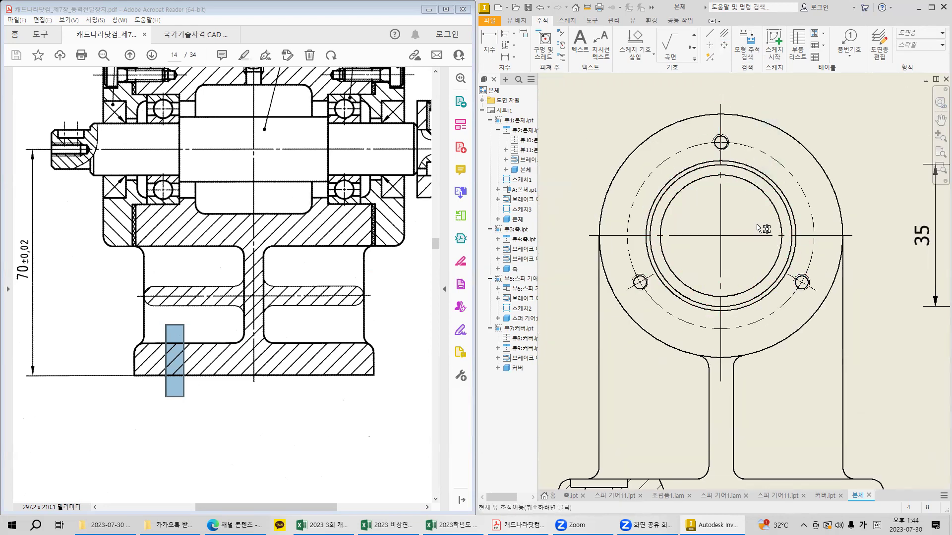
Dimension the diameter of the tapped holes' pitch circle in the circular end view.
middle_drag(758, 225, 716, 236)
click(488, 46)
click(718, 161)
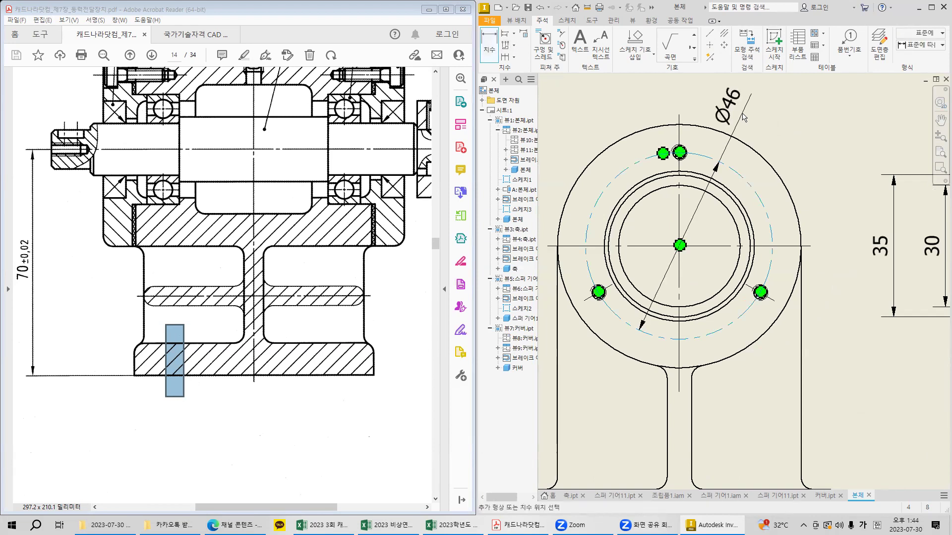
click(742, 117)
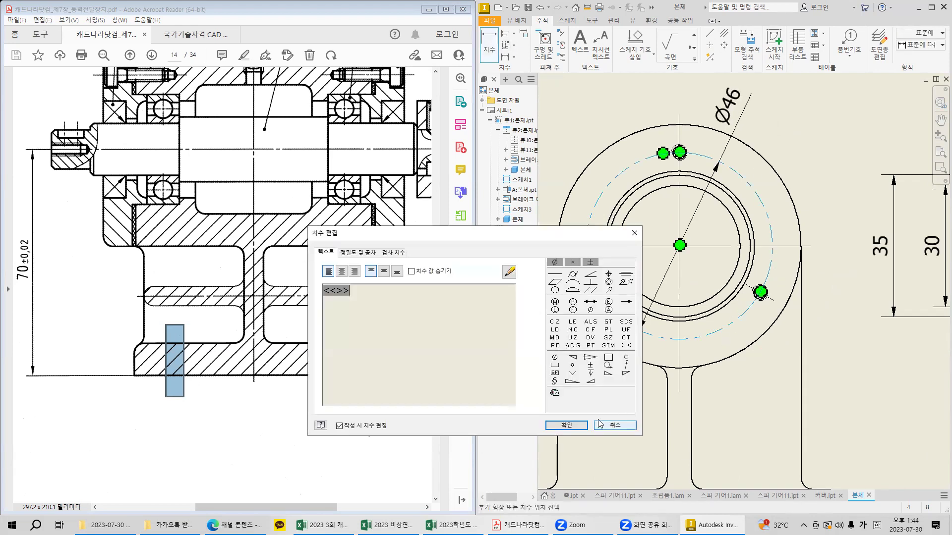
key(Return)
Dimension the housing's outer height in the section view, hiding the measured value and entering Ø60 instead.
drag(748, 340, 582, 335)
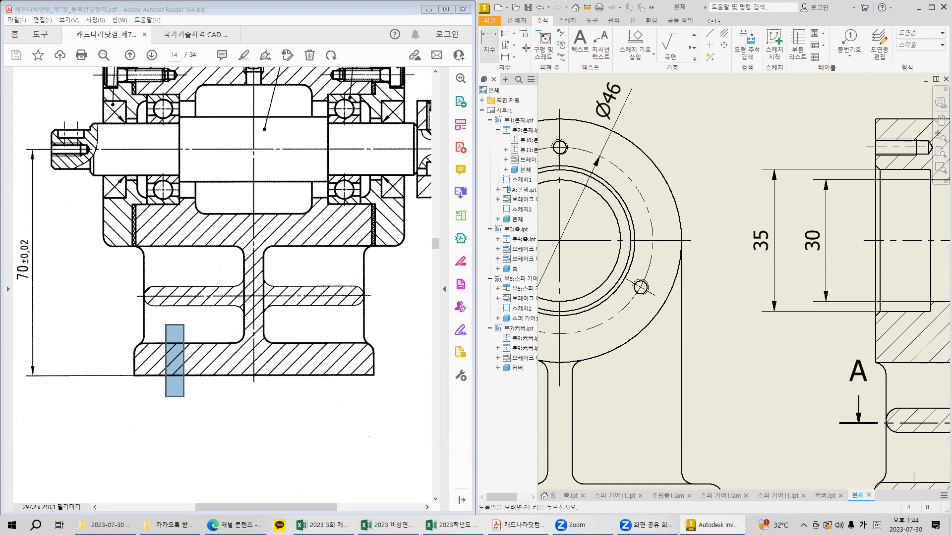
key(Escape)
key(d)
click(859, 119)
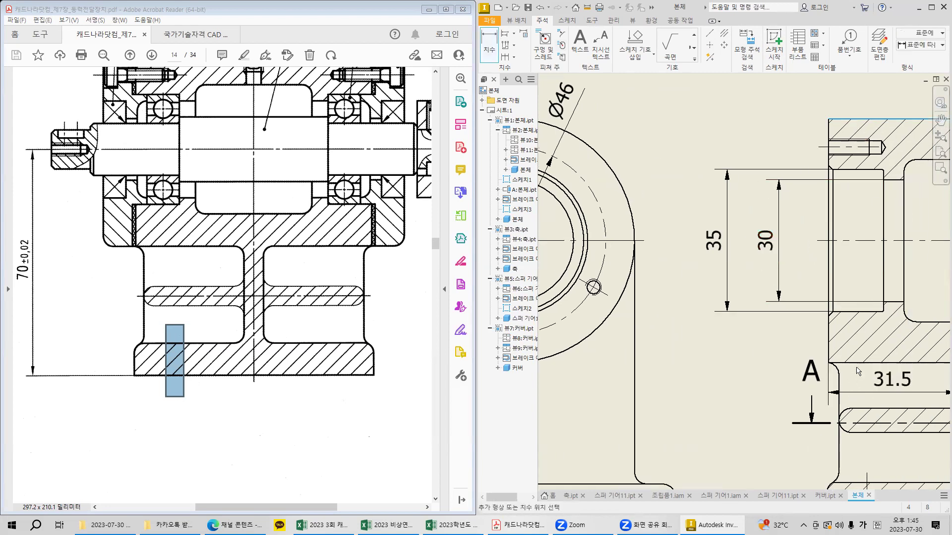
click(872, 363)
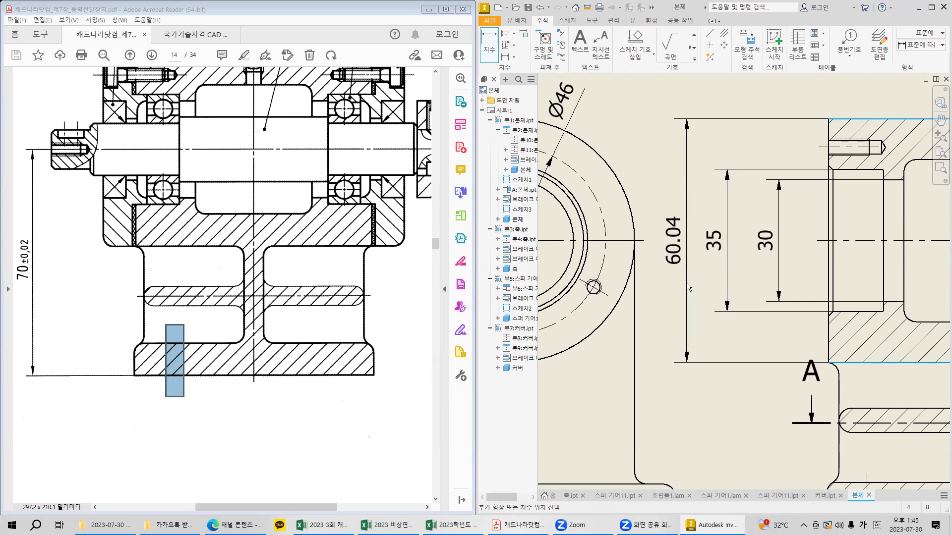
click(687, 285)
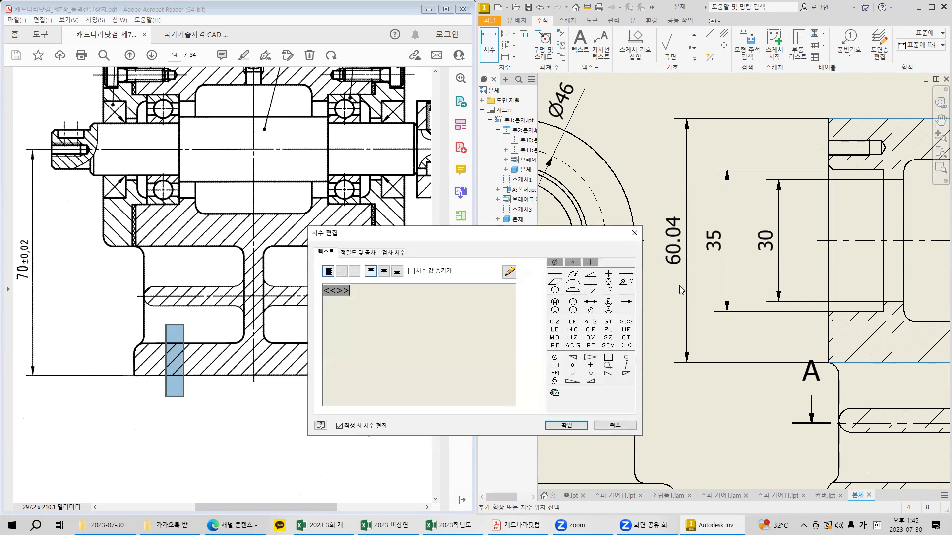
click(411, 272)
text(Ø60)
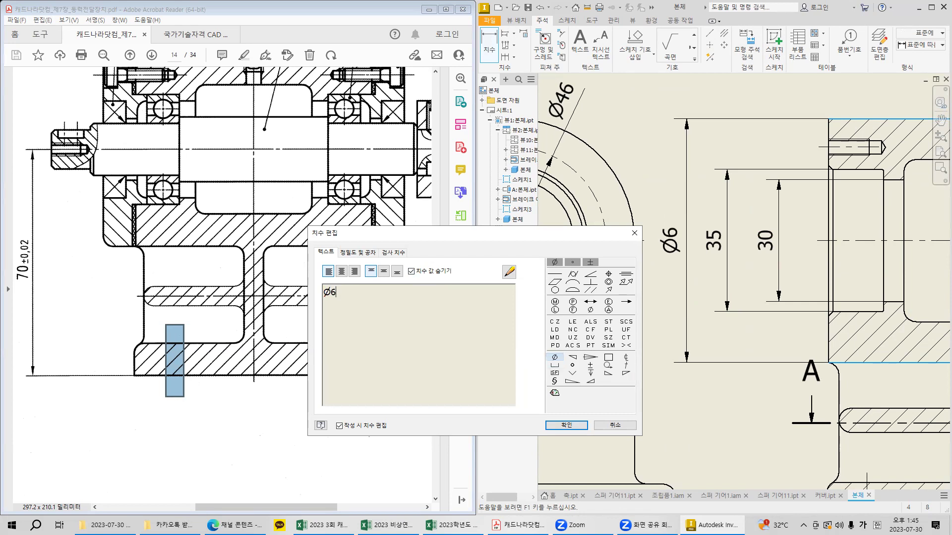
click(567, 425)
key(Escape)
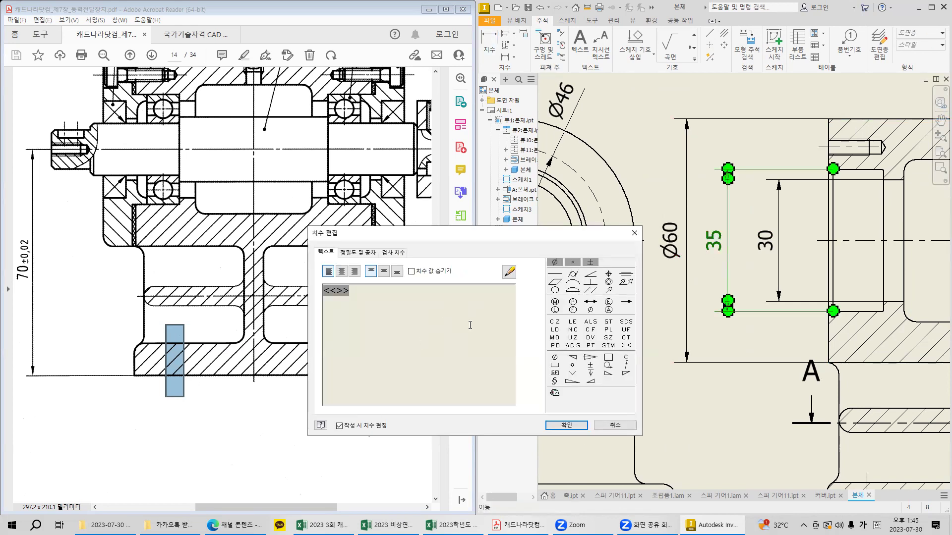
Add the diameter symbol in front of the 35 and 30 bore dimensions in the section view.
click(555, 357)
click(567, 425)
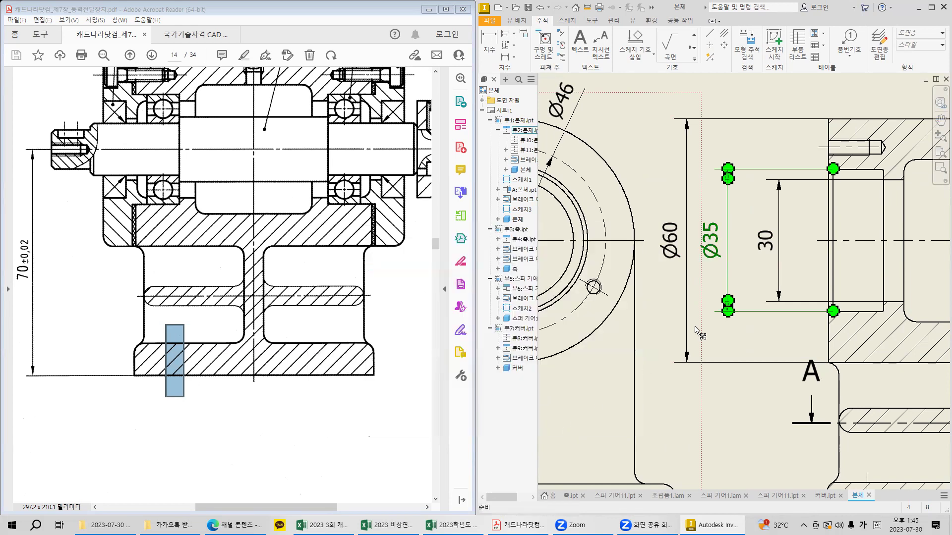
click(774, 254)
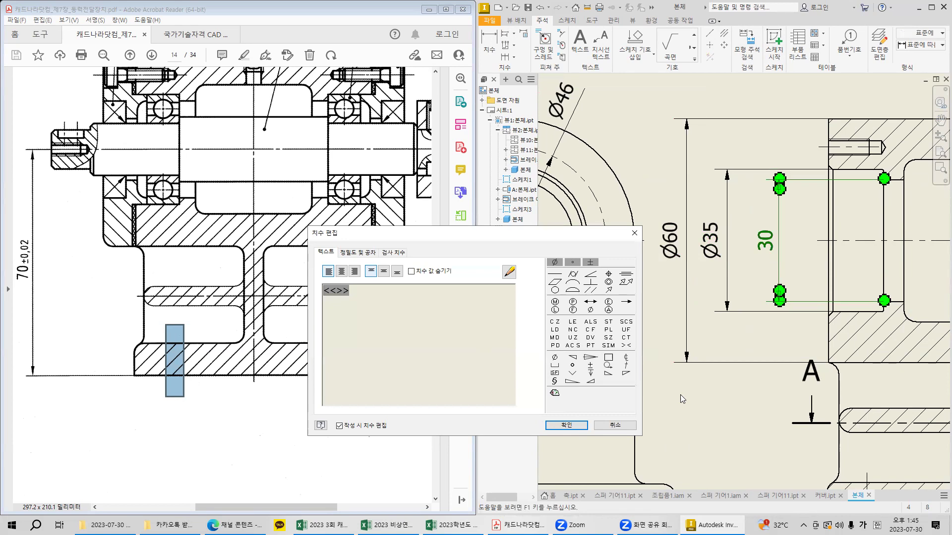
click(554, 357)
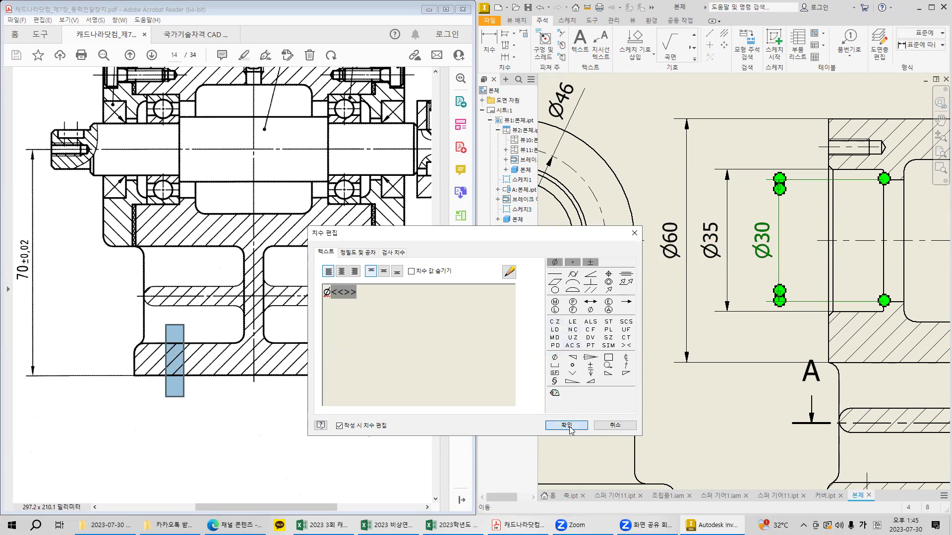
click(566, 425)
scroll(761, 392, down, 3)
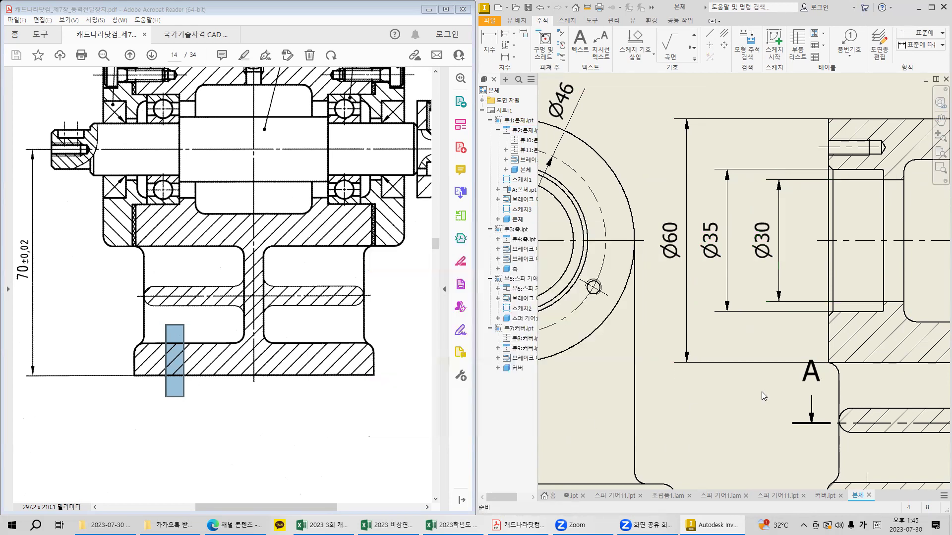
right_click(707, 384)
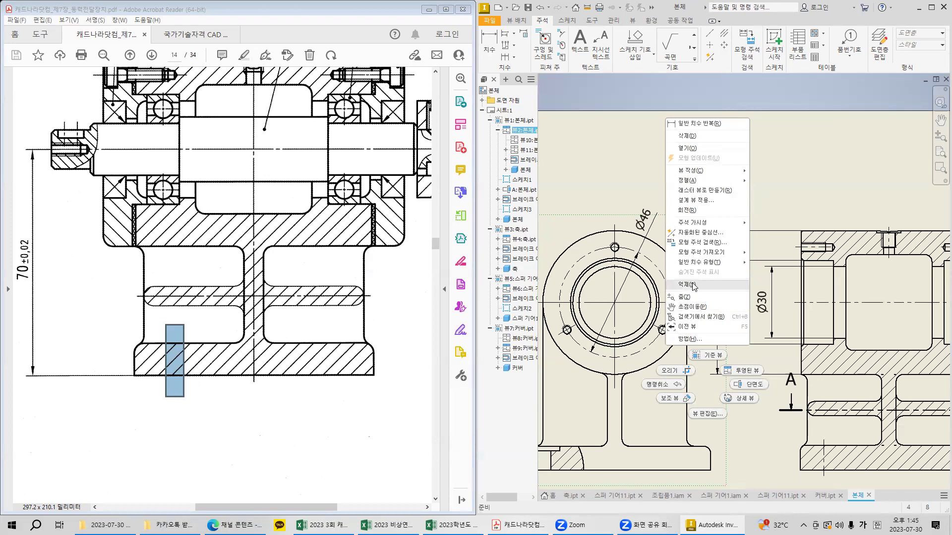
click(784, 367)
scroll(857, 337, down, 3)
middle_drag(858, 337, 790, 287)
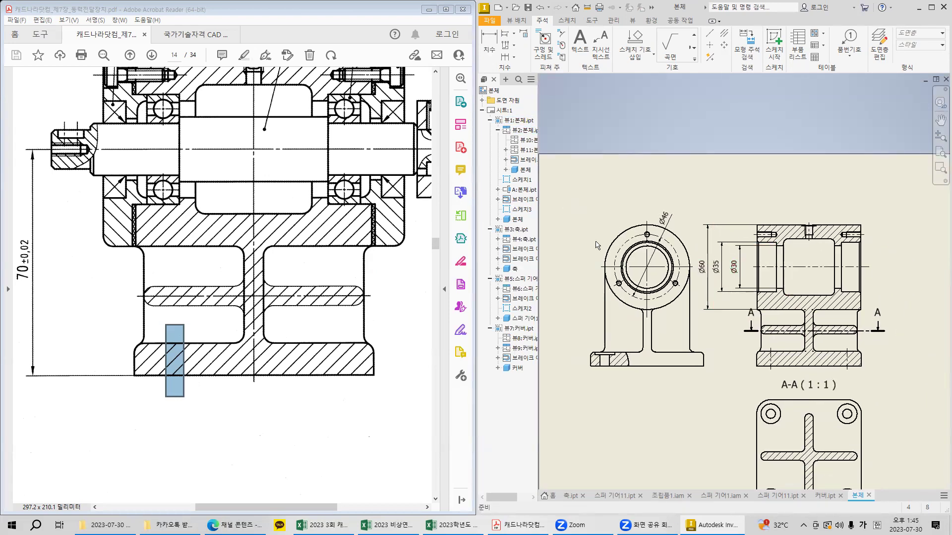
click(907, 386)
drag(350, 242, 401, 358)
click(303, 326)
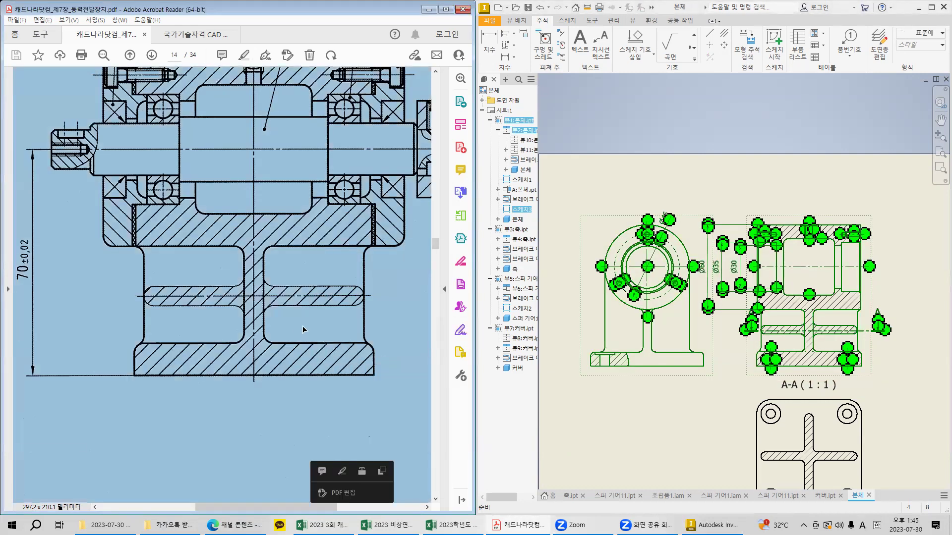
click(669, 199)
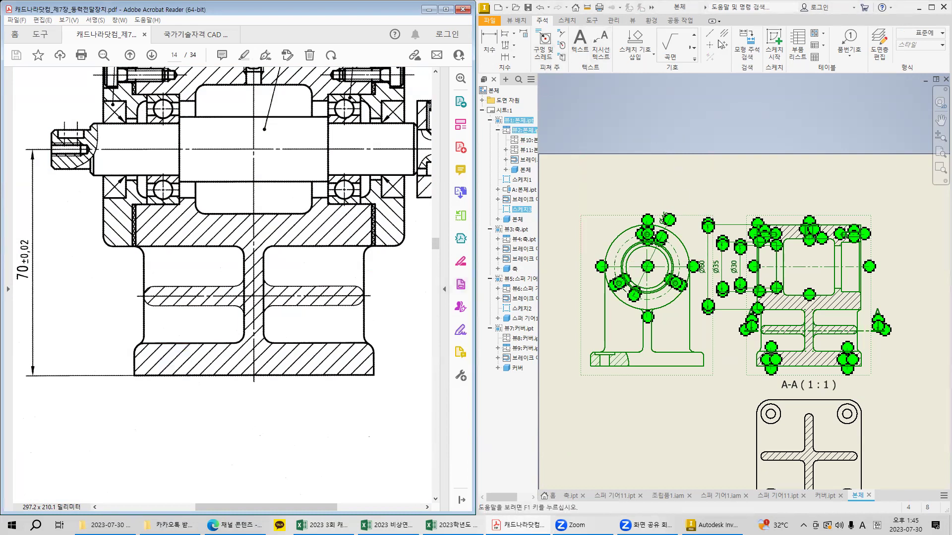
click(670, 46)
right_click(688, 195)
click(730, 192)
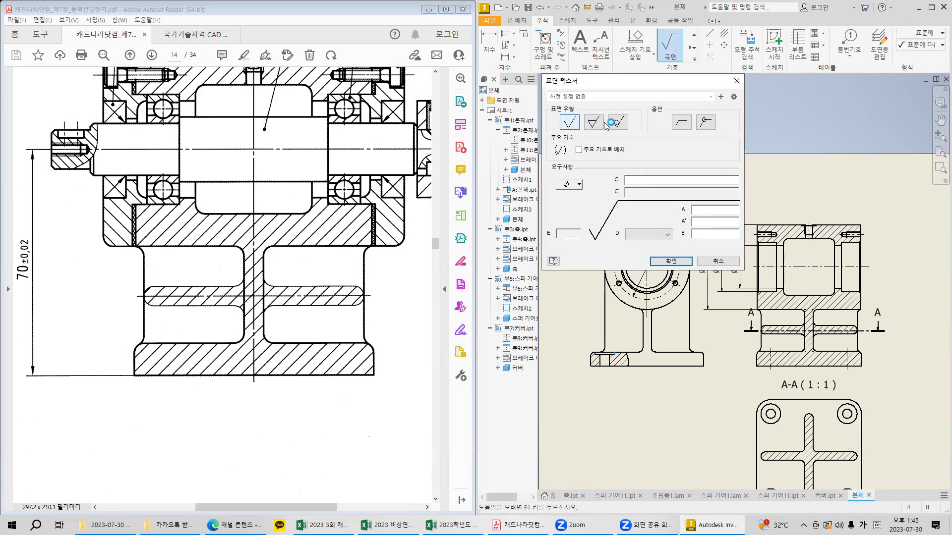
click(670, 261)
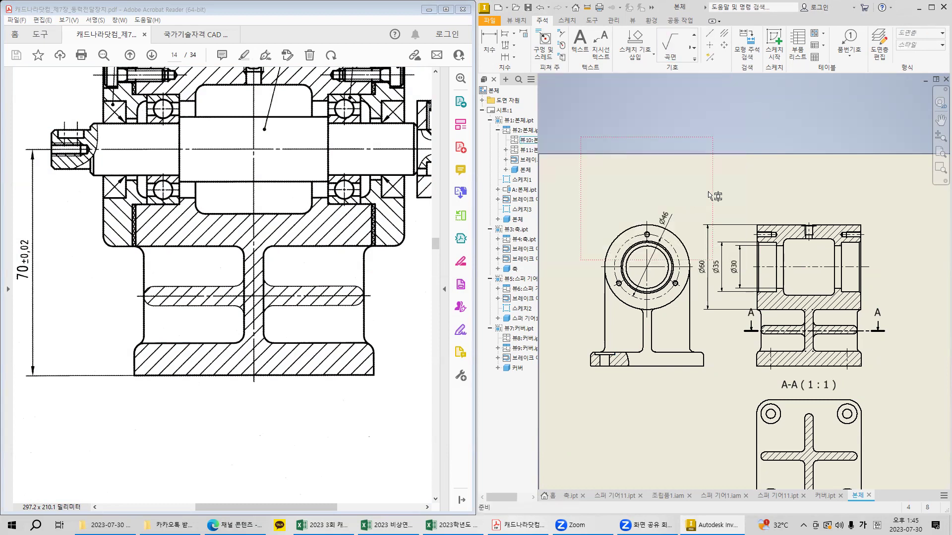
click(635, 40)
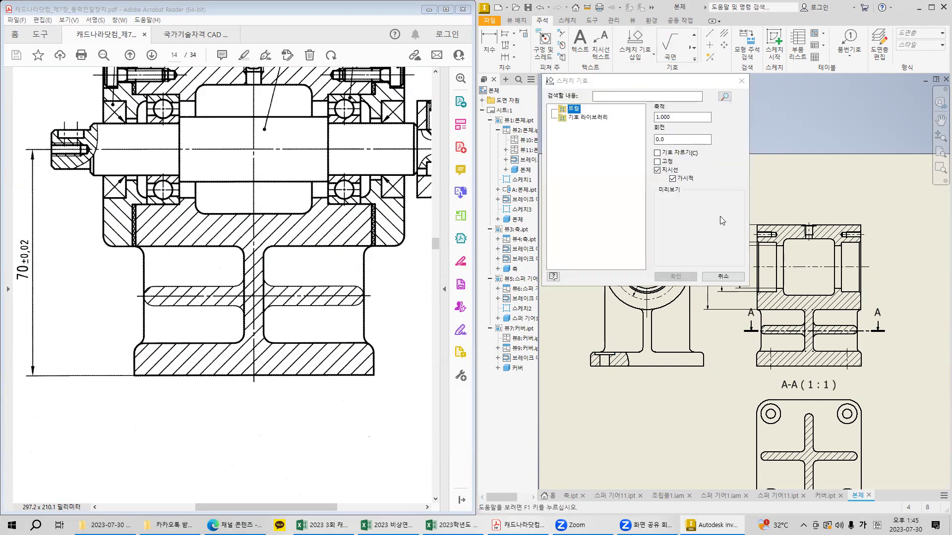
key(Escape)
Place a surface texture symbol of the material-removal-prohibited type in the empty area above the views.
click(670, 45)
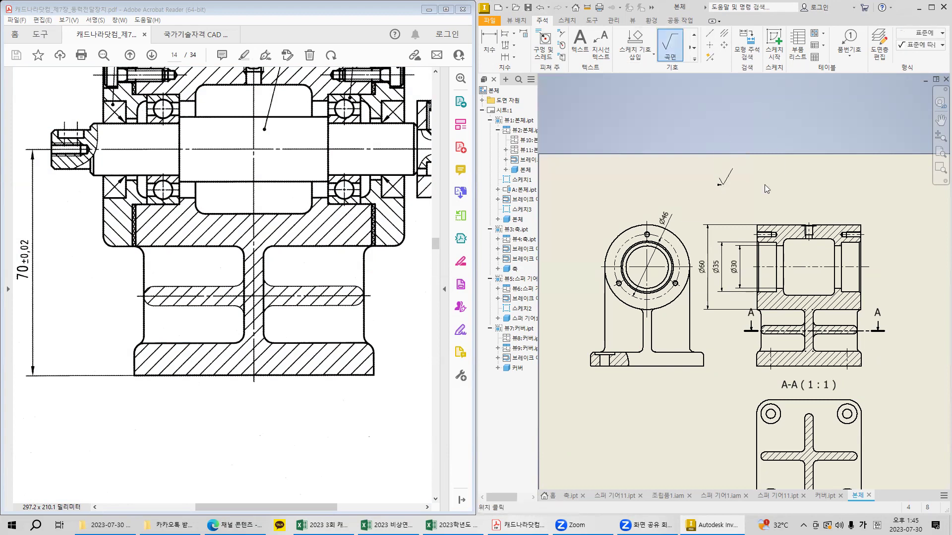
click(718, 186)
click(671, 262)
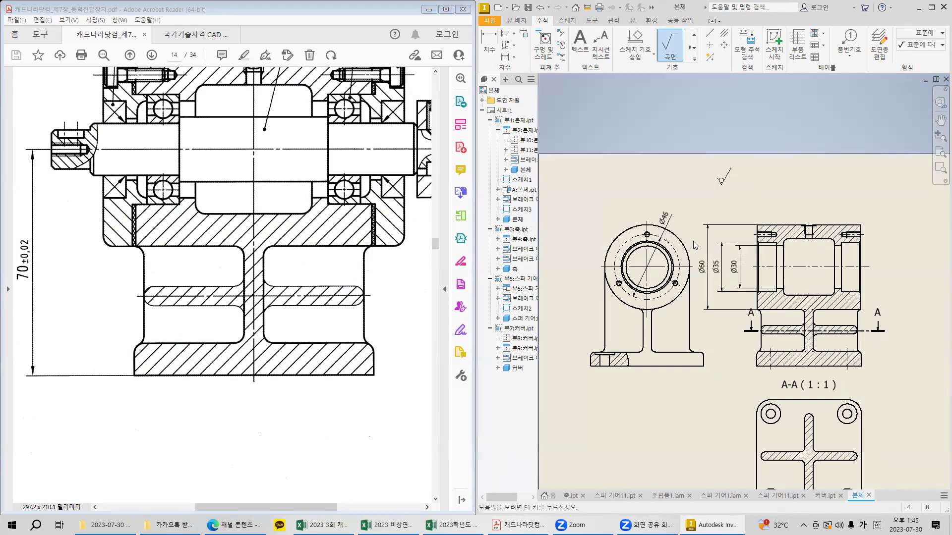
scroll(719, 188, up, 2)
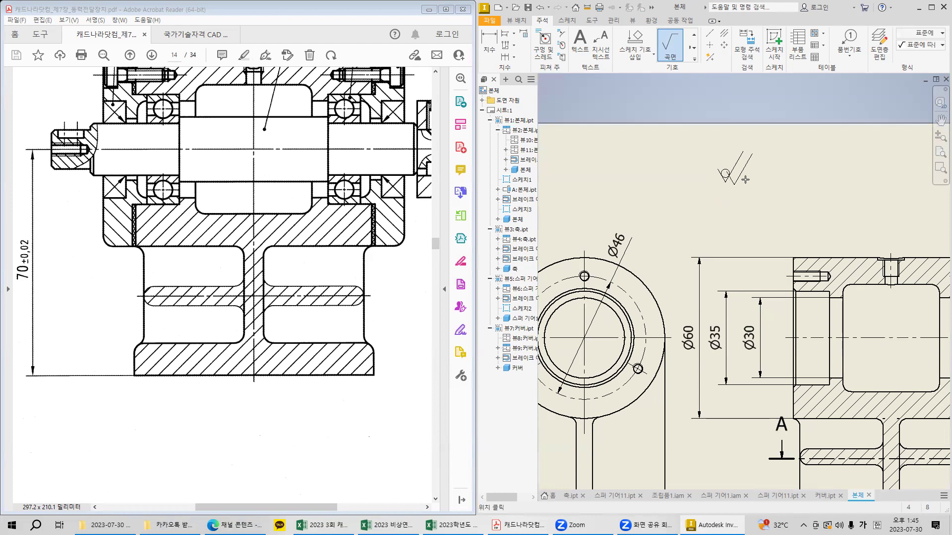
scroll(768, 249, down, 2)
Examine the housing's base and the bearing seat area in the reference assembly section.
middle_drag(771, 296, 762, 231)
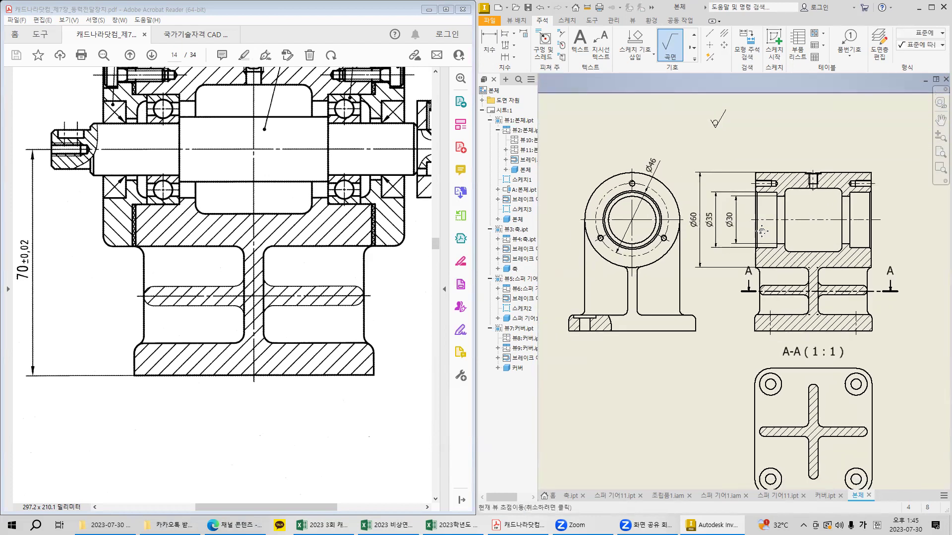
scroll(275, 308, up, 1)
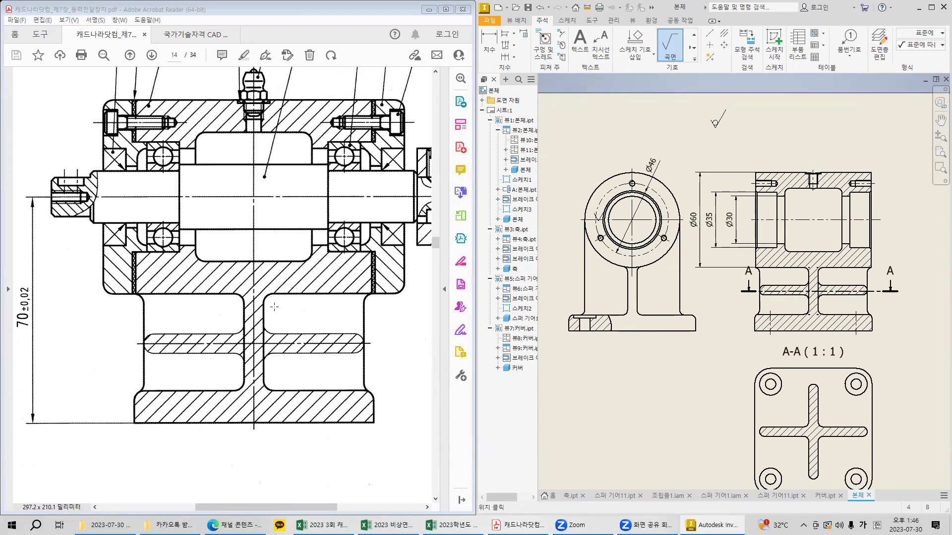
click(155, 382)
click(155, 382)
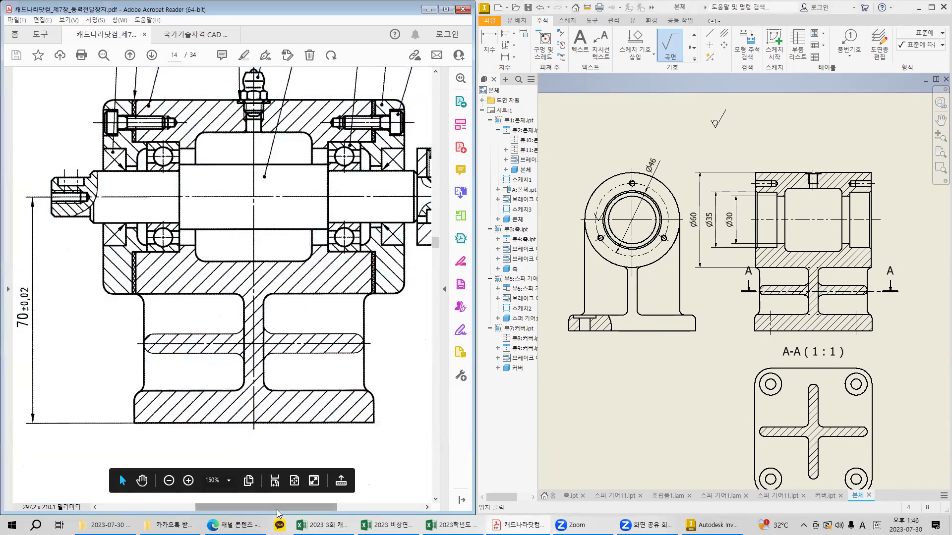
shift+scroll(103, 366, left, 5)
drag(104, 367, 186, 437)
drag(208, 512, 279, 512)
drag(239, 145, 269, 248)
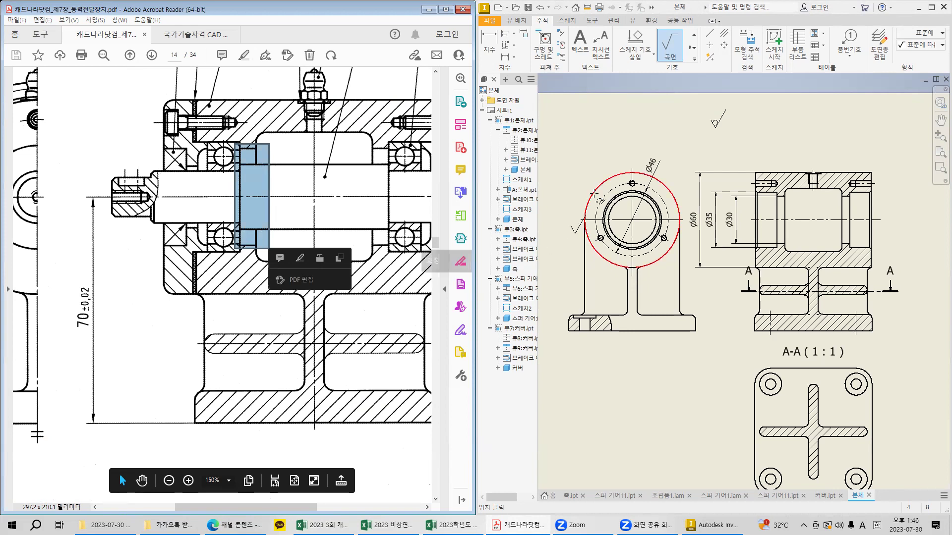
Place a second surface texture symbol beside the circled symbol above the views.
click(741, 127)
right_click(741, 127)
click(772, 129)
click(593, 123)
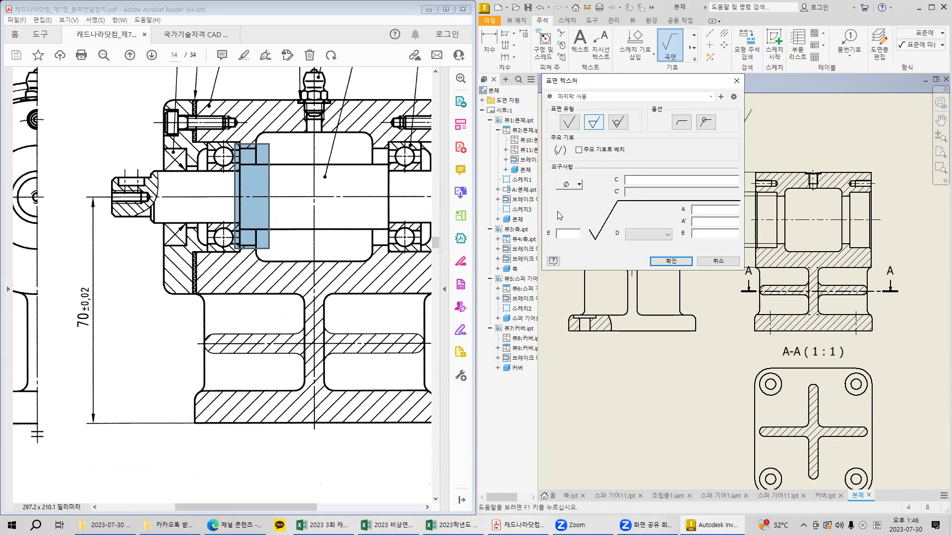
drag(651, 235, 644, 228)
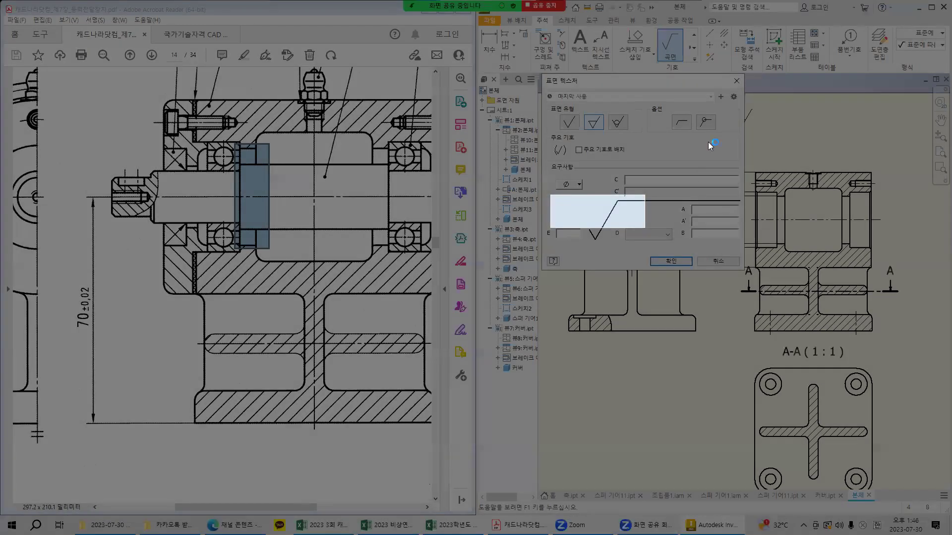
click(736, 82)
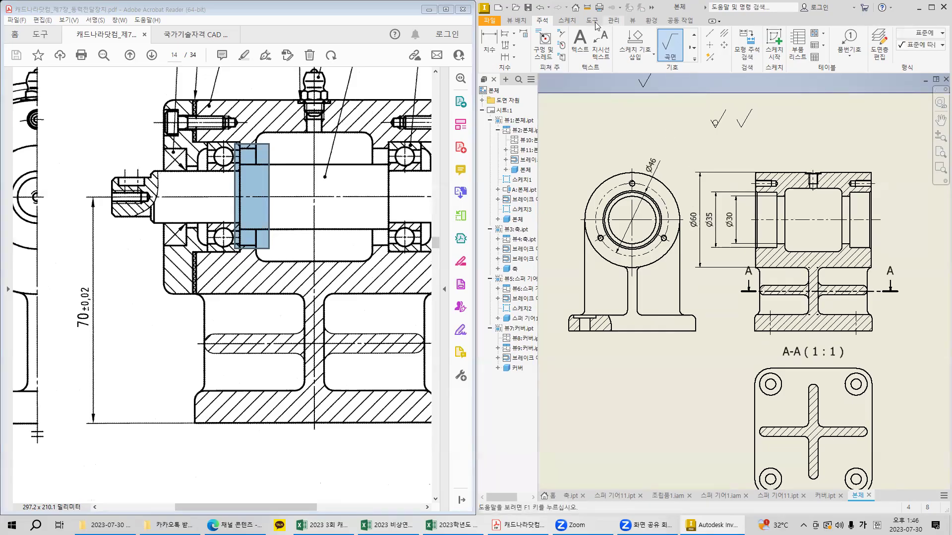
Set the standard reference of the ISO surface texture style to ISO 1302 - 1978 and save it.
click(613, 21)
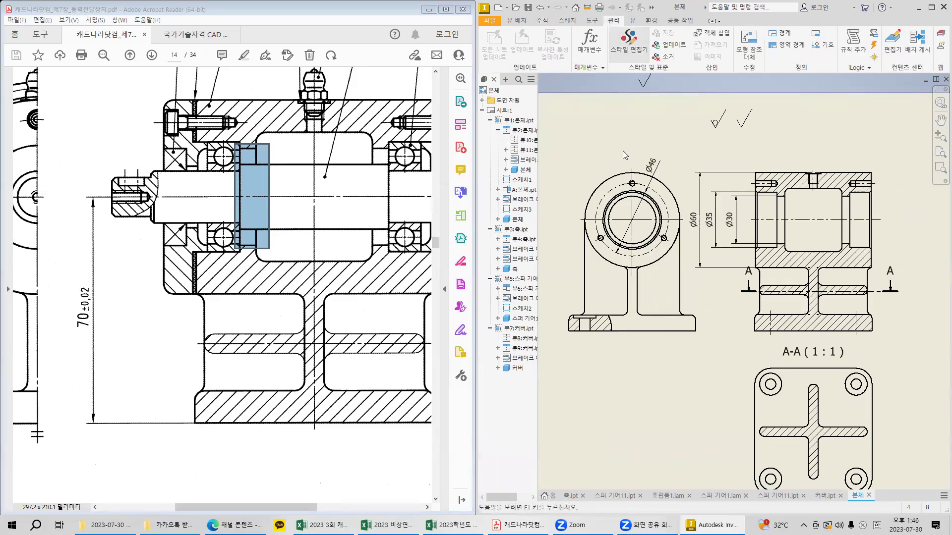
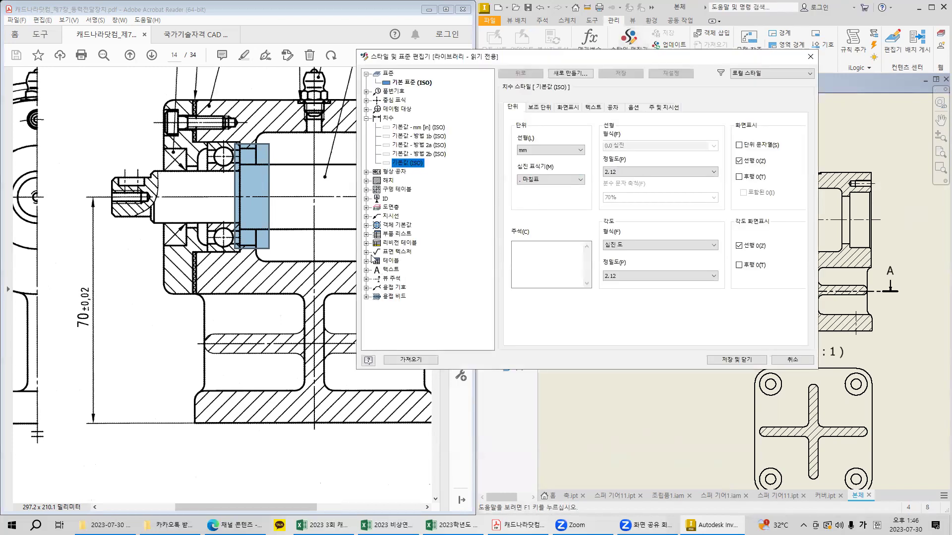
click(365, 251)
click(414, 260)
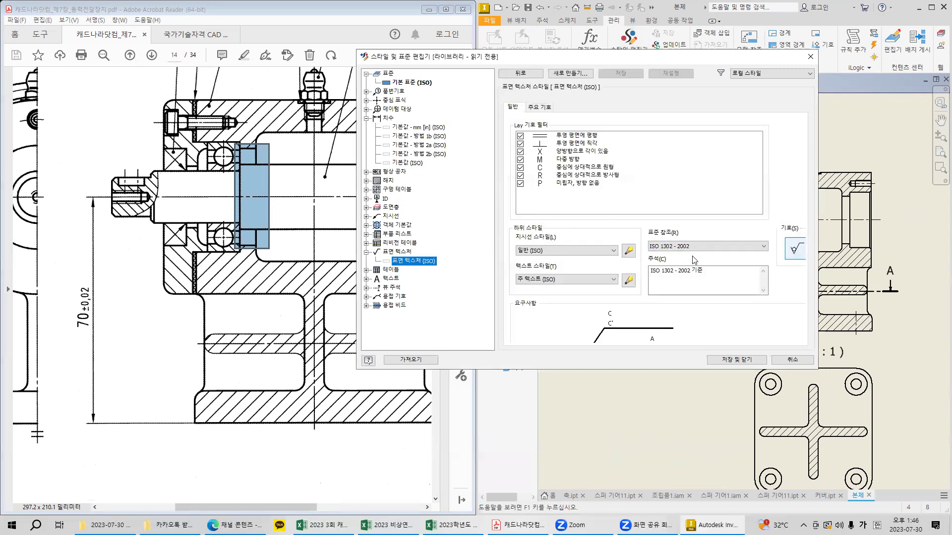
click(693, 246)
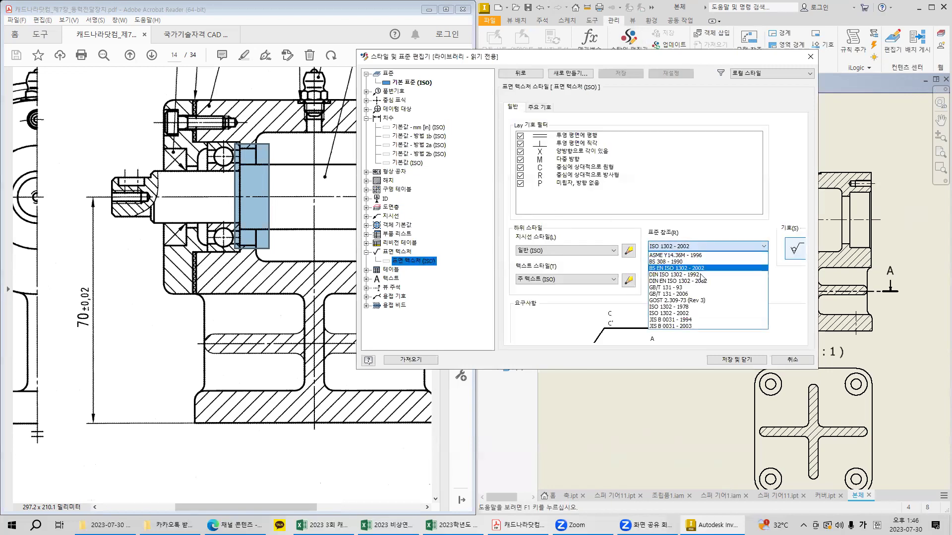
click(700, 308)
click(744, 360)
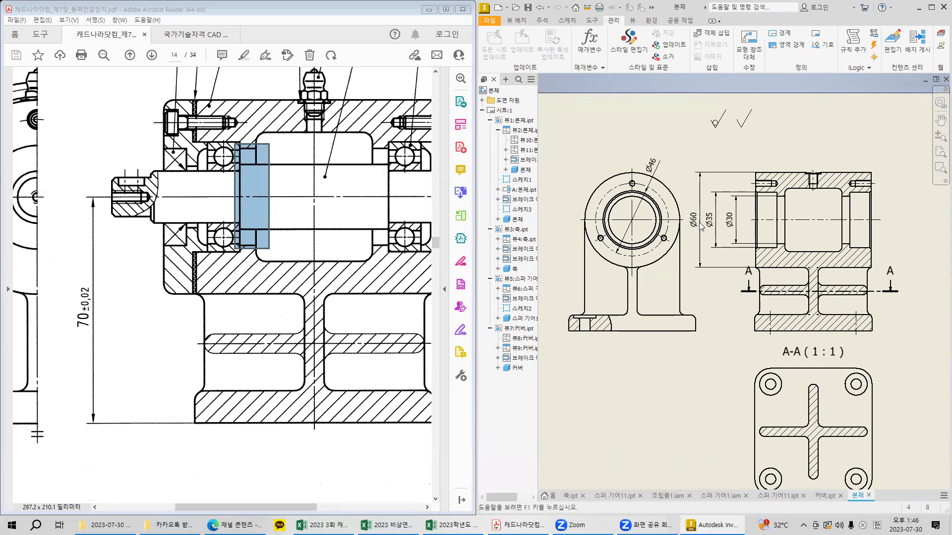
Enter w as the A' value of the second surface texture symbol above the views.
click(743, 128)
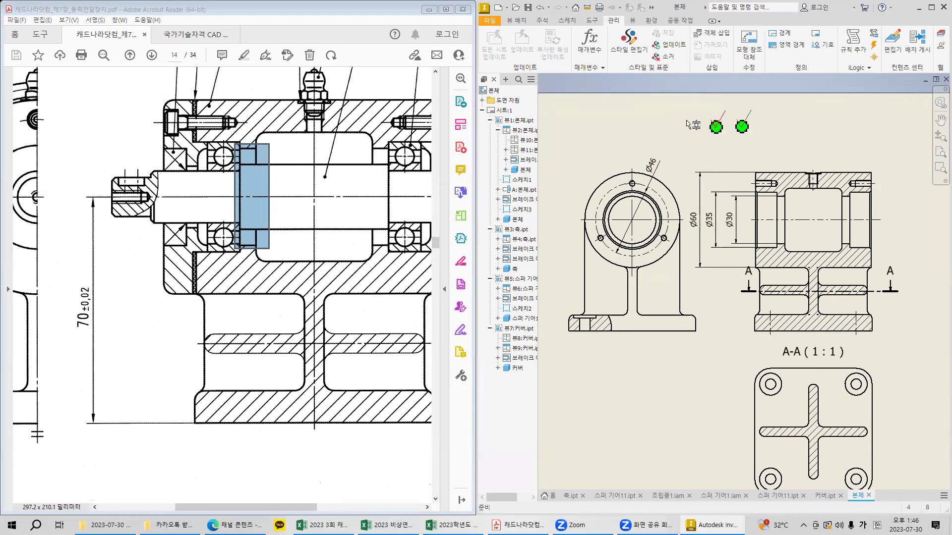
double_click(741, 126)
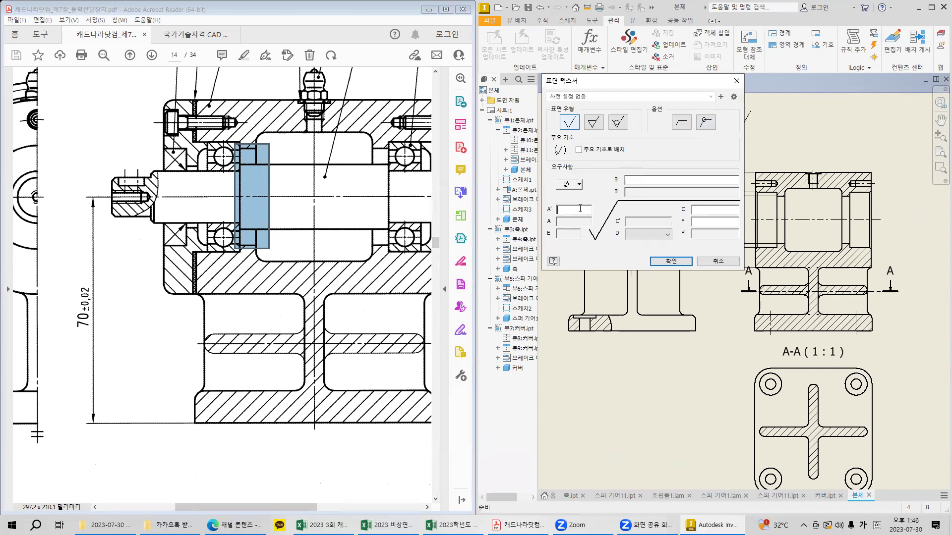
key(Hangul)
key(Hangul)
text(w)
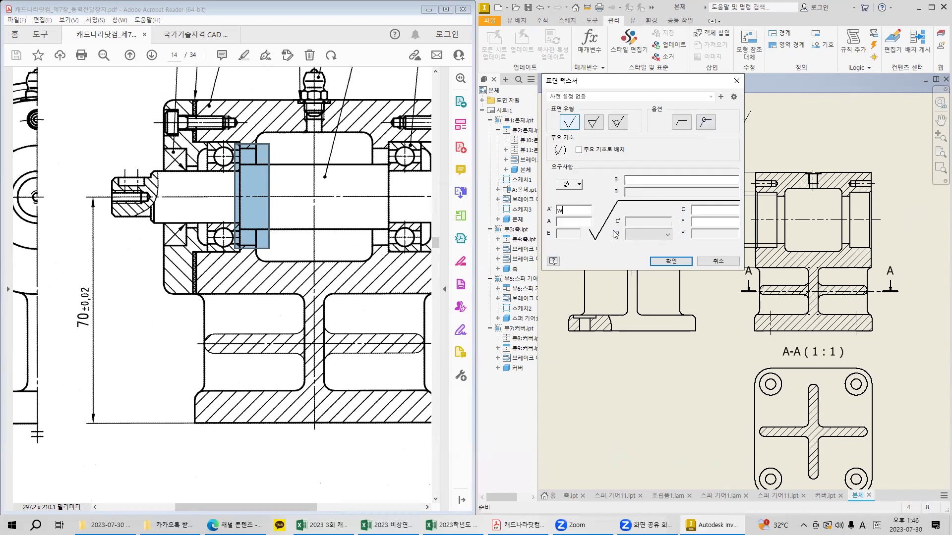
click(672, 261)
scroll(741, 127, up, 4)
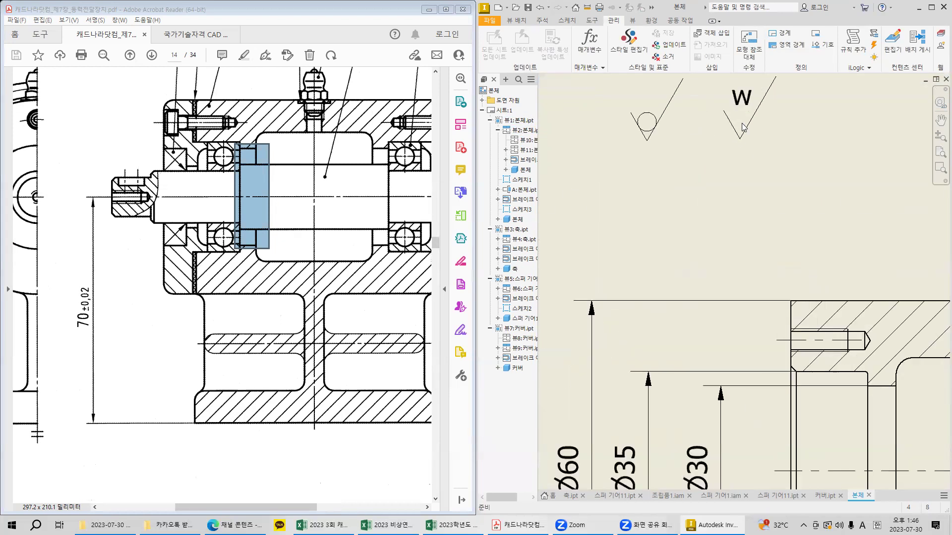
scroll(740, 137, up, 2)
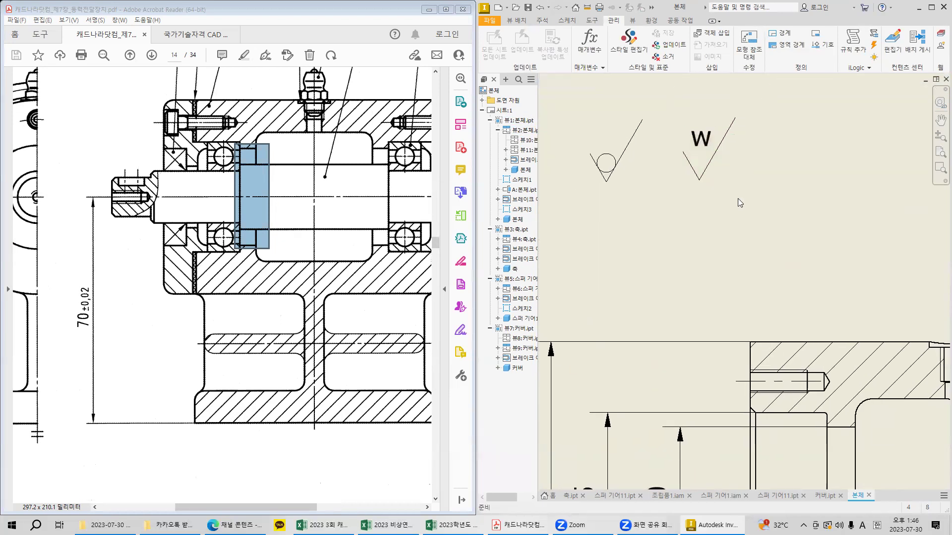
Change the w surface texture symbol above the views to the material-removal-required type.
double_click(696, 180)
click(595, 127)
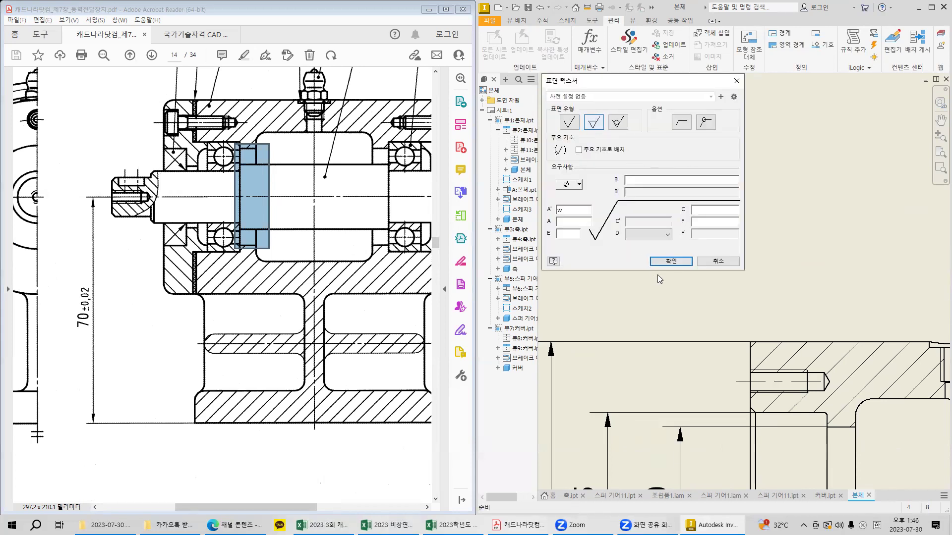
click(671, 261)
middle_drag(741, 259, 773, 101)
scroll(742, 218, down, 3)
middle_drag(774, 233, 735, 124)
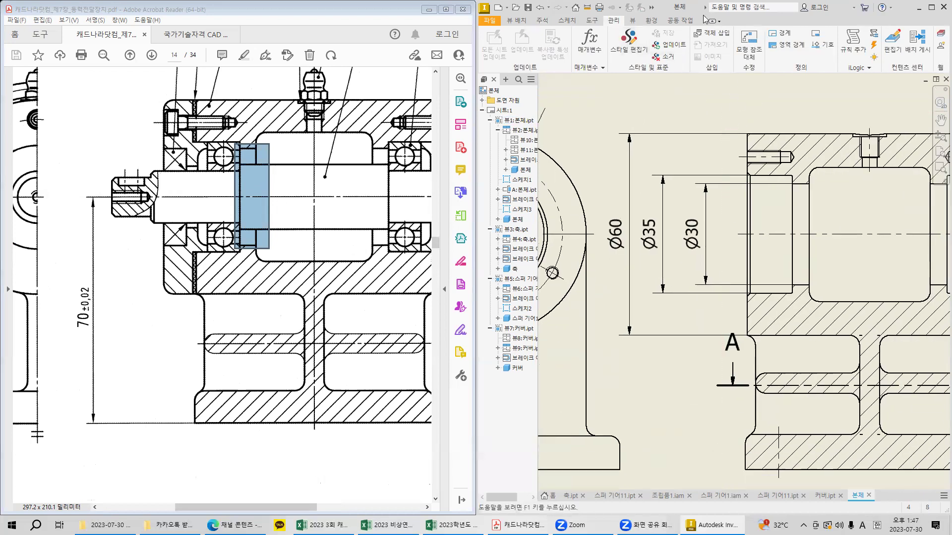
Add a material-removal-required surface texture symbol with w on the lower extension line of the Ø30 dimension in the section view.
click(542, 19)
click(669, 44)
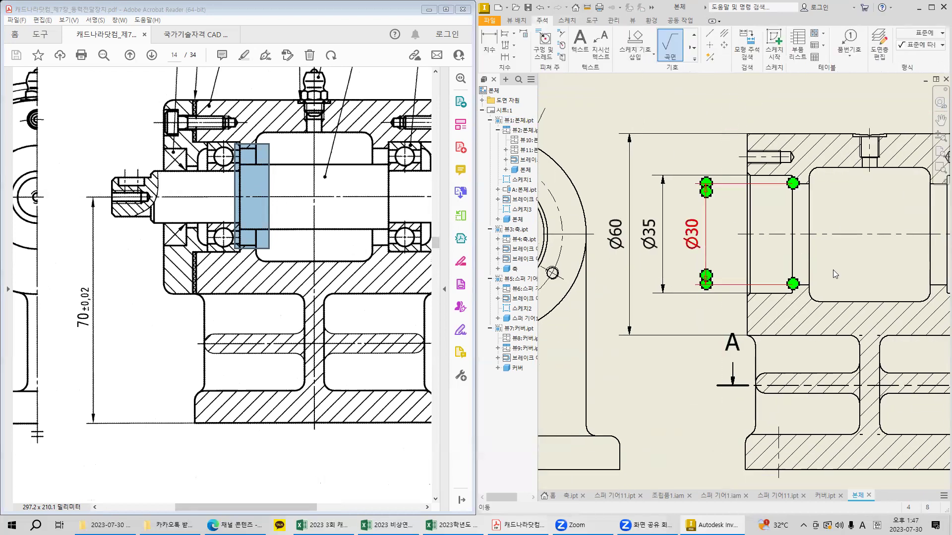
key(Escape)
click(796, 189)
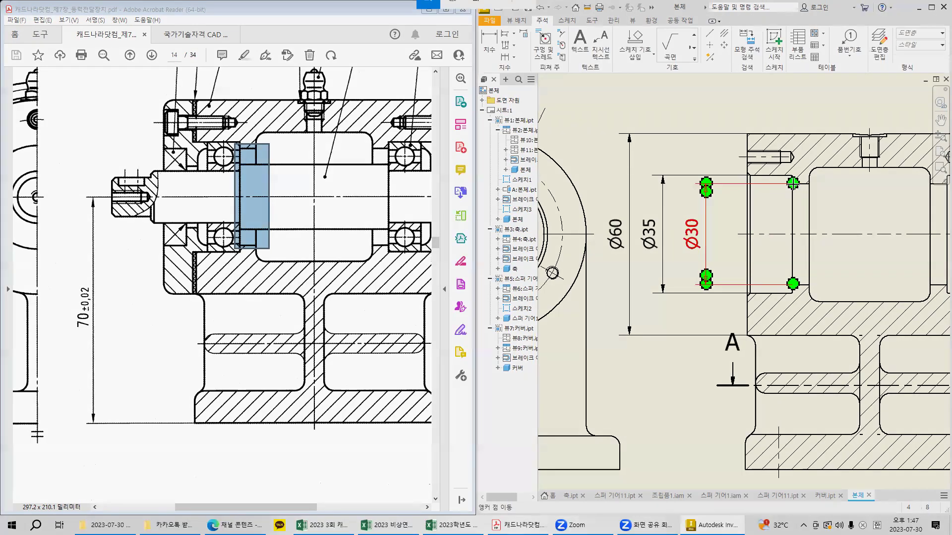
drag(804, 270, 804, 287)
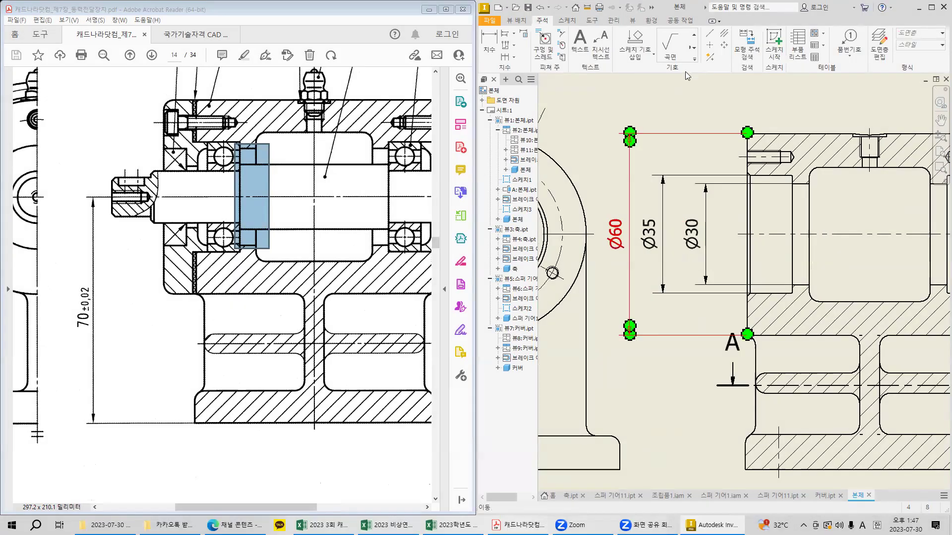
click(667, 44)
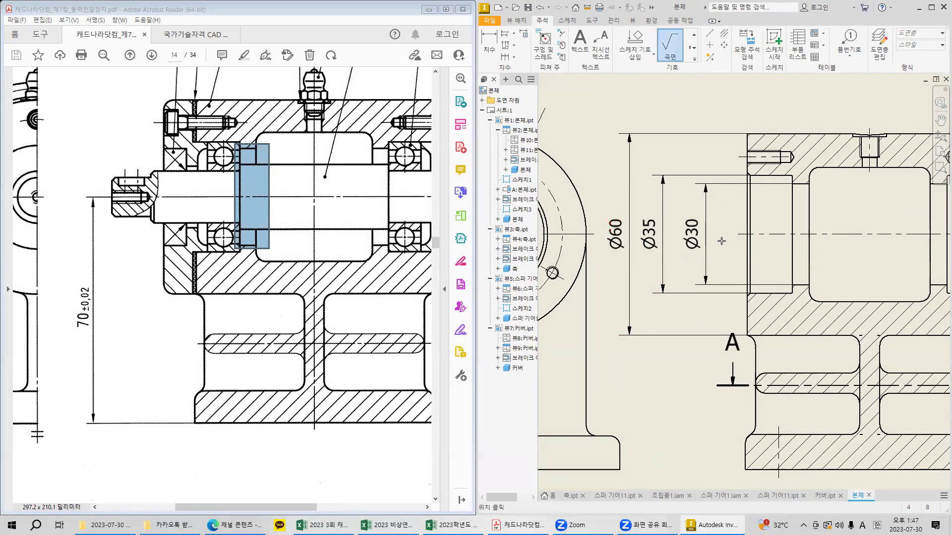
click(728, 284)
right_click(726, 283)
click(763, 282)
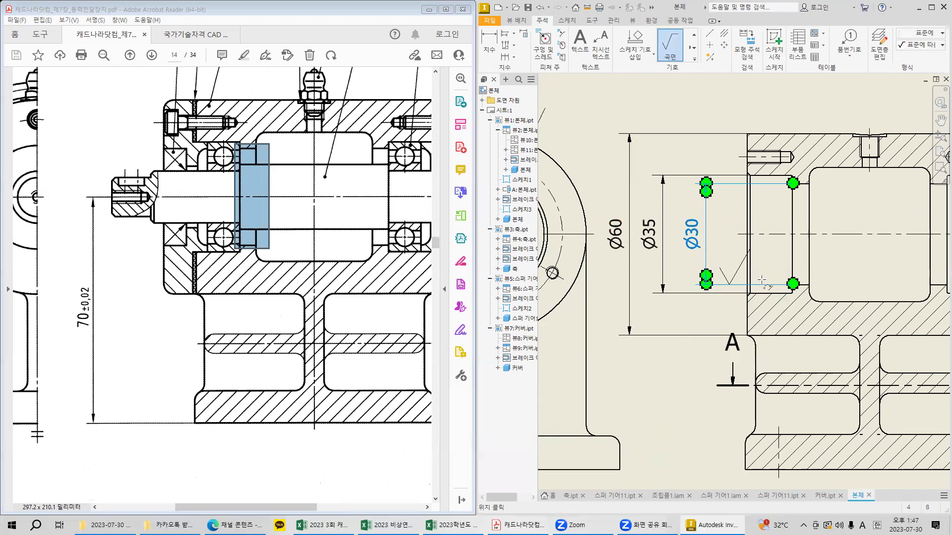
click(674, 265)
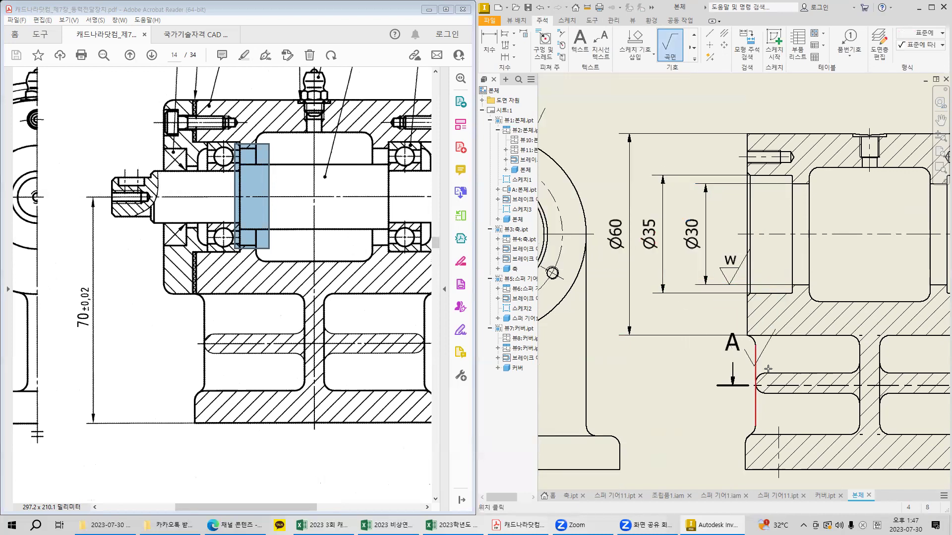
key(Escape)
scroll(768, 369, down, 3)
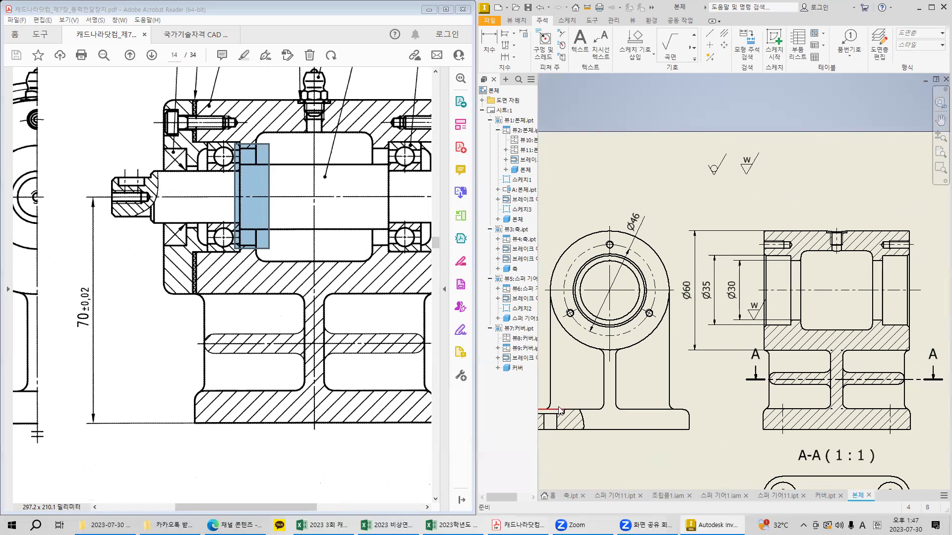
middle_drag(808, 379, 784, 342)
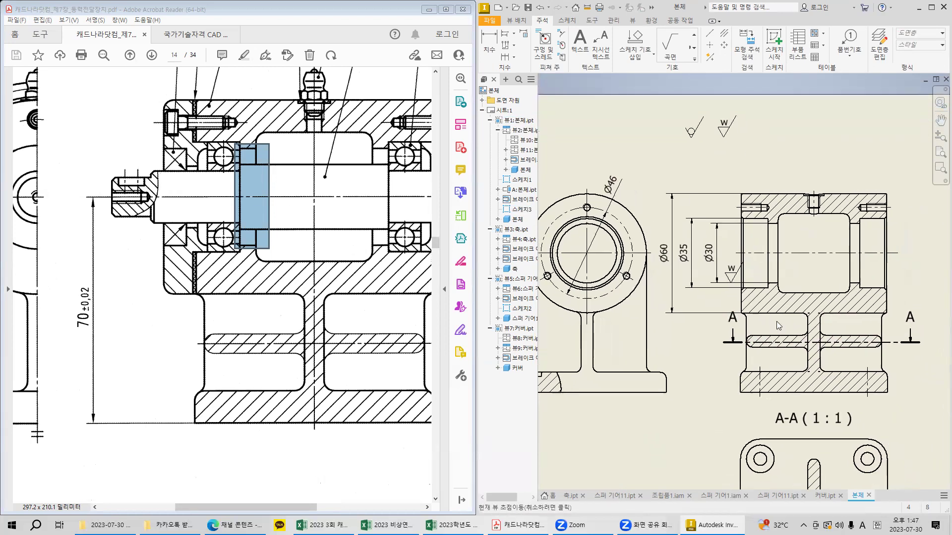
click(707, 256)
key(Escape)
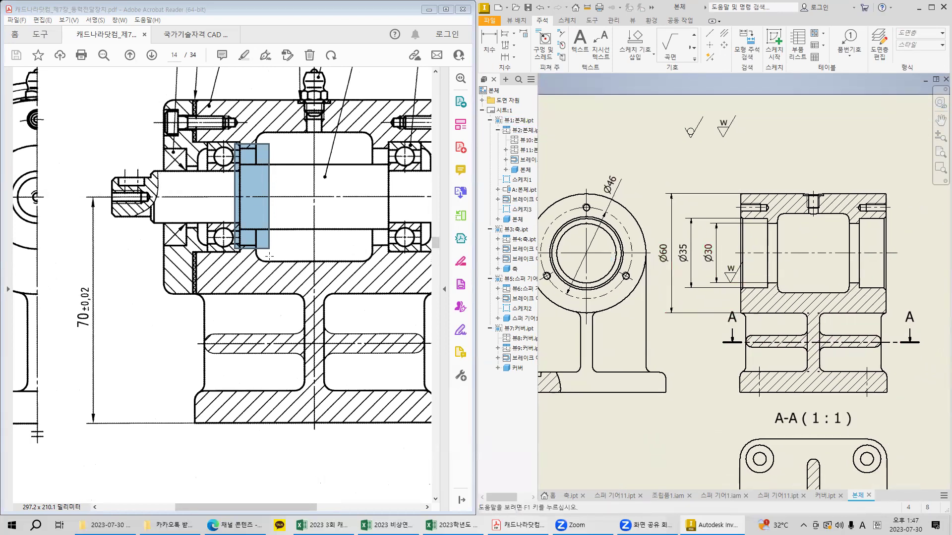
Examine the housing's base, end faces and grease nipple seat in the reference assembly drawing.
click(311, 259)
click(280, 381)
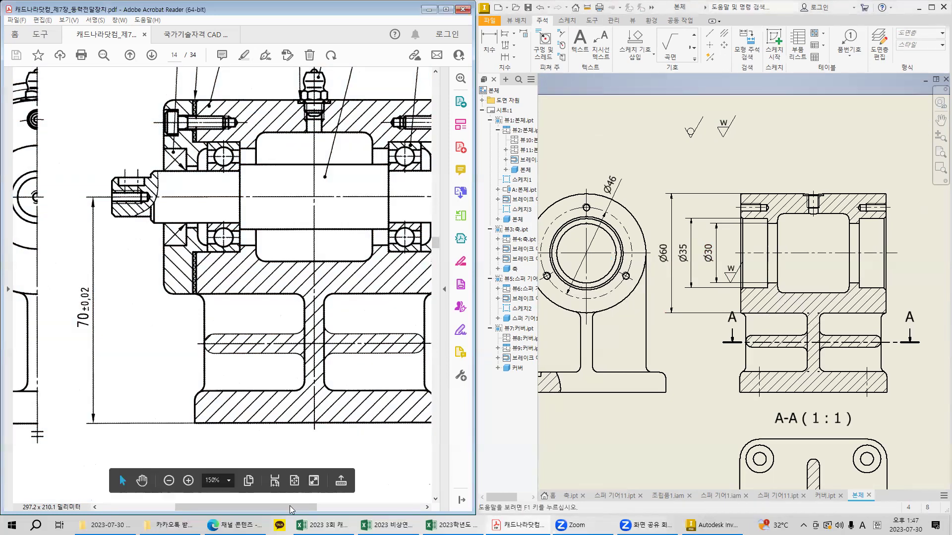
drag(290, 508, 307, 508)
mouse_move(138, 426)
mouse_down()
mouse_move(430, 478)
mouse_move(415, 463)
mouse_up()
drag(125, 75, 133, 321)
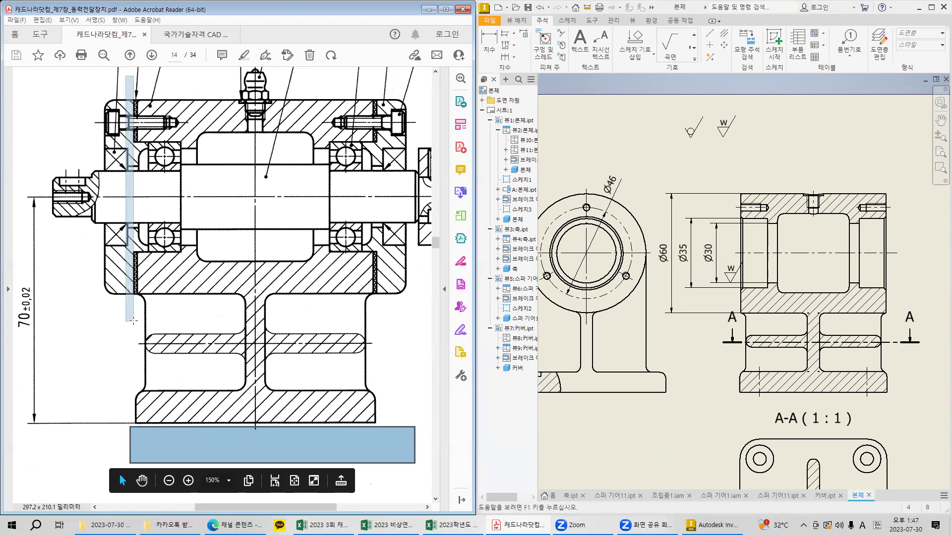
ctrl+scroll(250, 115, up, 2)
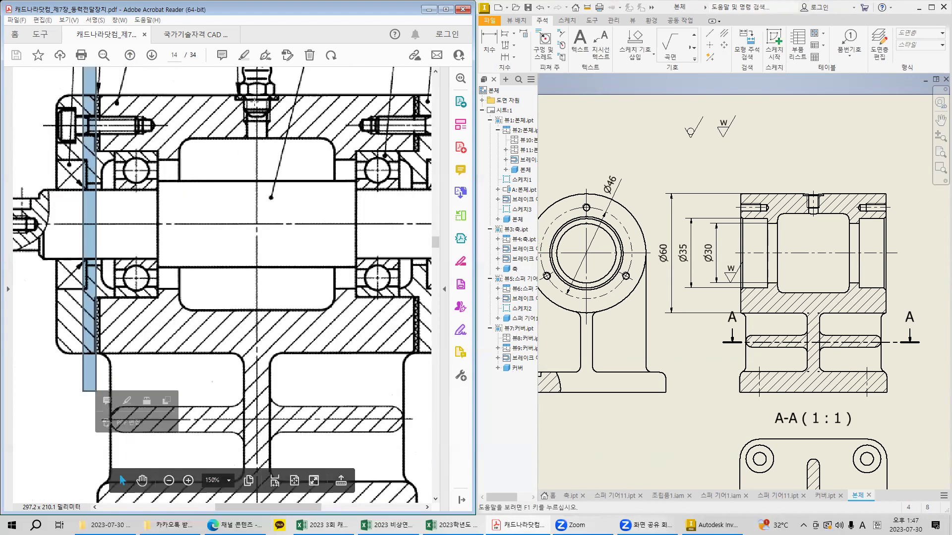
drag(230, 85, 297, 97)
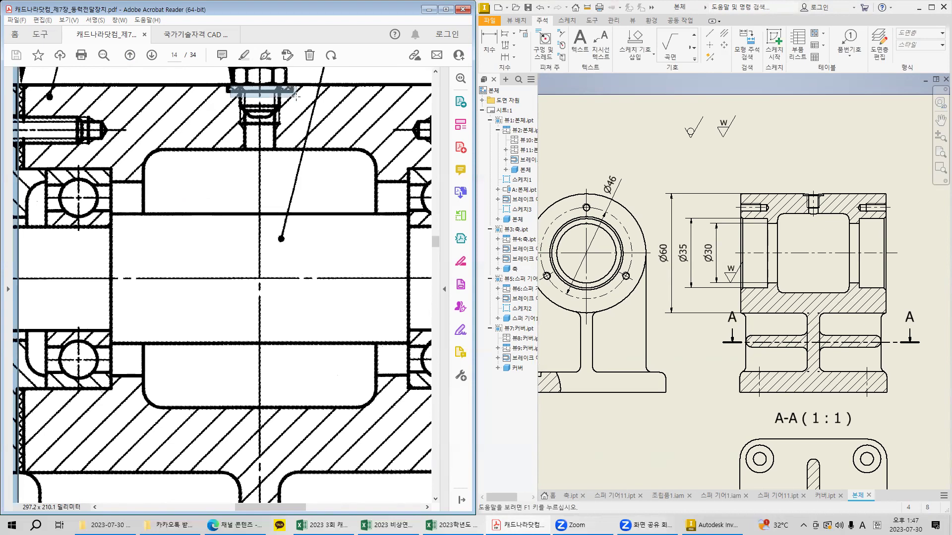
Dimension the overall width of the housing body above the section view.
click(710, 169)
click(497, 41)
click(740, 199)
click(887, 203)
click(847, 157)
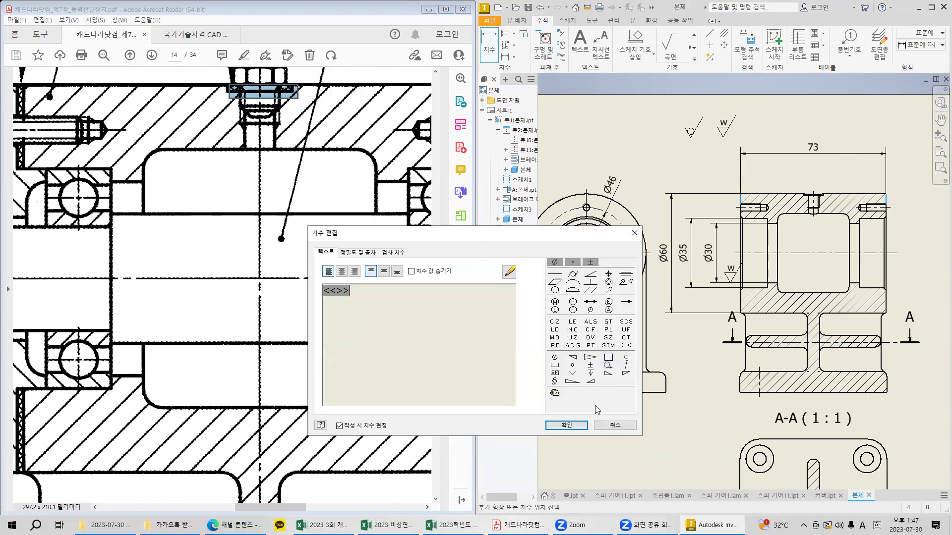
click(566, 425)
Dimension the depth of the nipple hole's spot face in the section view and place its text above the top edge.
scroll(644, 233, up, 6)
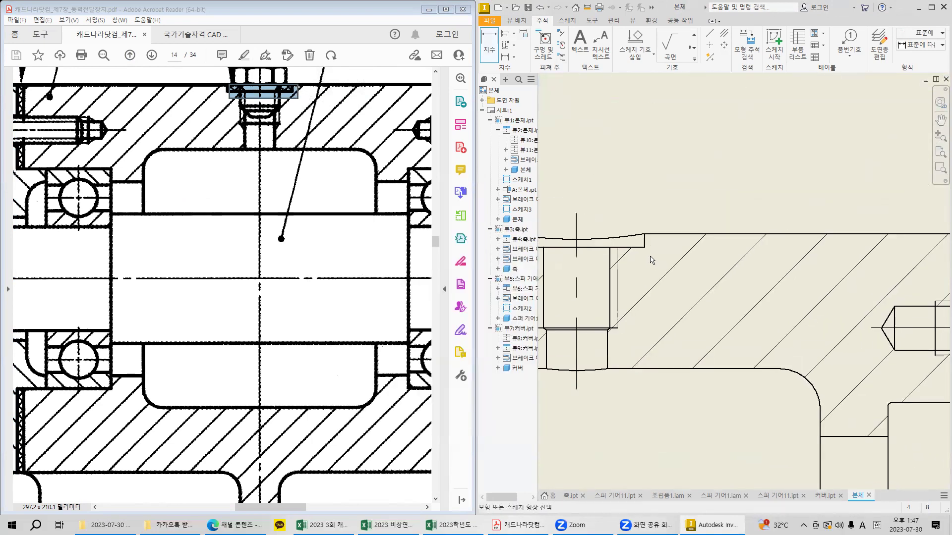
click(644, 233)
click(637, 247)
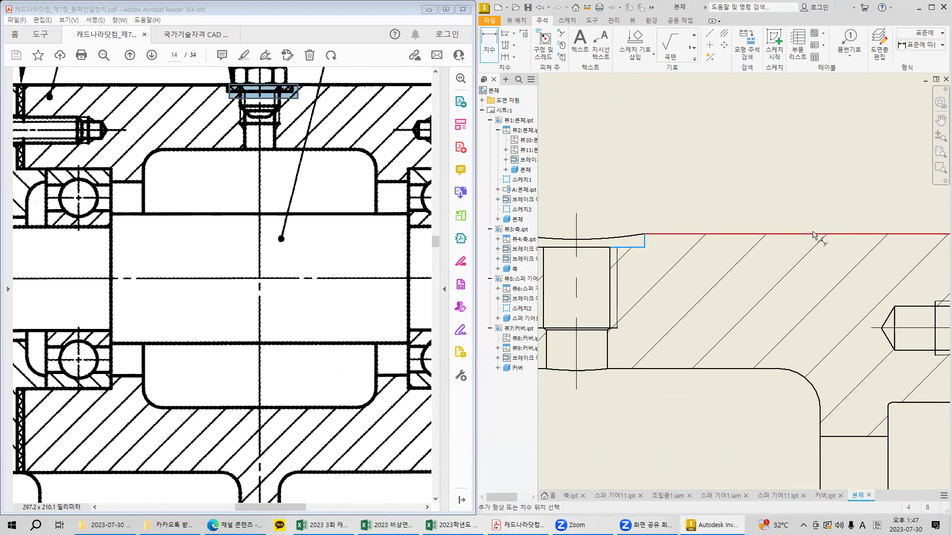
click(818, 297)
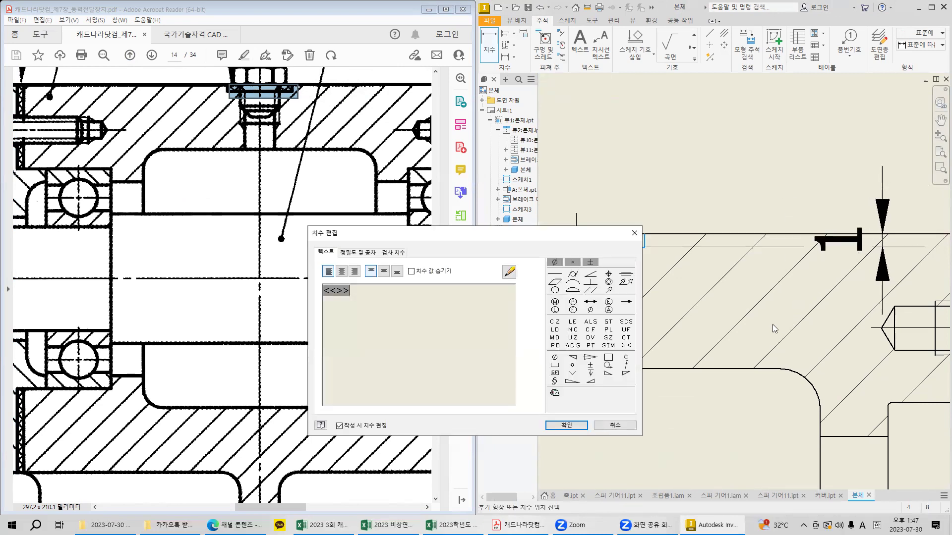
click(586, 424)
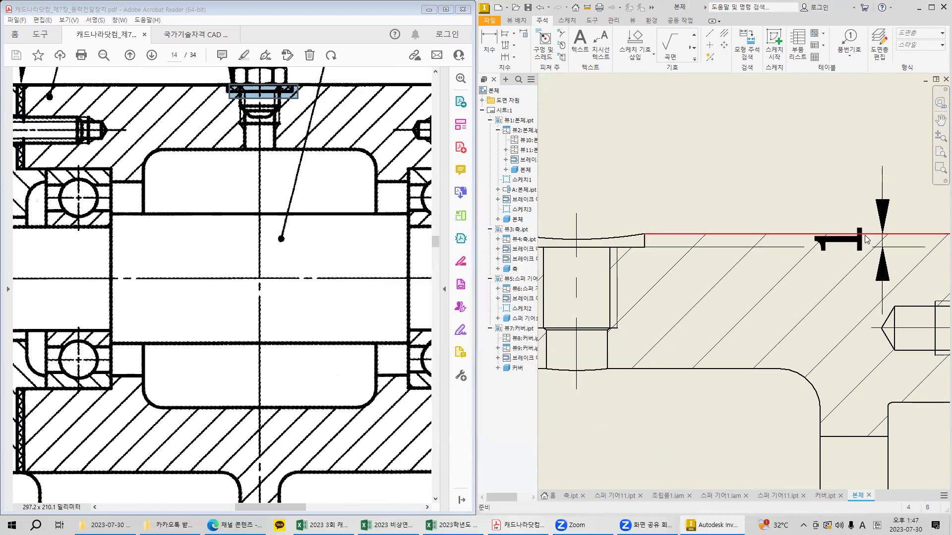
drag(853, 241, 895, 147)
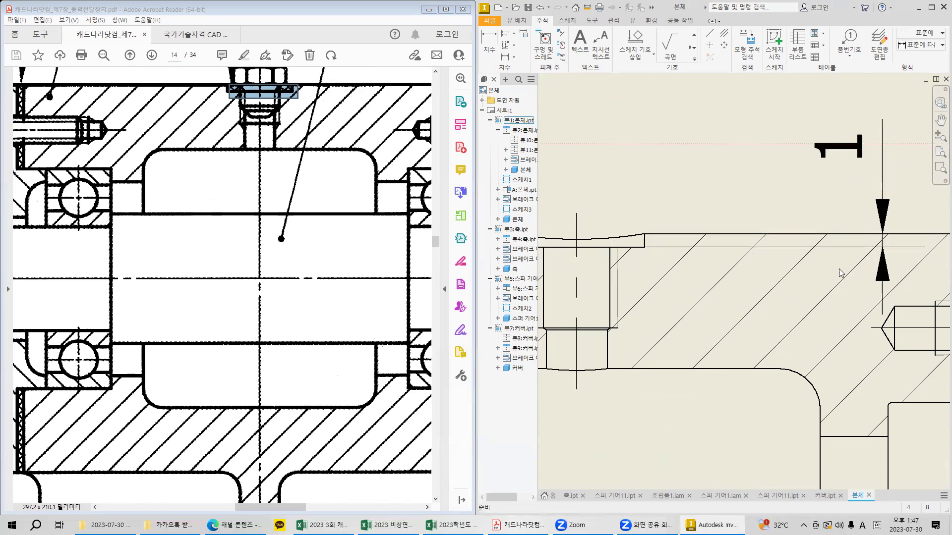
Place a material-removal-required surface texture symbol with A' value x beside the w symbol above the views.
scroll(809, 298, down, 5)
middle_drag(777, 372, 816, 263)
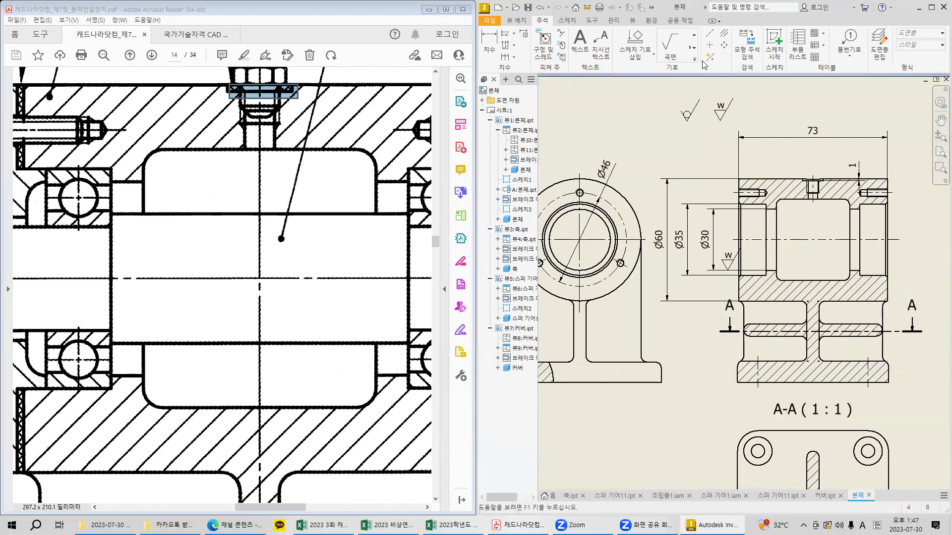
click(668, 46)
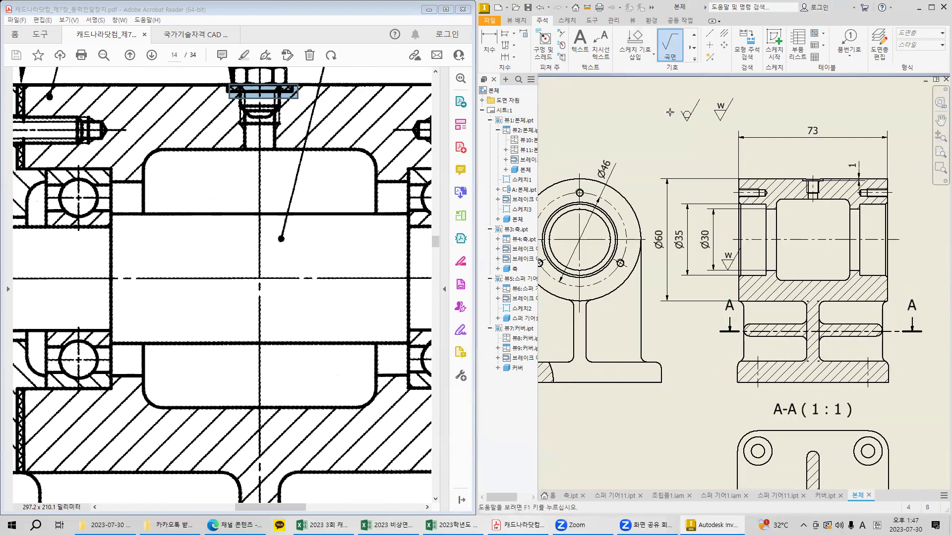
click(750, 119)
right_click(750, 119)
click(771, 123)
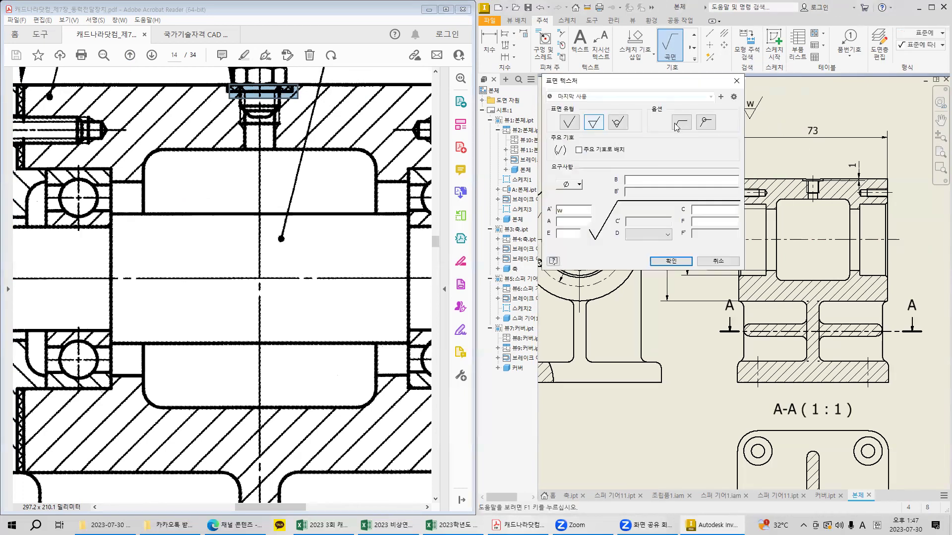
drag(567, 210, 495, 212)
text(x)
click(657, 266)
key(Escape)
Add material-removal-required surface texture symbols with x on both extension lines of the body's overall width dimension.
click(739, 155)
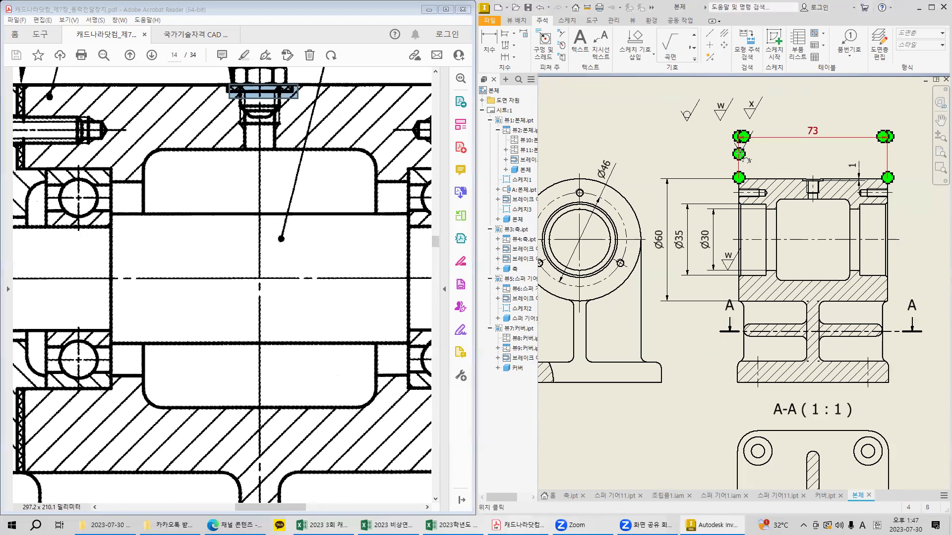
click(739, 160)
right_click(739, 162)
click(765, 162)
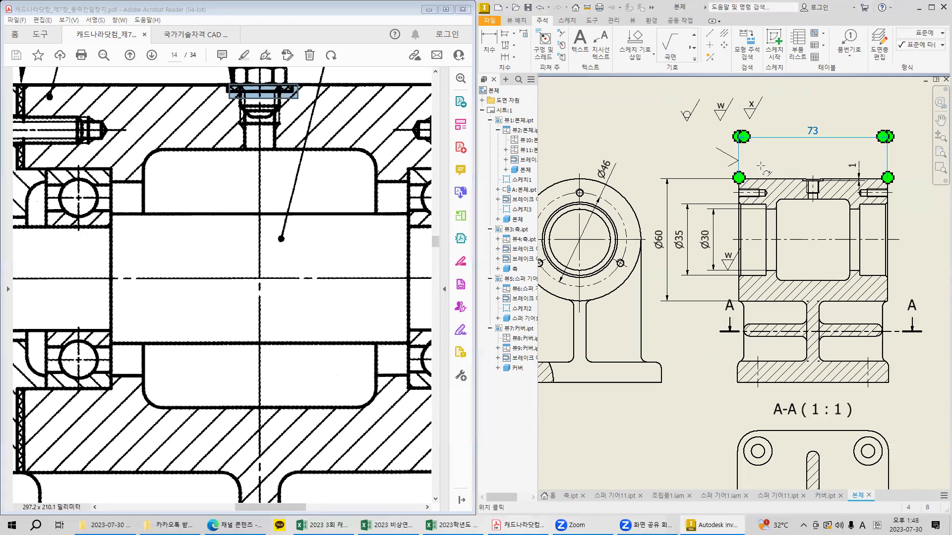
click(664, 261)
click(842, 179)
click(887, 162)
right_click(886, 162)
click(917, 166)
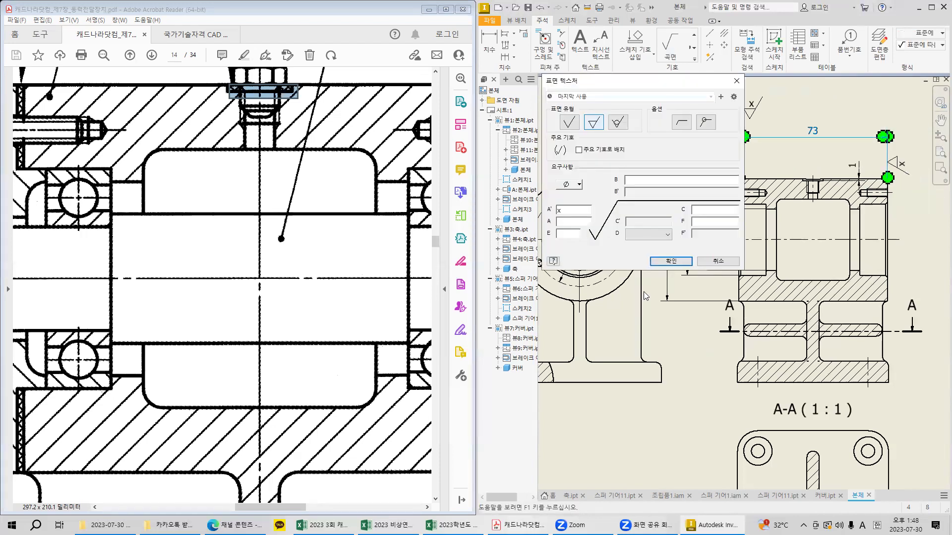
click(670, 261)
Dimension the base plate's thickness beside the section view, with 10 as the dimension value.
middle_drag(582, 162, 531, 78)
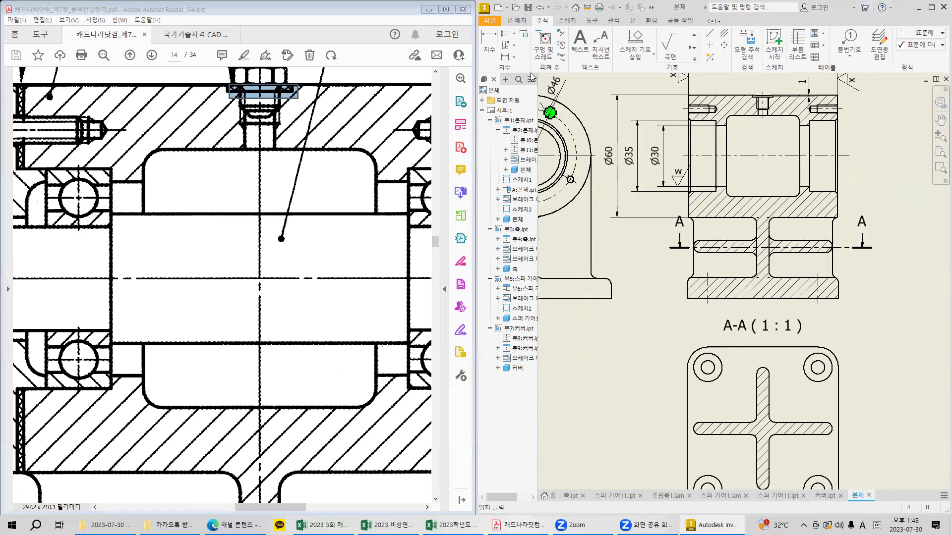
click(488, 49)
click(806, 276)
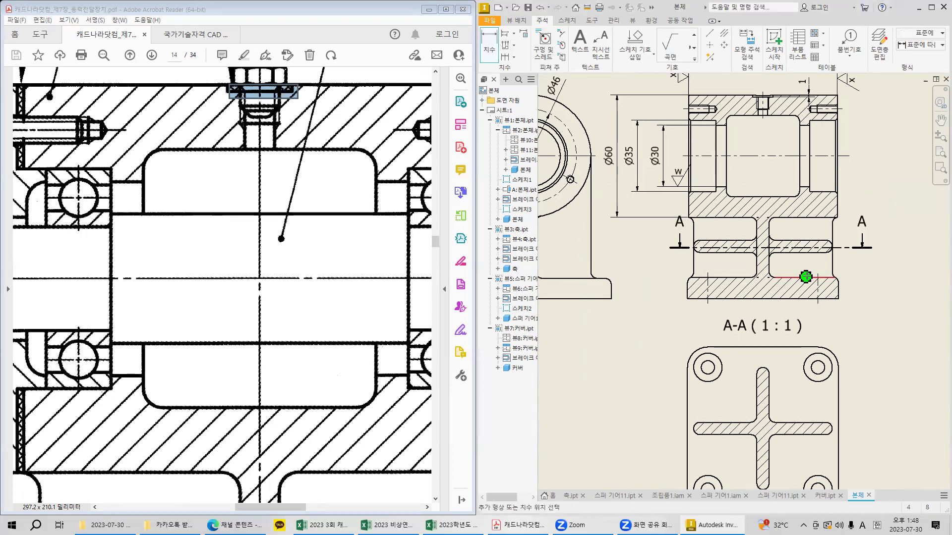
click(804, 299)
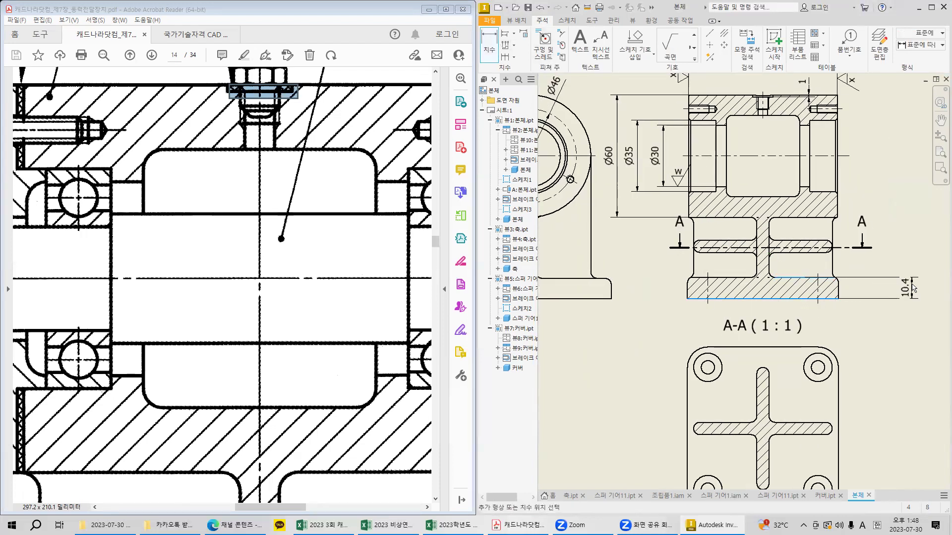
click(913, 288)
key(BackSpace)
text(1)
click(565, 425)
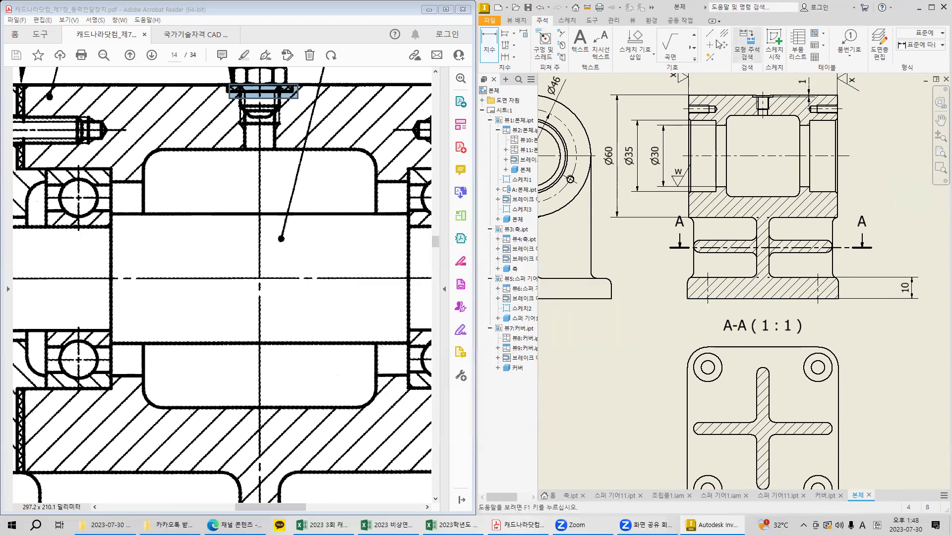
Add a material-removal-required surface texture symbol with x on the lower extension line of the base thickness dimension.
click(670, 46)
click(884, 299)
right_click(885, 300)
click(912, 301)
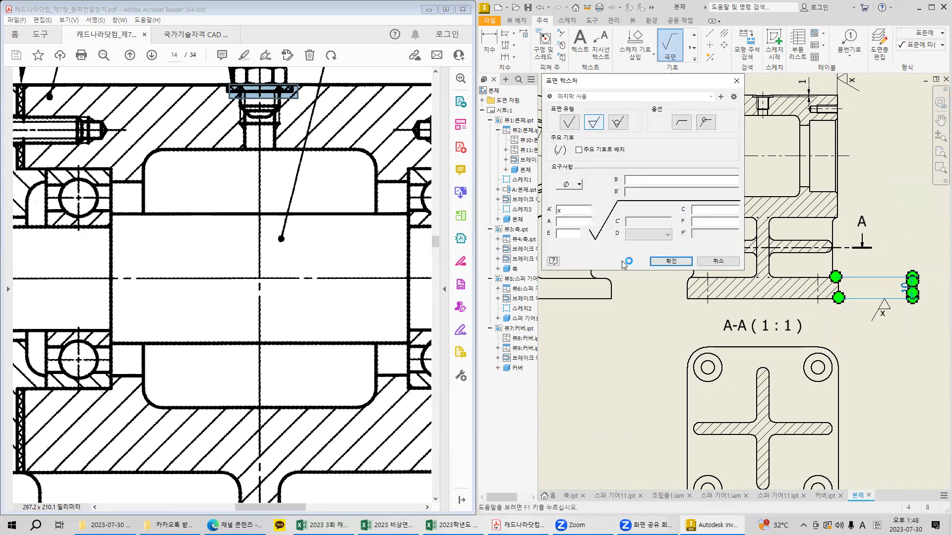
click(670, 261)
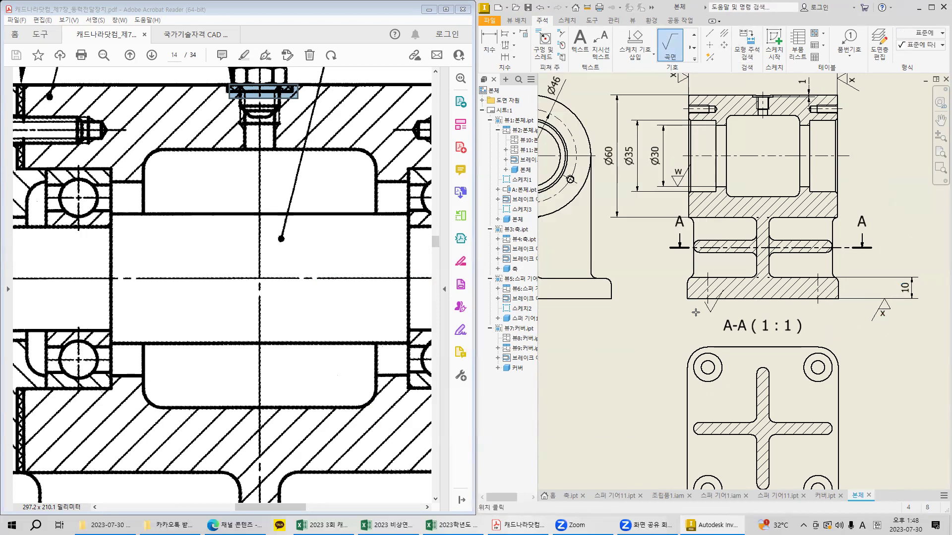
Add a material-removal-required surface texture symbol with x on the lower extension line of the spot face depth dimension.
mouse_move(747, 169)
middle_down()
mouse_move(722, 227)
mouse_move(693, 218)
middle_up()
scroll(695, 223, up, 5)
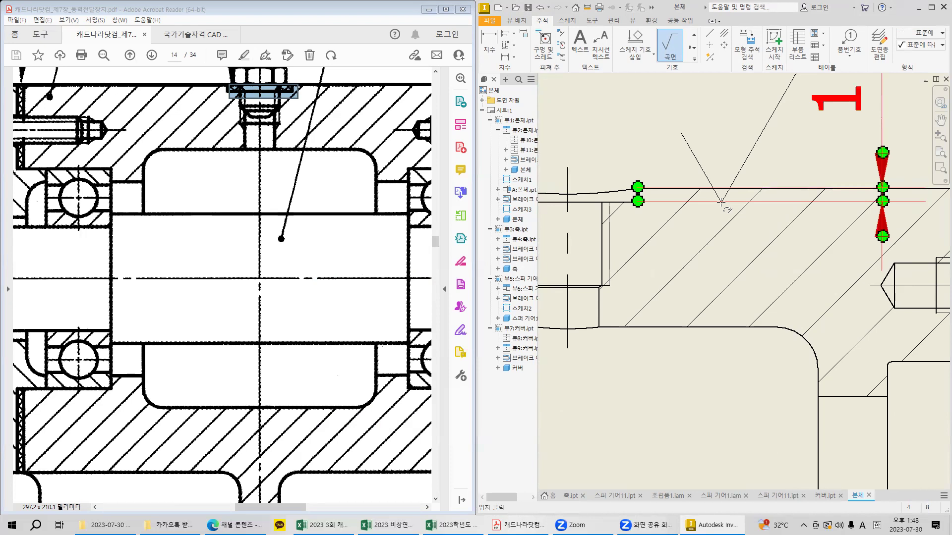
middle_drag(720, 204, 836, 206)
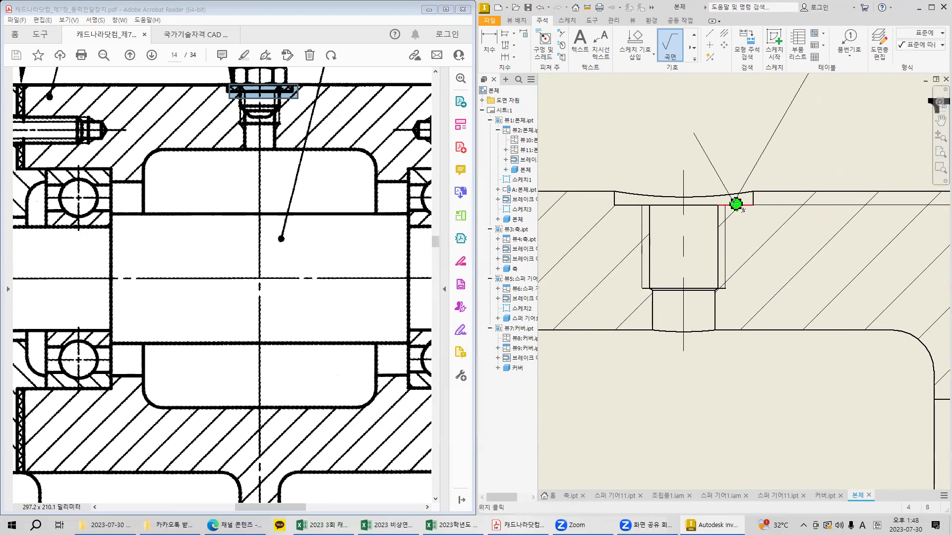
key(super+shift+s)
mouse_move(637, 142)
mouse_down()
mouse_move(618, 145)
mouse_move(618, 207)
mouse_move(914, 207)
mouse_up()
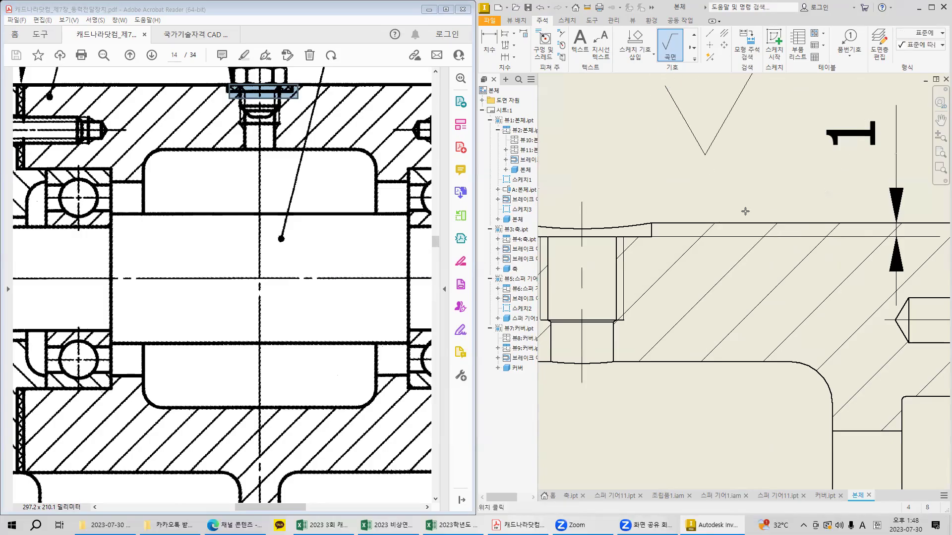
click(752, 236)
right_click(753, 238)
click(785, 236)
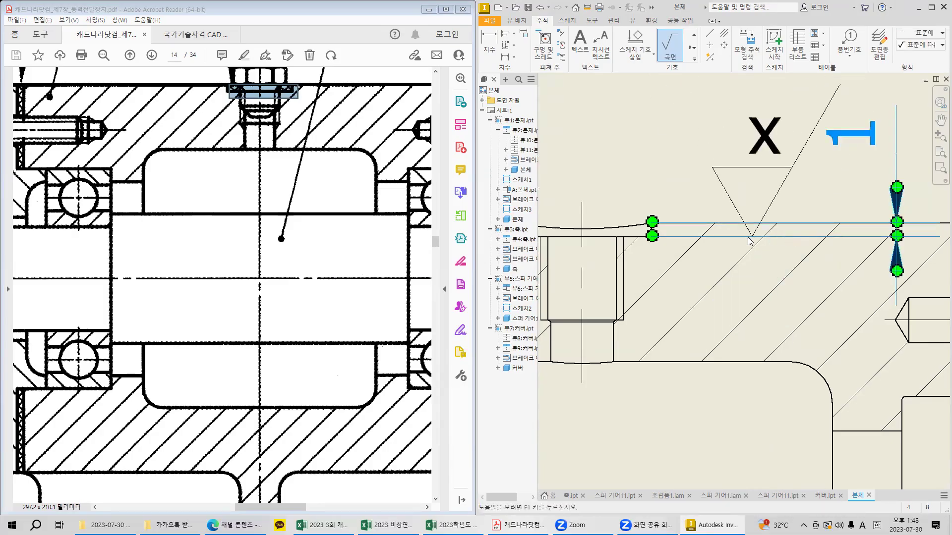
click(654, 265)
key(Escape)
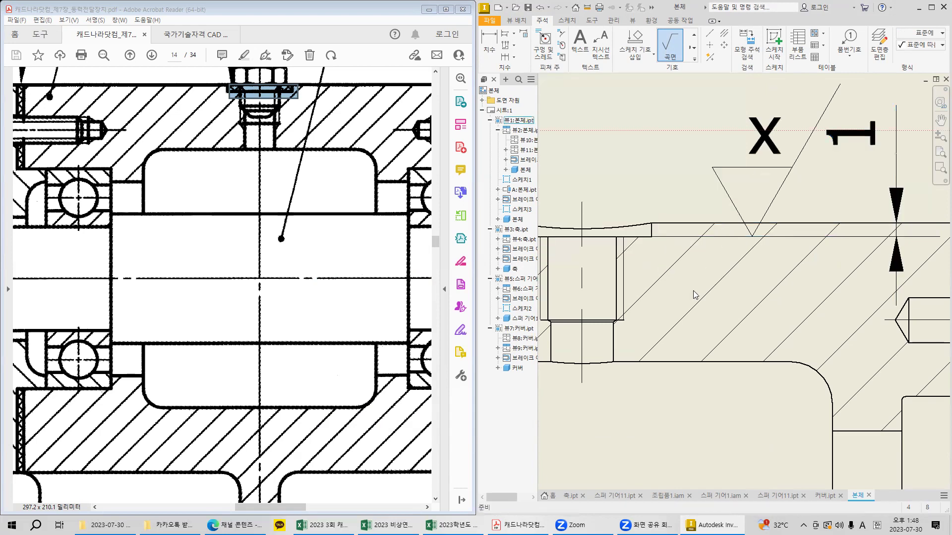
Dimension the narrow hole below the nipple thread with a diameter symbol, placing the text inside the cavity.
scroll(693, 293, down, 4)
scroll(695, 297, down, 2)
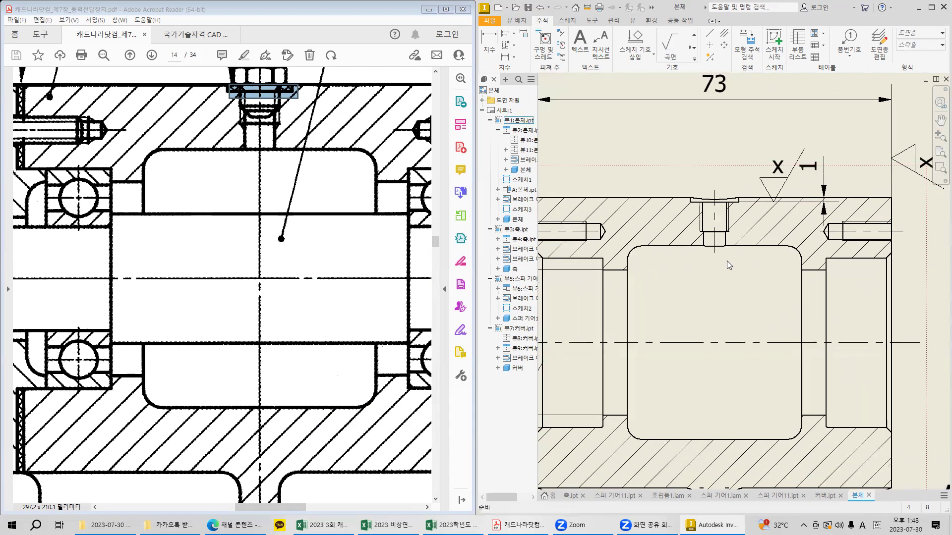
scroll(726, 261, up, 2)
scroll(775, 221, up, 3)
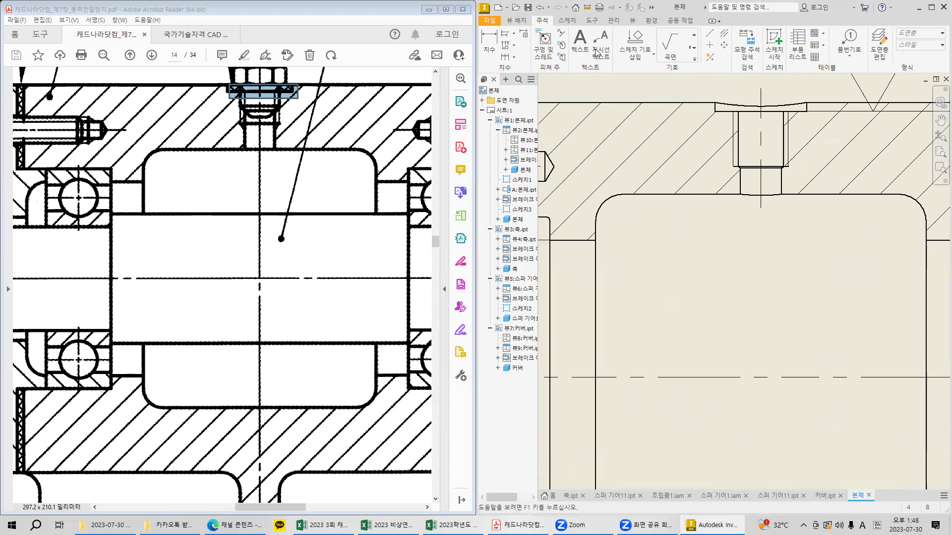
key(d)
click(740, 173)
click(781, 181)
click(774, 357)
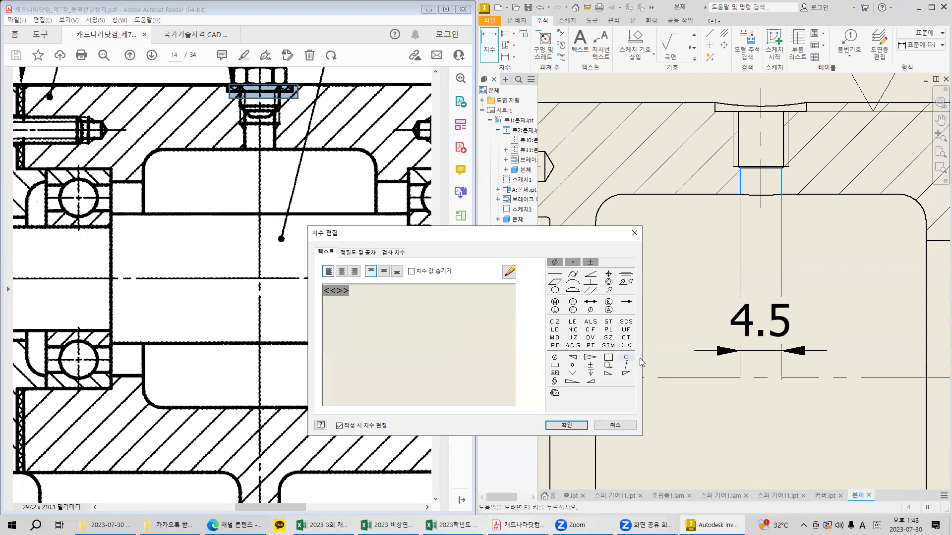
click(566, 425)
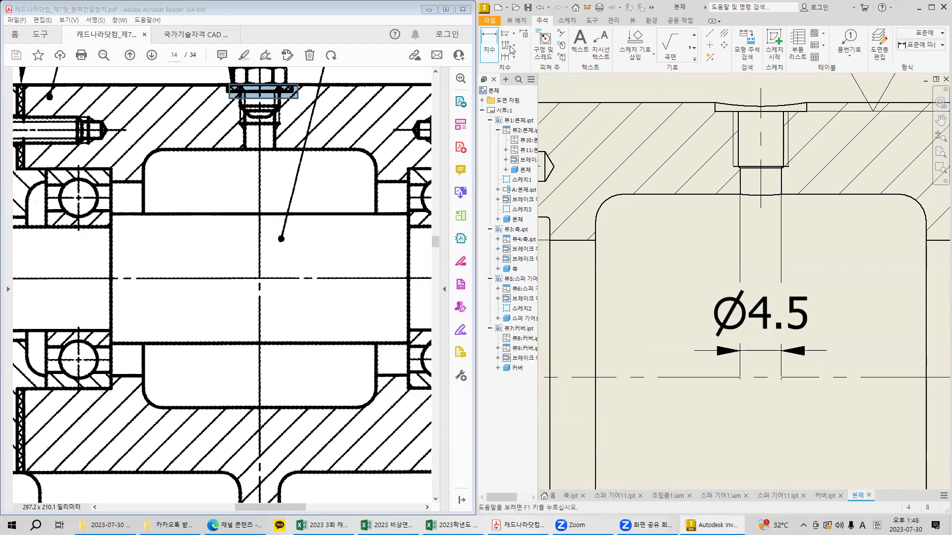
Add a material-removal-required surface texture symbol with w on the extension line of the narrow nipple hole's diameter dimension.
click(669, 46)
click(781, 252)
right_click(781, 251)
click(810, 252)
key(Return)
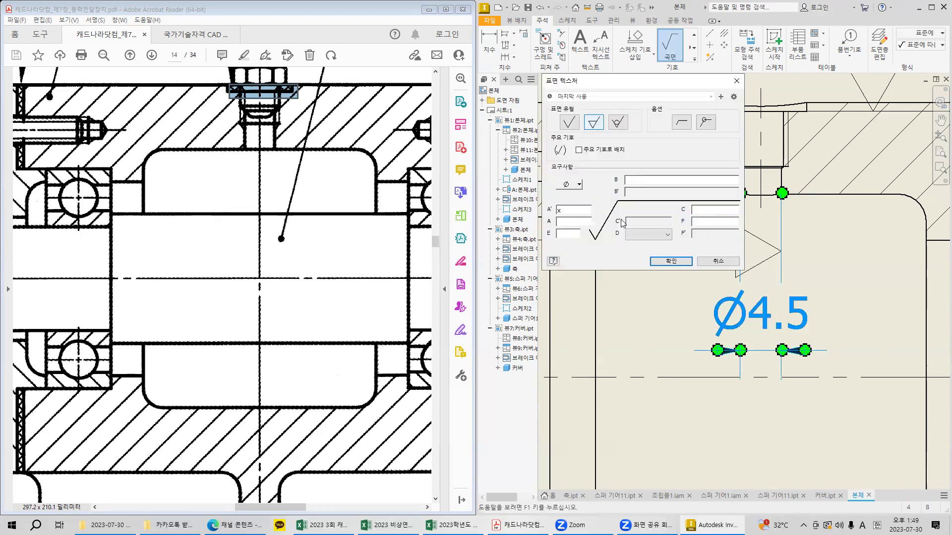
drag(567, 210, 461, 215)
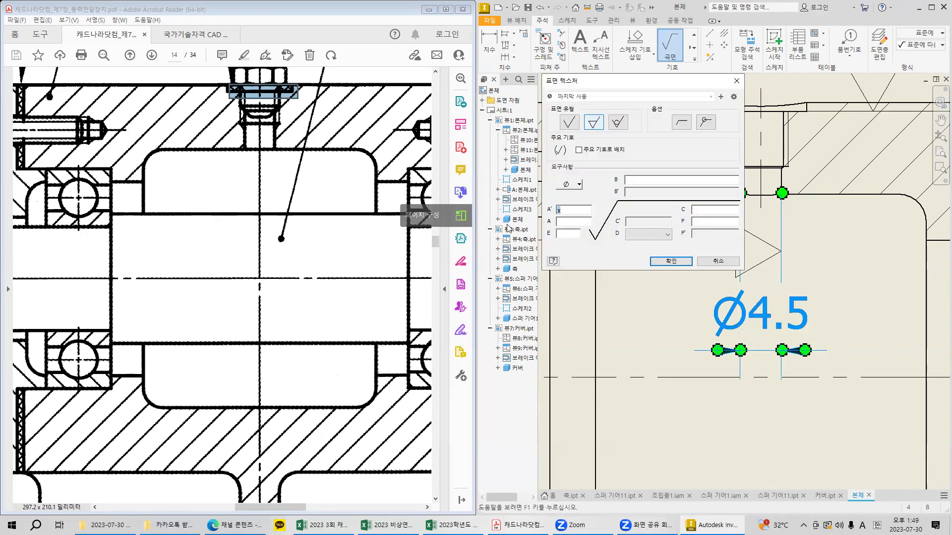
click(671, 261)
Dimension the right bearing bore's diameter, placing the dimension outside the section view's right side.
scroll(715, 278, down, 5)
scroll(680, 253, up, 2)
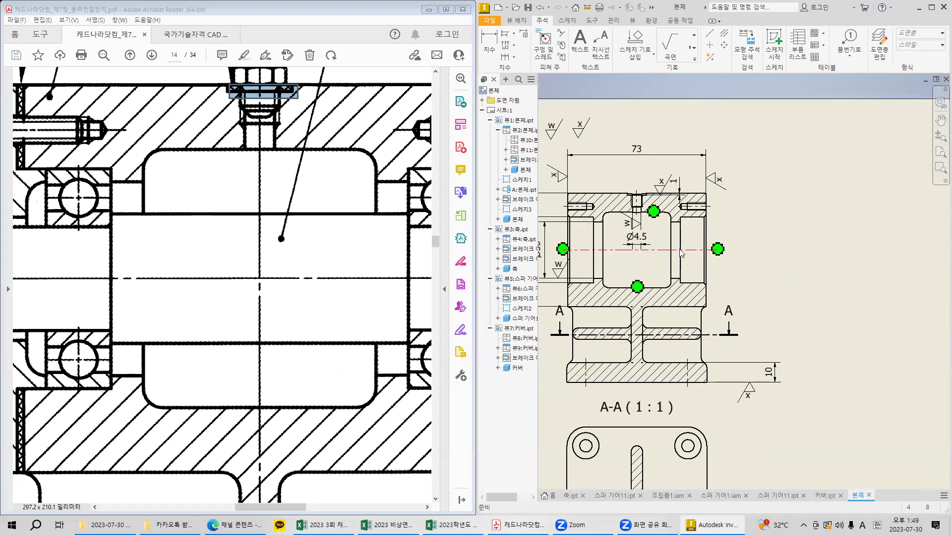
scroll(770, 183, up, 2)
key(d)
click(743, 174)
click(756, 299)
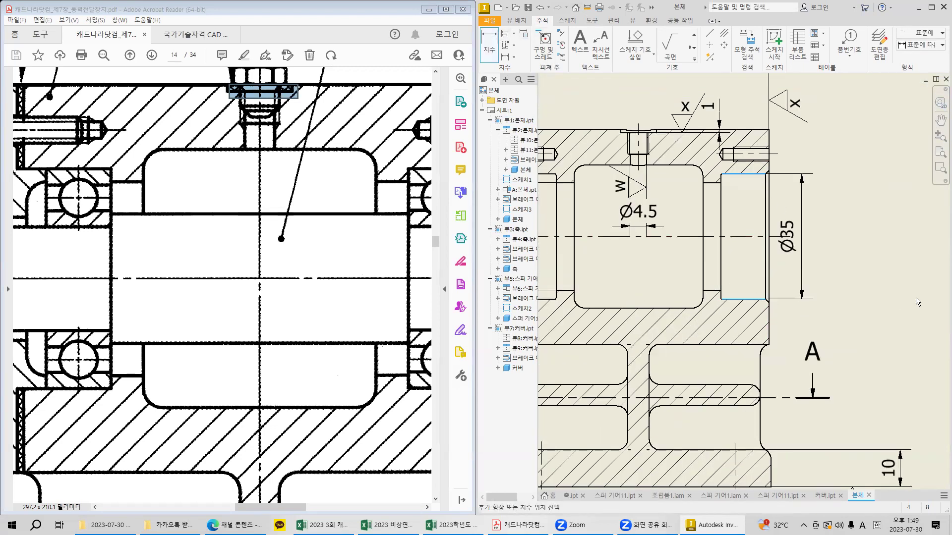
click(851, 276)
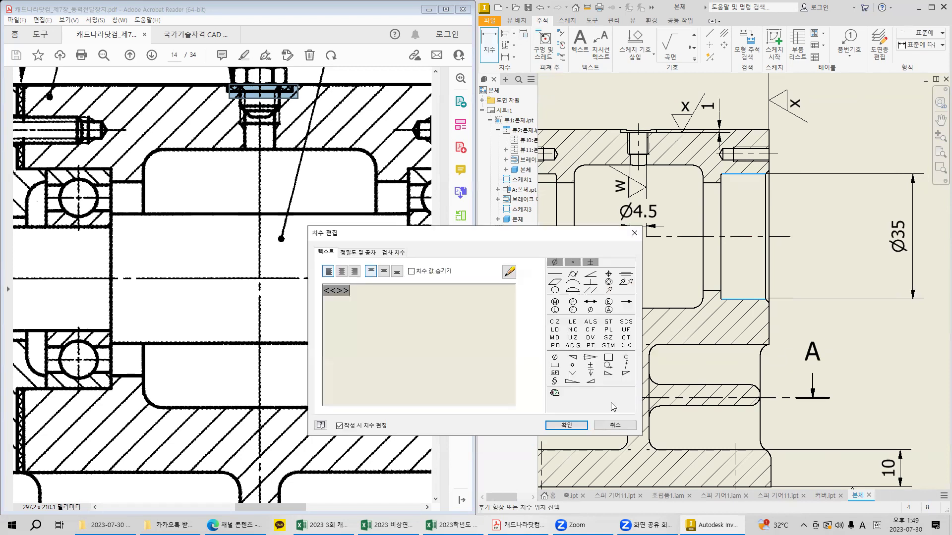
click(581, 425)
click(721, 283)
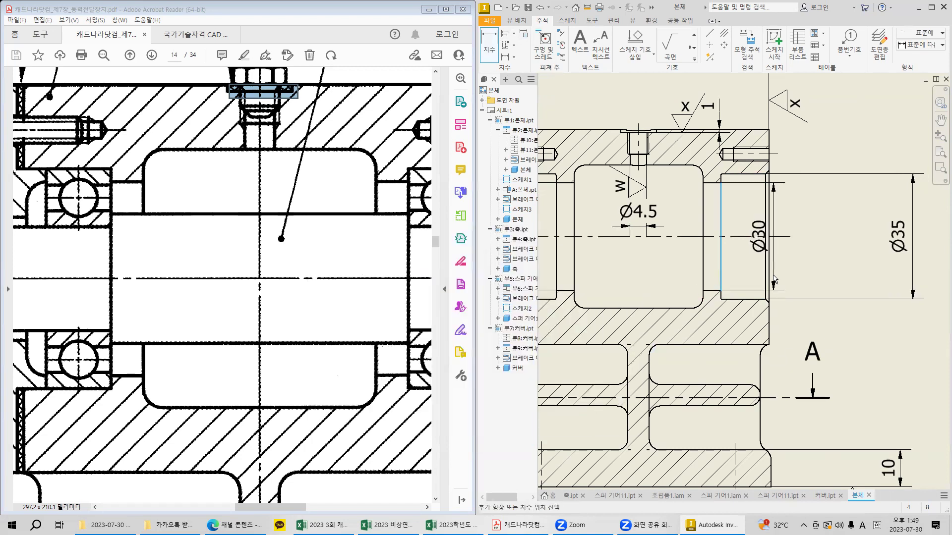
click(764, 257)
middle_drag(745, 165, 746, 307)
key(Escape)
Dimension the right bearing bore's depth above the section view and move the overall width dimension farther up.
key(d)
click(721, 337)
click(769, 329)
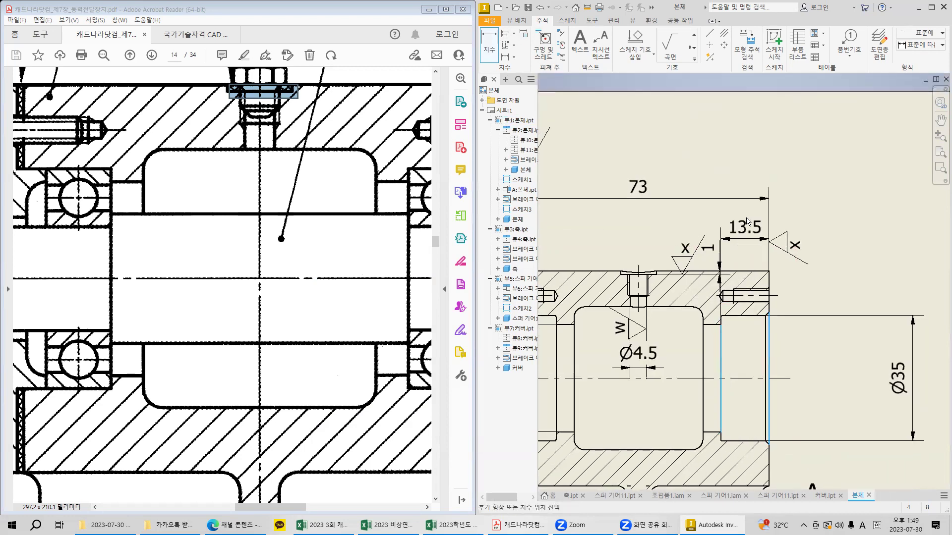
click(752, 214)
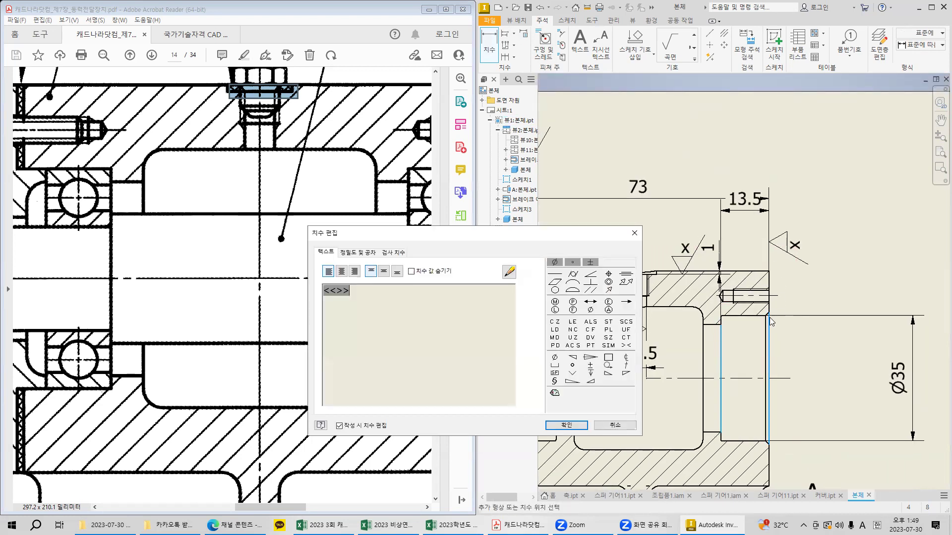
click(566, 424)
drag(655, 198, 652, 178)
Add a material-removal-required surface texture symbol with y beside the x symbol in the row above the views.
middle_drag(653, 178, 747, 199)
click(670, 44)
click(667, 171)
right_click(675, 174)
click(710, 174)
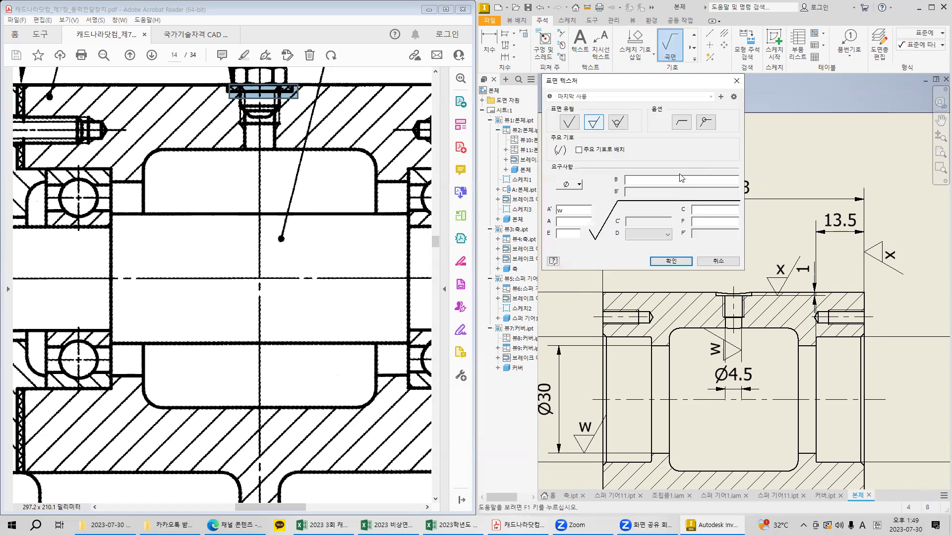
key(BackSpace)
text(y)
click(688, 265)
Add a material-removal-required surface texture symbol with y on the lower extension line of the right bearing bore's diameter dimension.
mouse_move(832, 402)
middle_down()
mouse_move(595, 300)
mouse_move(646, 285)
middle_up()
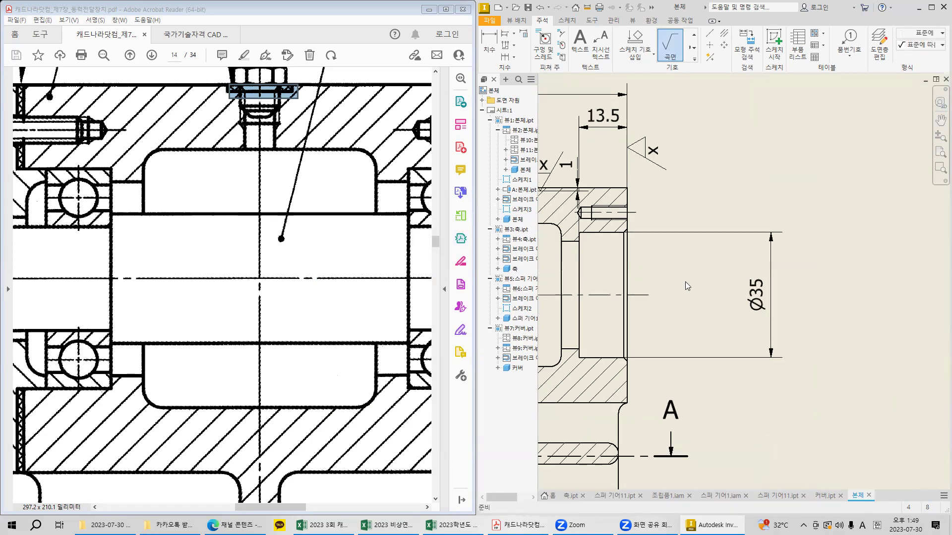
key(Escape)
click(670, 47)
click(733, 344)
right_click(780, 343)
click(780, 343)
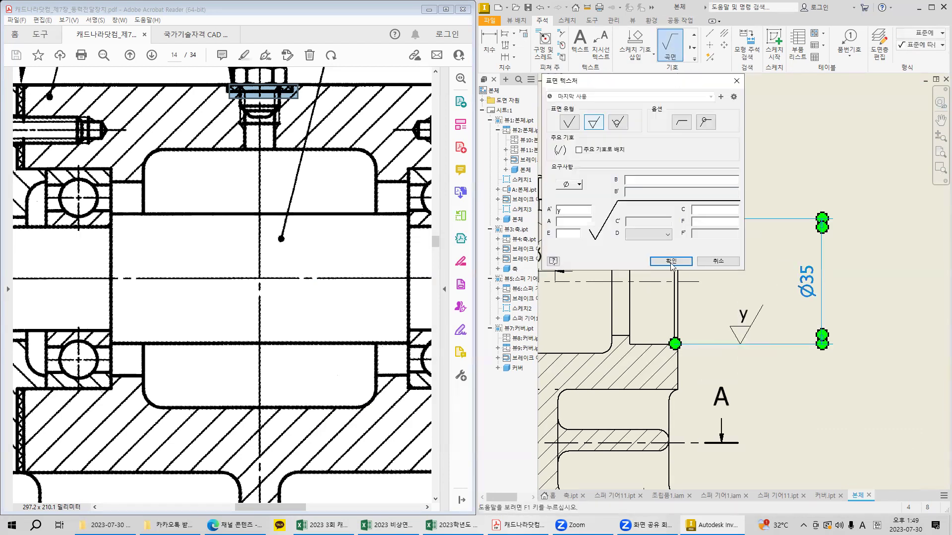
click(672, 262)
Add a material-removal-required surface texture symbol with y on the inner extension line of the bearing bore depth dimension.
mouse_move(690, 311)
middle_down()
mouse_move(727, 319)
mouse_move(754, 346)
middle_up()
click(693, 164)
right_click(698, 163)
click(722, 162)
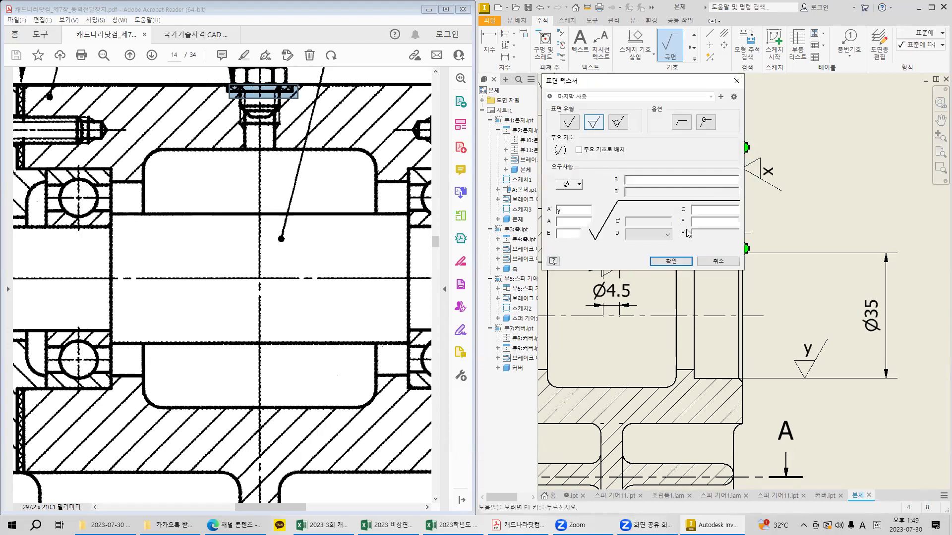
click(670, 261)
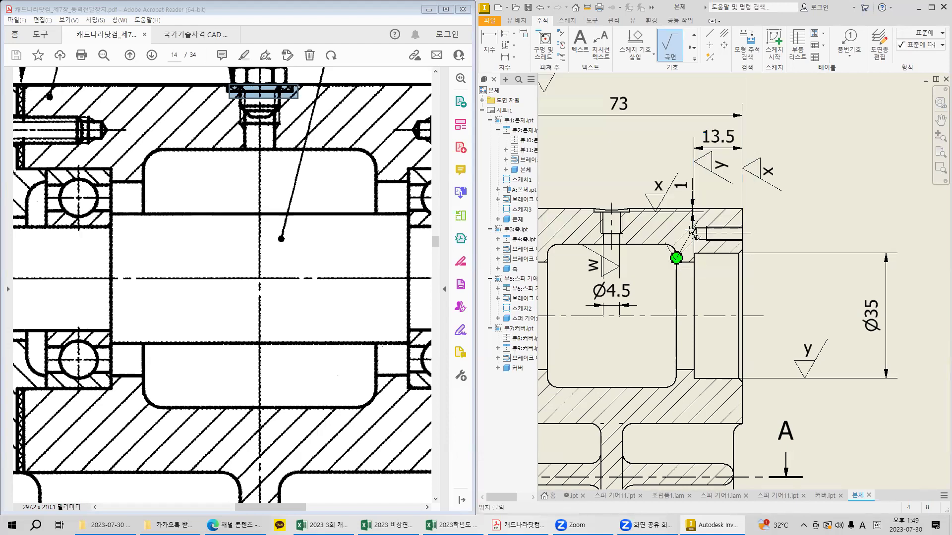
key(Escape)
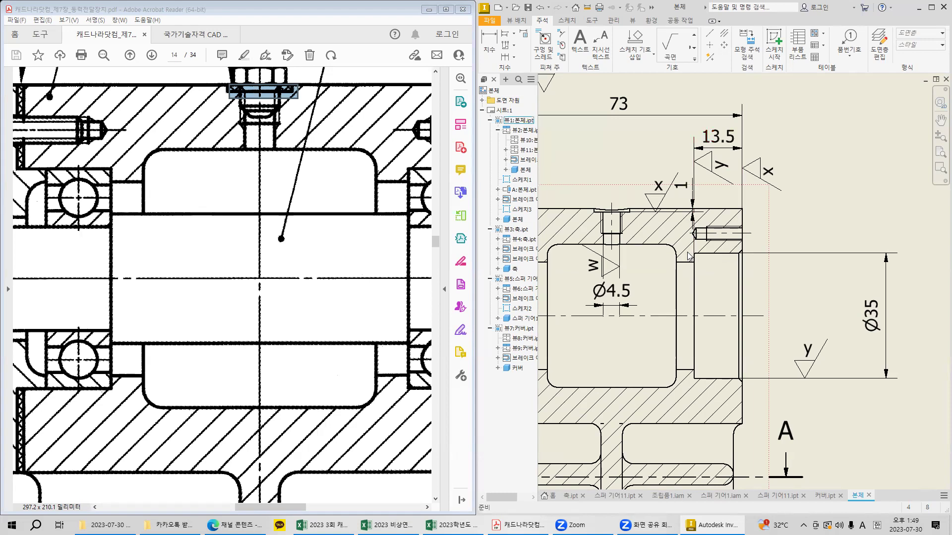
Compare the bearing seat with the reference assembly section and review the surface texture symbols across the drawing views.
key(super+shift+s)
drag(687, 252, 702, 266)
click(331, 290)
ctrl+scroll(331, 290, down, 3)
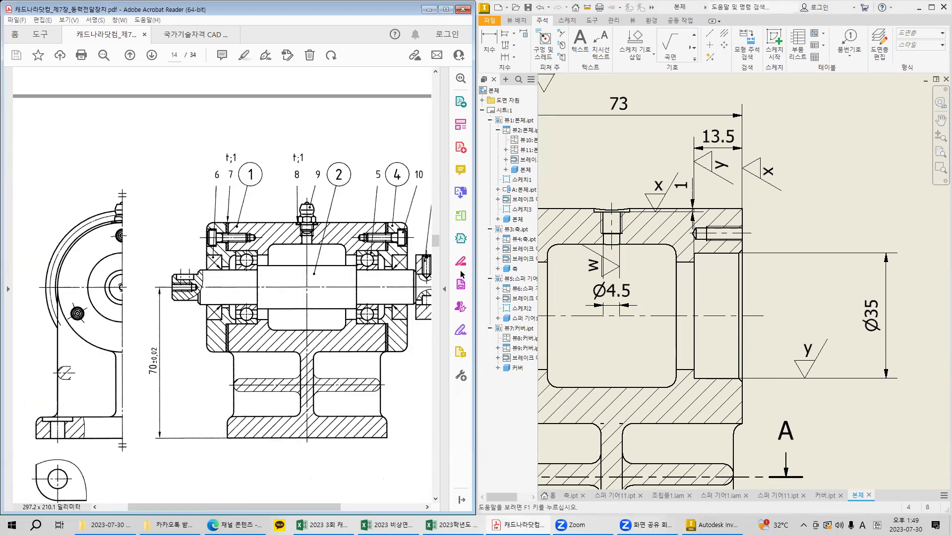
mouse_move(711, 194)
middle_down()
mouse_move(881, 312)
mouse_move(917, 307)
middle_up()
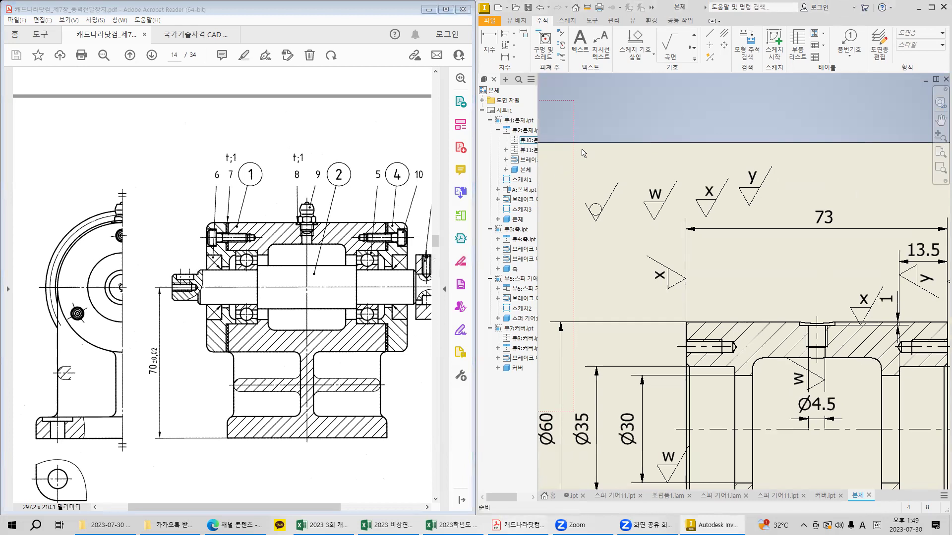
drag(579, 146, 781, 233)
scroll(773, 231, down, 3)
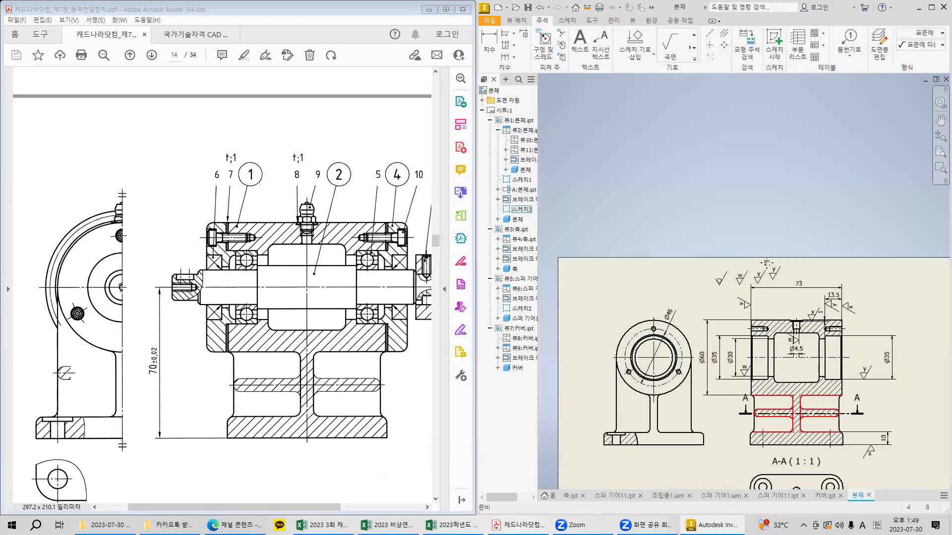
drag(792, 317, 792, 374)
drag(795, 157, 832, 163)
middle_drag(818, 253, 753, 228)
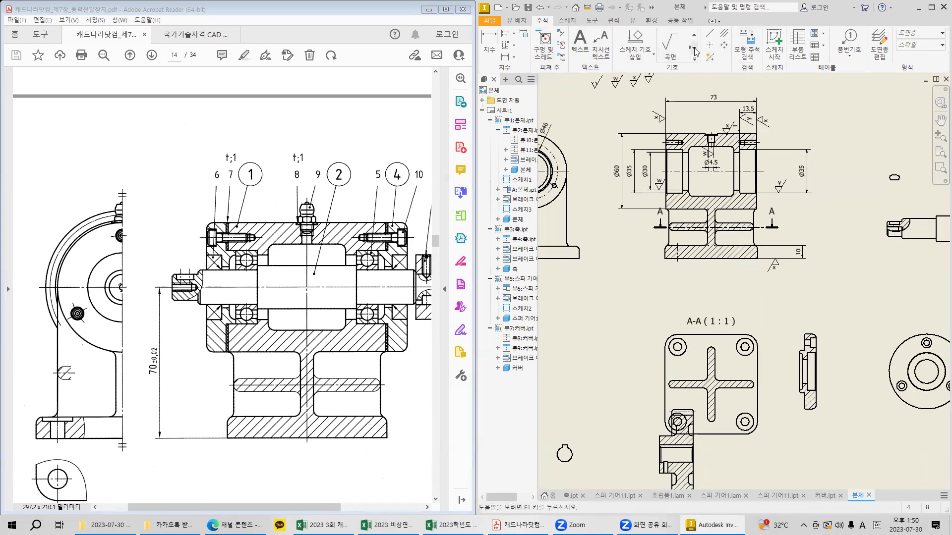
Maximize the drawing window and attach a datum identifier A to the lower end of the base thickness dimension.
click(931, 7)
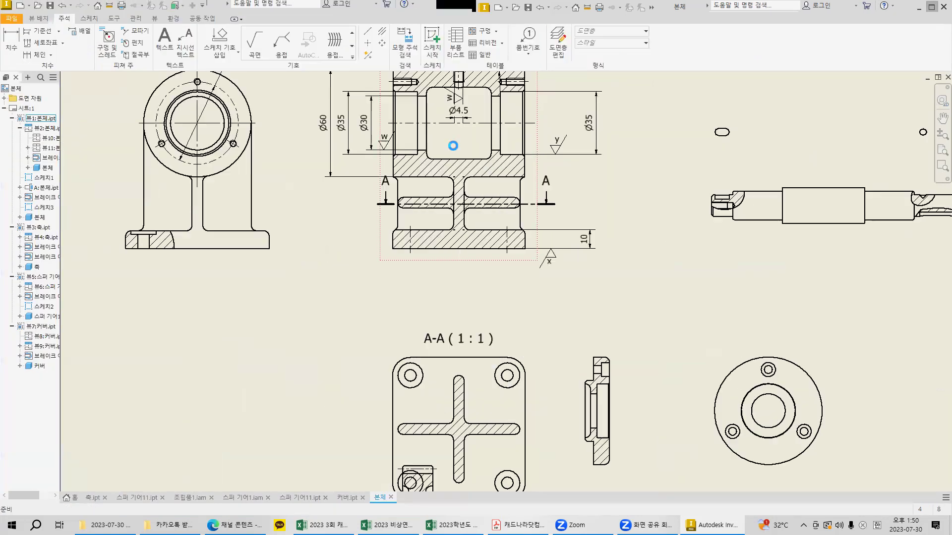
click(351, 45)
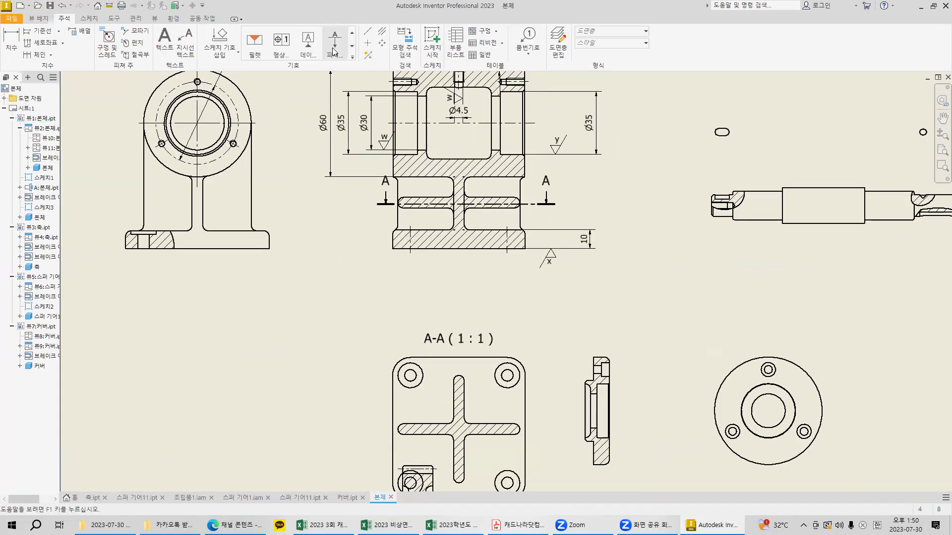
click(308, 45)
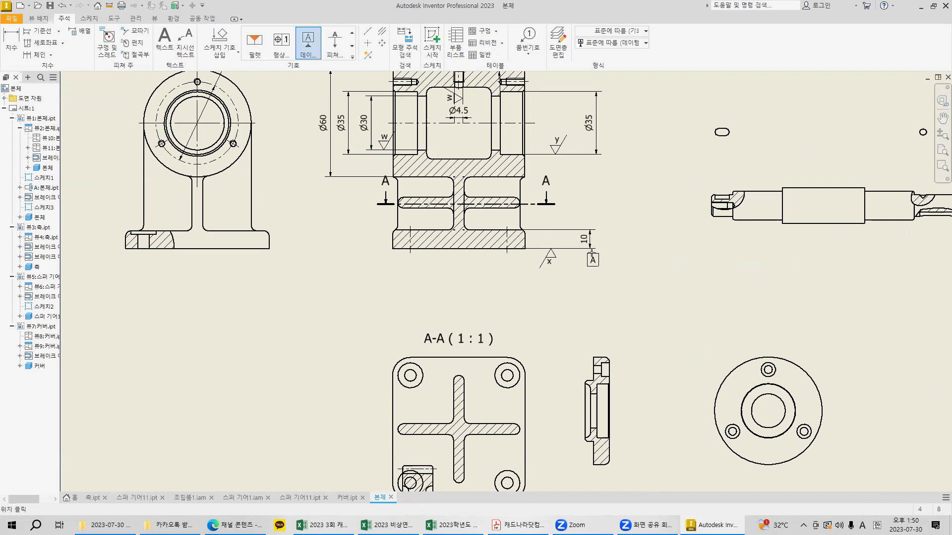
click(592, 252)
click(602, 276)
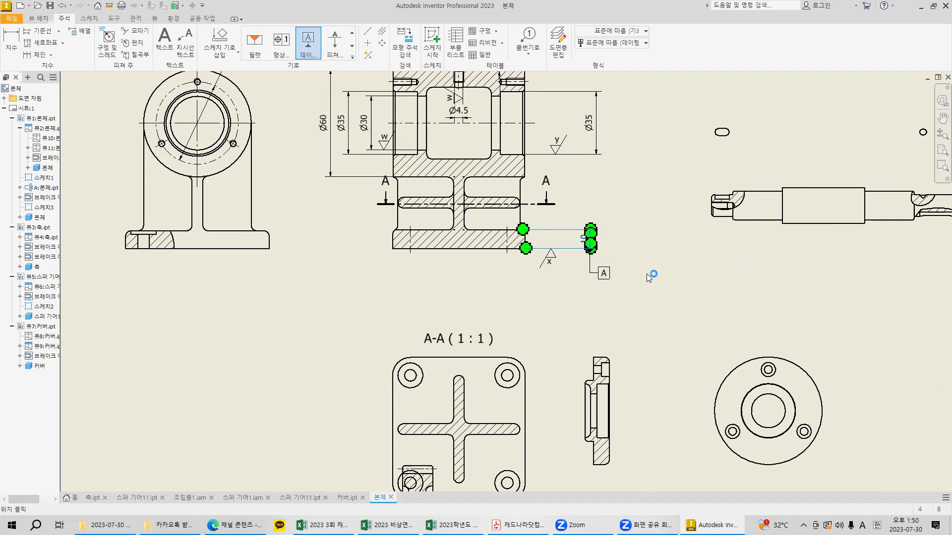
click(486, 289)
key(Escape)
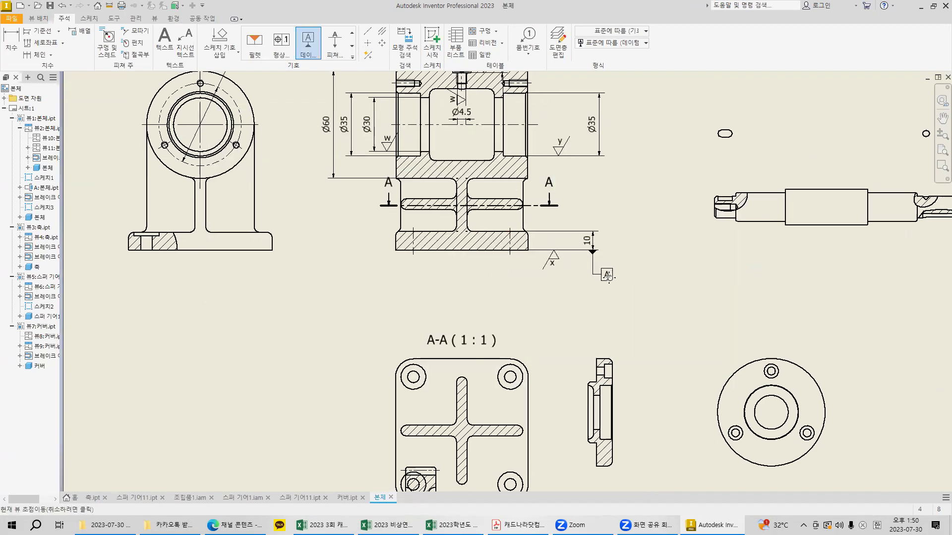
Attach a feature control frame with a bent leader to the upper end of the right bearing bore's diameter dimension.
middle_drag(501, 181, 595, 274)
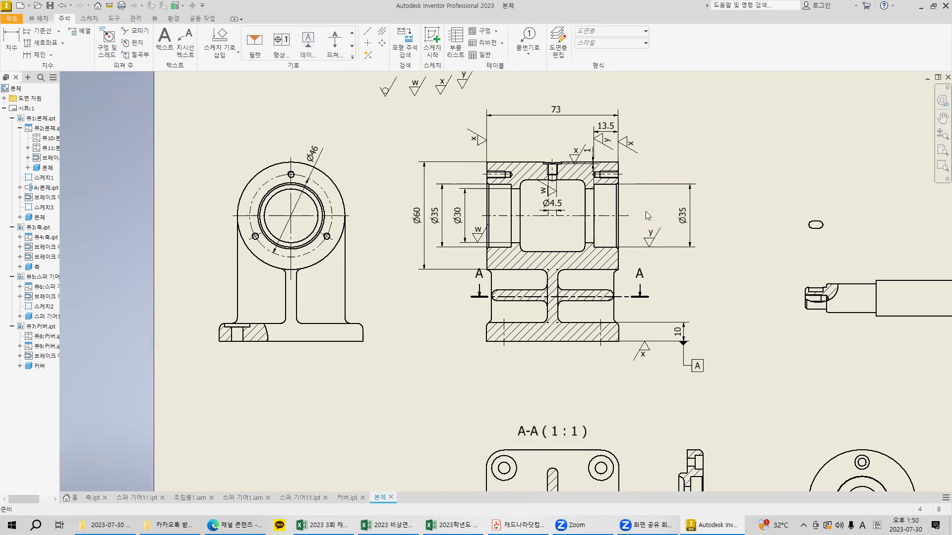
key(super+shift+s)
drag(482, 182, 641, 187)
click(281, 43)
scroll(692, 196, up, 3)
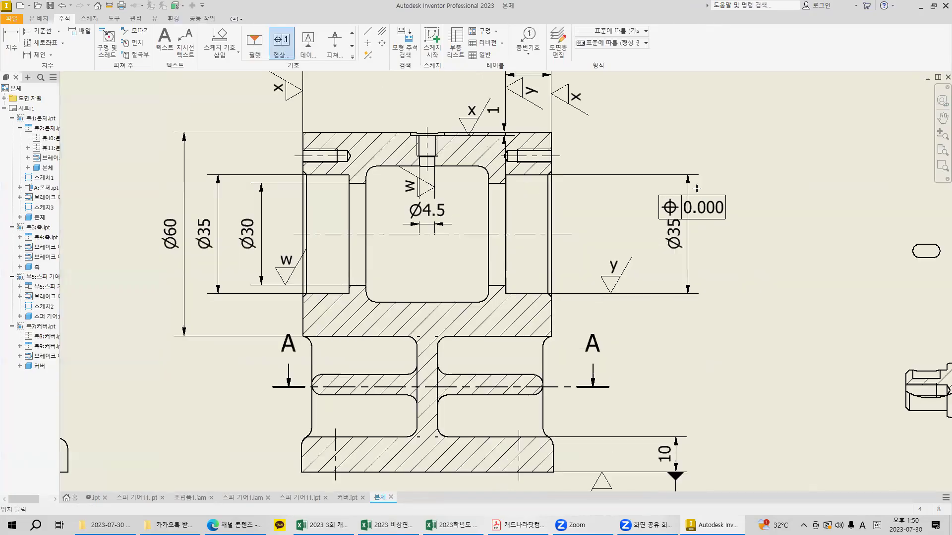
click(692, 159)
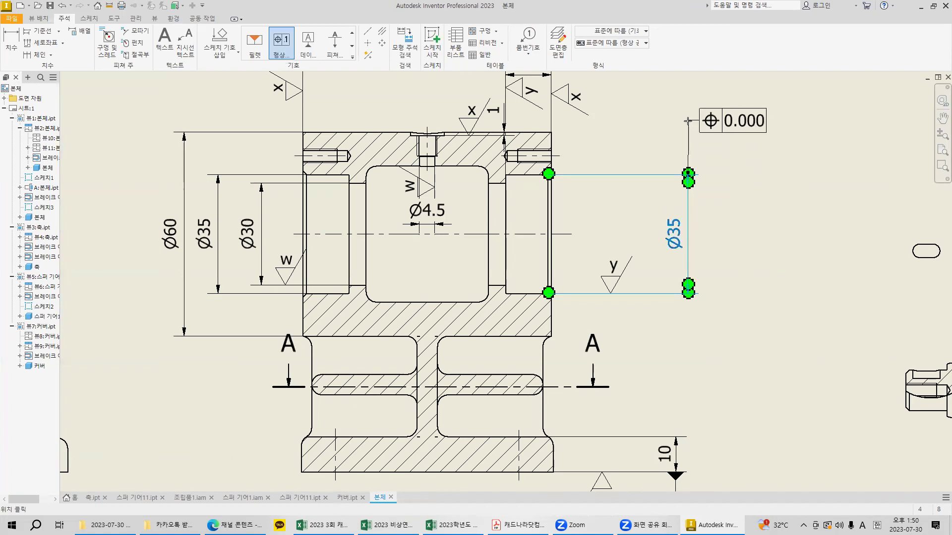
right_click(712, 120)
click(742, 121)
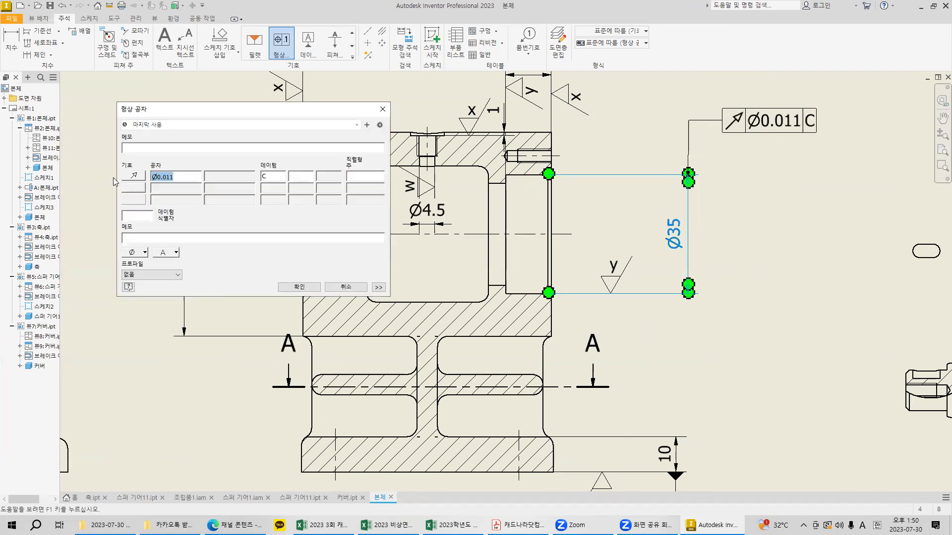
Define the bore's feature control frame as parallelism with tolerance Ø0.011 relative to datum A.
click(134, 177)
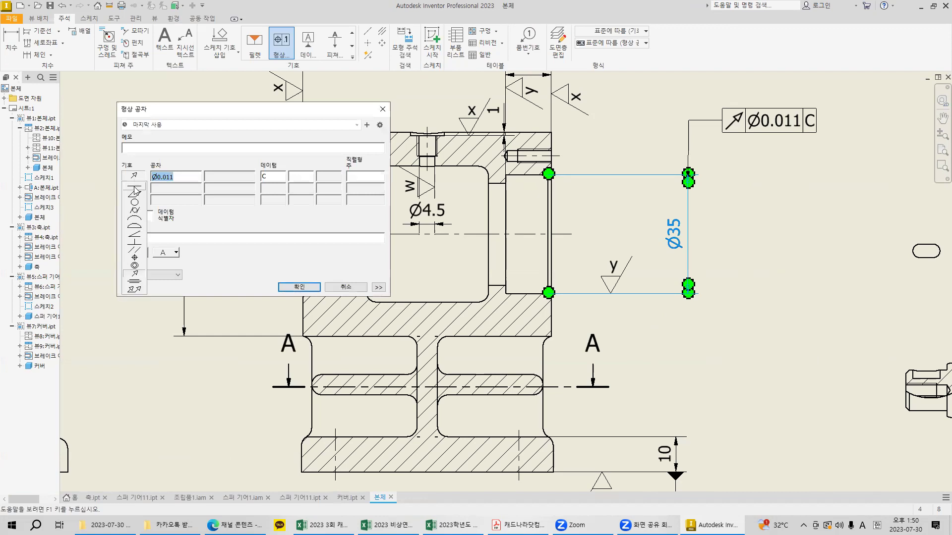
click(134, 250)
drag(271, 177, 244, 175)
text(s)
key(BackSpace)
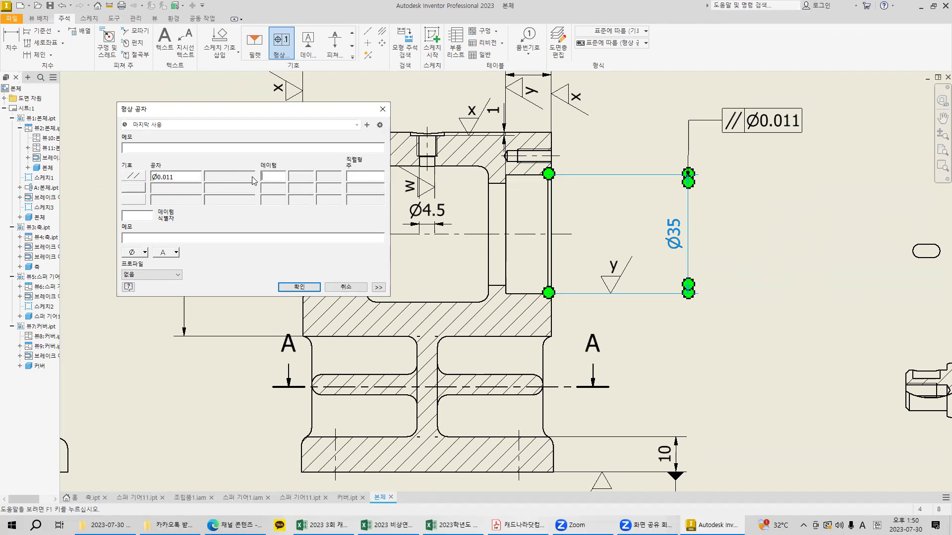
text(A)
click(295, 288)
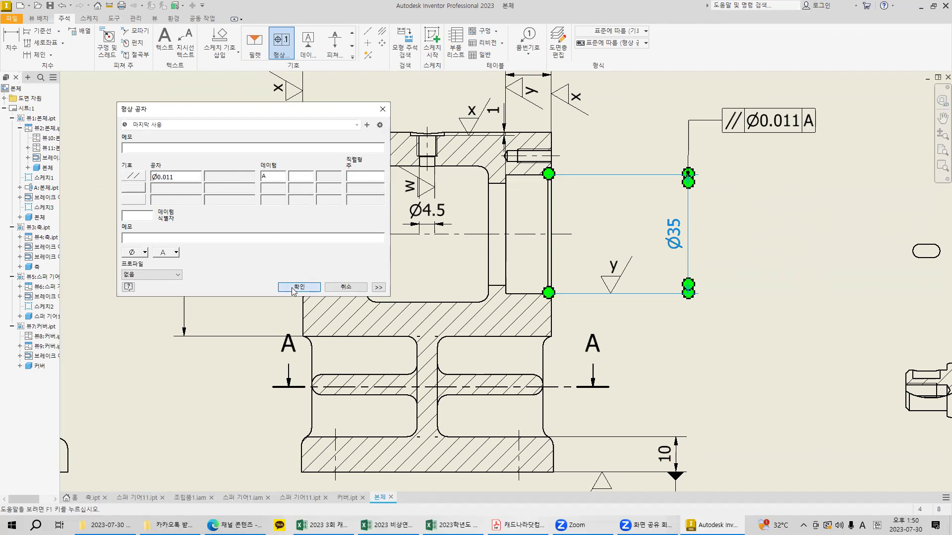
key(Escape)
scroll(760, 242, down, 2)
middle_drag(749, 248, 758, 203)
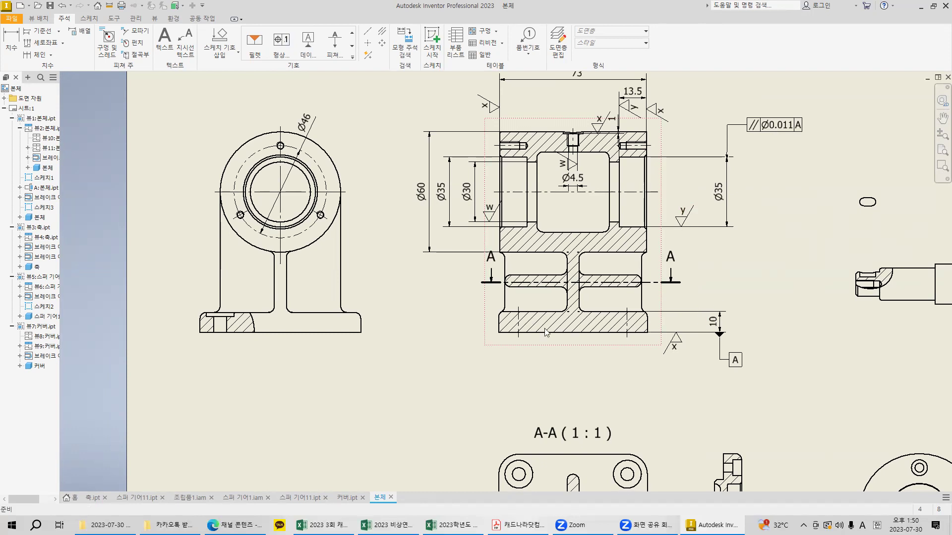
drag(452, 327, 748, 376)
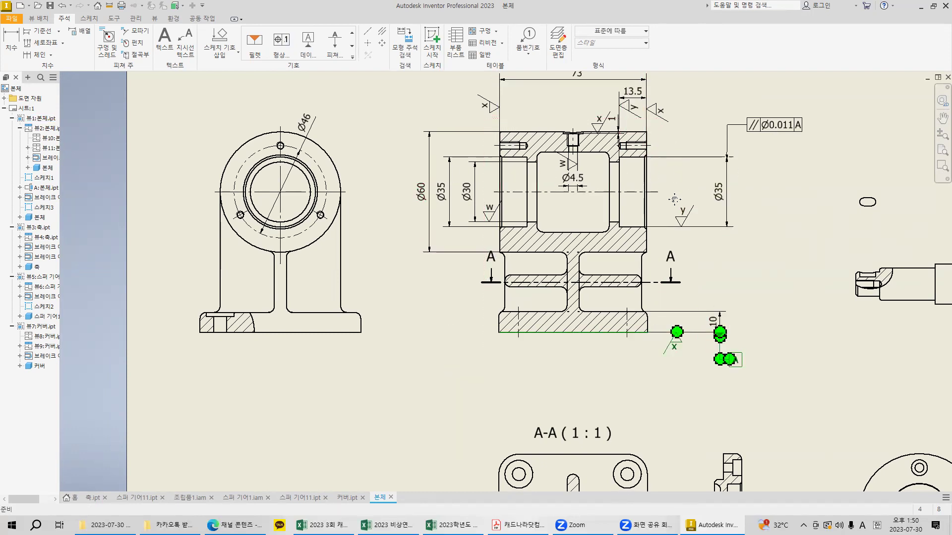
Attach a perpendicularity control frame with tolerance Ø0.011 and datum A to the right end of the overall width dimension.
middle_drag(572, 179, 581, 254)
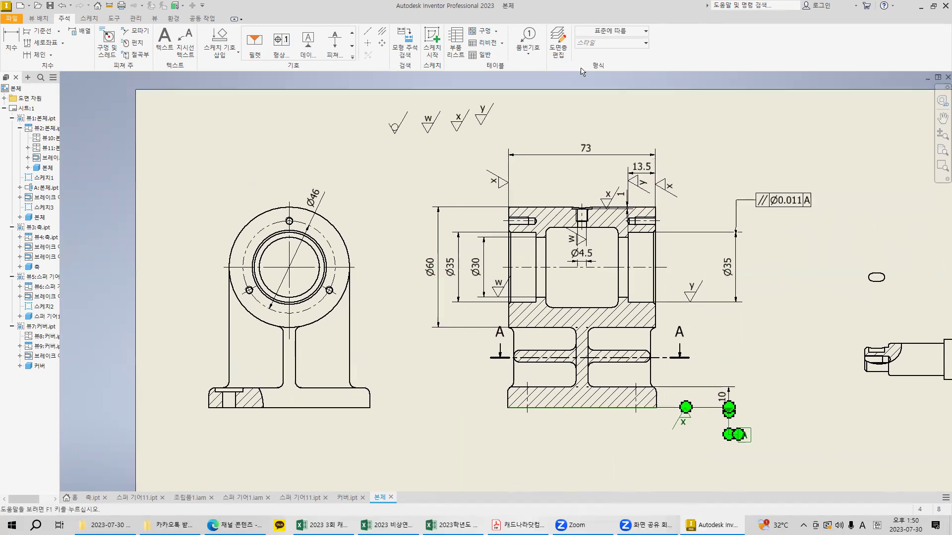
click(277, 43)
click(655, 153)
double_click(750, 157)
click(142, 178)
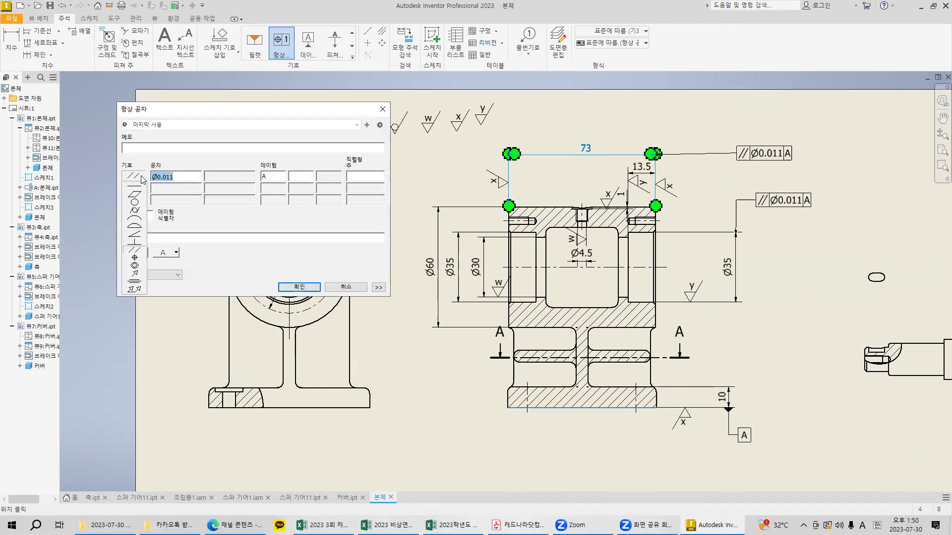
click(135, 243)
key(Return)
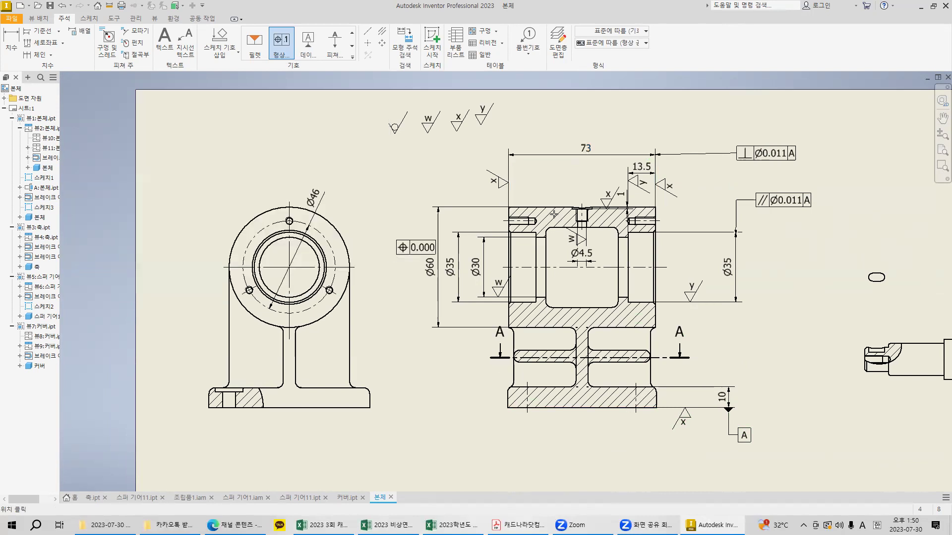
Remove the diameter symbol from the perpendicularity frame's tolerance, keeping it as 0.011.
double_click(757, 158)
click(158, 178)
click(157, 177)
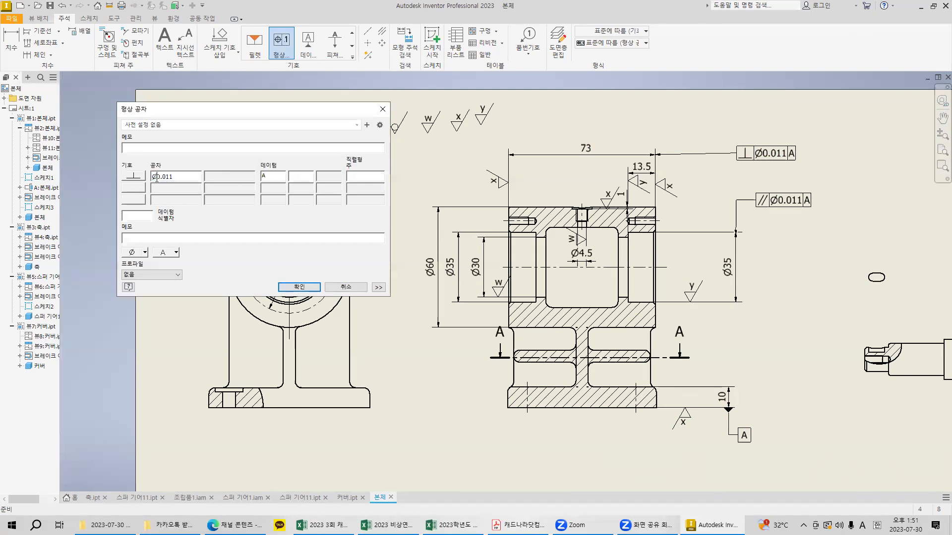
key(BackSpace)
click(310, 286)
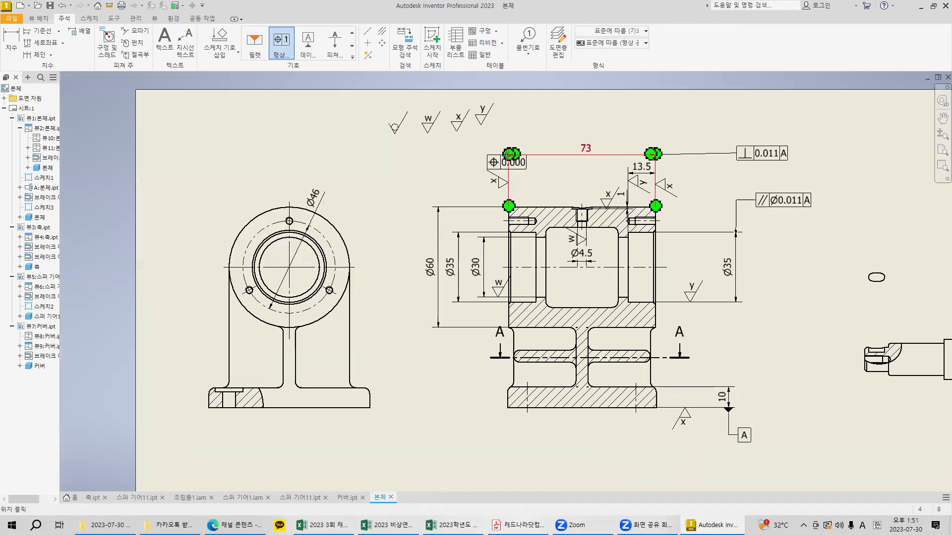
Attach a perpendicularity control frame with tolerance 0.011 and datum A to the left end of the overall width dimension.
click(451, 154)
right_click(445, 154)
click(486, 154)
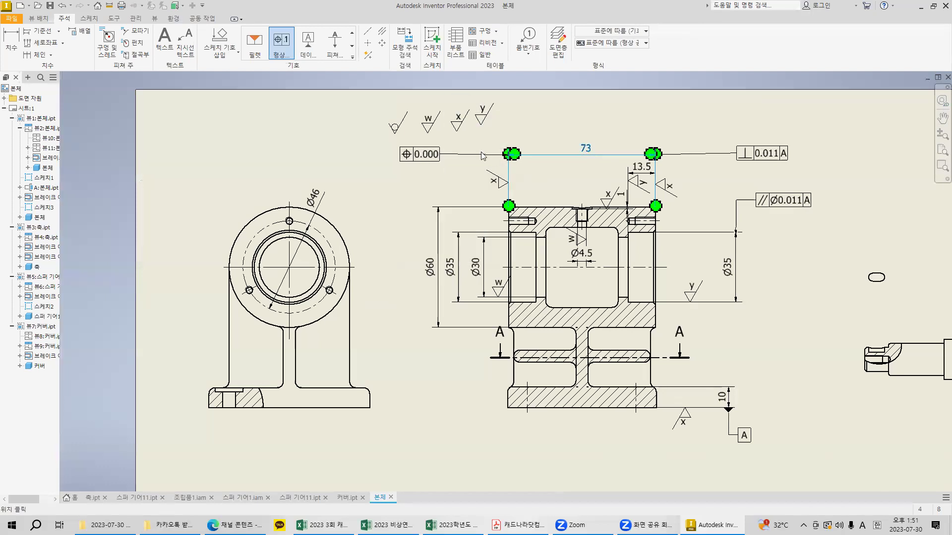
click(425, 158)
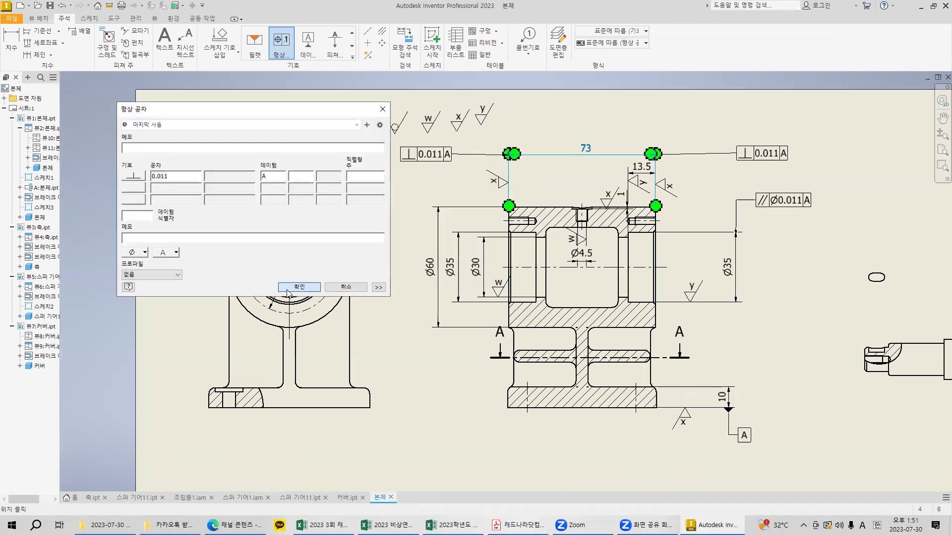
click(303, 288)
key(Escape)
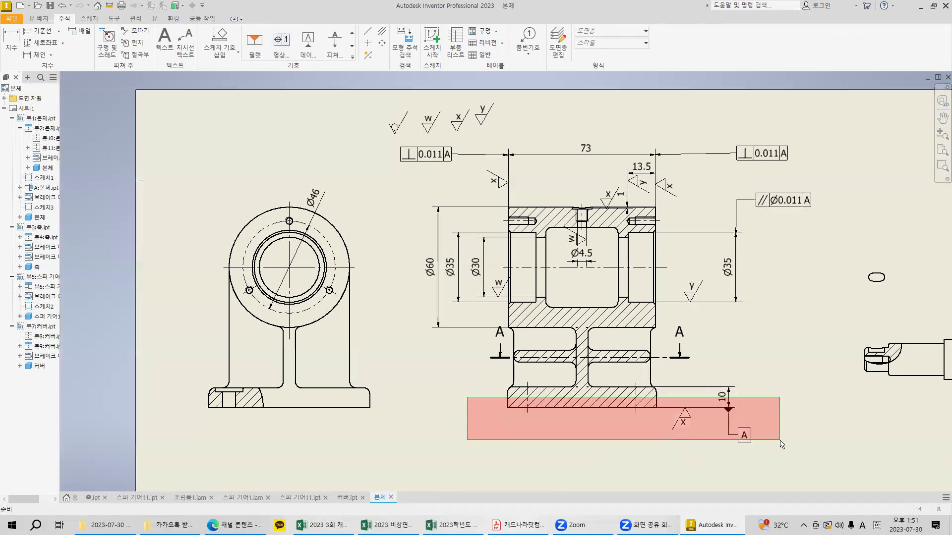
Examine the base, both end faces and the two bearing bores with their diameter dimensions in the housing's section view.
drag(619, 225, 686, 243)
drag(655, 124, 694, 362)
drag(513, 132, 463, 344)
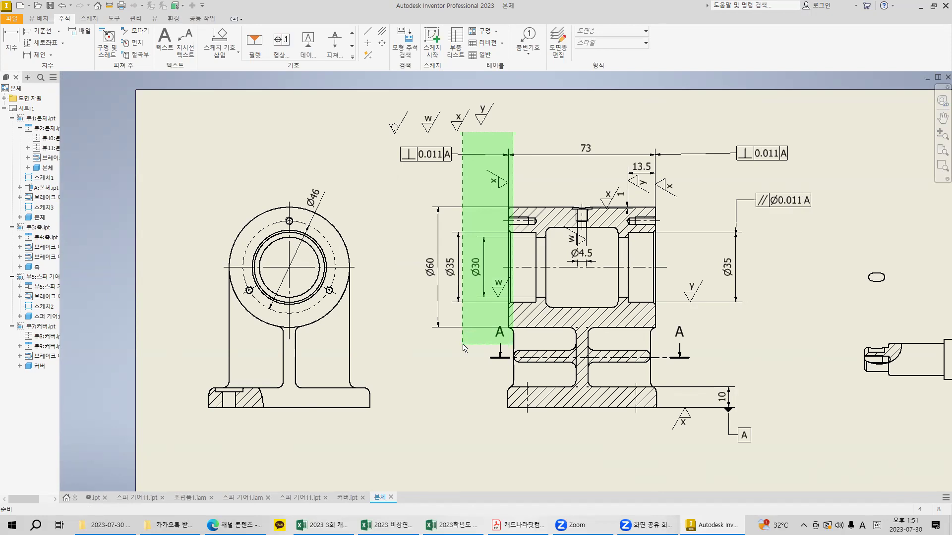
drag(463, 347, 469, 348)
click(818, 330)
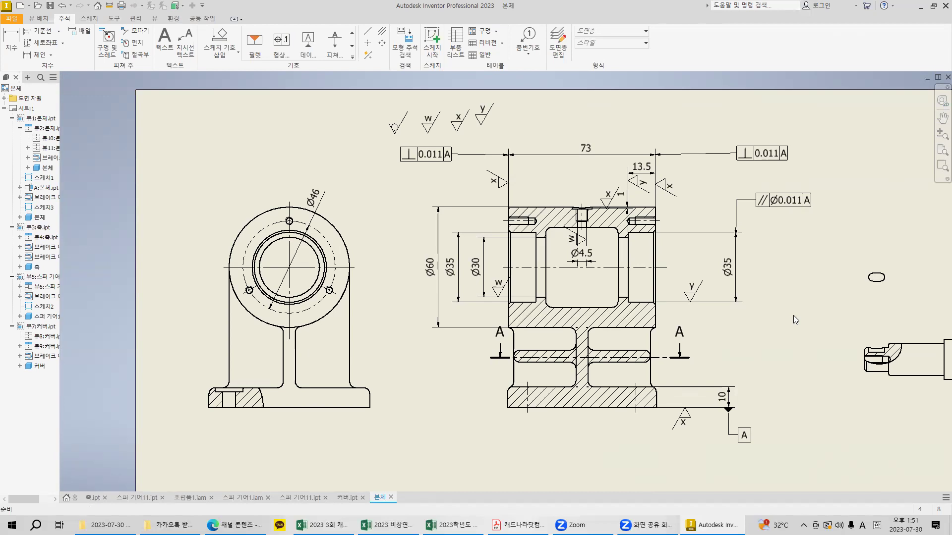
drag(633, 350, 700, 435)
click(697, 262)
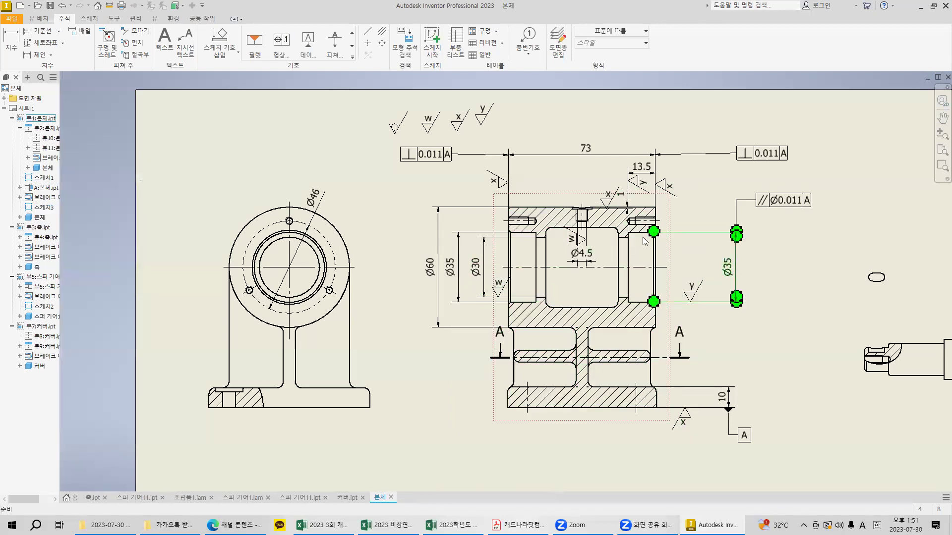
drag(649, 289, 654, 301)
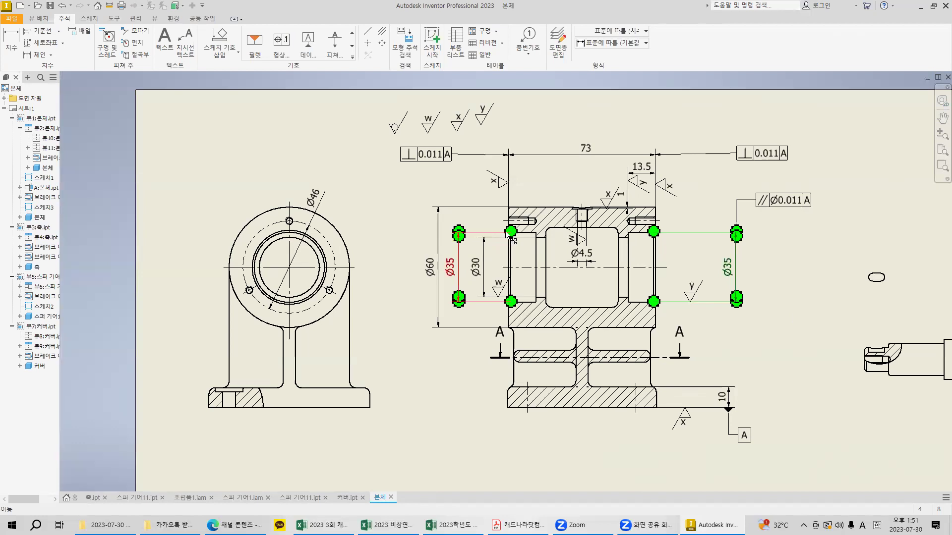
key(super+shift+s)
drag(505, 229, 520, 303)
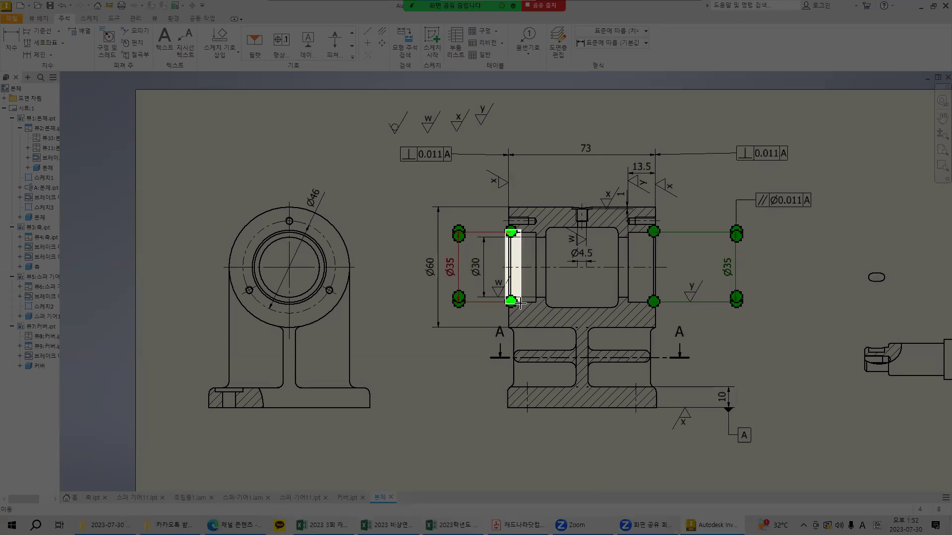
drag(519, 303, 519, 303)
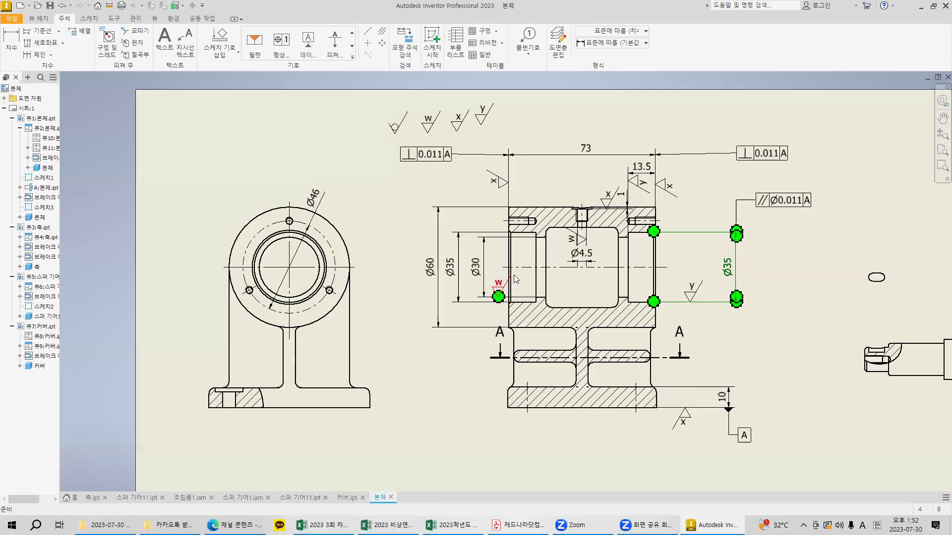
mouse_move(521, 293)
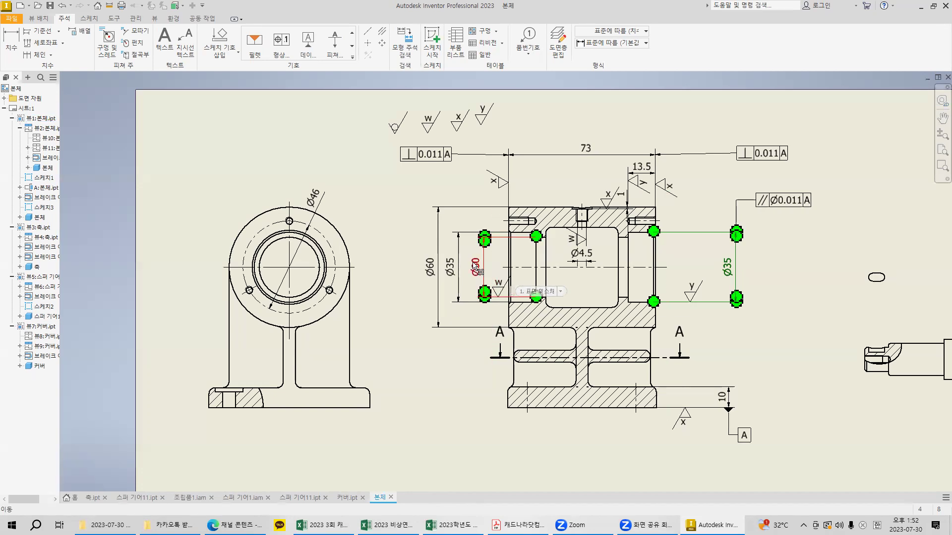
Append the fit tolerance H7 to the left bearing bore's Ø35 diameter dimension.
scroll(490, 270, up, 2)
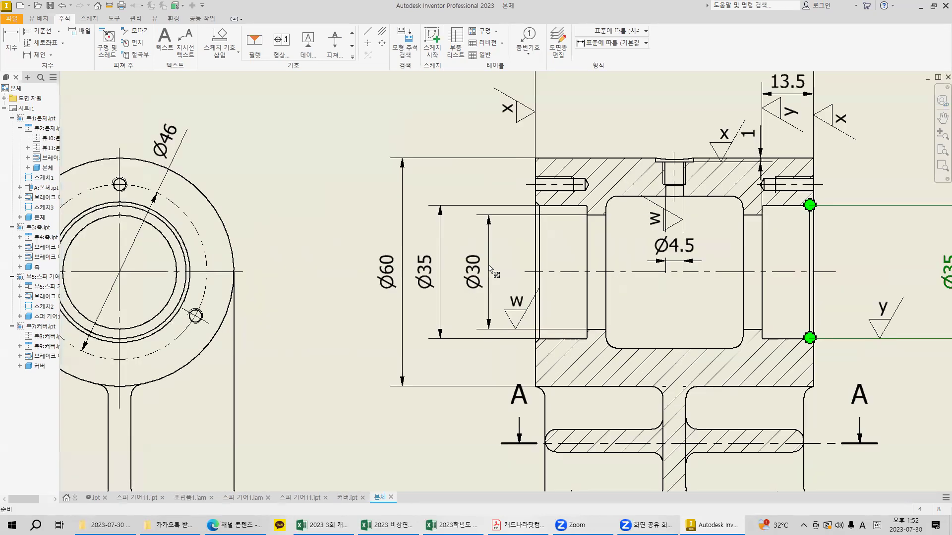
double_click(430, 279)
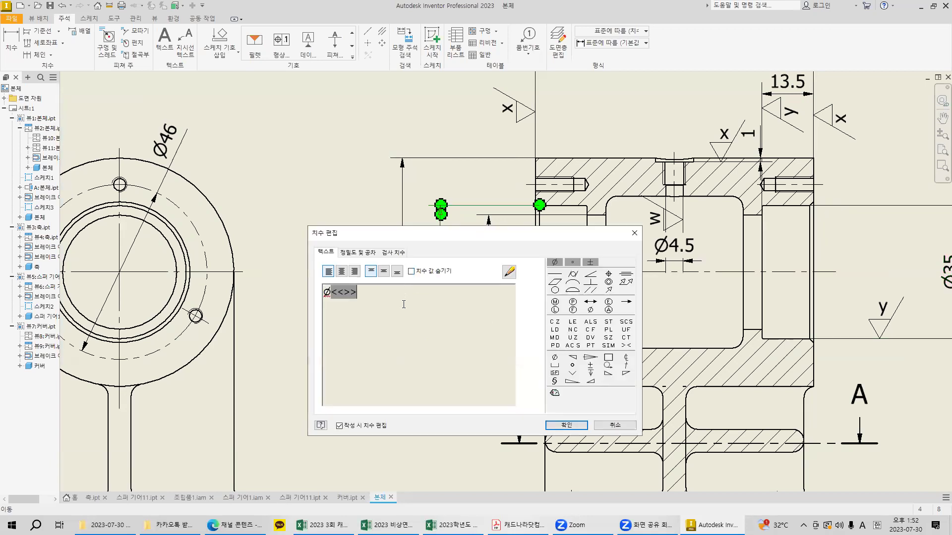
text(H7)
click(565, 425)
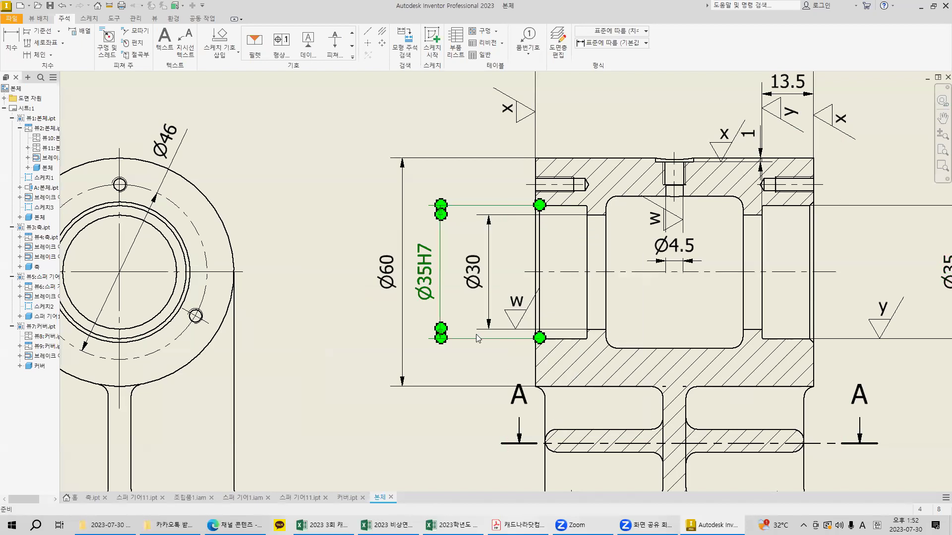
click(414, 231)
Append the fit tolerance H7 to the right bearing bore's Ø35 diameter dimension.
middle_drag(550, 335, 293, 303)
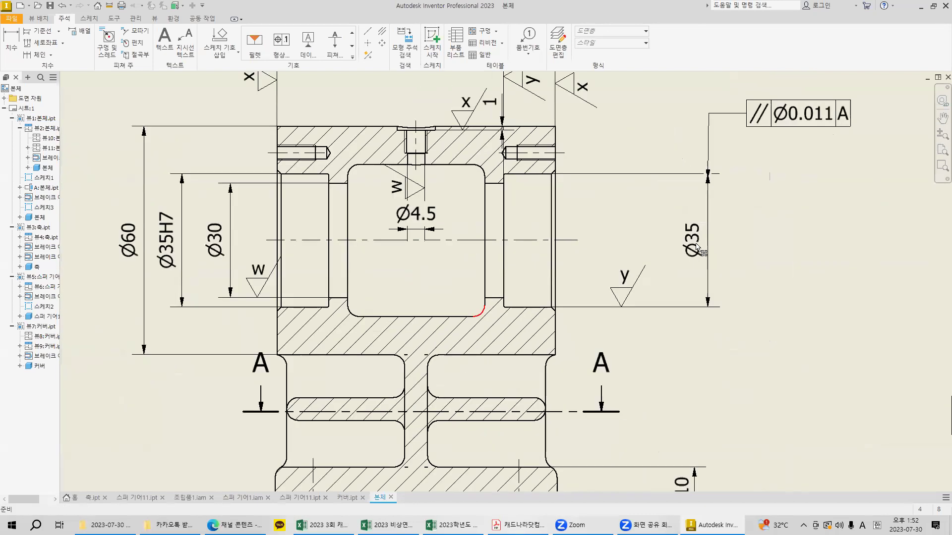
double_click(625, 307)
text(H7)
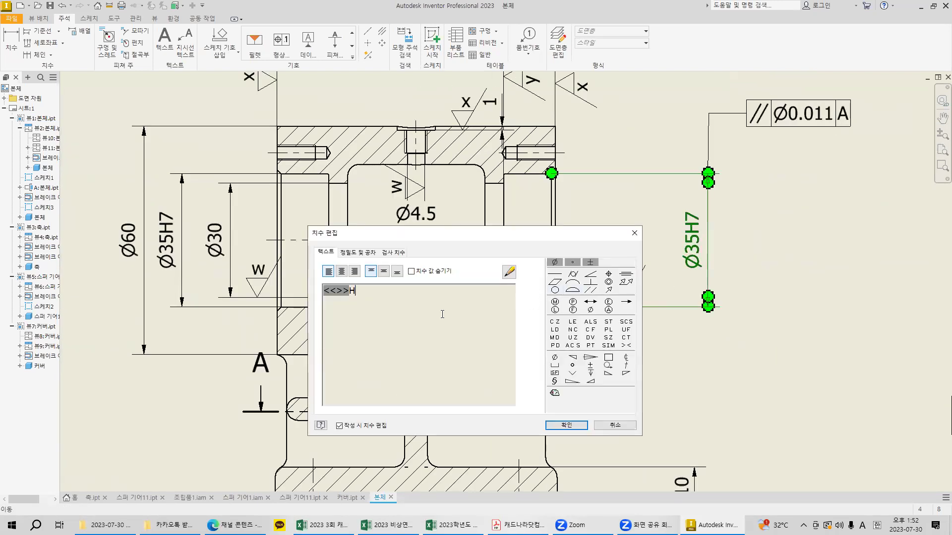
click(566, 425)
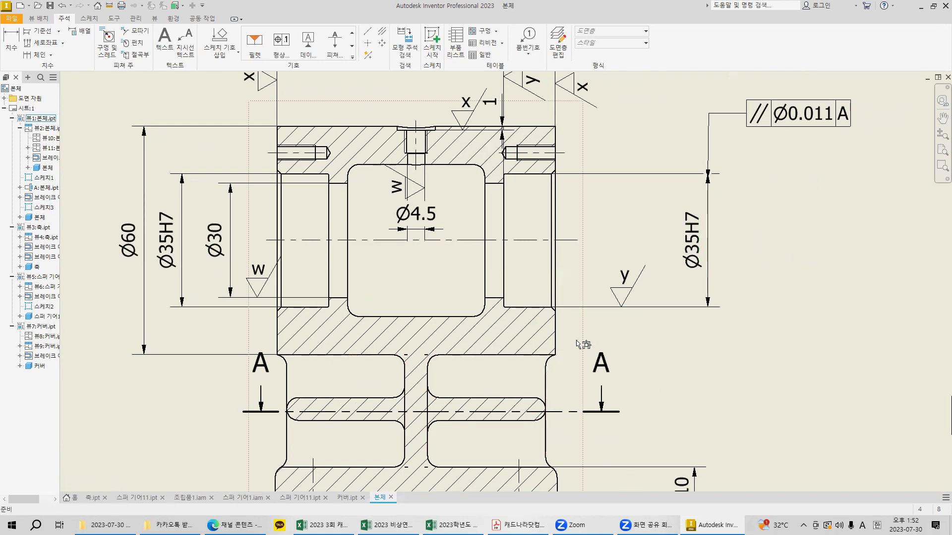
Move the cover's section view closer to its round front view, away from section A-A.
drag(515, 204, 496, 171)
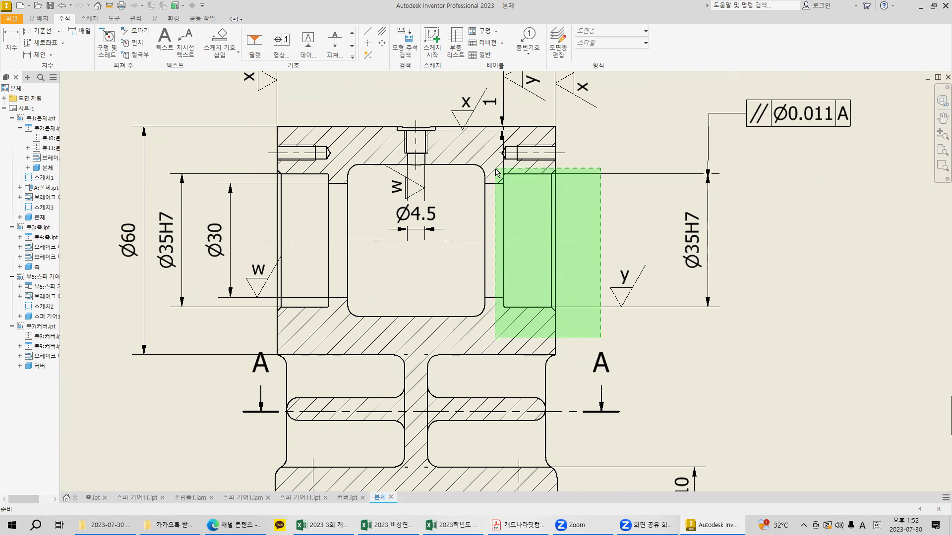
drag(495, 169, 495, 168)
click(660, 306)
scroll(659, 305, down, 3)
middle_drag(778, 384, 506, 154)
mouse_move(636, 333)
middle_down()
mouse_move(612, 246)
mouse_move(684, 175)
middle_up()
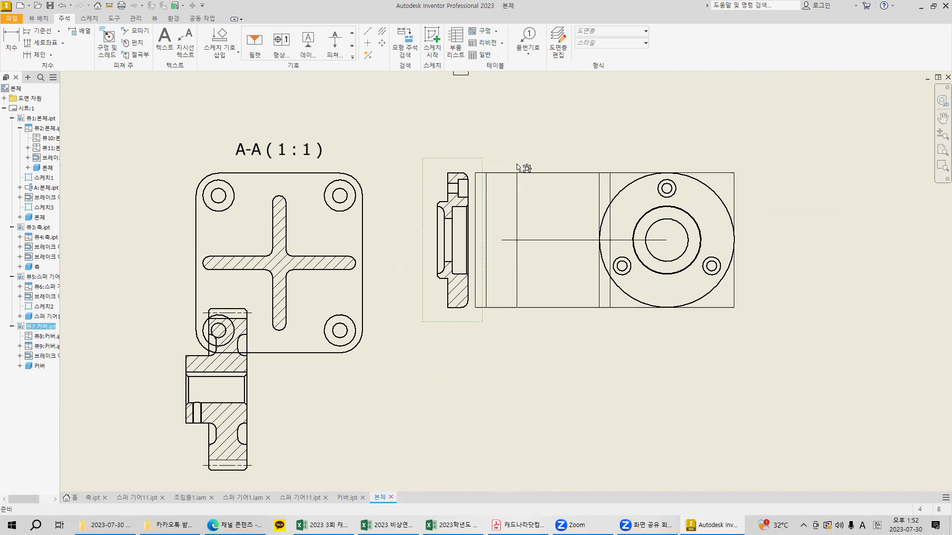
drag(453, 181, 500, 293)
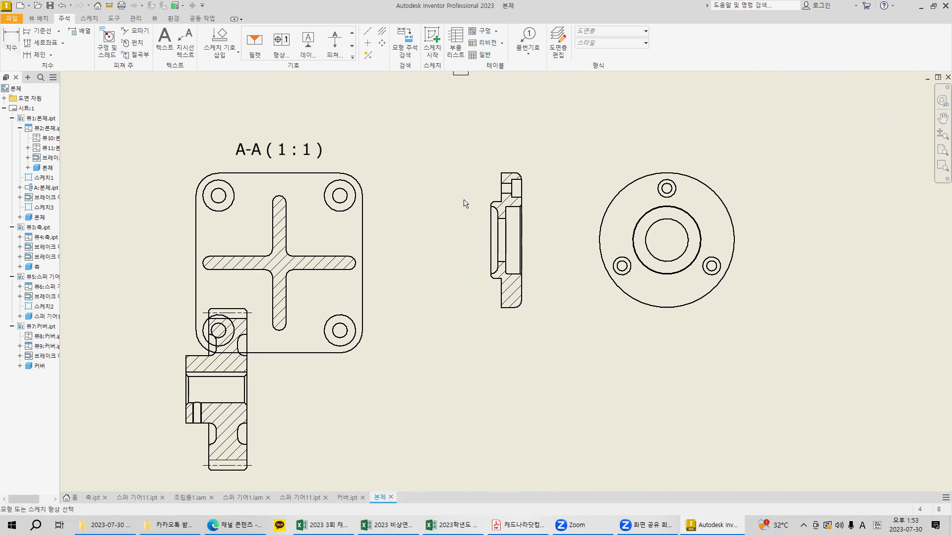
Dimension the outer diameter of the boss in the cover's section view and append the fit tolerance g6.
click(496, 201)
scroll(494, 246, up, 1)
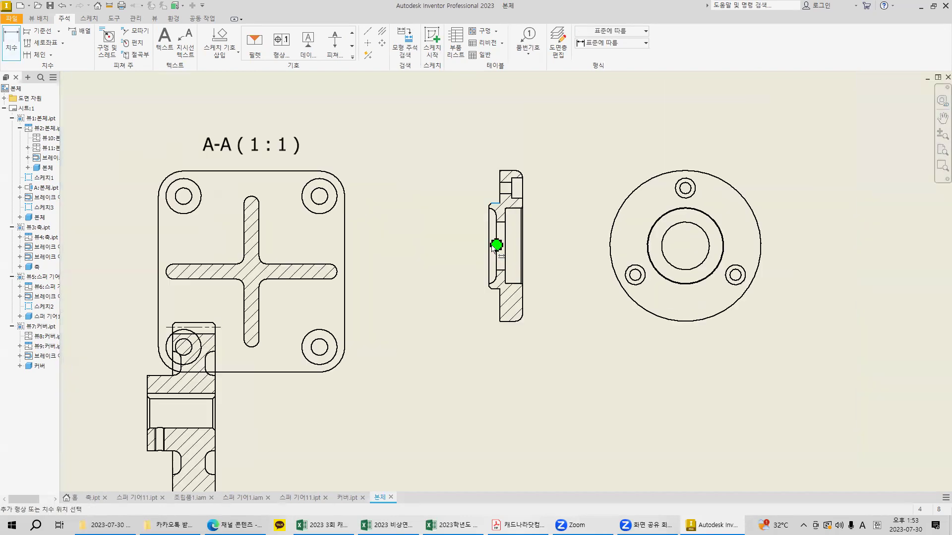
scroll(494, 245, up, 2)
click(497, 327)
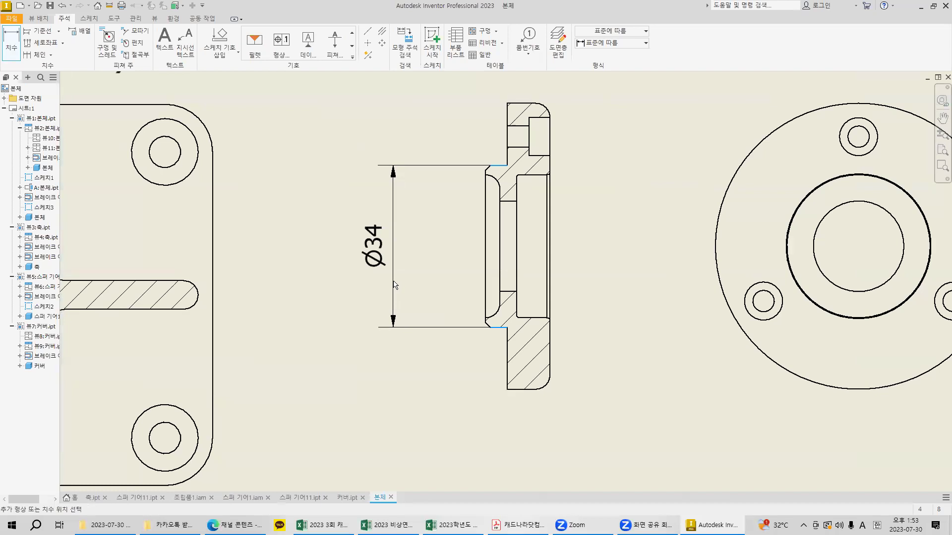
click(395, 285)
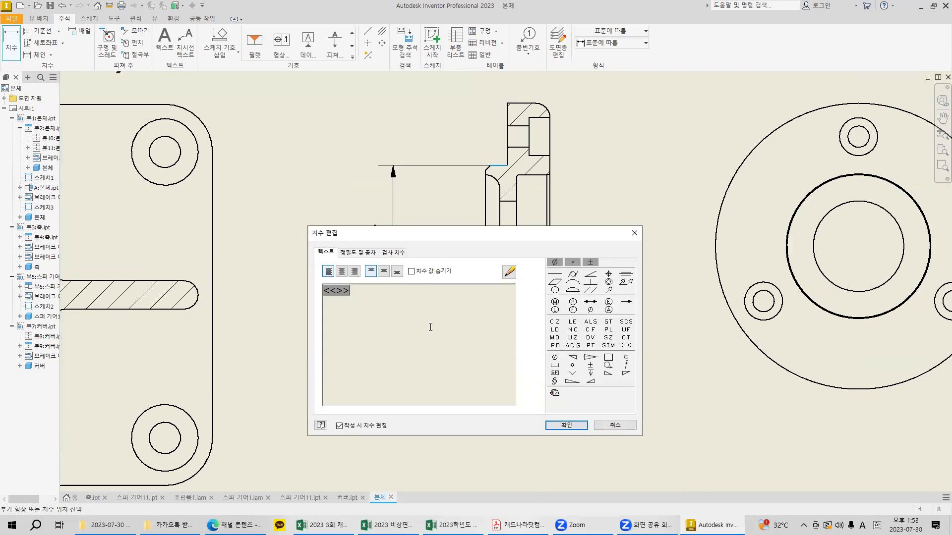
text(g6)
click(568, 426)
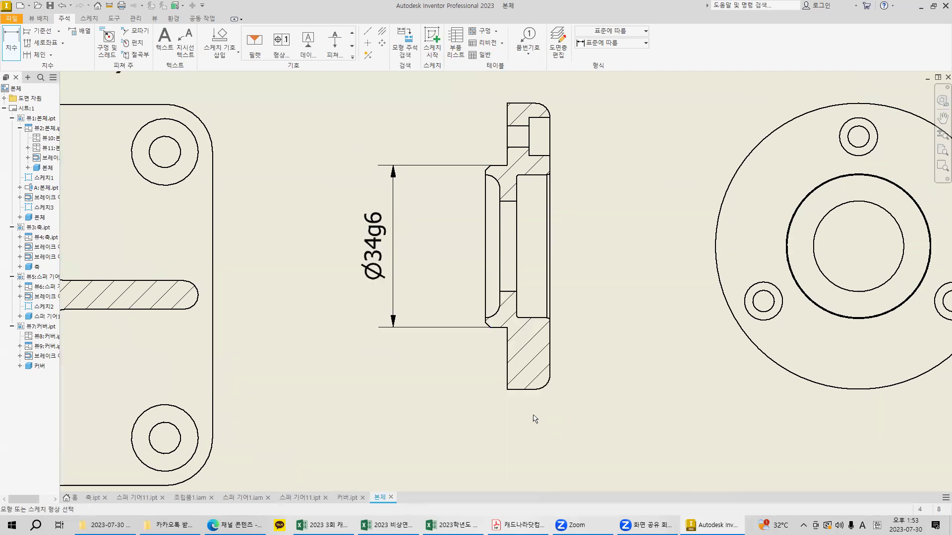
click(377, 234)
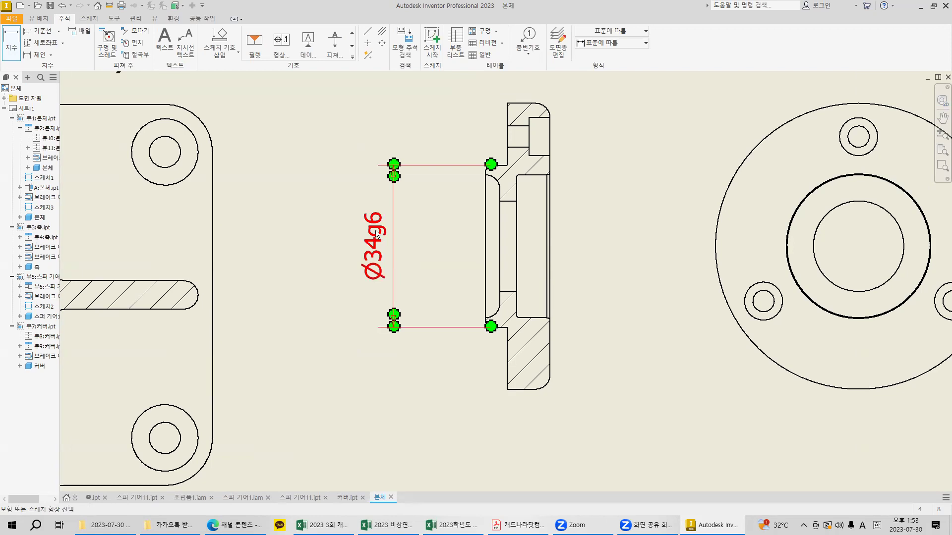
click(404, 256)
Hide the measured value of the cover boss's diameter dimension and override its text with Ø35g6.
scroll(405, 257, down, 5)
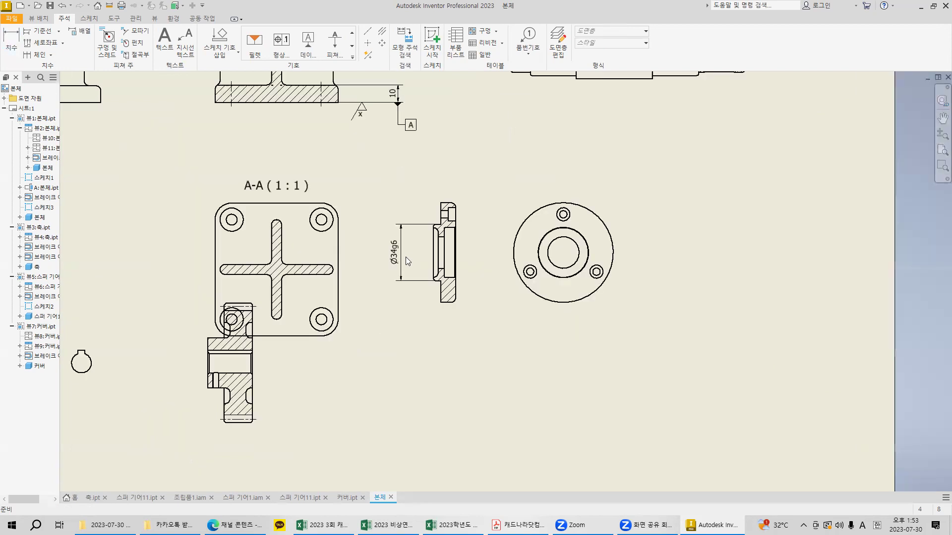
mouse_move(535, 301)
mouse_down()
mouse_move(595, 380)
mouse_move(652, 503)
mouse_up()
scroll(513, 137, up, 5)
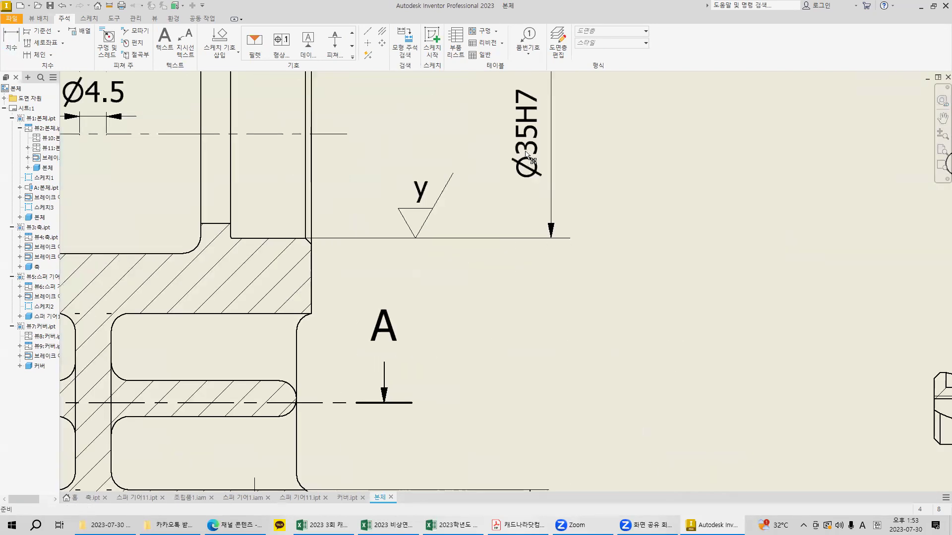
scroll(529, 147, down, 4)
middle_drag(590, 325, 534, 89)
scroll(460, 254, up, 4)
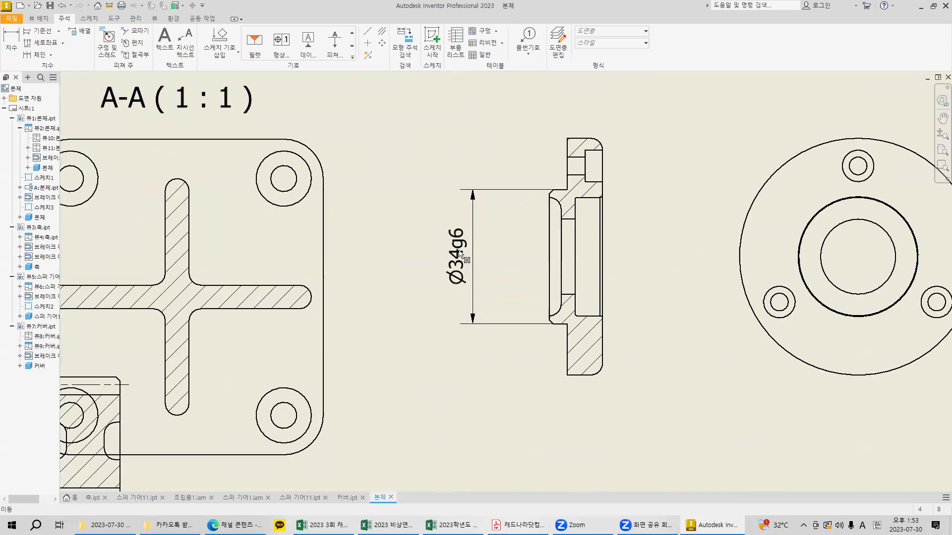
click(460, 254)
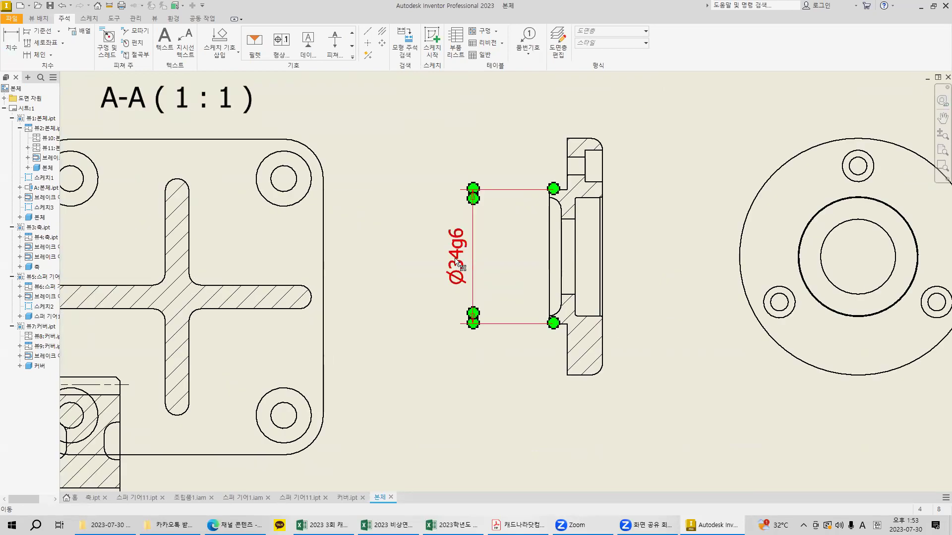
double_click(456, 261)
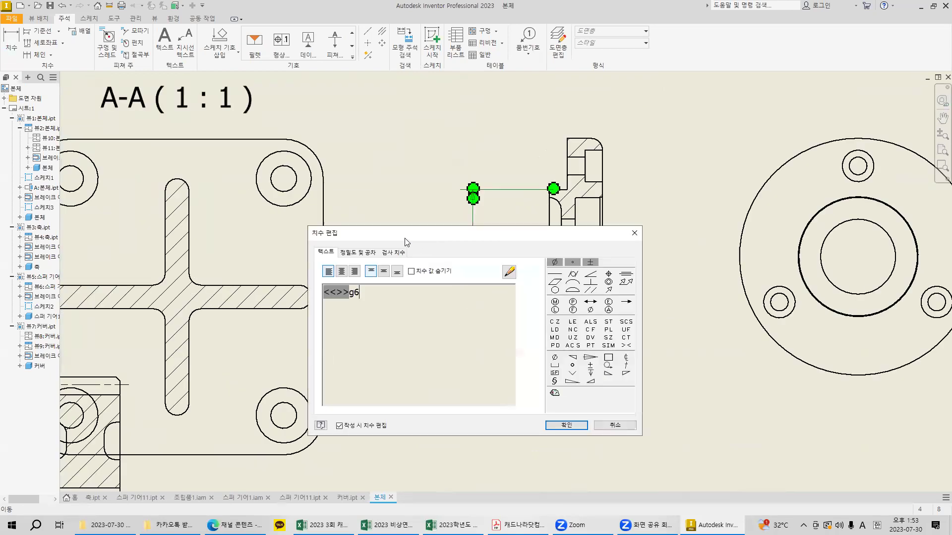
click(410, 271)
click(554, 357)
key(BackSpace)
key(BackSpace)
key(BackSpace)
click(554, 357)
text(35g6)
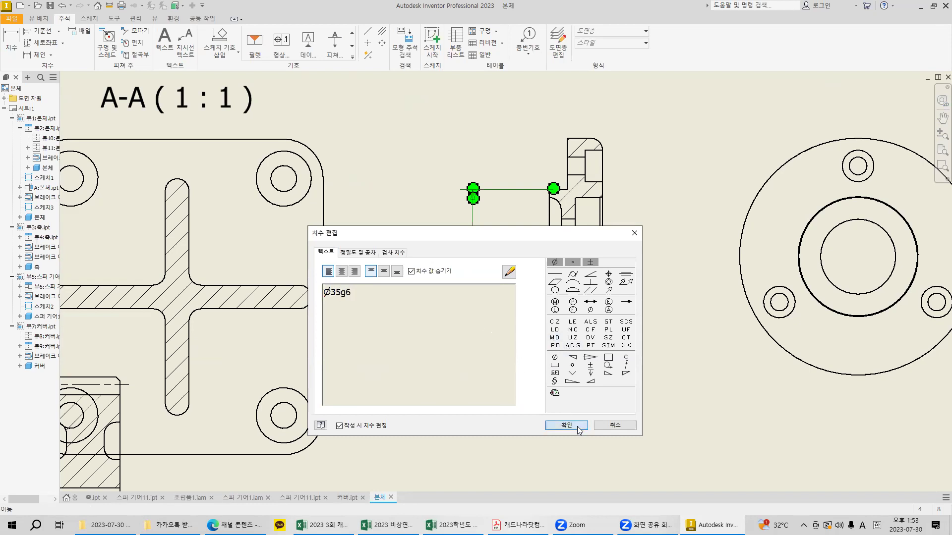
click(567, 425)
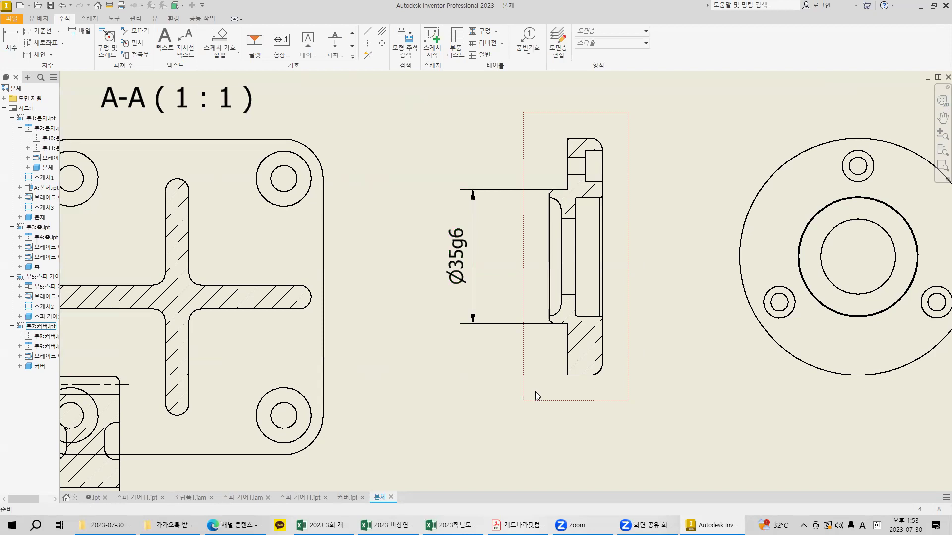
Examine the housing's annotated section view and the arrangement of all part views on the sheet.
scroll(535, 391, down, 3)
middle_drag(602, 331, 679, 392)
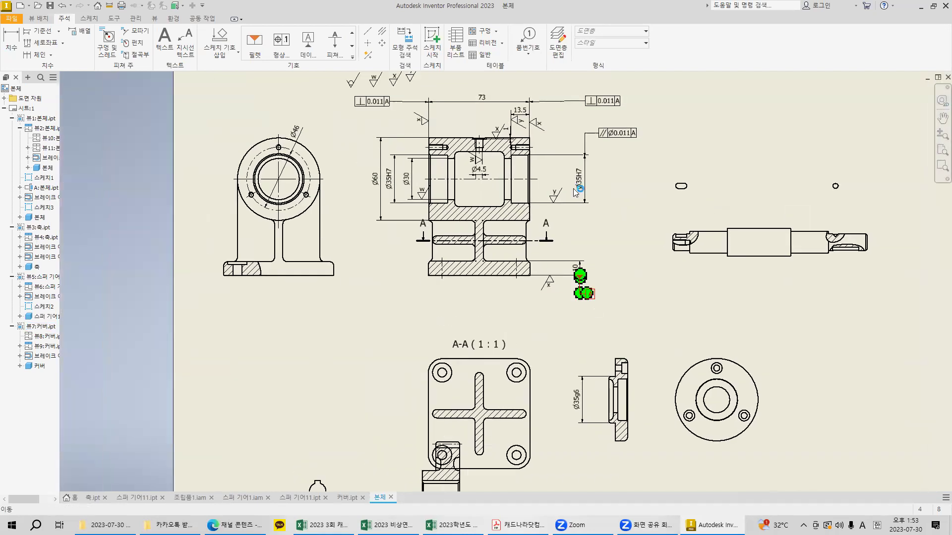
scroll(573, 188, up, 4)
mouse_move(662, 235)
mouse_down()
mouse_move(325, 95)
mouse_move(193, 93)
mouse_up()
key(Escape)
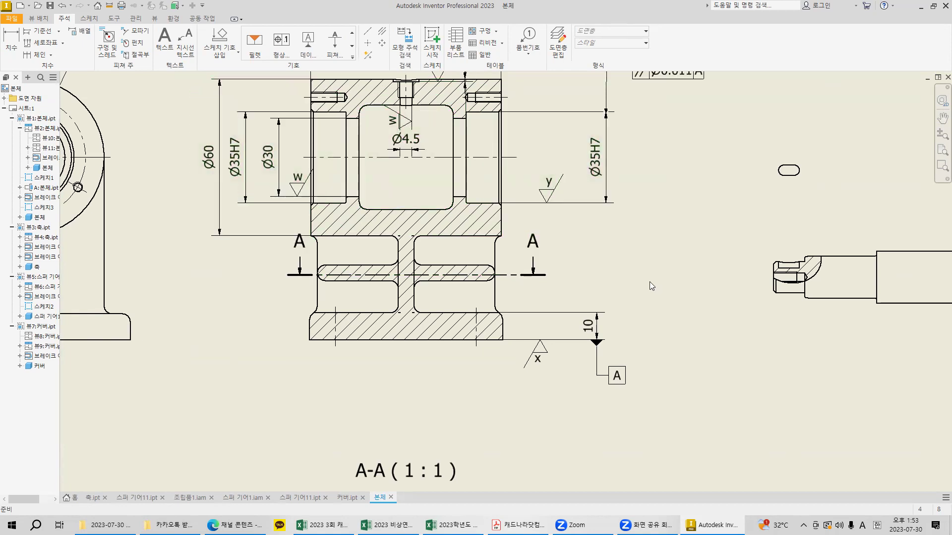
scroll(651, 281, down, 3)
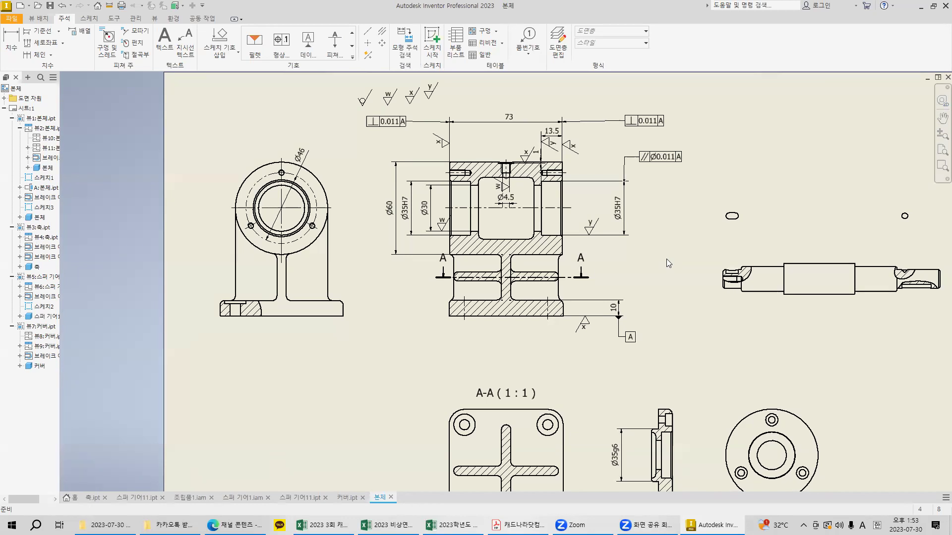
scroll(666, 258, down, 3)
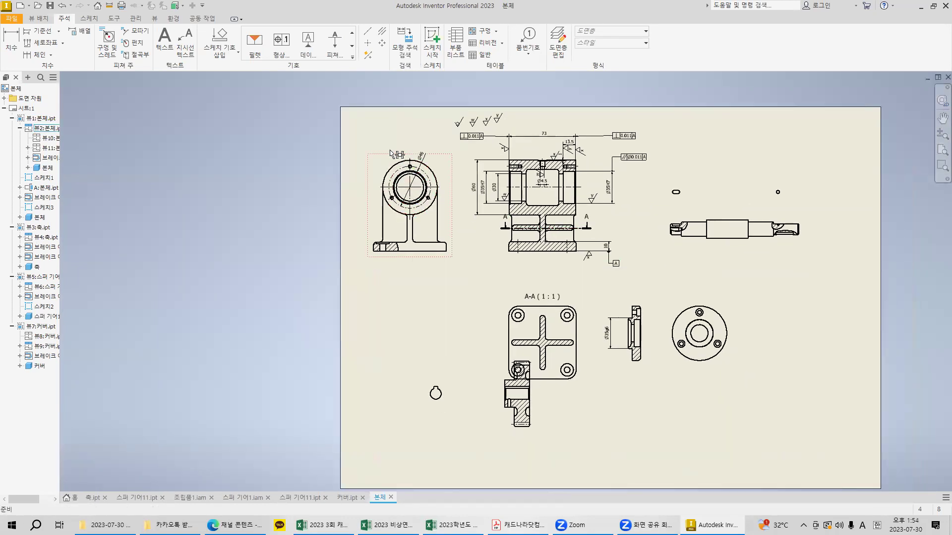
drag(342, 131, 724, 439)
drag(298, 103, 880, 466)
key(Escape)
drag(260, 99, 851, 463)
Shift the cover's round front view slightly away from its section view, and move the gear's section view below section A-A.
drag(731, 308, 741, 309)
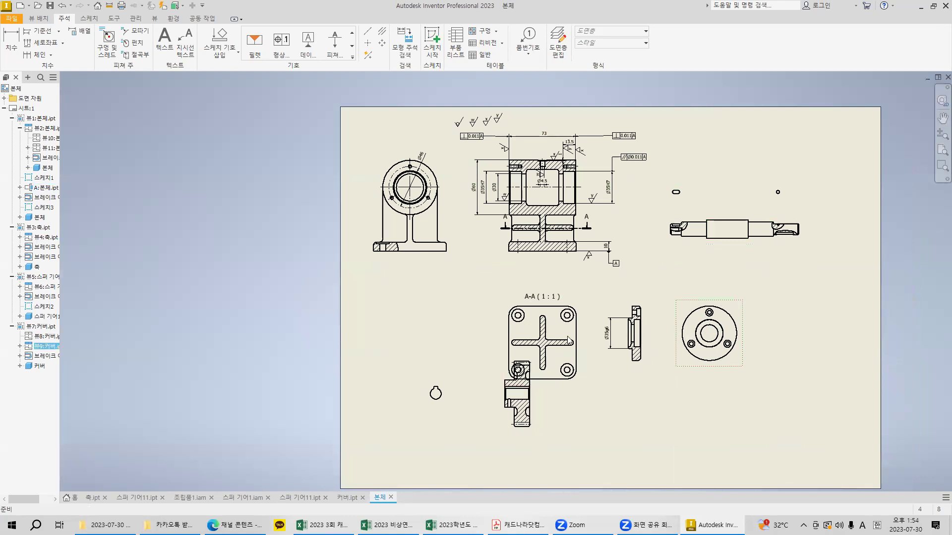
drag(485, 415, 560, 458)
drag(533, 401, 501, 436)
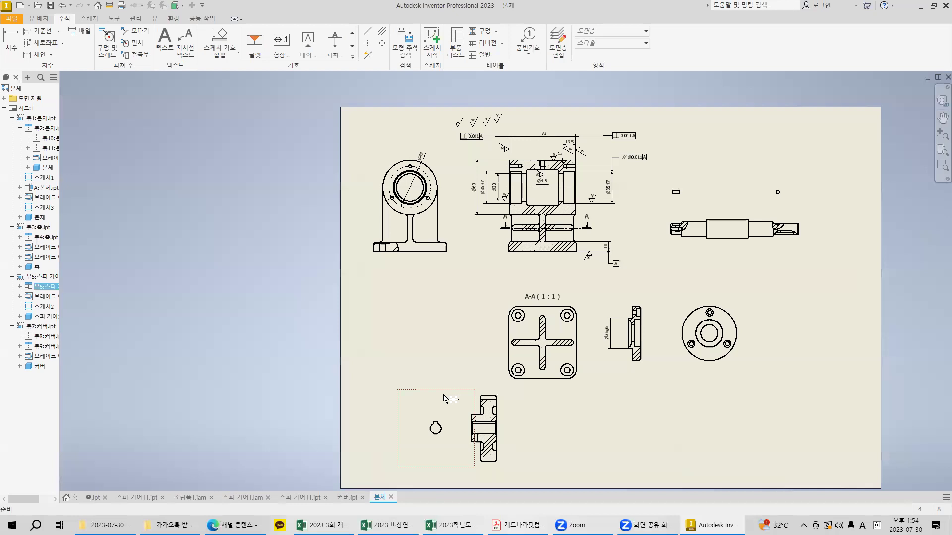